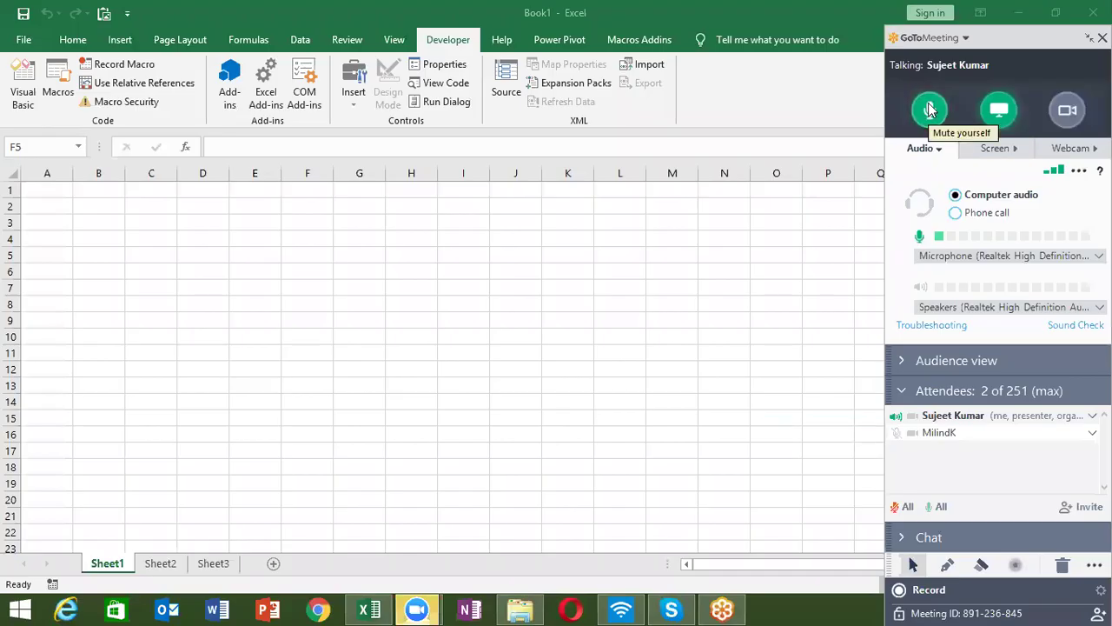
Show the desktop training slide with the GoToMeeting controls shrunk to a compact toolbar
{"action": "key", "text": "super+d"}
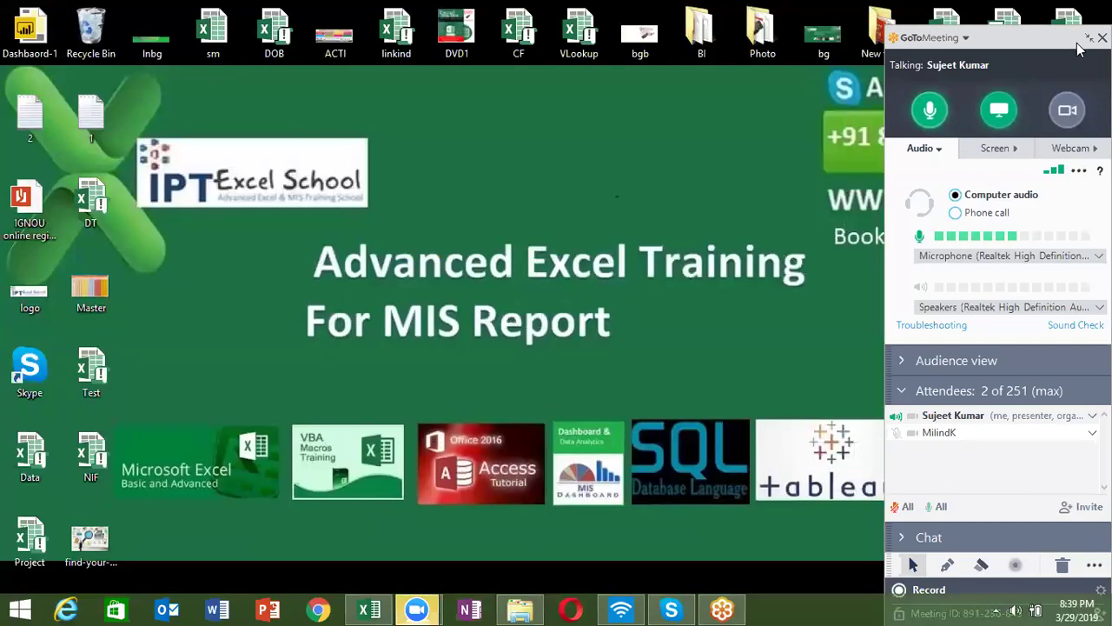
{"action": "left_click", "coordinate": [1089, 38]}
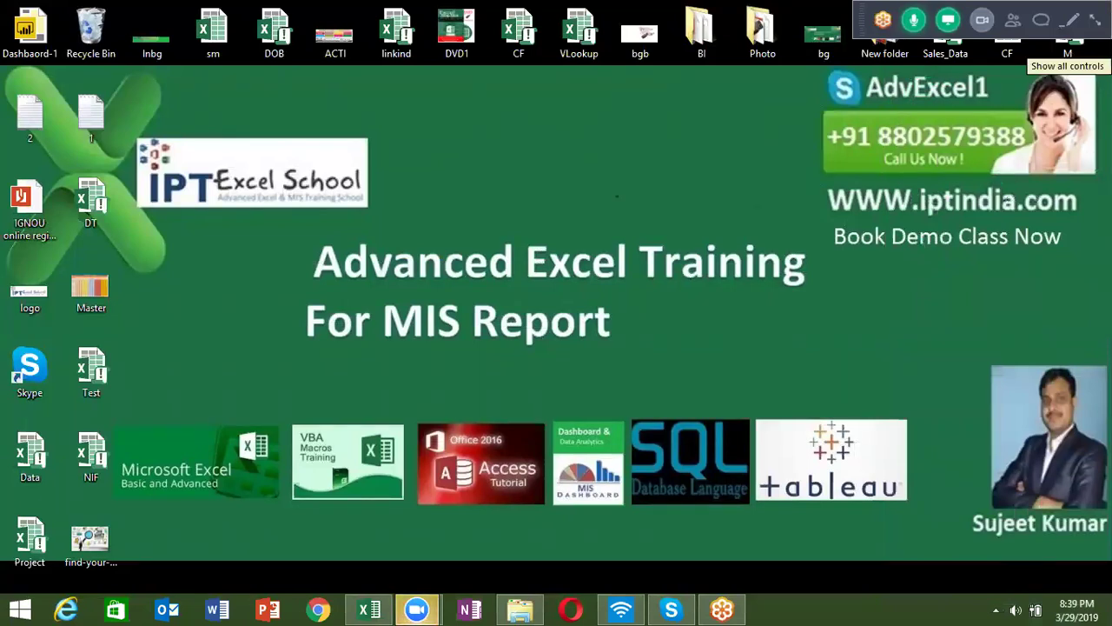
{"action": "key", "text": "ctrl+alt+h"}
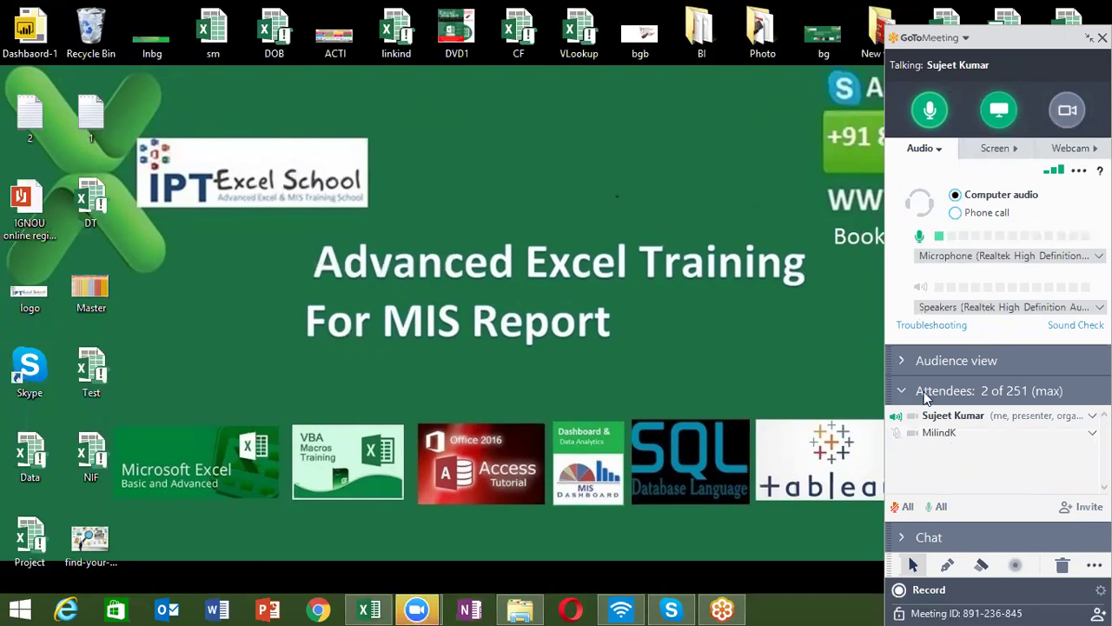
{"action": "mouse_move", "coordinate": [939, 432]}
{"action": "right_click", "coordinate": [926, 431]}
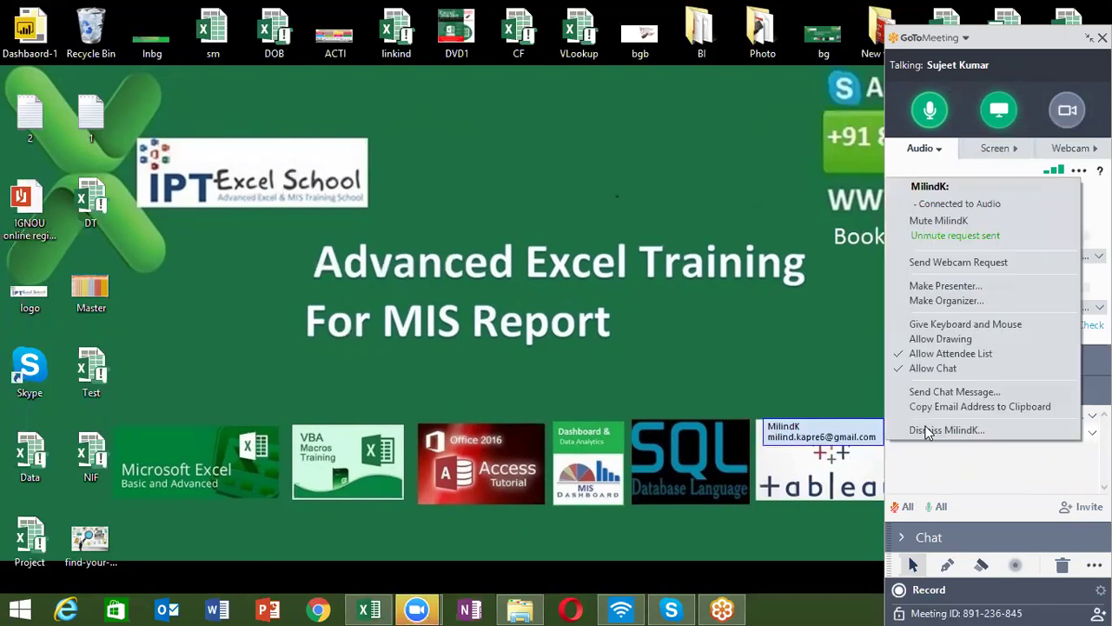
{"action": "left_click", "coordinate": [738, 227]}
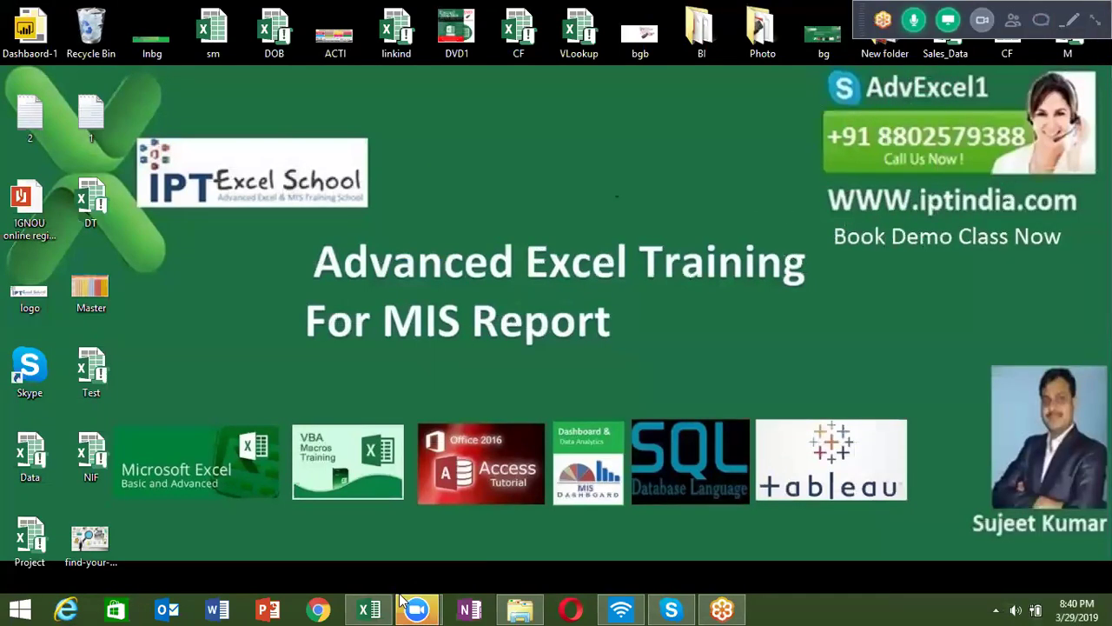
Bring Book1 back to the front on the Formulas tab and browse the Logical functions
{"action": "left_click", "coordinate": [369, 608]}
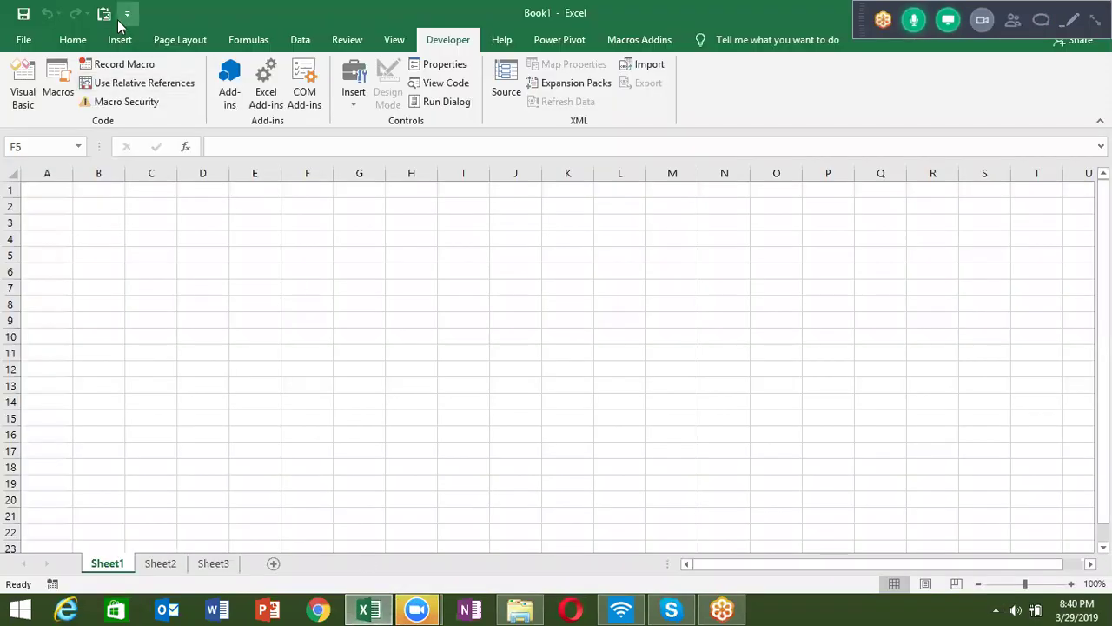
{"action": "left_click", "coordinate": [234, 43]}
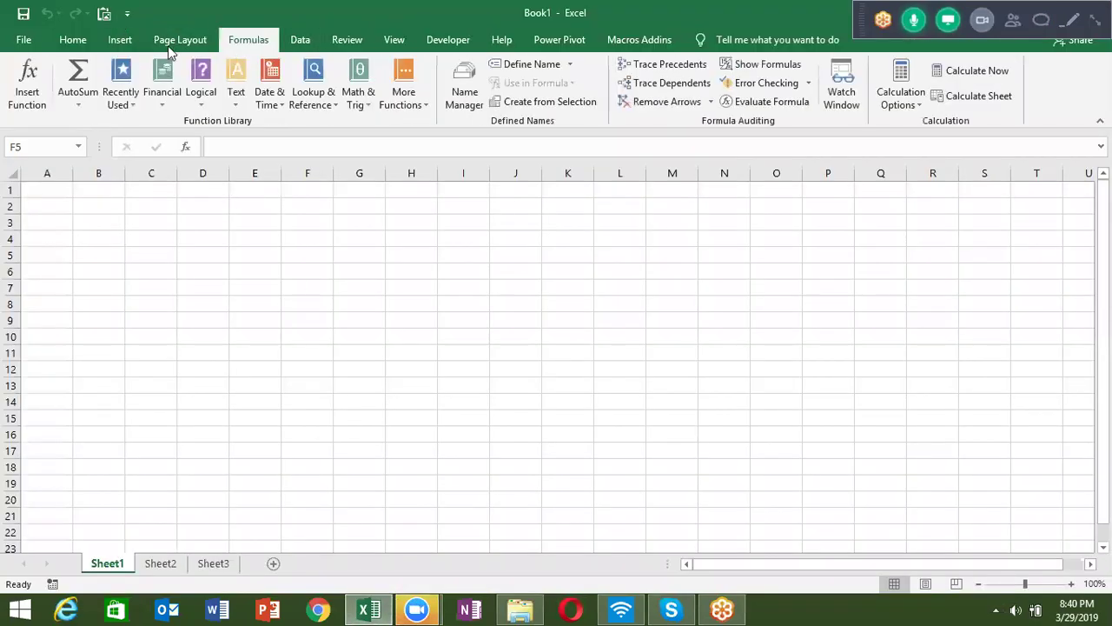
{"action": "left_click", "coordinate": [196, 99]}
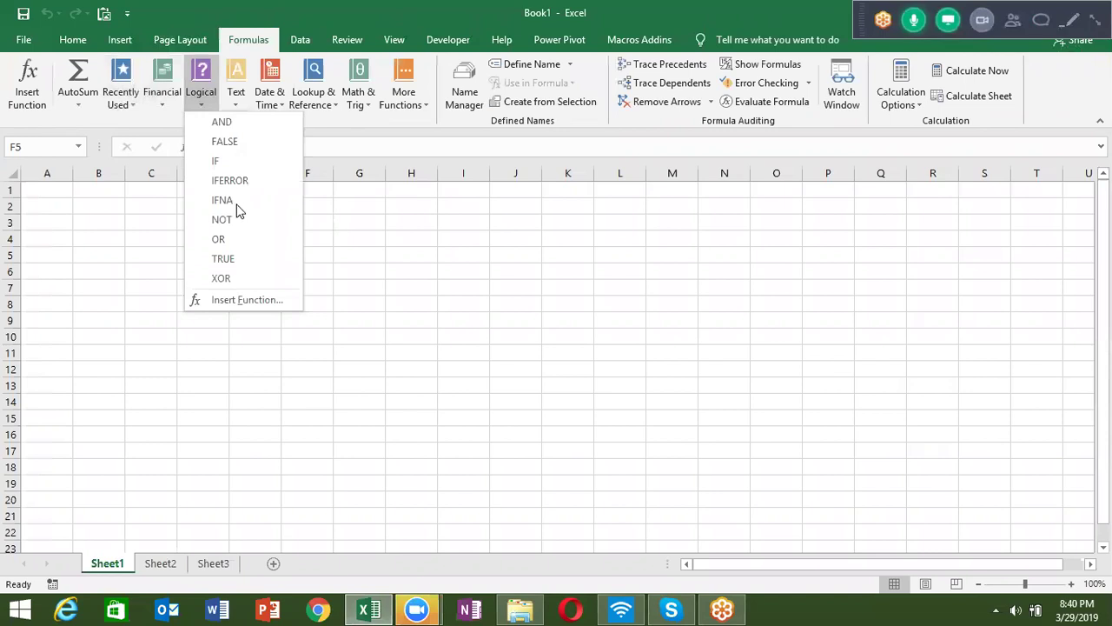
{"action": "left_click", "coordinate": [203, 190]}
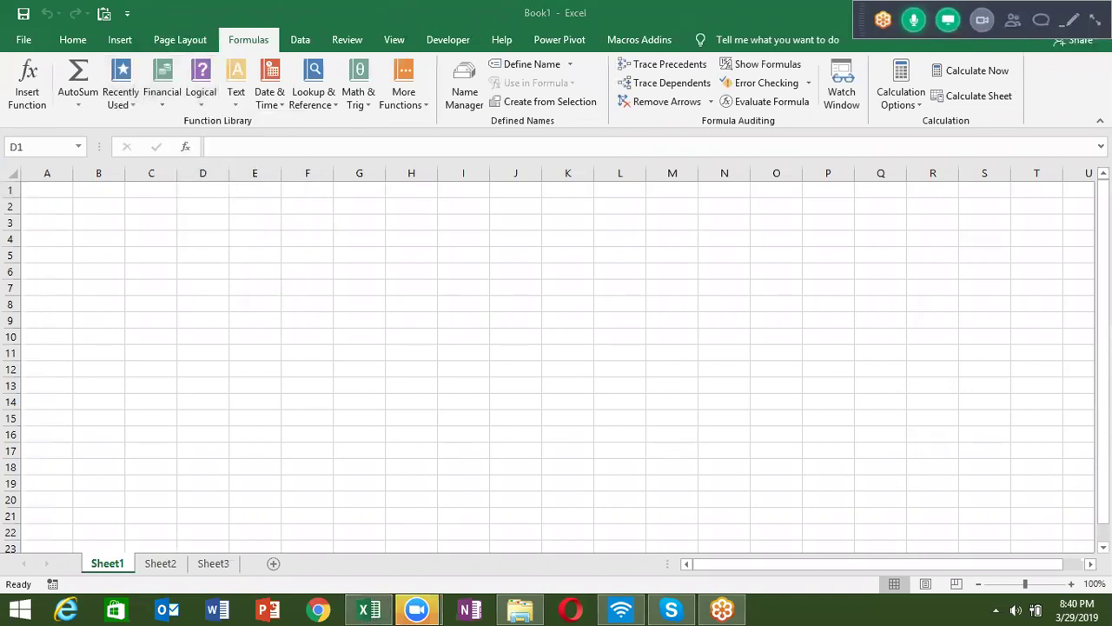
Run a GoToMeeting audio sound check by playing a test sound
{"action": "left_click", "coordinate": [1095, 19]}
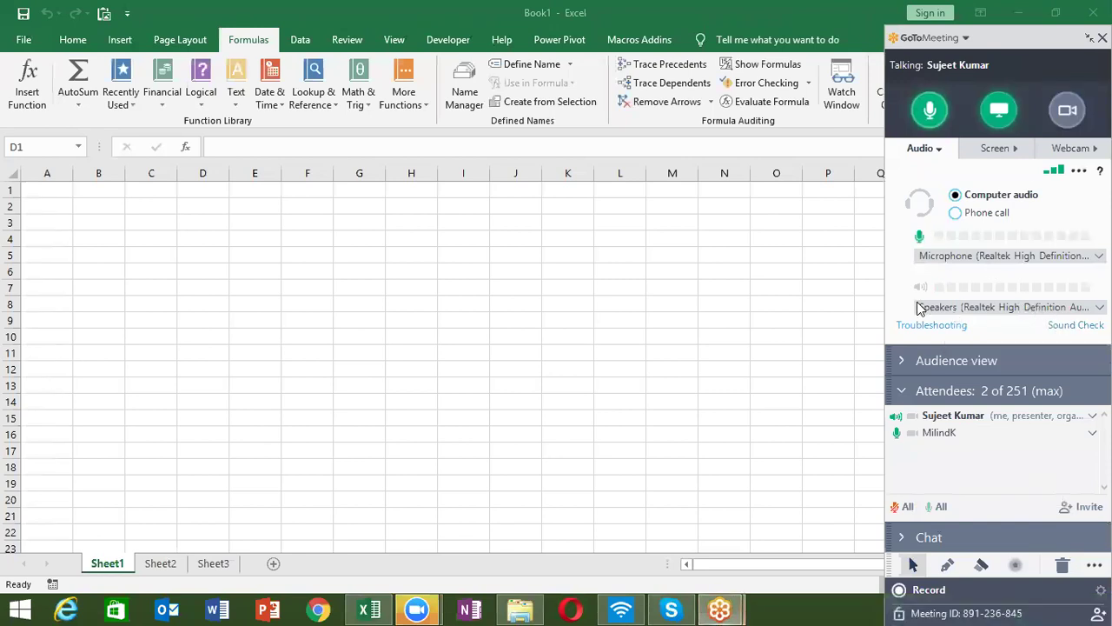
{"action": "left_click", "coordinate": [1064, 325]}
{"action": "left_click", "coordinate": [473, 317]}
{"action": "left_click", "coordinate": [677, 538]}
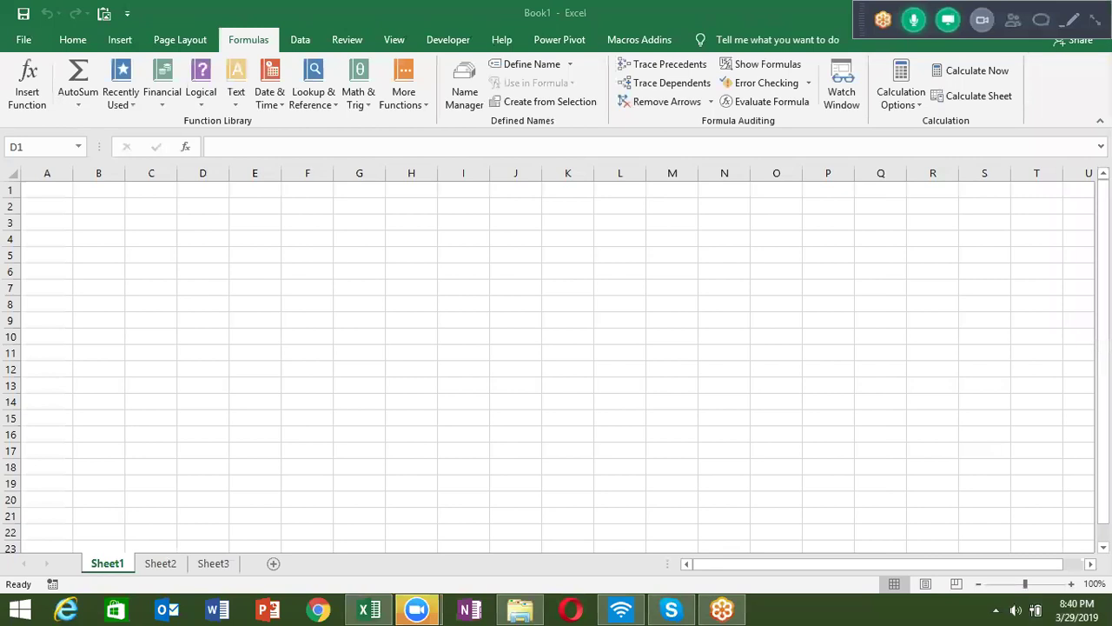
Select cell B2 and shrink the meeting controls back to a toolbar
{"action": "left_click", "coordinate": [103, 209]}
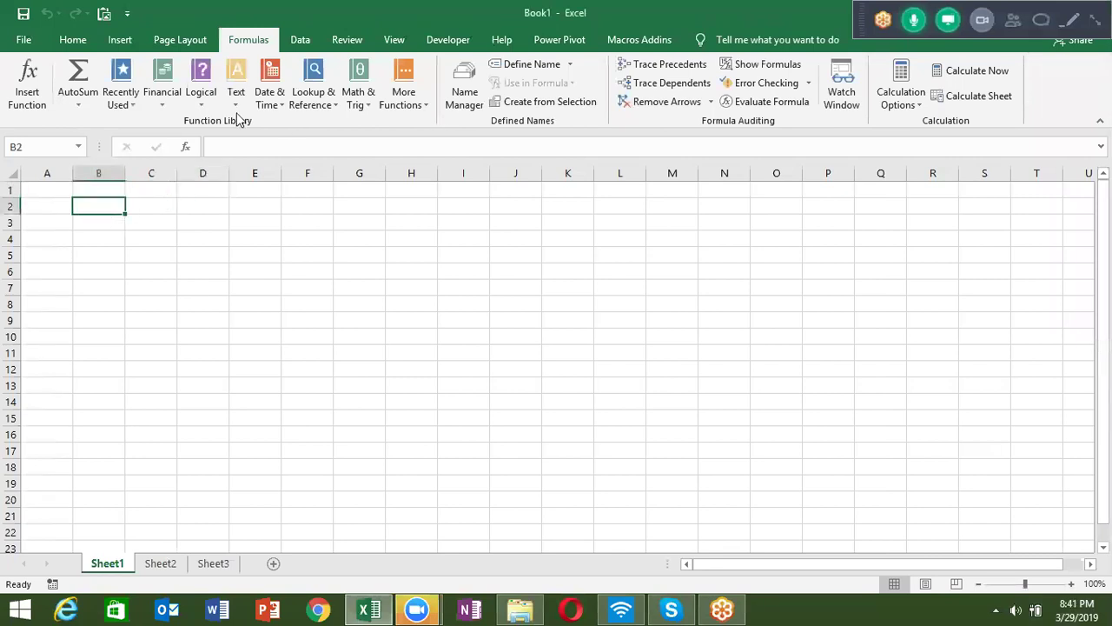
{"action": "left_click", "coordinate": [1095, 19]}
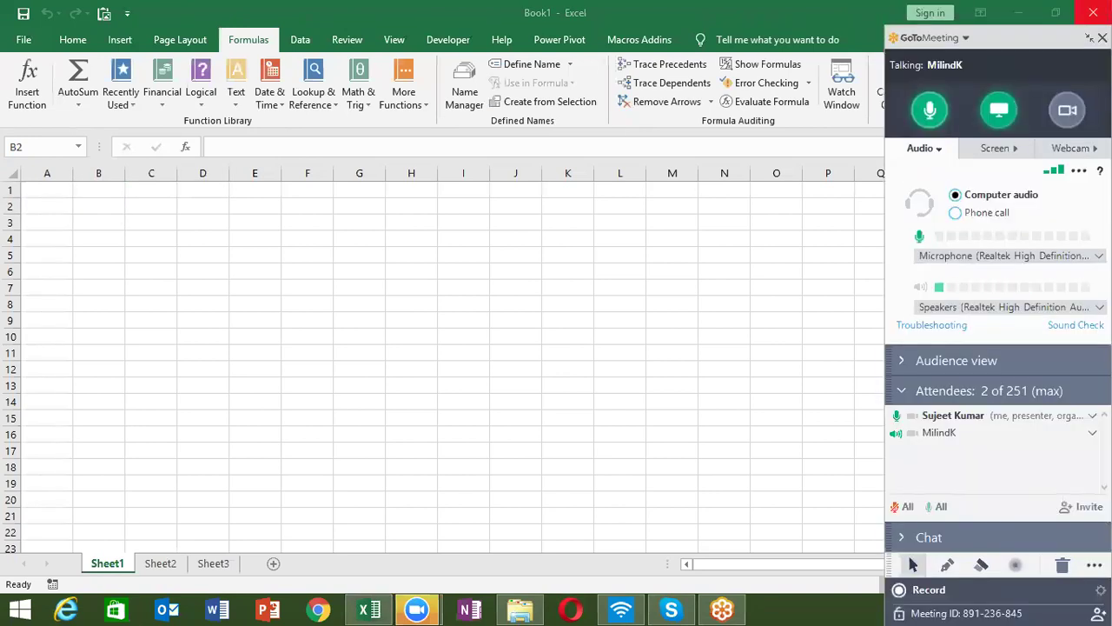
{"action": "left_click", "coordinate": [1087, 39]}
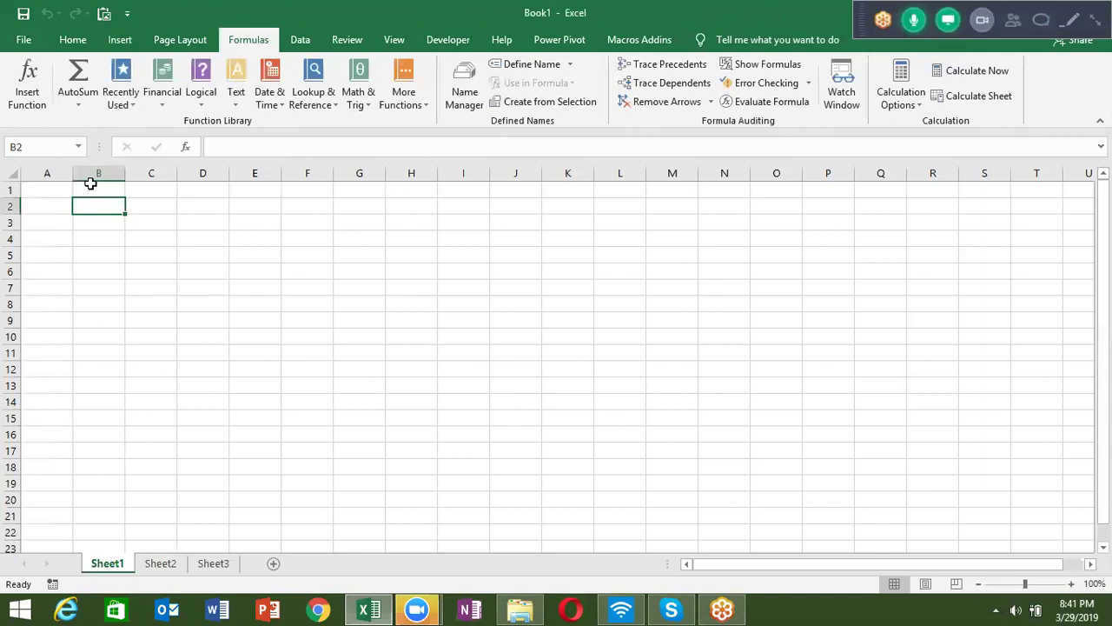
Browse the Text functions list and enter 125 in cell B2
{"action": "left_click", "coordinate": [241, 102]}
{"action": "mouse_move", "coordinate": [270, 122]}
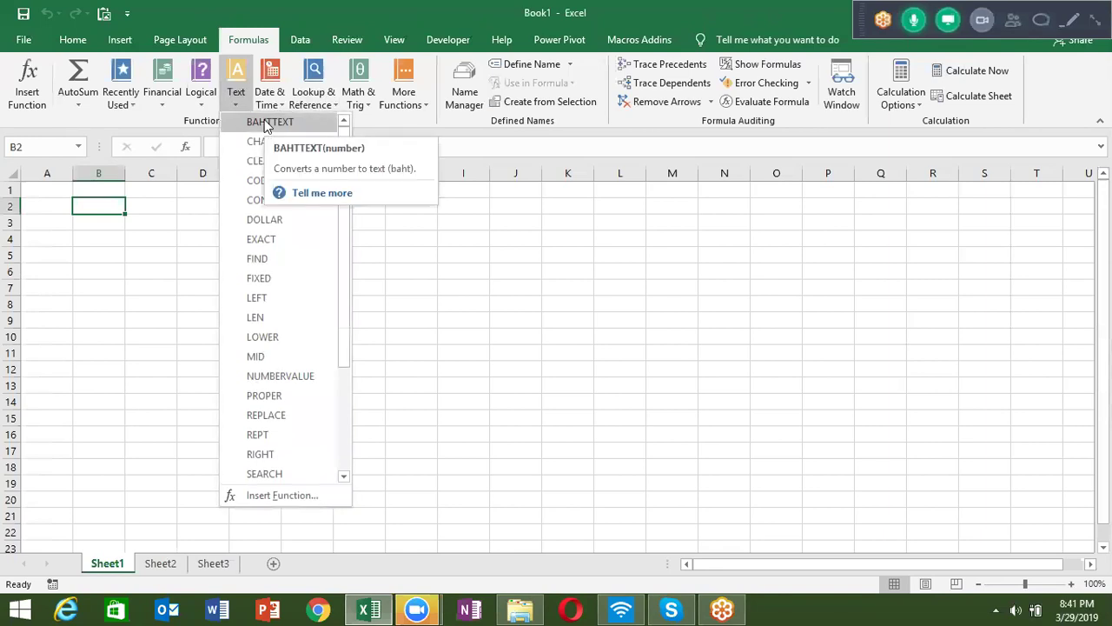
{"action": "left_click", "coordinate": [116, 203]}
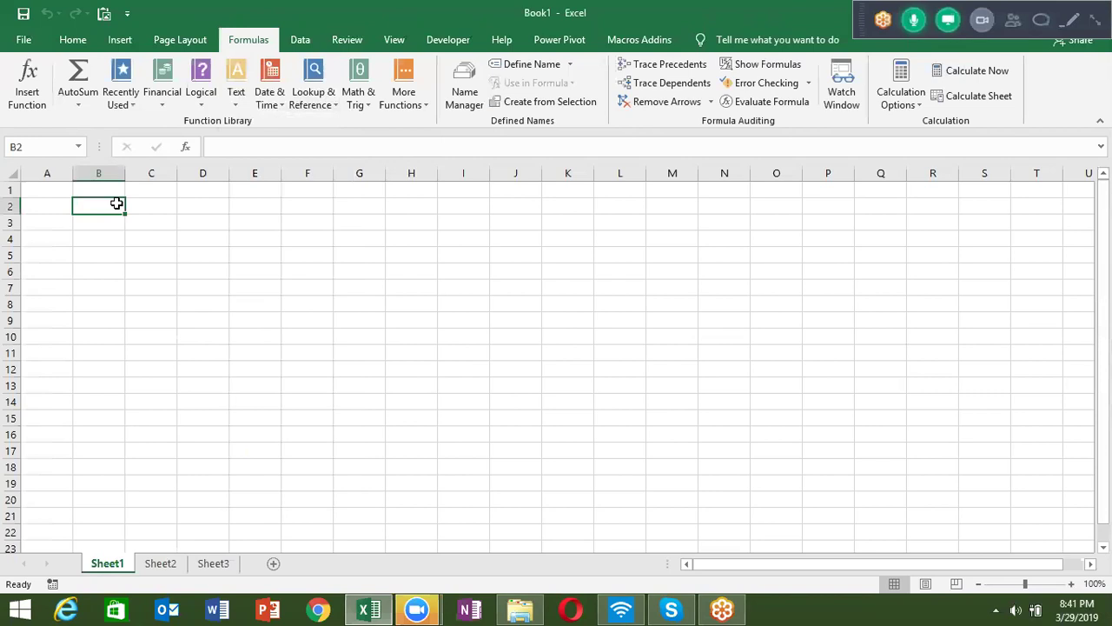
{"action": "type", "text": "123"}
{"action": "key", "text": "Tab"}
Enter =BAHTTEXT(B2) in C2 to spell the amount in Thai words
{"action": "type", "text": "="}
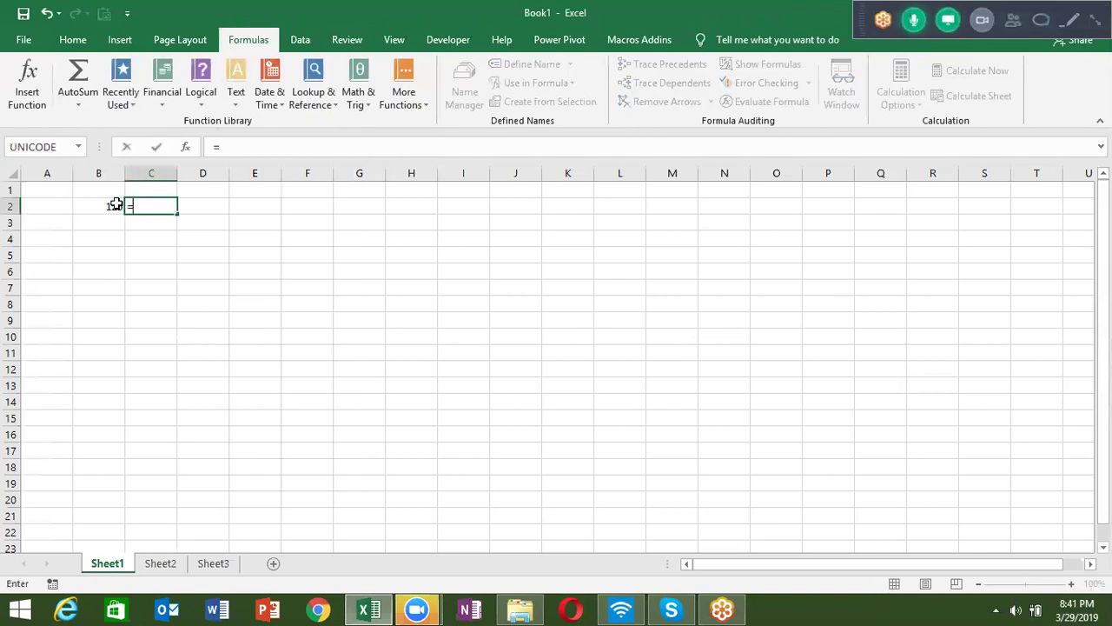
{"action": "type", "text": "b2"}
{"action": "key", "text": "BackSpace"}
{"action": "key", "text": "Tab"}
{"action": "left_click", "coordinate": [115, 205]}
{"action": "key", "text": "Return"}
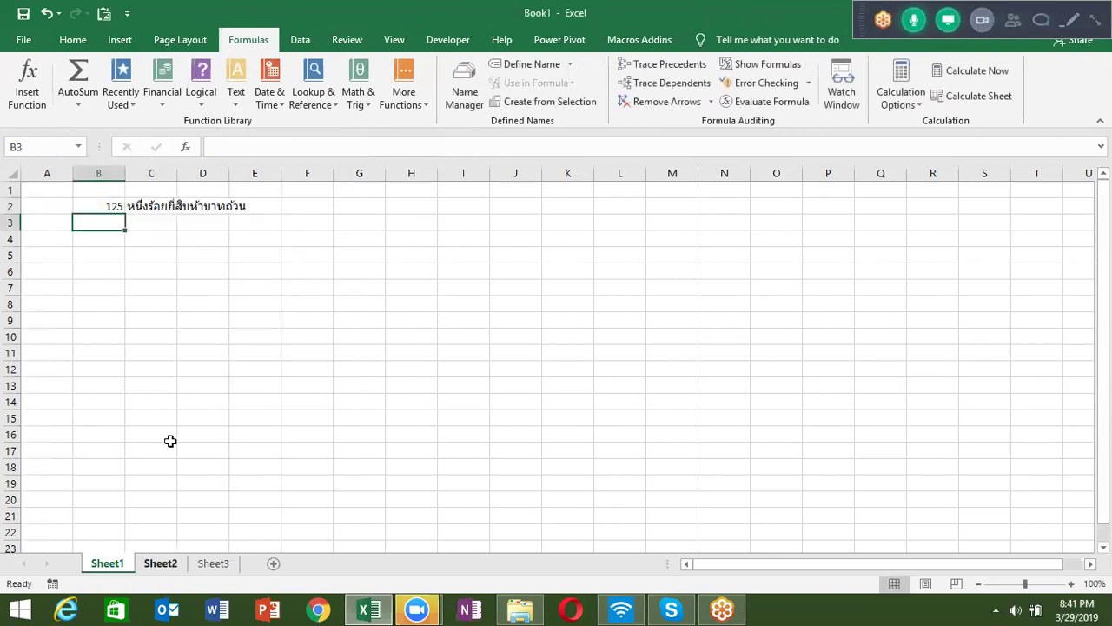
Copy the Thai text result from C2 and switch to Chrome
{"action": "left_click", "coordinate": [159, 211]}
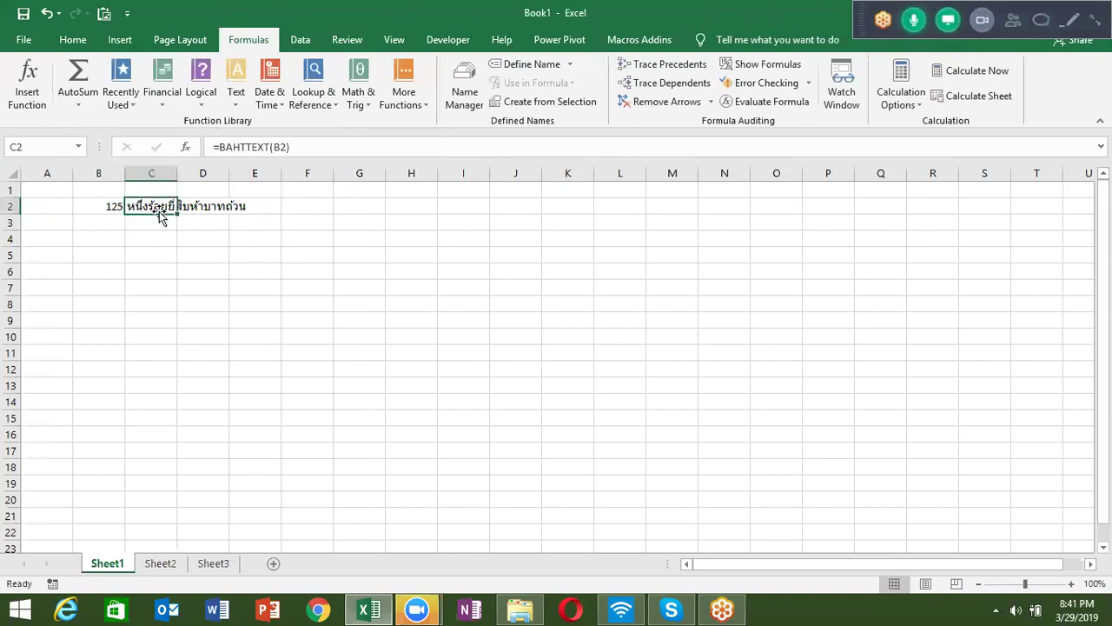
{"action": "key", "text": "ctrl+c"}
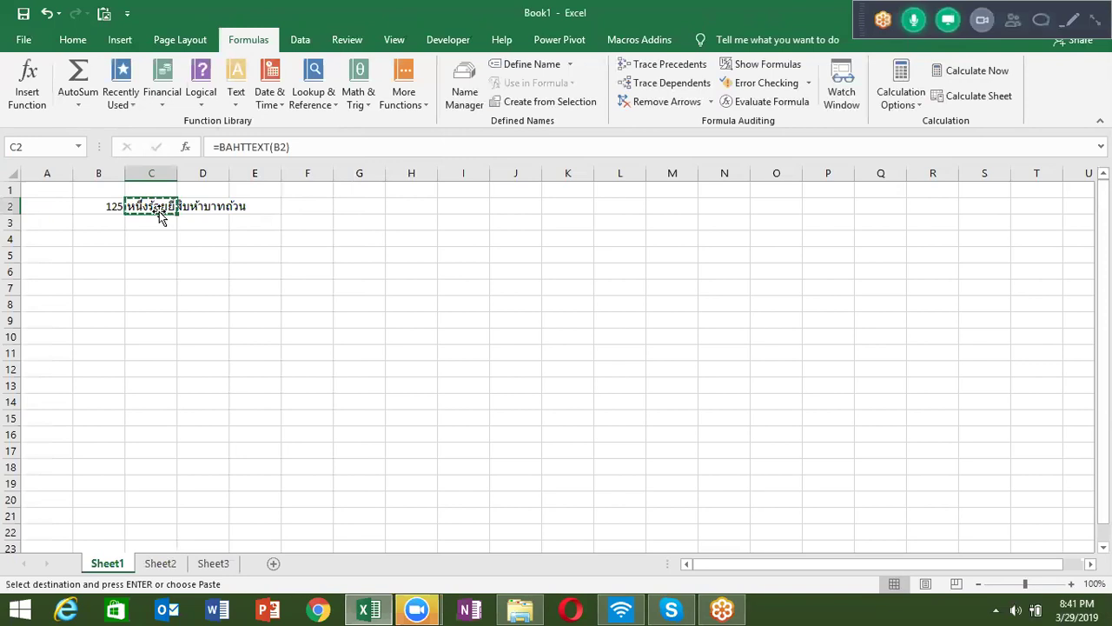
{"action": "left_click", "coordinate": [320, 605]}
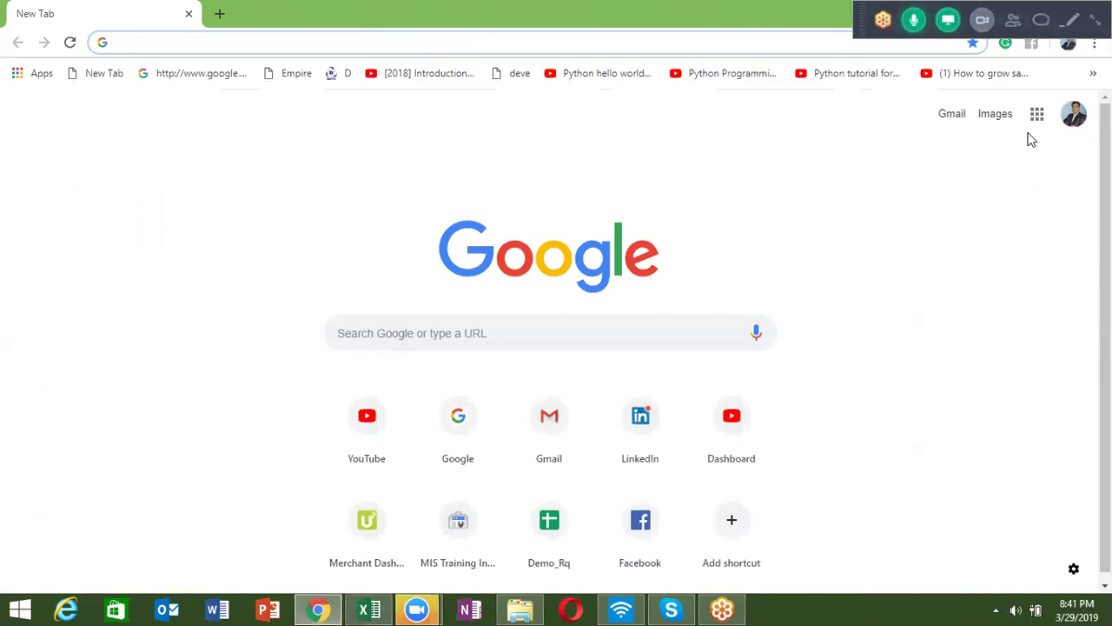
Open Google Translate from the Google apps grid under More
{"action": "left_click", "coordinate": [1036, 119]}
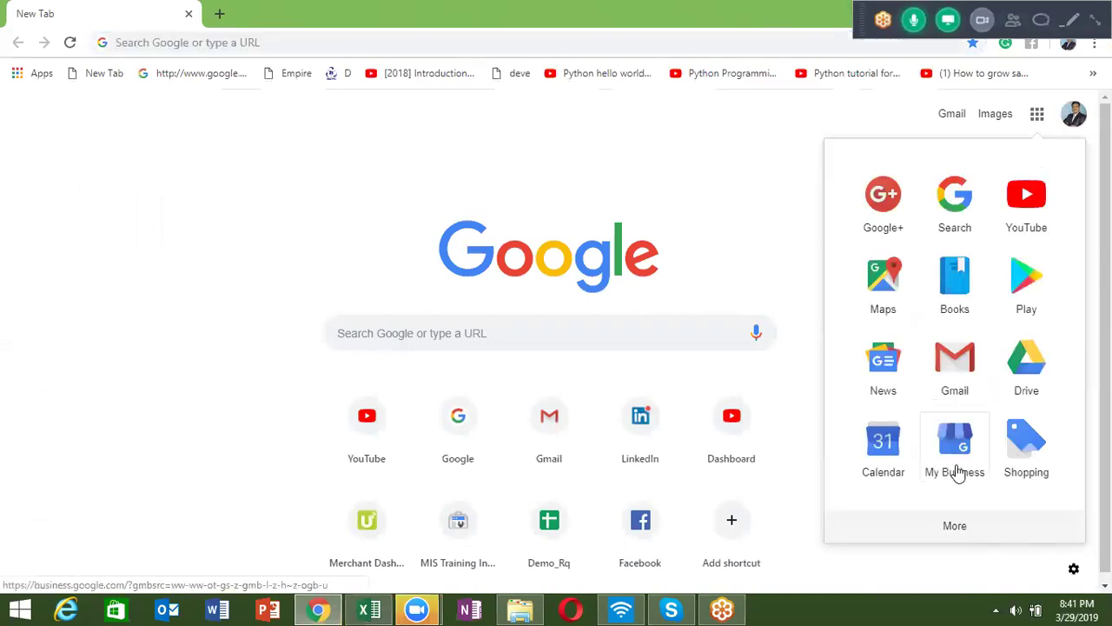
{"action": "left_click", "coordinate": [954, 525]}
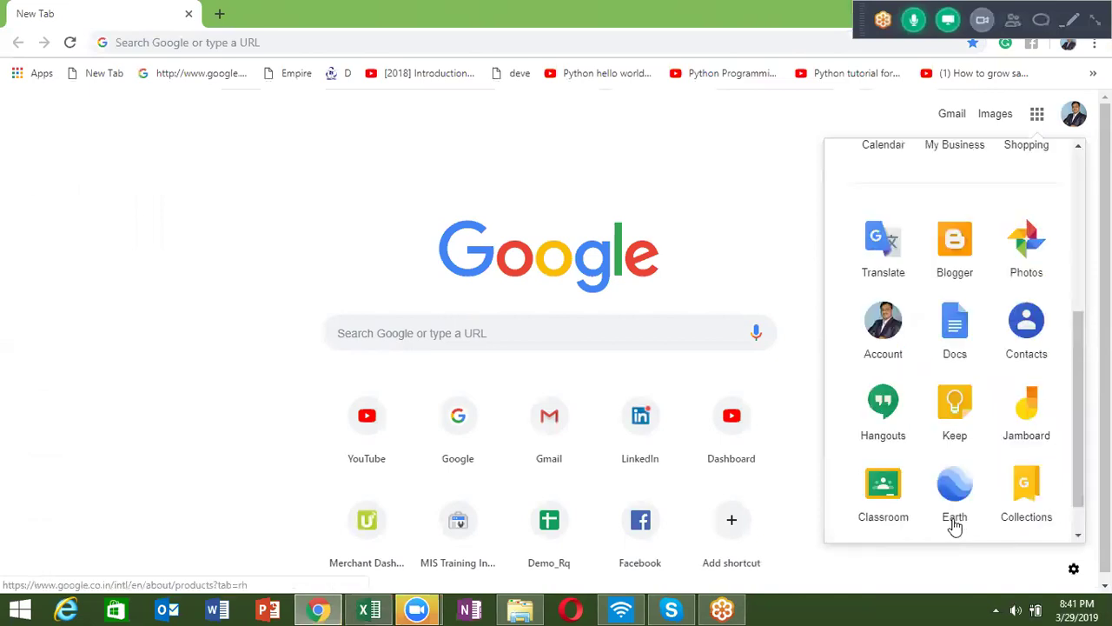
{"action": "left_click", "coordinate": [886, 227]}
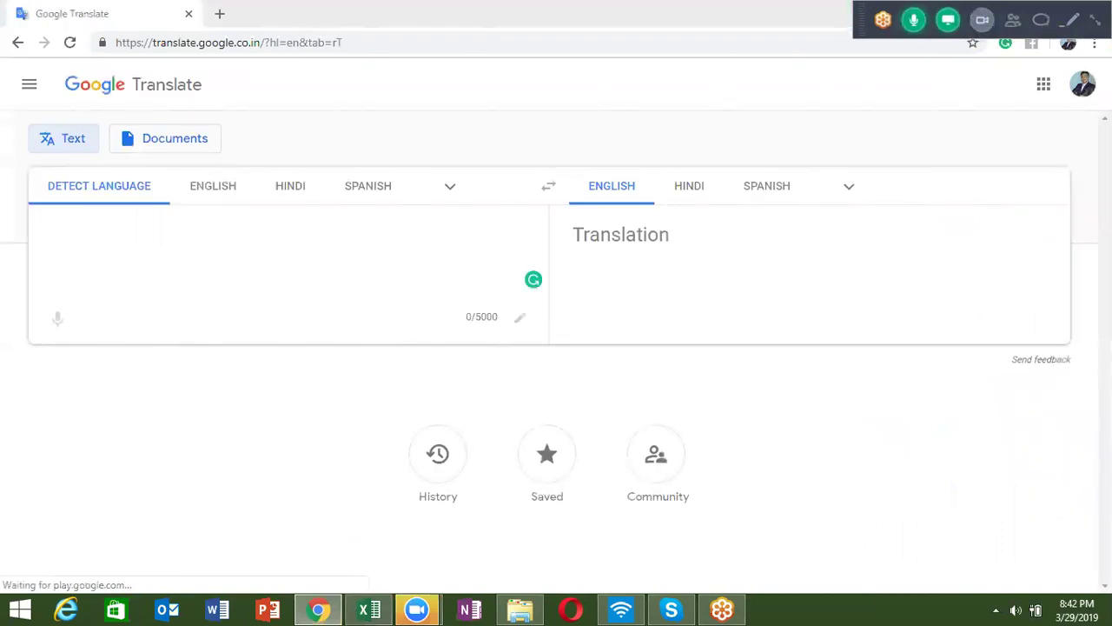
Paste the Thai text into Google Translate to get 'One hundred twenty five baht', then return to Excel
{"action": "left_click", "coordinate": [1095, 19]}
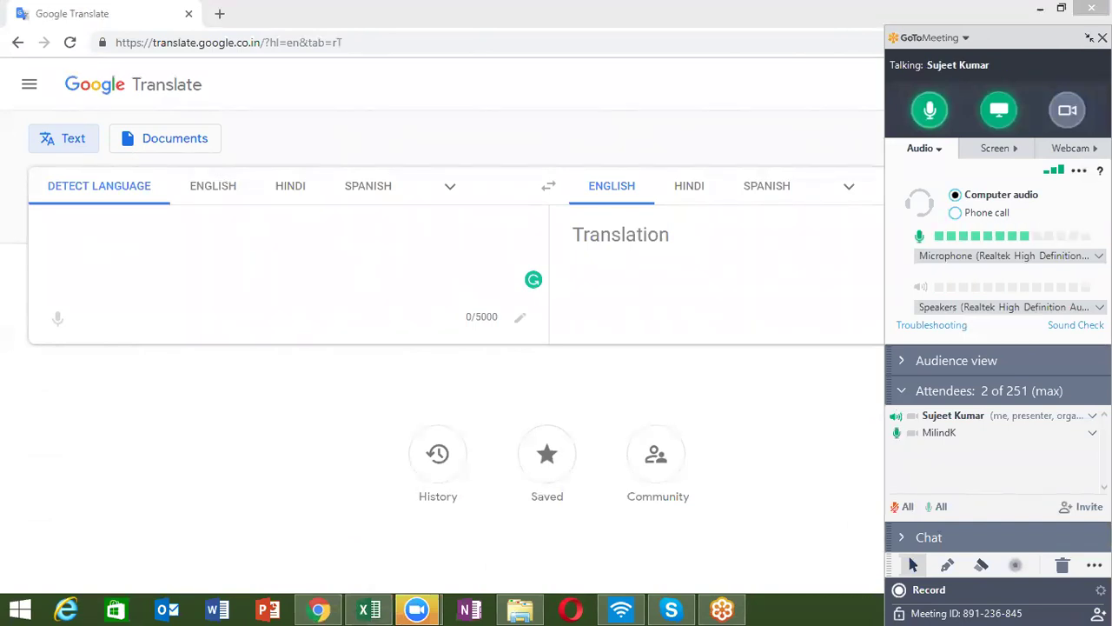
{"action": "left_click", "coordinate": [1089, 37]}
{"action": "left_click", "coordinate": [144, 220]}
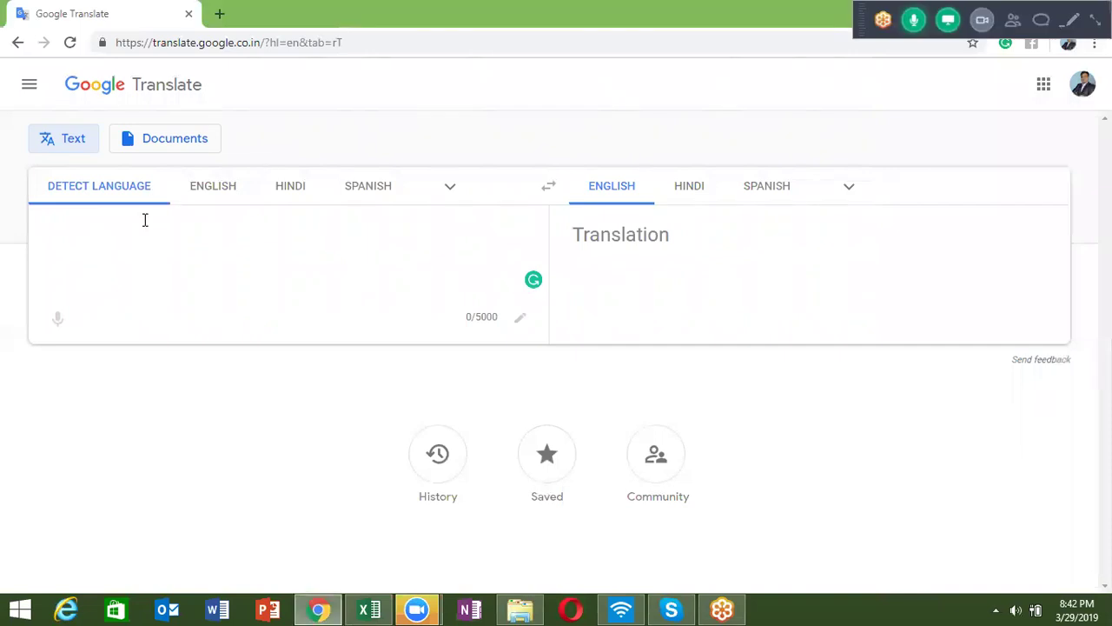
{"action": "key", "text": "ctrl+v"}
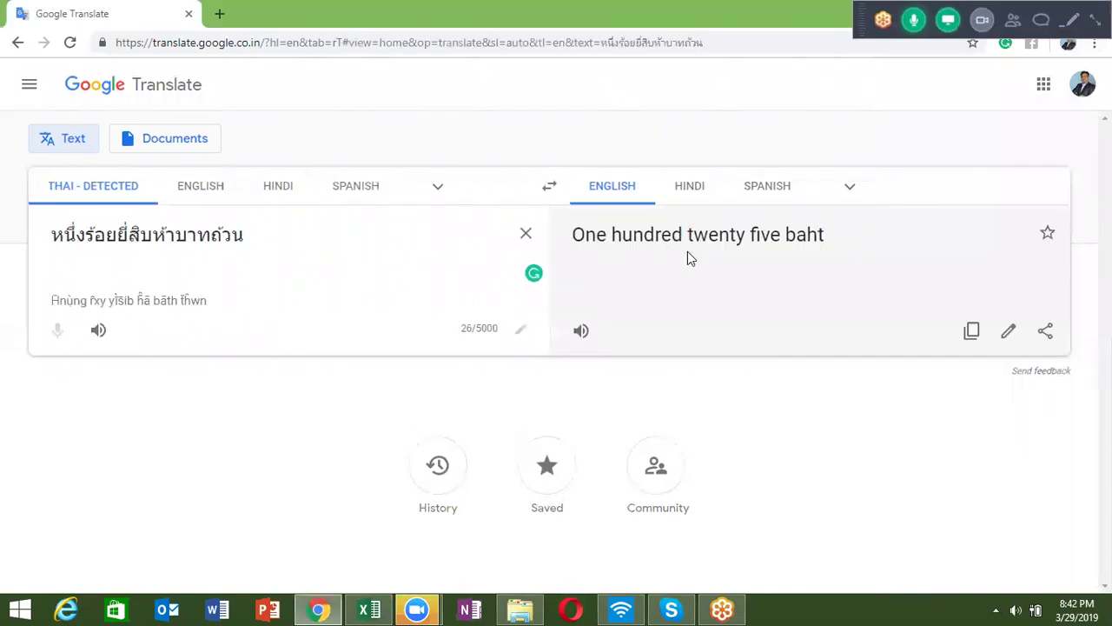
{"action": "triple_click", "coordinate": [765, 250]}
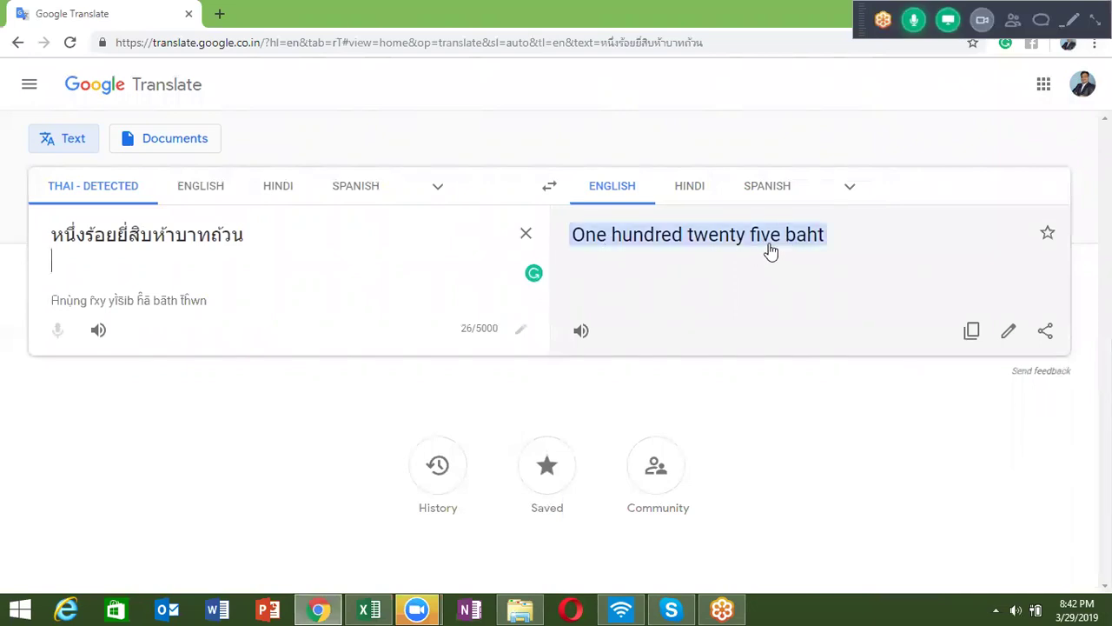
{"action": "left_click", "coordinate": [365, 608]}
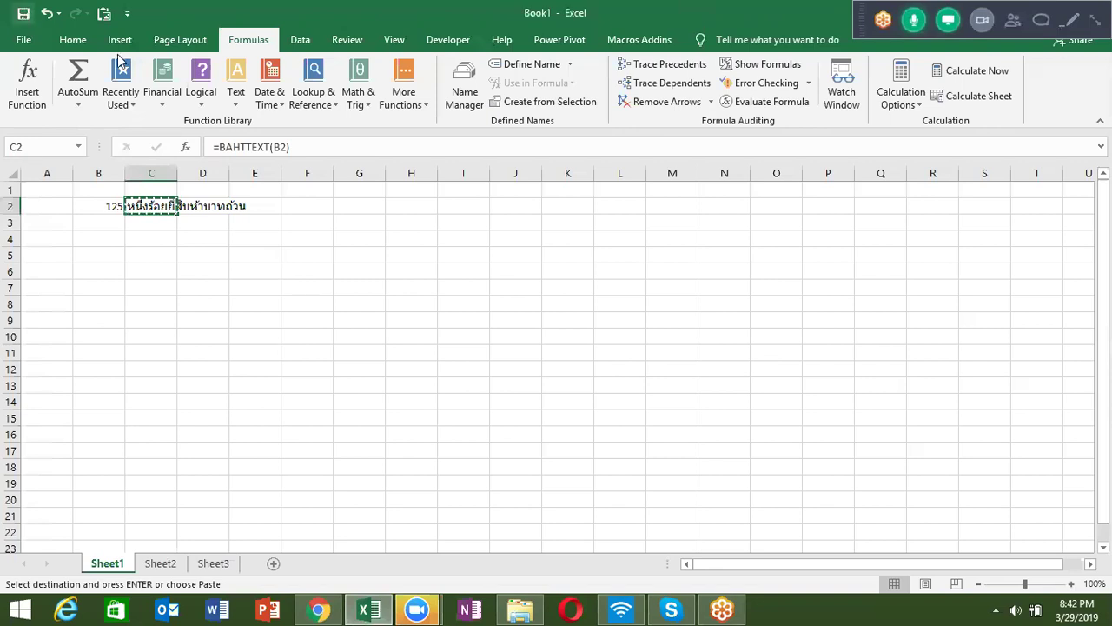
Search 'spell number' in Tell me and open the 'Convert numbers into words' help article
{"action": "left_click", "coordinate": [746, 50]}
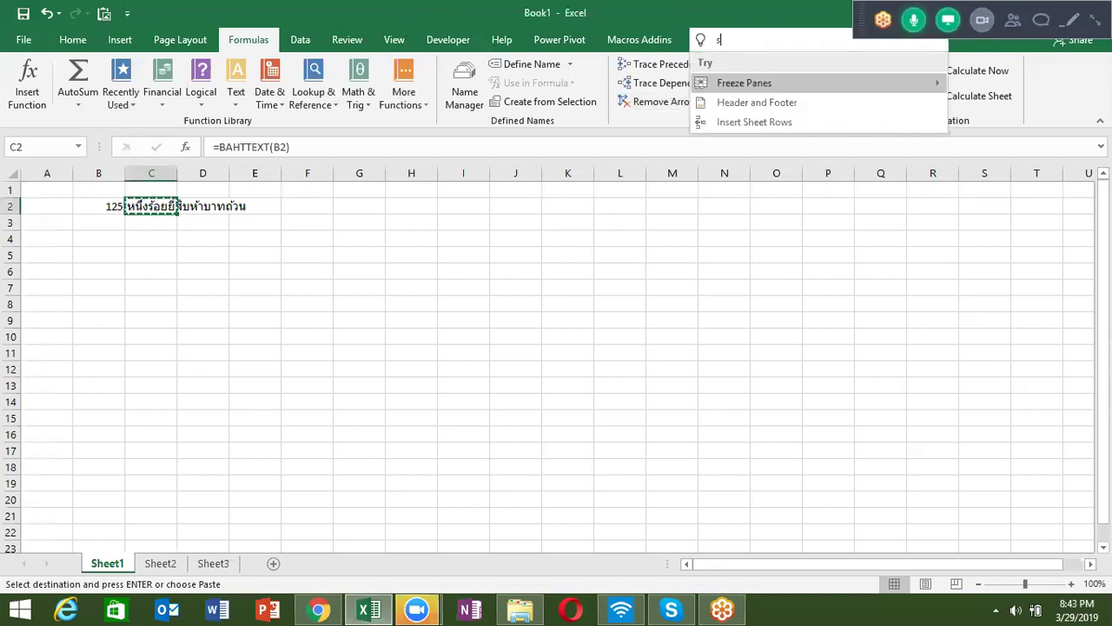
{"action": "type", "text": "spell"}
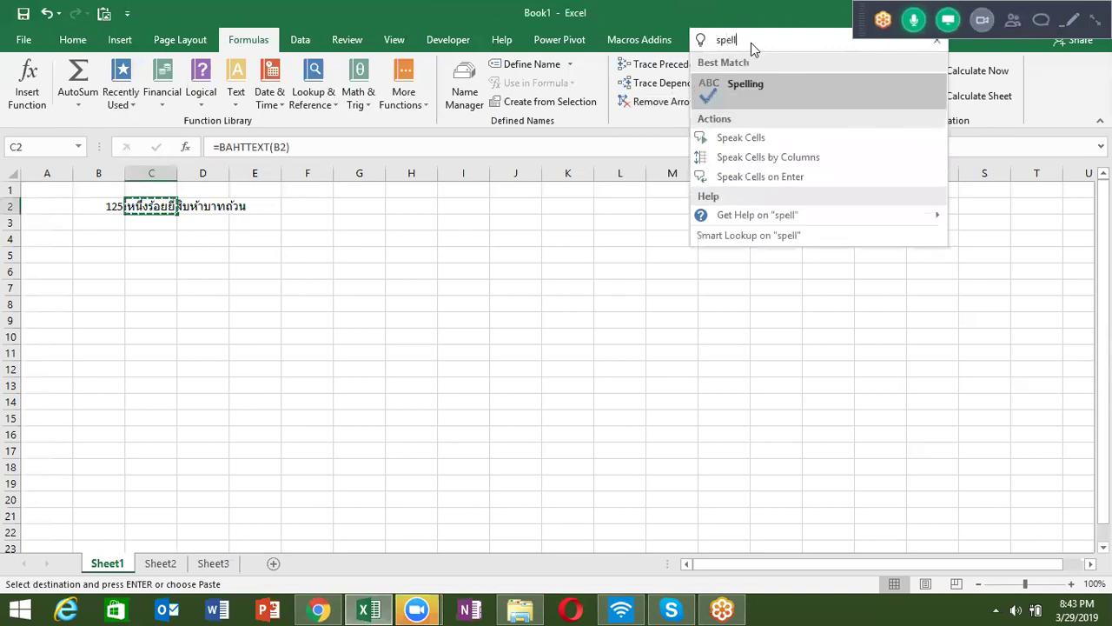
{"action": "type", "text": " n"}
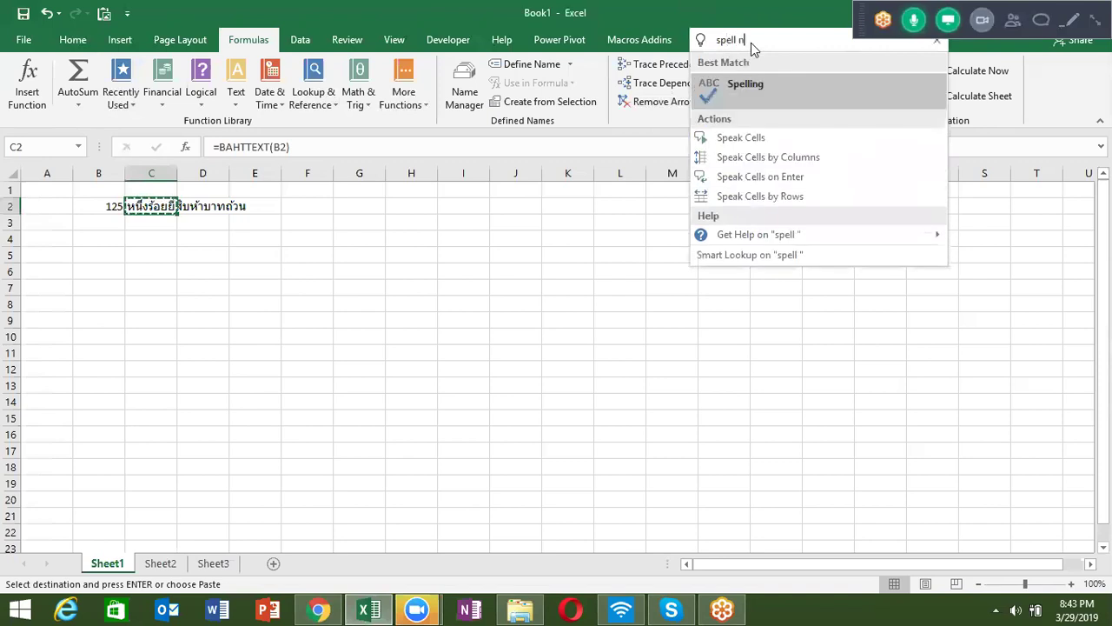
{"action": "type", "text": "umber"}
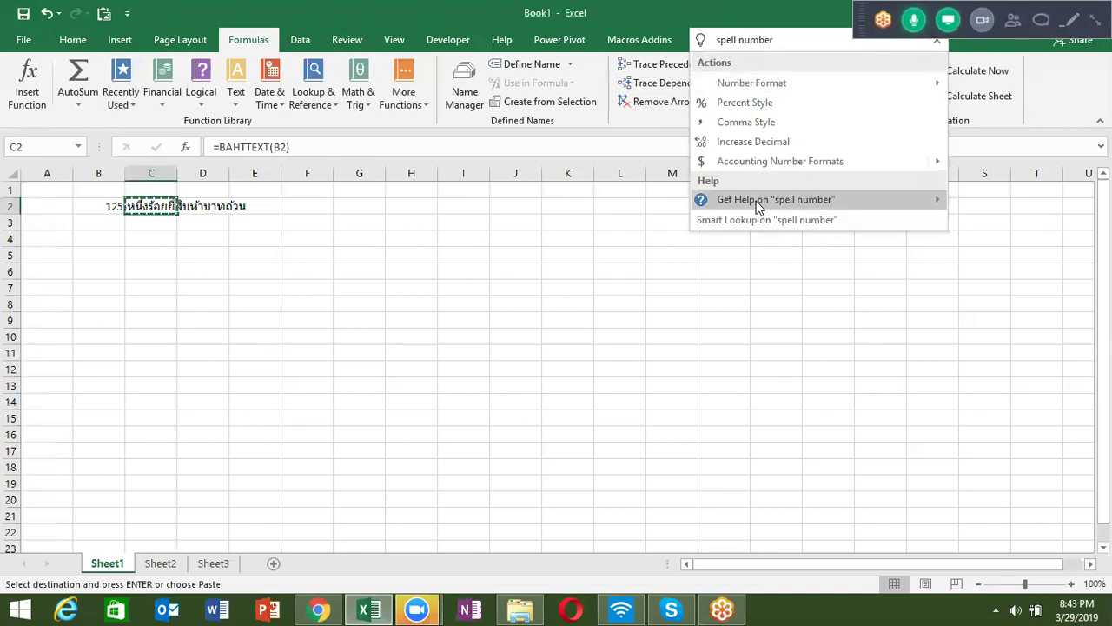
{"action": "mouse_move", "coordinate": [775, 199]}
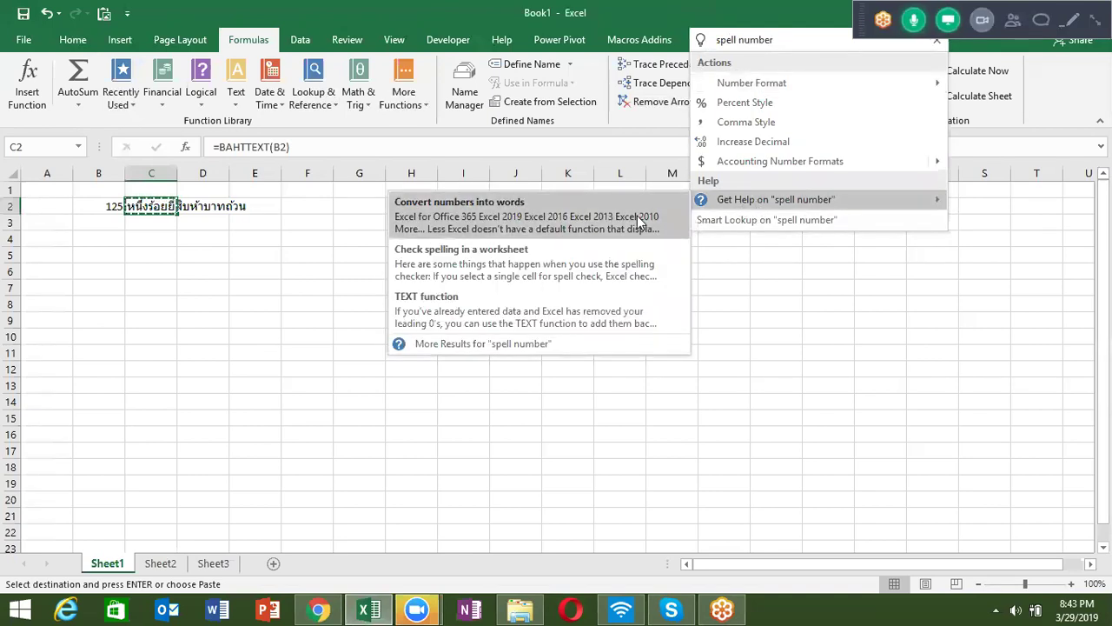
{"action": "left_click", "coordinate": [475, 212]}
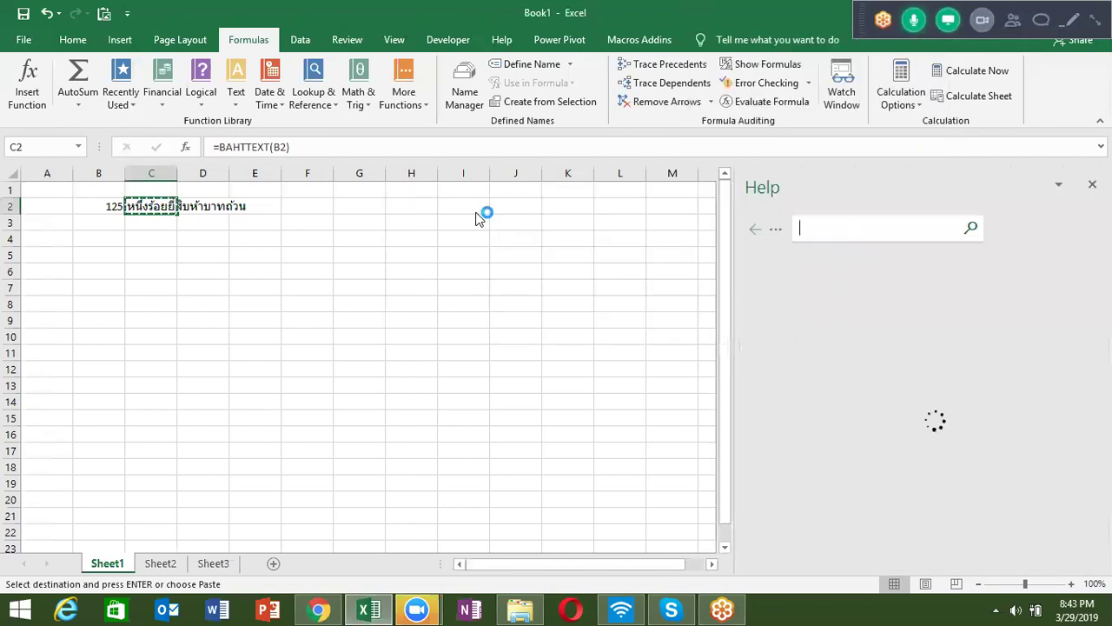
Enter 1256 in cell B4
{"action": "left_click", "coordinate": [117, 233]}
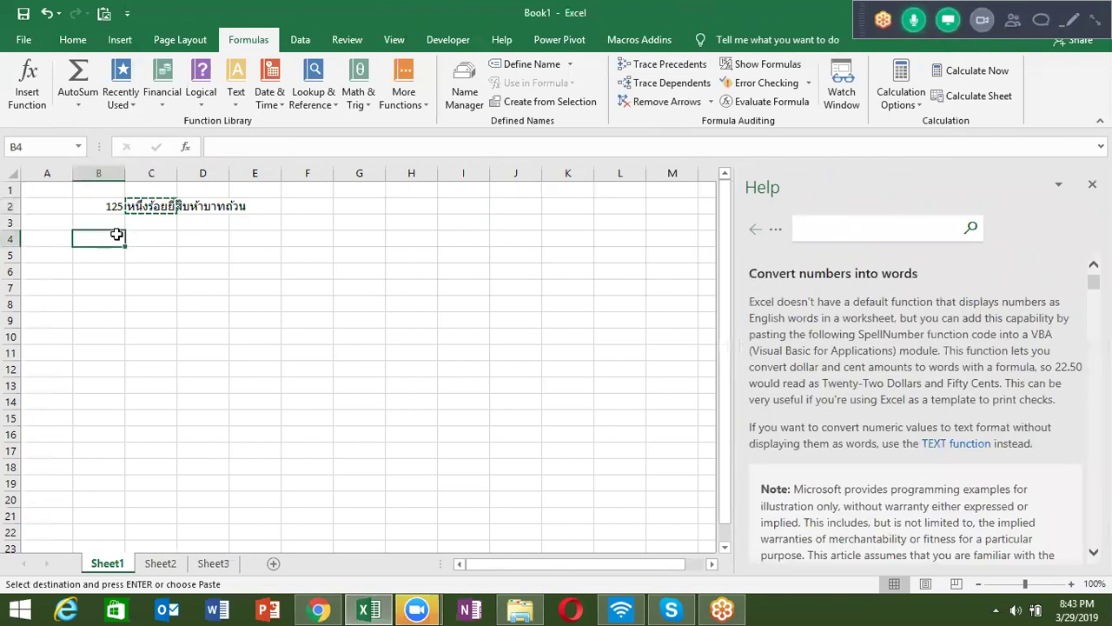
{"action": "type", "text": "1256"}
{"action": "key", "text": "Return"}
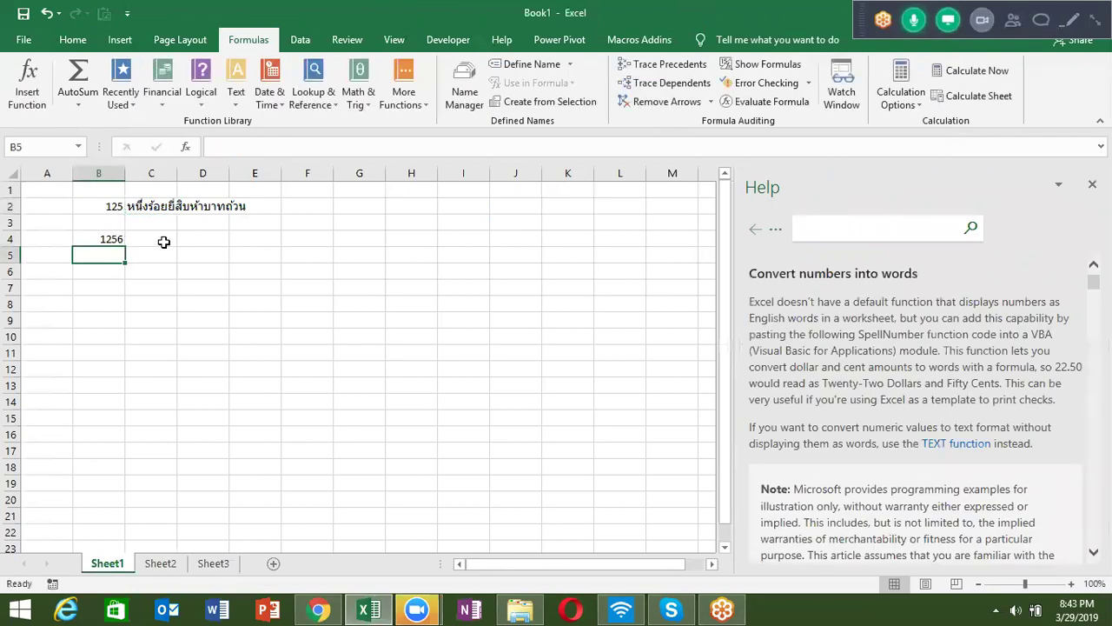
{"action": "left_click", "coordinate": [160, 241]}
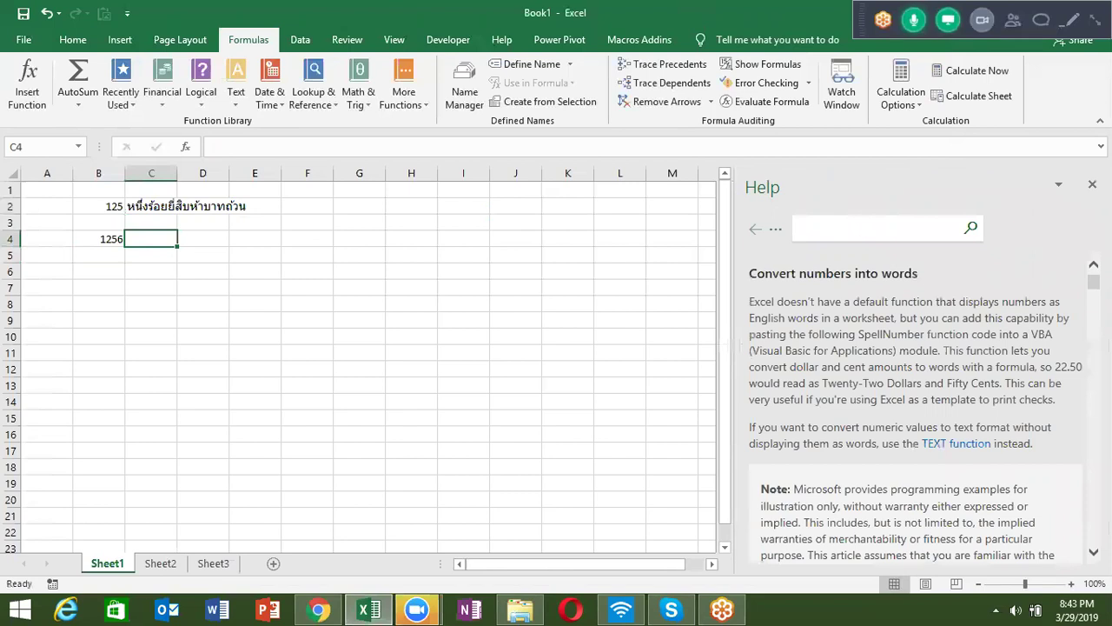
Select the SpellNumber code in the help article from Option Explicit through End Function
{"action": "scroll", "coordinate": [908, 408], "scroll_direction": "down", "scroll_amount": 5}
{"action": "scroll", "coordinate": [907, 409], "scroll_direction": "down", "scroll_amount": 3}
{"action": "scroll", "coordinate": [908, 409], "scroll_direction": "down", "scroll_amount": 4}
{"action": "scroll", "coordinate": [854, 311], "scroll_direction": "up", "scroll_amount": 1}
{"action": "scroll", "coordinate": [854, 310], "scroll_direction": "up", "scroll_amount": 2}
{"action": "scroll", "coordinate": [854, 310], "scroll_direction": "down", "scroll_amount": 4}
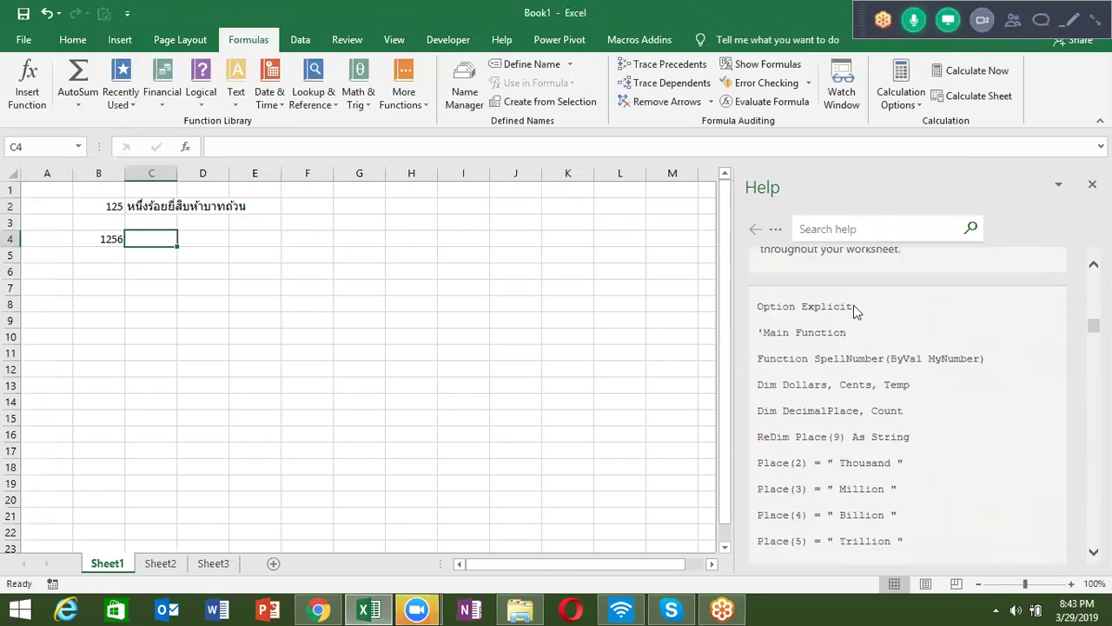
{"action": "left_click_drag", "start_coordinate": [758, 308], "coordinate": [795, 332]}
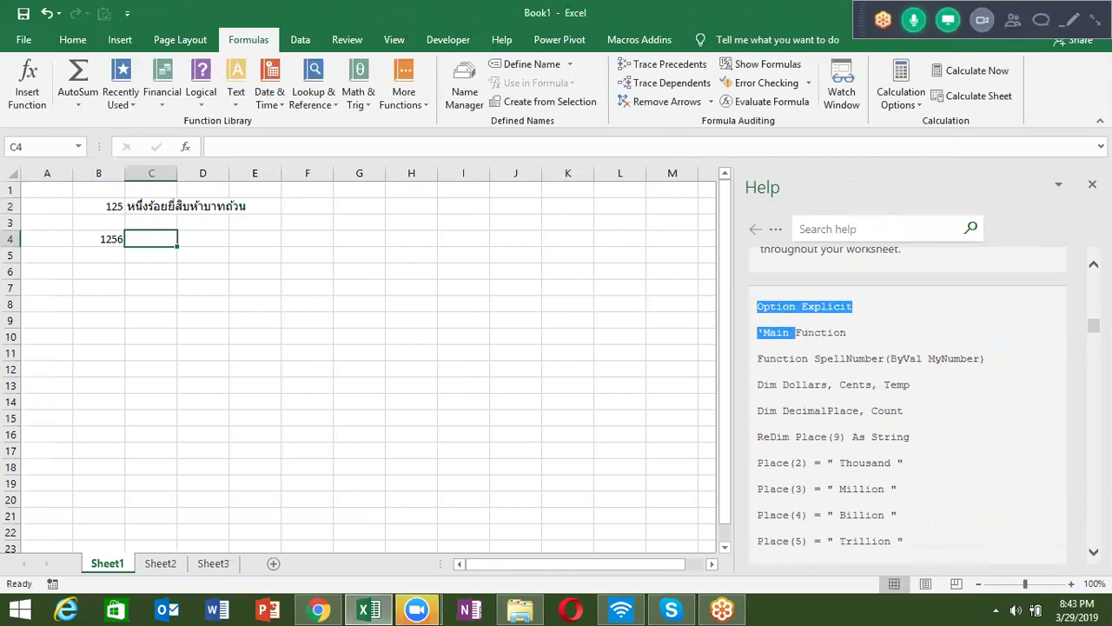
{"action": "scroll", "coordinate": [908, 408], "scroll_direction": "down", "scroll_amount": 5}
{"action": "scroll", "coordinate": [908, 408], "scroll_direction": "down", "scroll_amount": 5}
{"action": "scroll", "coordinate": [907, 408], "scroll_direction": "down", "scroll_amount": 5}
{"action": "scroll", "coordinate": [908, 408], "scroll_direction": "down", "scroll_amount": 5}
{"action": "scroll", "coordinate": [915, 352], "scroll_direction": "down", "scroll_amount": 5}
{"action": "scroll", "coordinate": [915, 352], "scroll_direction": "down", "scroll_amount": 1}
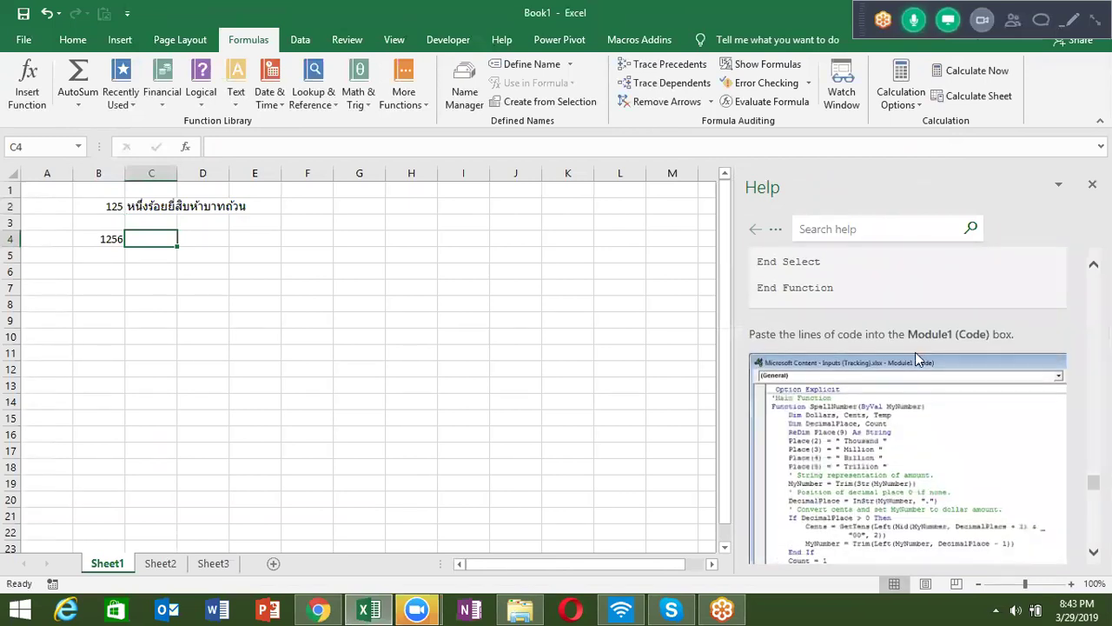
{"action": "left_click", "coordinate": [857, 285], "text": "shift"}
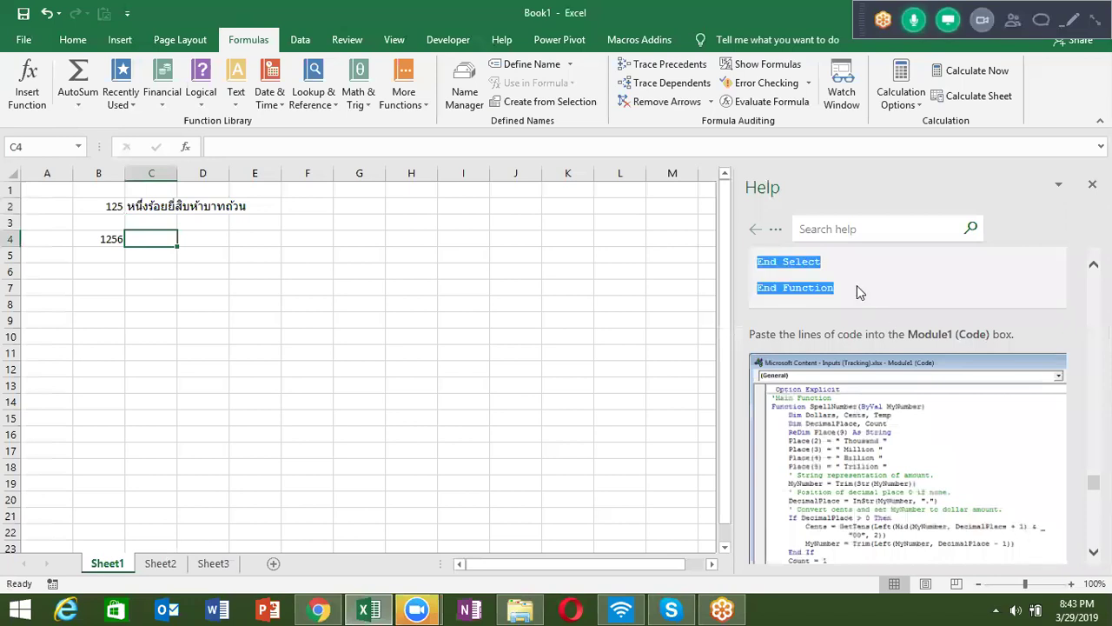
{"action": "left_click", "coordinate": [463, 206]}
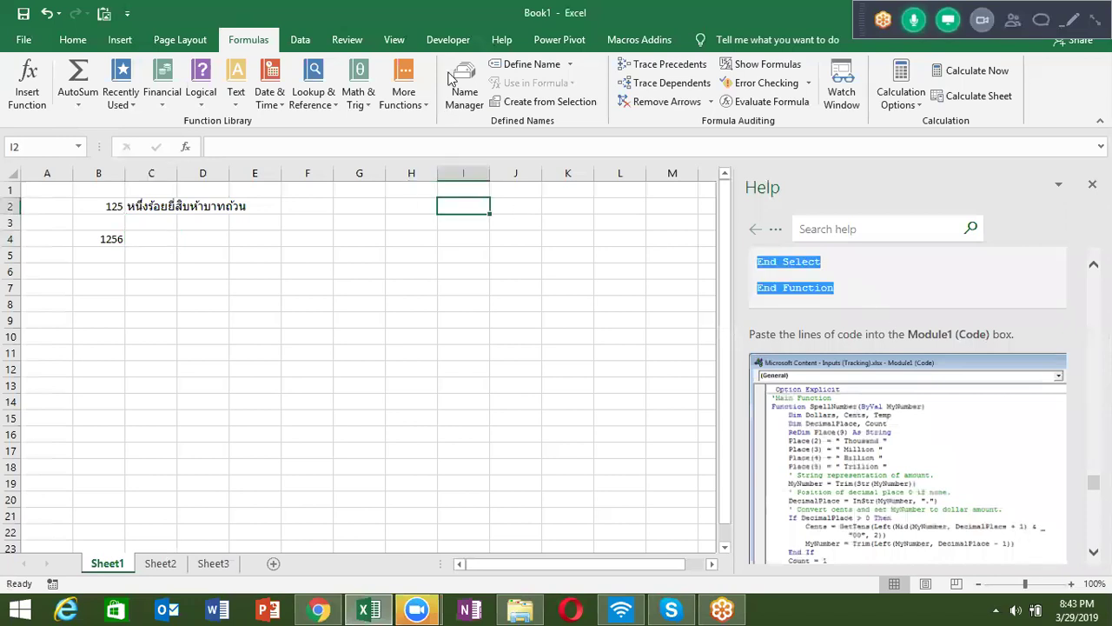
{"action": "left_click", "coordinate": [448, 40]}
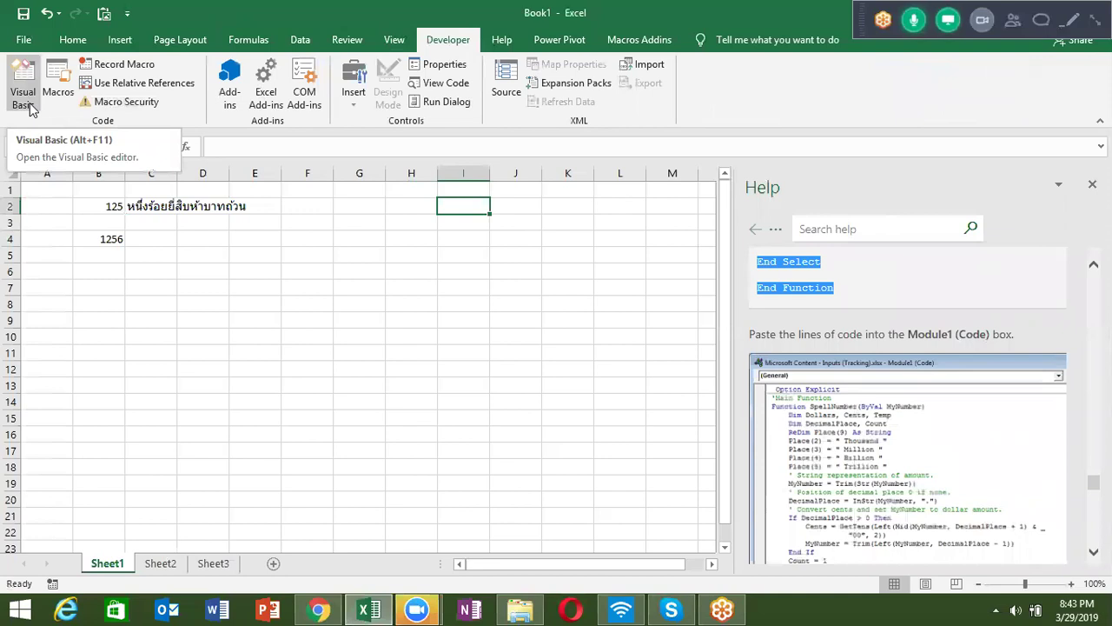
Open the maximized VBA editor, insert Module1 and paste the SpellNumber code into it
{"action": "left_click", "coordinate": [30, 108]}
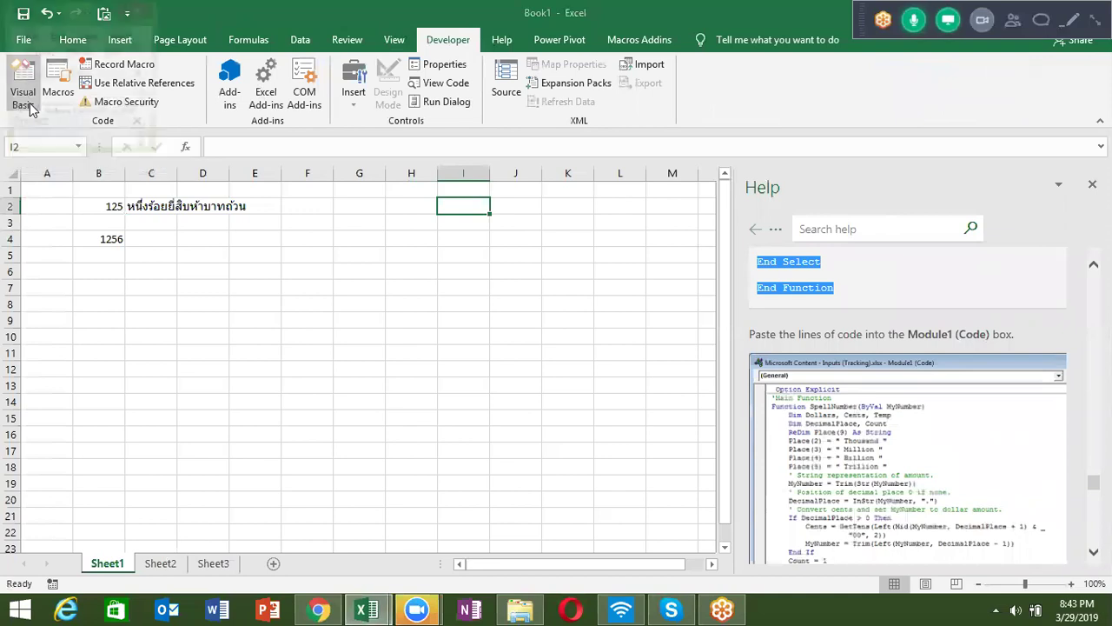
{"action": "left_click", "coordinate": [110, 12]}
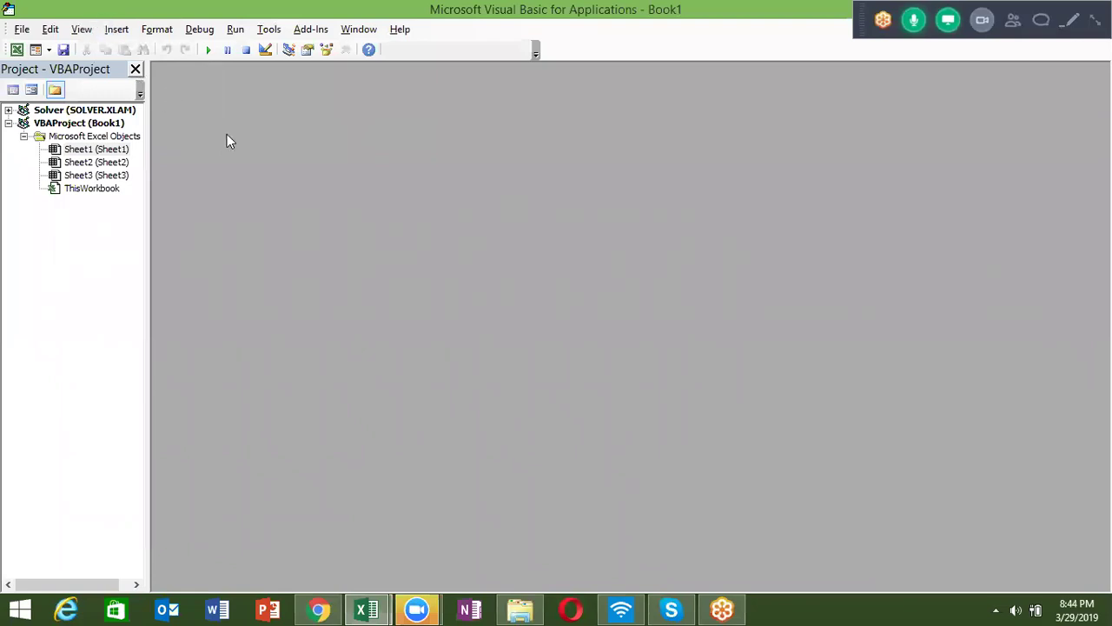
{"action": "left_click", "coordinate": [117, 29]}
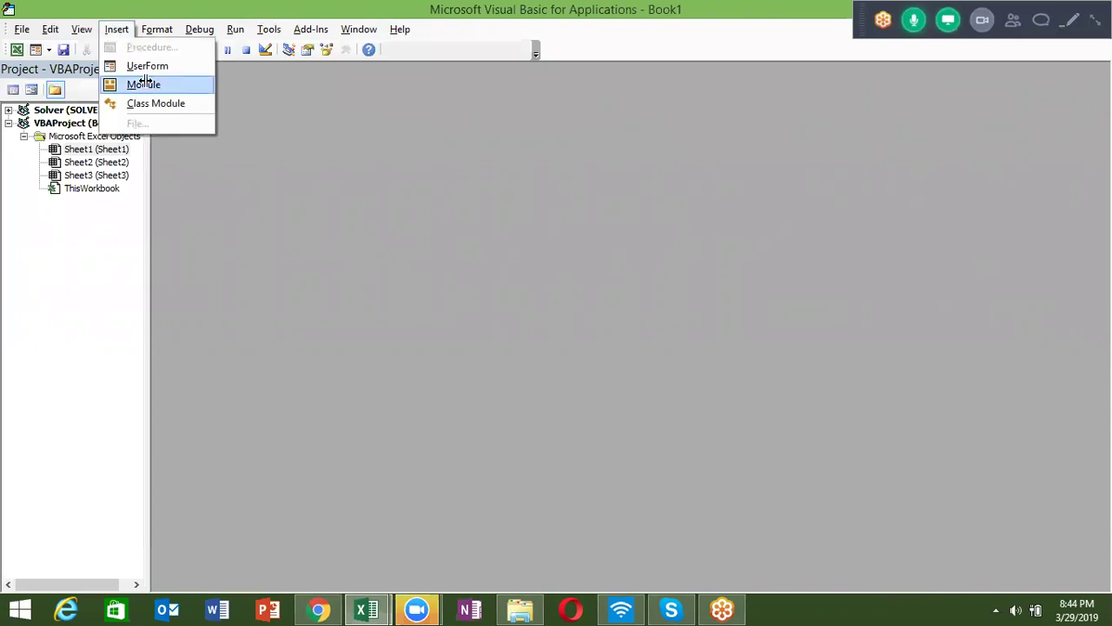
{"action": "left_click", "coordinate": [144, 83]}
{"action": "key", "text": "ctrl+v"}
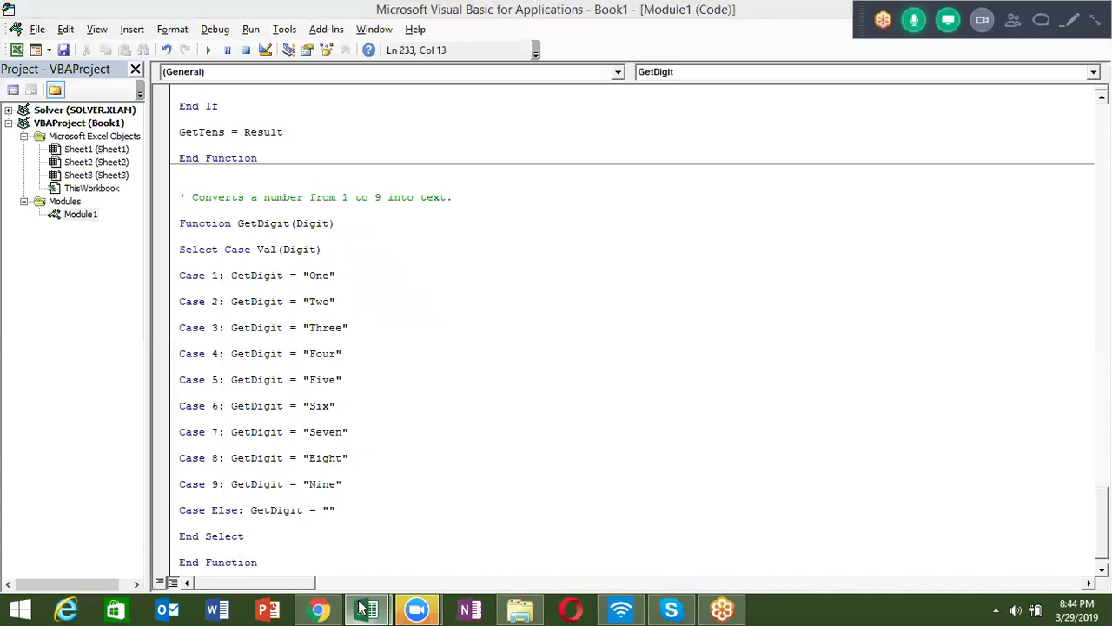
Glance over the worksheet, selecting cell I11, and return to the VBA editor
{"action": "mouse_move", "coordinate": [365, 609]}
{"action": "left_click", "coordinate": [328, 552]}
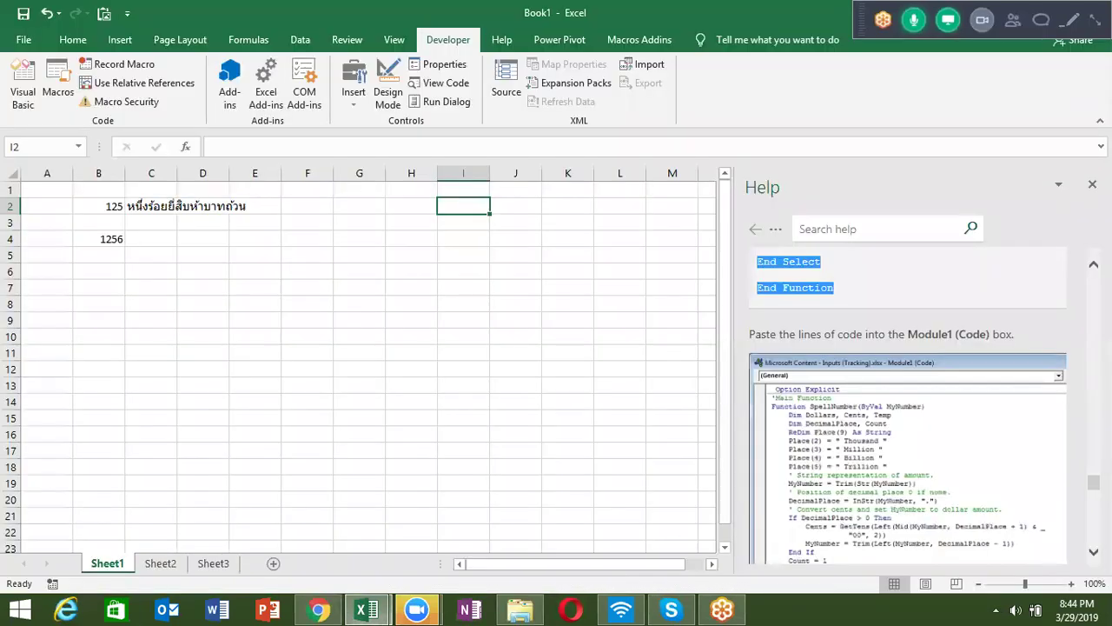
{"action": "scroll", "coordinate": [908, 400], "scroll_direction": "up", "scroll_amount": 5}
{"action": "scroll", "coordinate": [908, 399], "scroll_direction": "up", "scroll_amount": 10}
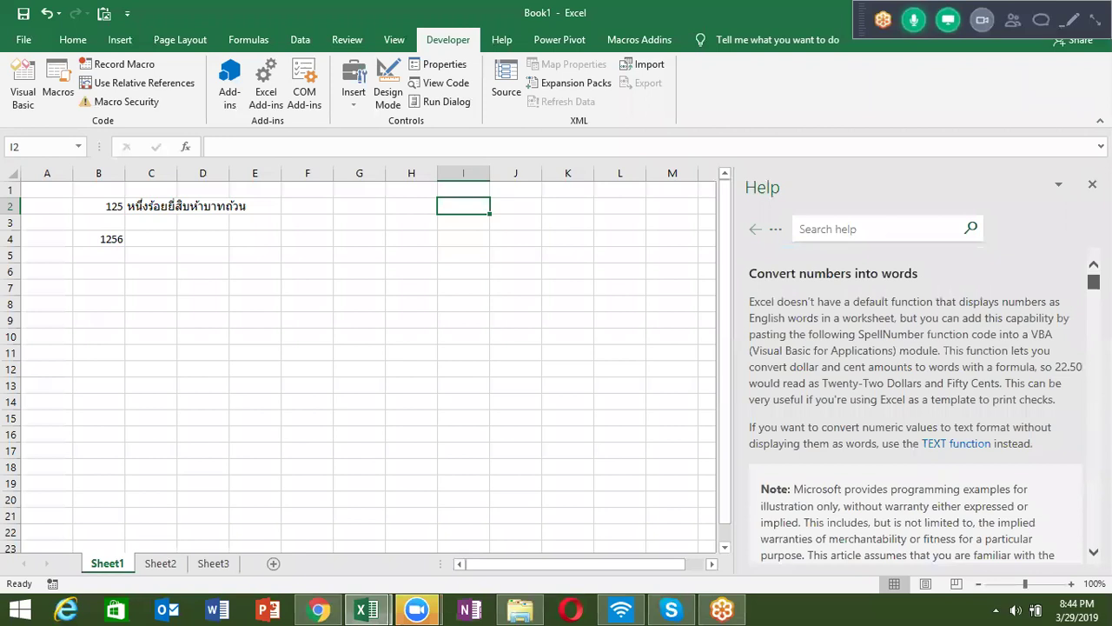
{"action": "scroll", "coordinate": [908, 400], "scroll_direction": "down", "scroll_amount": 5}
{"action": "scroll", "coordinate": [912, 313], "scroll_direction": "down", "scroll_amount": 2}
{"action": "scroll", "coordinate": [912, 313], "scroll_direction": "down", "scroll_amount": 3}
{"action": "scroll", "coordinate": [912, 313], "scroll_direction": "down", "scroll_amount": 1}
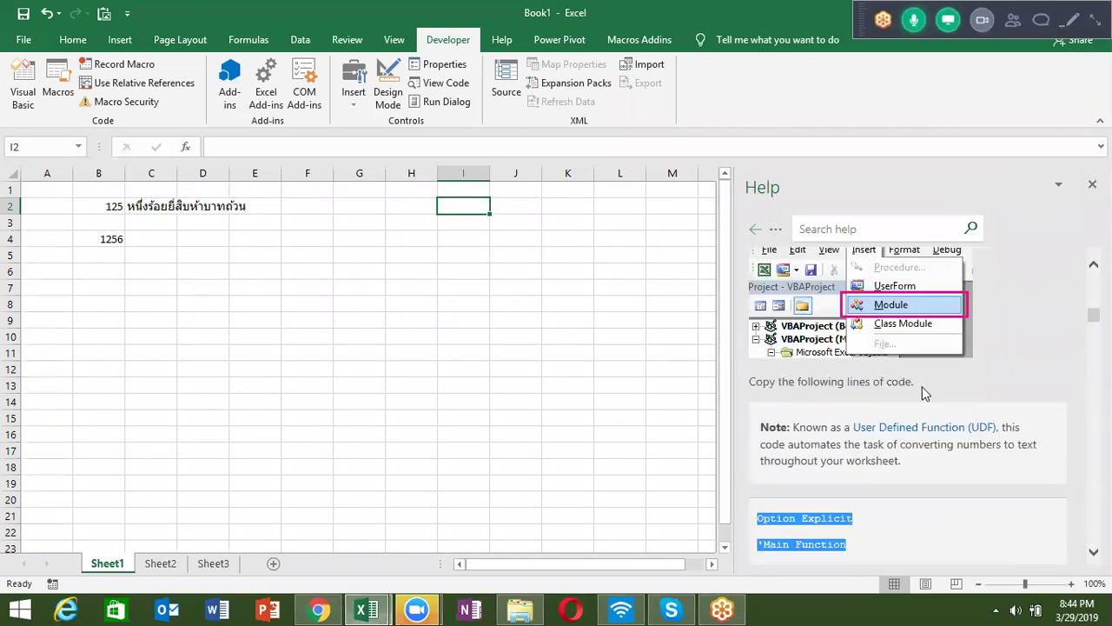
{"action": "left_click", "coordinate": [458, 344]}
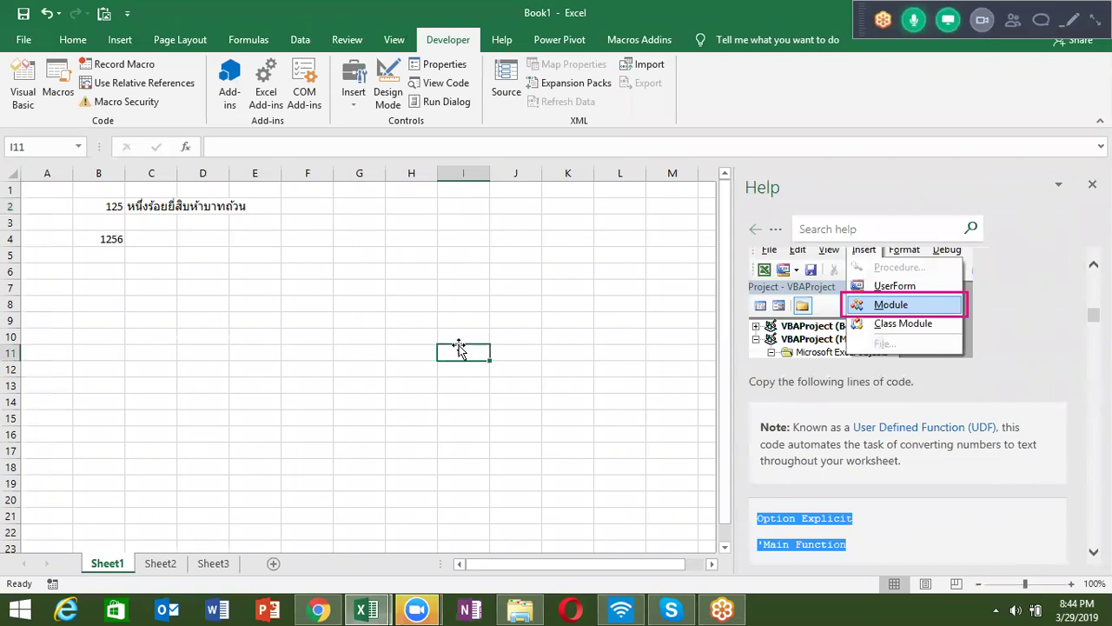
{"action": "key", "text": "alt+F11"}
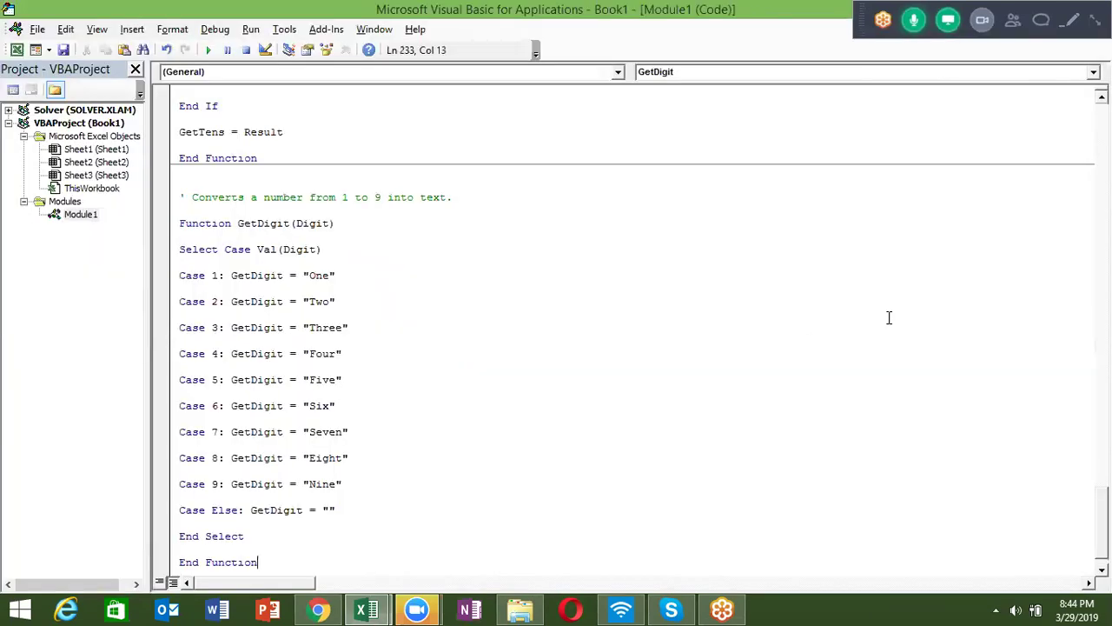
Fix the red Cents line by breaking it after the '_' continuation mark
{"action": "left_click", "coordinate": [502, 250]}
{"action": "scroll", "coordinate": [941, 345], "scroll_direction": "up", "scroll_amount": 8}
{"action": "left_click_drag", "start_coordinate": [1101, 409], "coordinate": [1066, 112]}
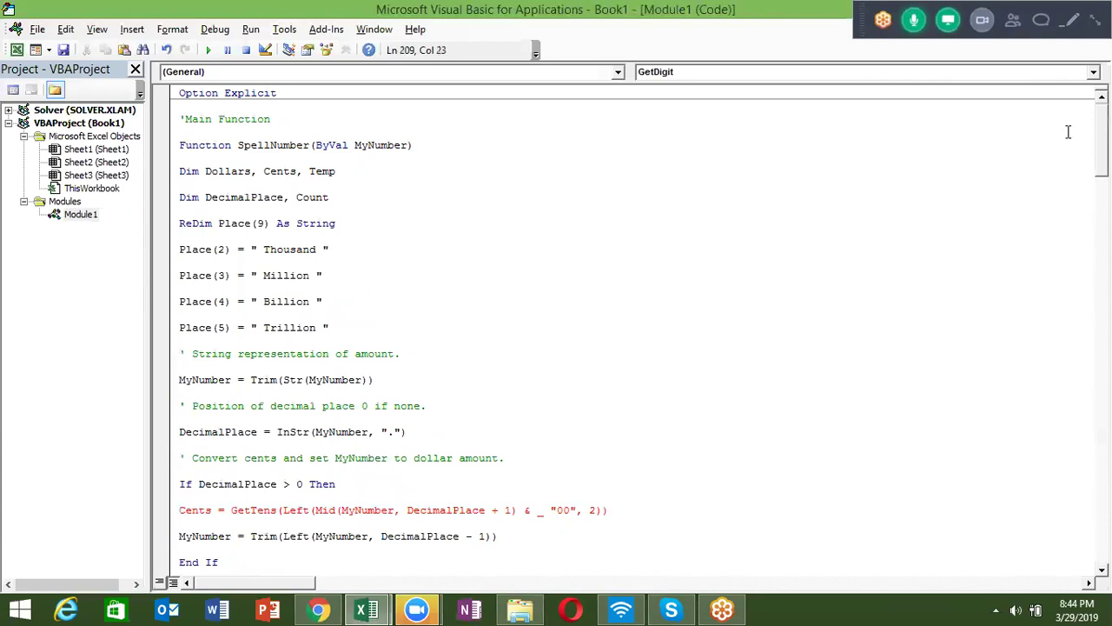
{"action": "scroll", "coordinate": [756, 233], "scroll_direction": "down", "scroll_amount": 2}
{"action": "scroll", "coordinate": [756, 233], "scroll_direction": "down", "scroll_amount": 2}
{"action": "scroll", "coordinate": [756, 233], "scroll_direction": "down", "scroll_amount": 1}
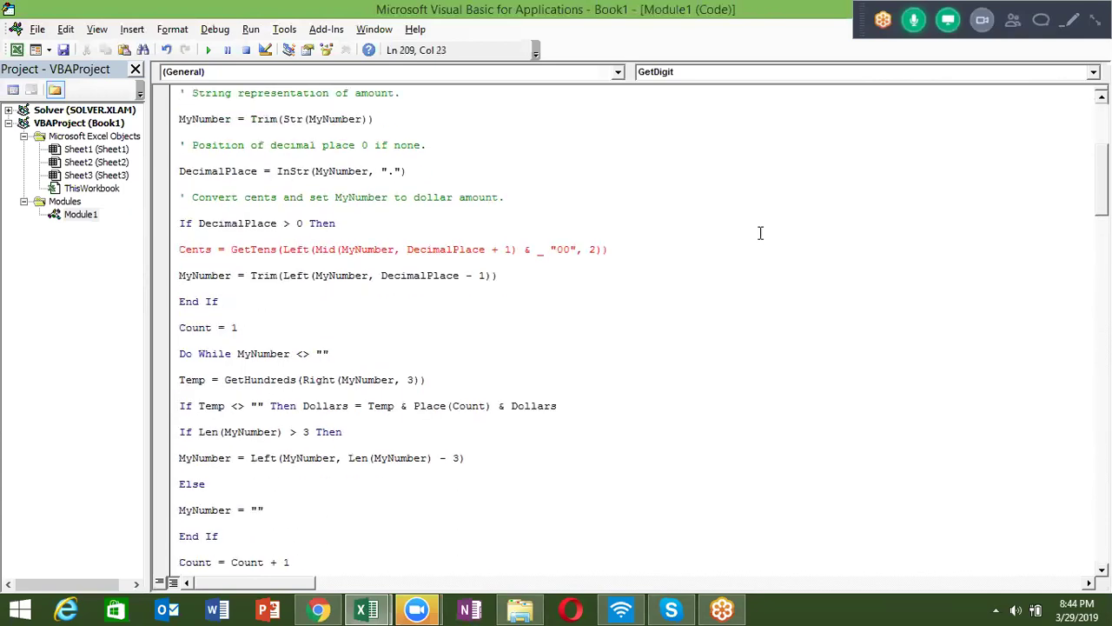
{"action": "left_click", "coordinate": [548, 252]}
{"action": "key", "text": "Return"}
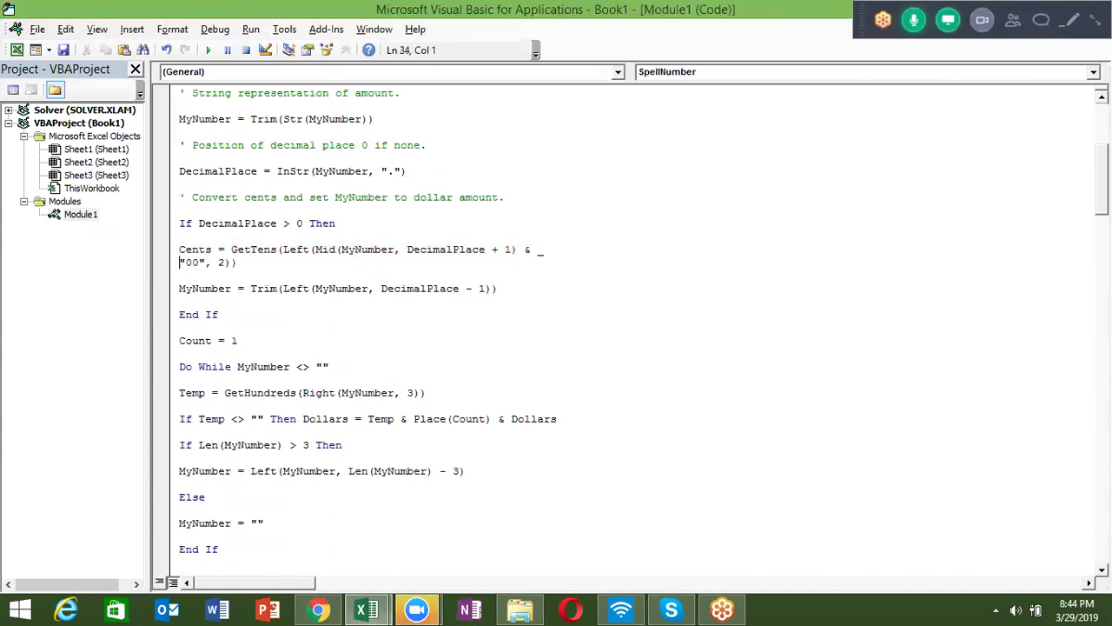
{"action": "left_click", "coordinate": [592, 326]}
Delete the stray blank line in GetTens to rejoin the statement, then return to Excel
{"action": "scroll", "coordinate": [634, 330], "scroll_direction": "down", "scroll_amount": 1}
{"action": "scroll", "coordinate": [634, 330], "scroll_direction": "down", "scroll_amount": 2}
{"action": "scroll", "coordinate": [634, 330], "scroll_direction": "down", "scroll_amount": 3}
{"action": "scroll", "coordinate": [634, 330], "scroll_direction": "down", "scroll_amount": 4}
{"action": "scroll", "coordinate": [634, 330], "scroll_direction": "down", "scroll_amount": 3}
{"action": "scroll", "coordinate": [634, 331], "scroll_direction": "down", "scroll_amount": 3}
{"action": "scroll", "coordinate": [634, 330], "scroll_direction": "down", "scroll_amount": 2}
{"action": "scroll", "coordinate": [634, 331], "scroll_direction": "down", "scroll_amount": 3}
{"action": "scroll", "coordinate": [634, 331], "scroll_direction": "down", "scroll_amount": 5}
{"action": "scroll", "coordinate": [634, 330], "scroll_direction": "down", "scroll_amount": 2}
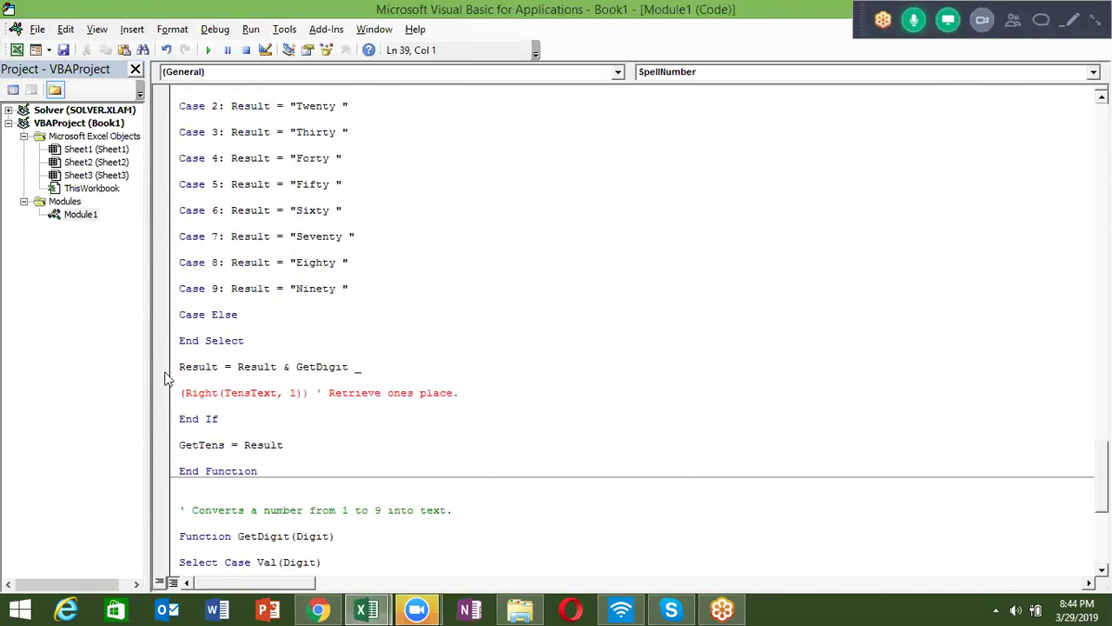
{"action": "left_click", "coordinate": [207, 378]}
{"action": "key", "text": "Delete"}
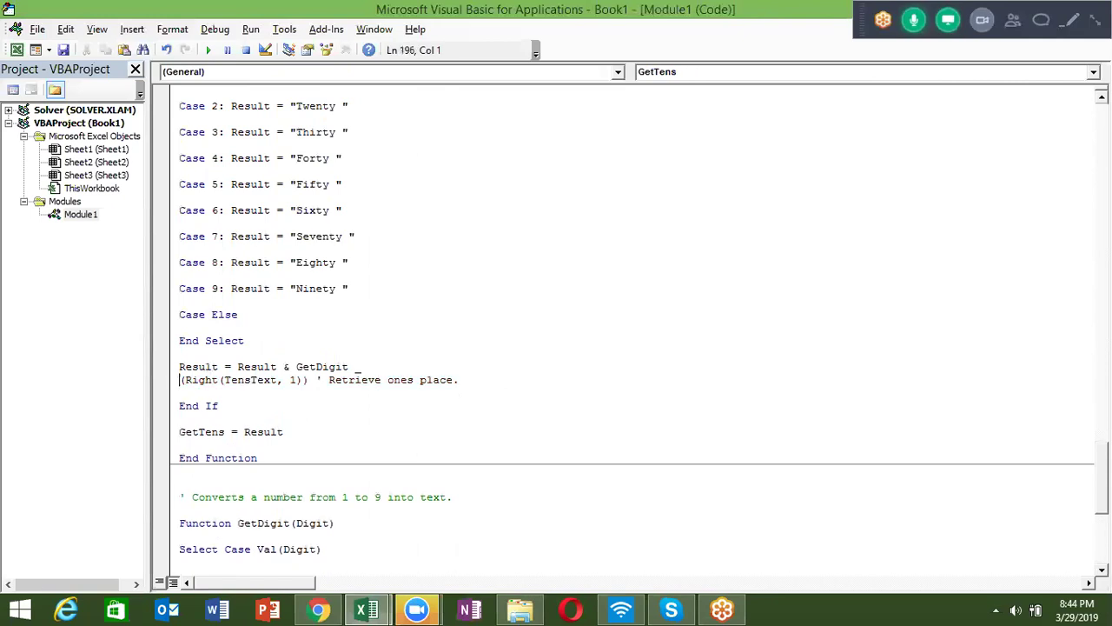
{"action": "scroll", "coordinate": [632, 330], "scroll_direction": "down", "scroll_amount": 8}
{"action": "scroll", "coordinate": [633, 331], "scroll_direction": "up", "scroll_amount": 4}
{"action": "scroll", "coordinate": [633, 330], "scroll_direction": "up", "scroll_amount": 20}
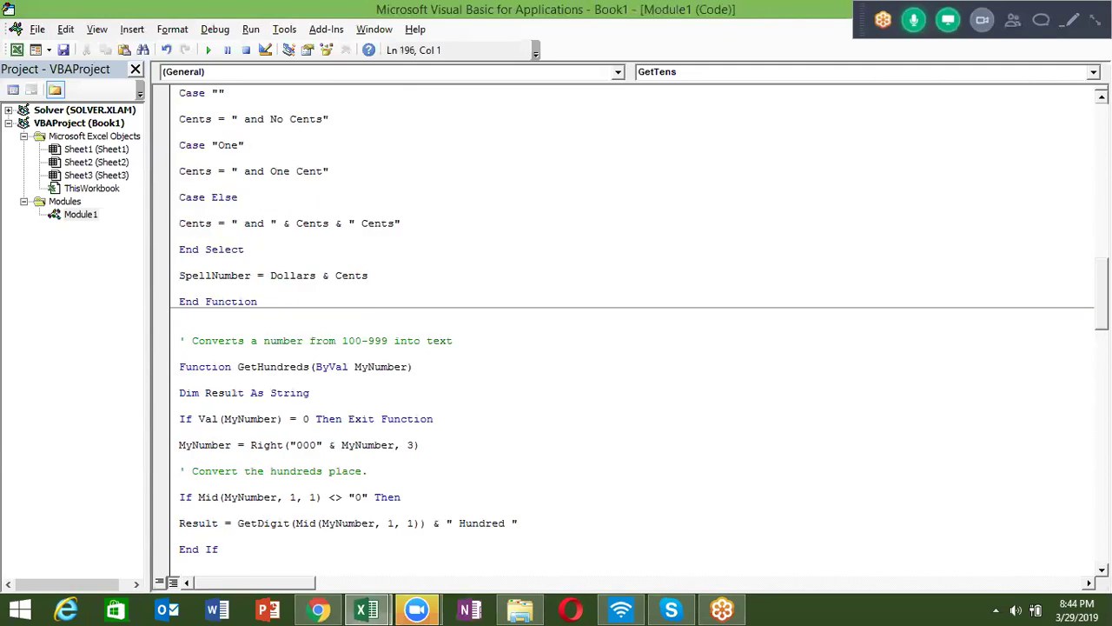
{"action": "scroll", "coordinate": [633, 330], "scroll_direction": "down", "scroll_amount": 6}
{"action": "scroll", "coordinate": [1065, 184], "scroll_direction": "up", "scroll_amount": 3}
{"action": "scroll", "coordinate": [1066, 185], "scroll_direction": "up", "scroll_amount": 6}
{"action": "scroll", "coordinate": [1065, 184], "scroll_direction": "up", "scroll_amount": 15}
{"action": "scroll", "coordinate": [1045, 86], "scroll_direction": "up", "scroll_amount": 4}
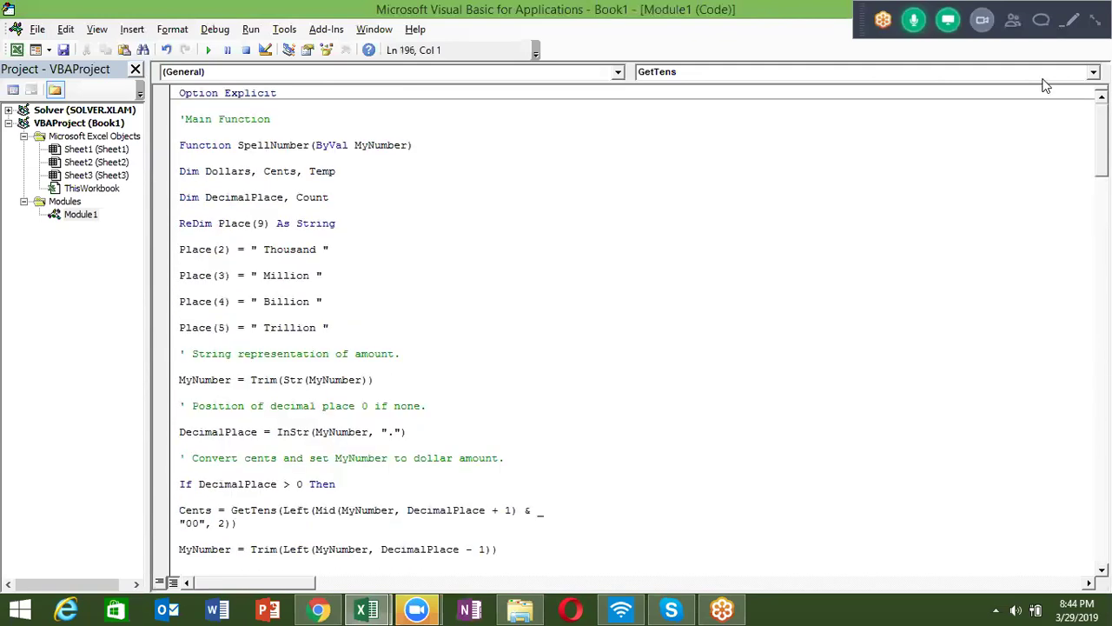
{"action": "key", "text": "alt+F11"}
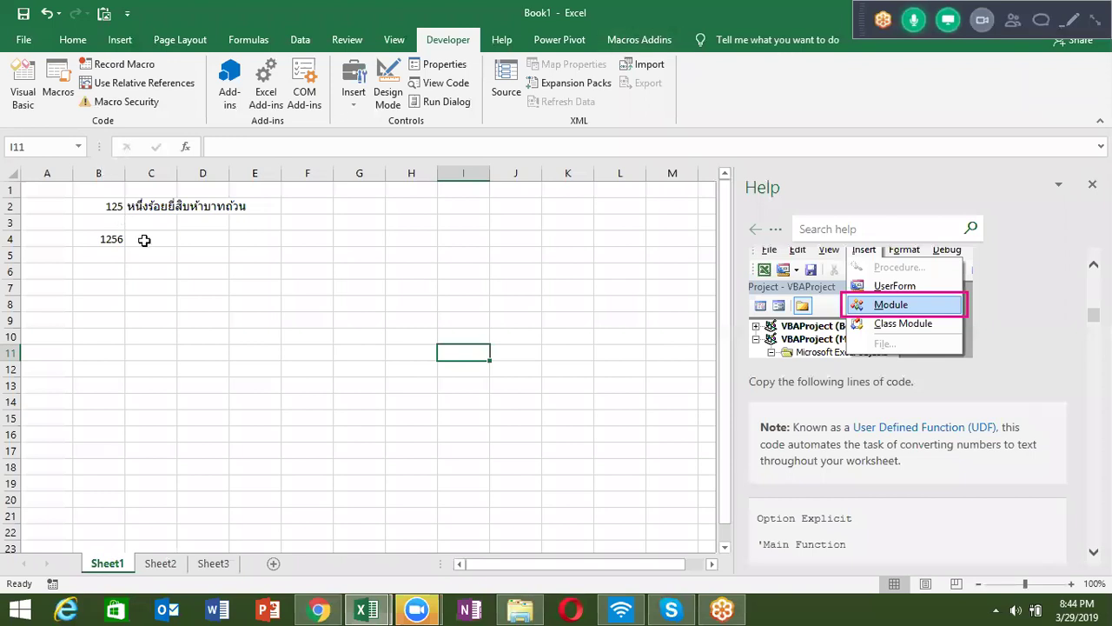
Enter =SpellNumber(B4) in C4, giving 'One Thousand Two Hundred Fifty Six Dollars and No Cents'
{"action": "left_click", "coordinate": [144, 240]}
{"action": "type", "text": "="}
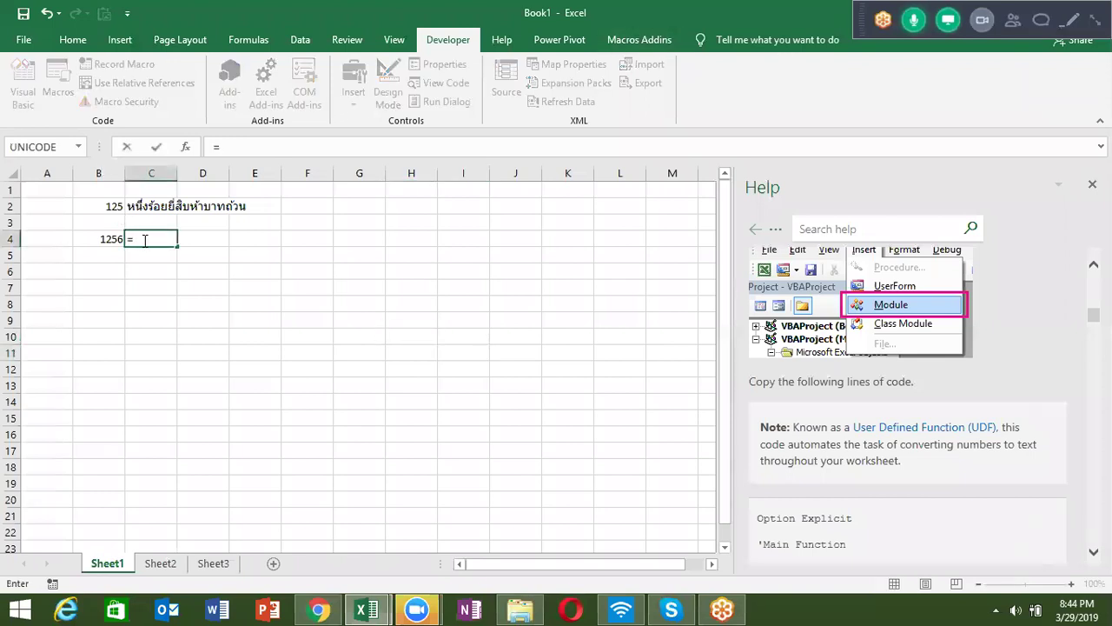
{"action": "type", "text": "spe"}
{"action": "key", "text": "Tab"}
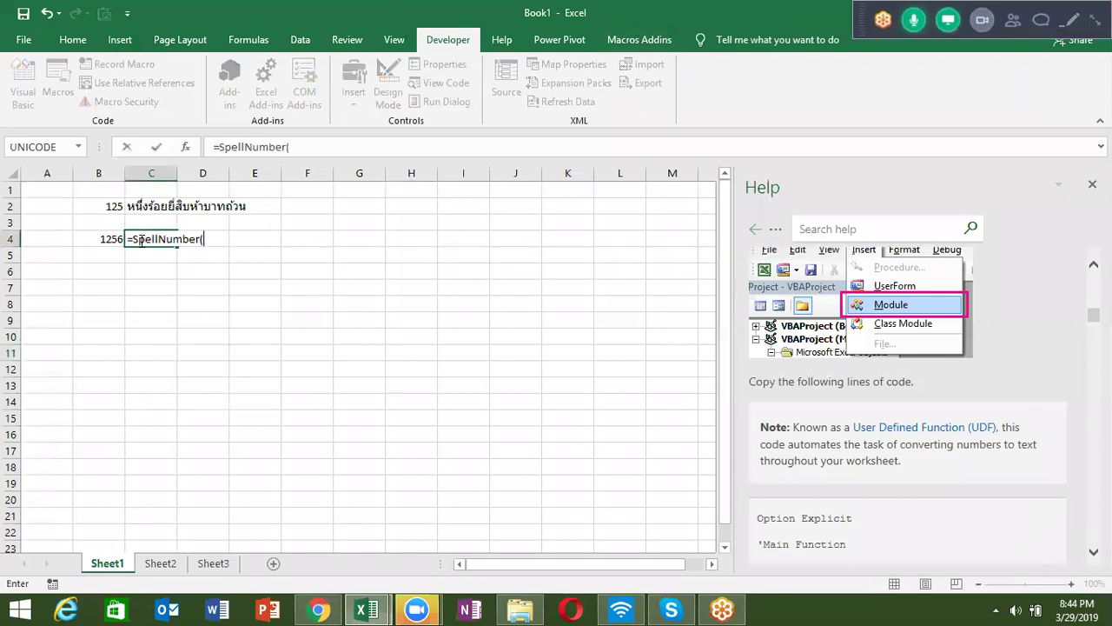
{"action": "left_click", "coordinate": [108, 240]}
{"action": "key", "text": "Return"}
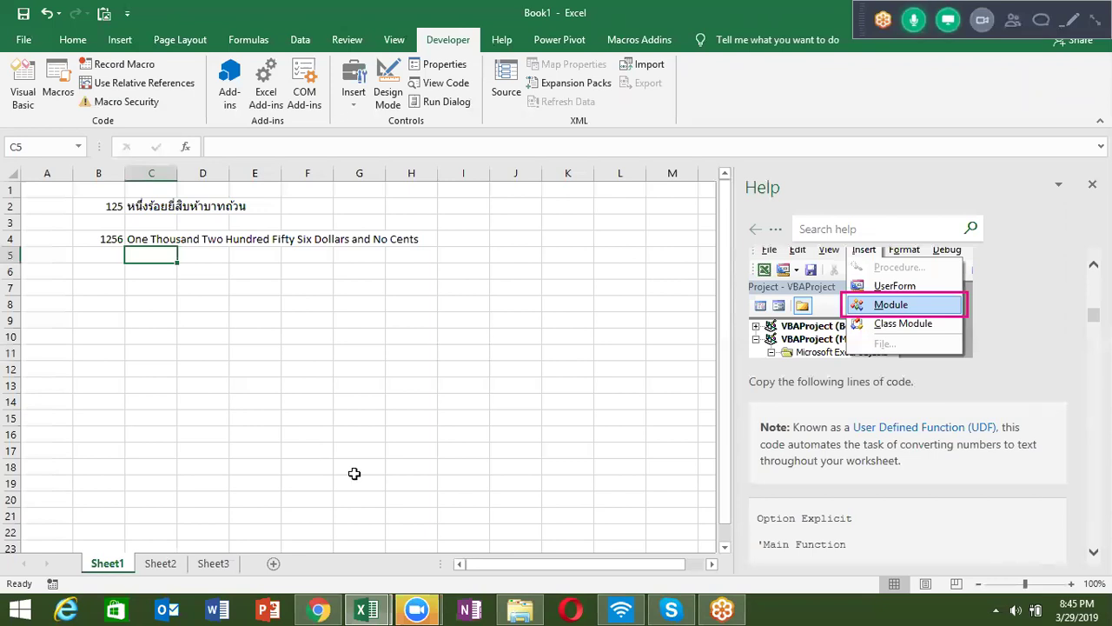
{"action": "left_click", "coordinate": [373, 608]}
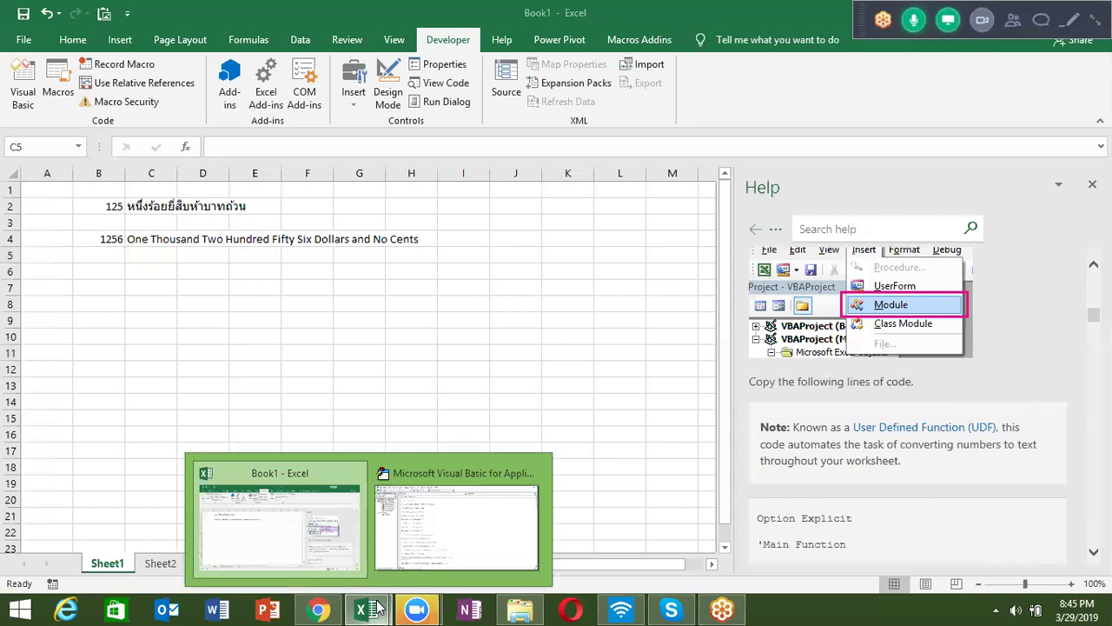
In SpellNumber's code, replace Dollars/Dollar with Rupees in the No, One and plural dollar strings
{"action": "left_click", "coordinate": [444, 555]}
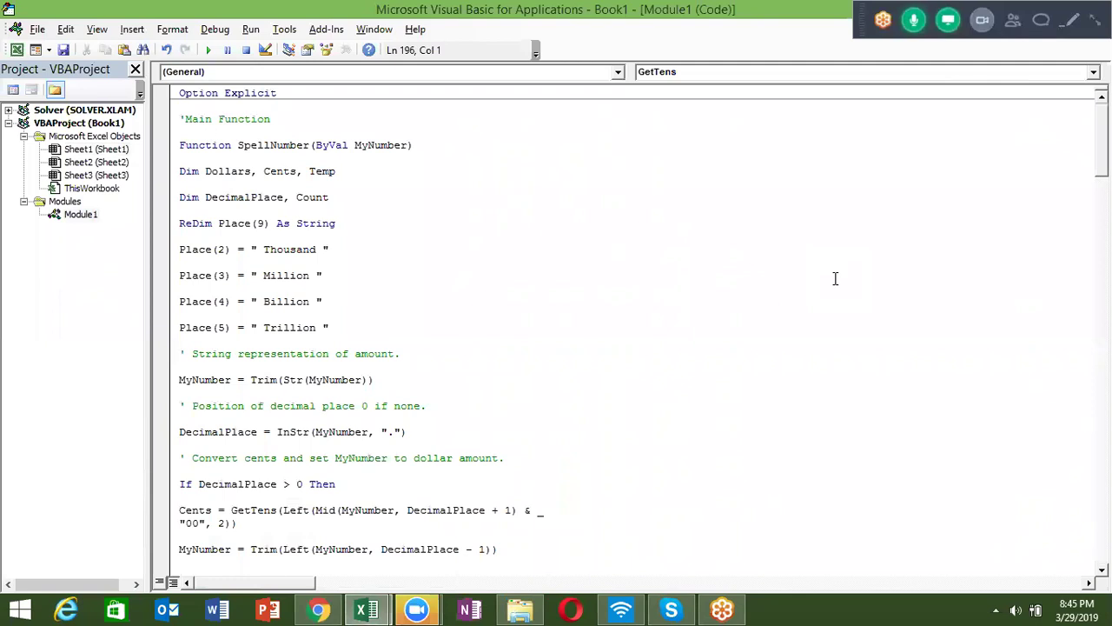
{"action": "left_click", "coordinate": [871, 179]}
{"action": "scroll", "coordinate": [635, 331], "scroll_direction": "down", "scroll_amount": 1}
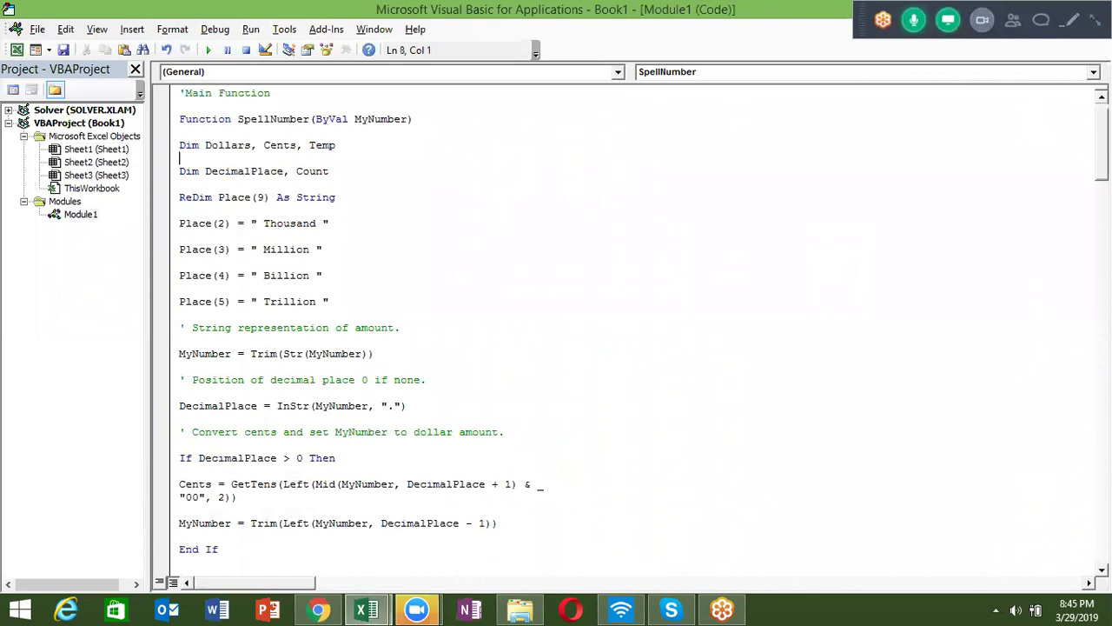
{"action": "scroll", "coordinate": [635, 330], "scroll_direction": "down", "scroll_amount": 1}
{"action": "scroll", "coordinate": [634, 330], "scroll_direction": "down", "scroll_amount": 1}
{"action": "scroll", "coordinate": [635, 330], "scroll_direction": "down", "scroll_amount": 2}
{"action": "scroll", "coordinate": [635, 330], "scroll_direction": "down", "scroll_amount": 3}
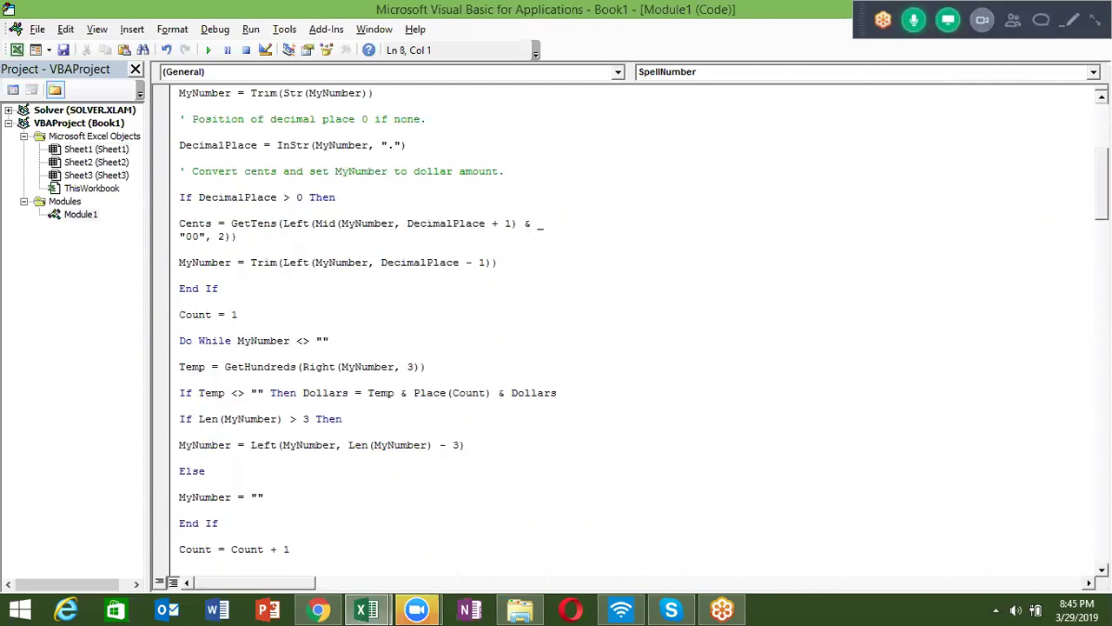
{"action": "scroll", "coordinate": [635, 330], "scroll_direction": "down", "scroll_amount": 2}
{"action": "scroll", "coordinate": [634, 330], "scroll_direction": "down", "scroll_amount": 1}
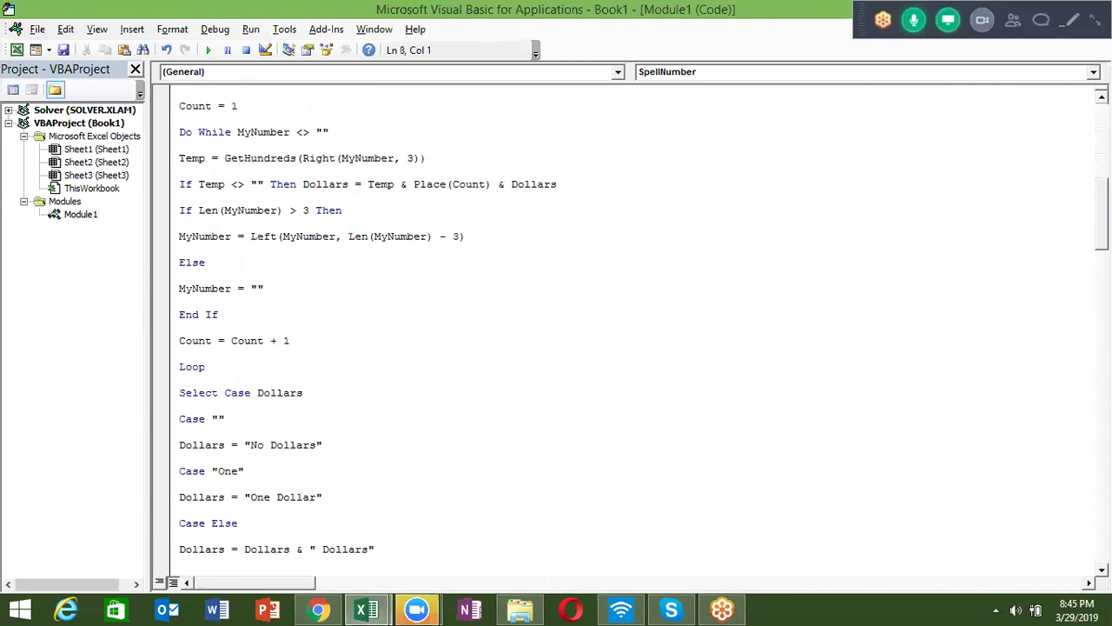
{"action": "scroll", "coordinate": [539, 325], "scroll_direction": "down", "scroll_amount": 1}
{"action": "scroll", "coordinate": [538, 325], "scroll_direction": "down", "scroll_amount": 1}
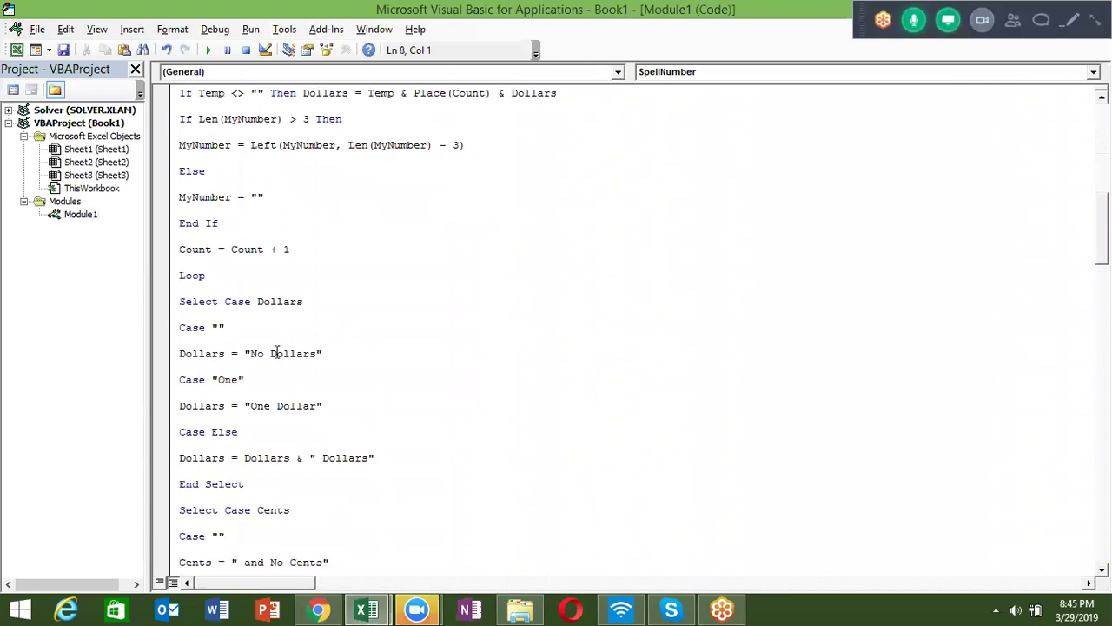
{"action": "left_click_drag", "start_coordinate": [271, 353], "coordinate": [317, 354]}
{"action": "type", "text": "Ru"}
{"action": "type", "text": "pees"}
{"action": "left_click", "coordinate": [298, 404]}
{"action": "double_click", "coordinate": [298, 405]}
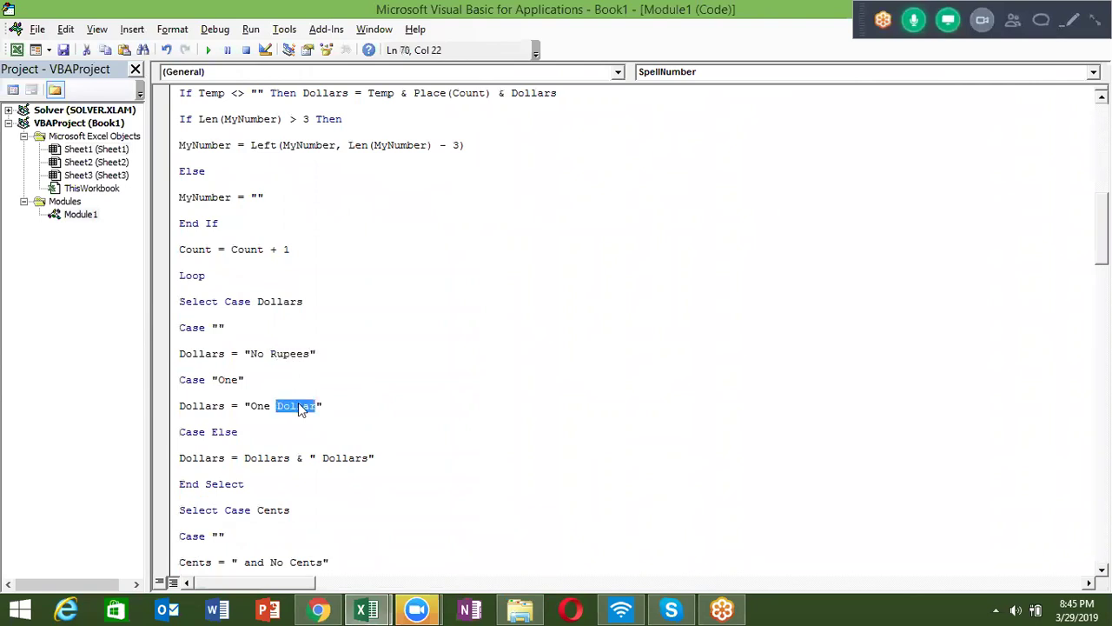
{"action": "double_click", "coordinate": [189, 412]}
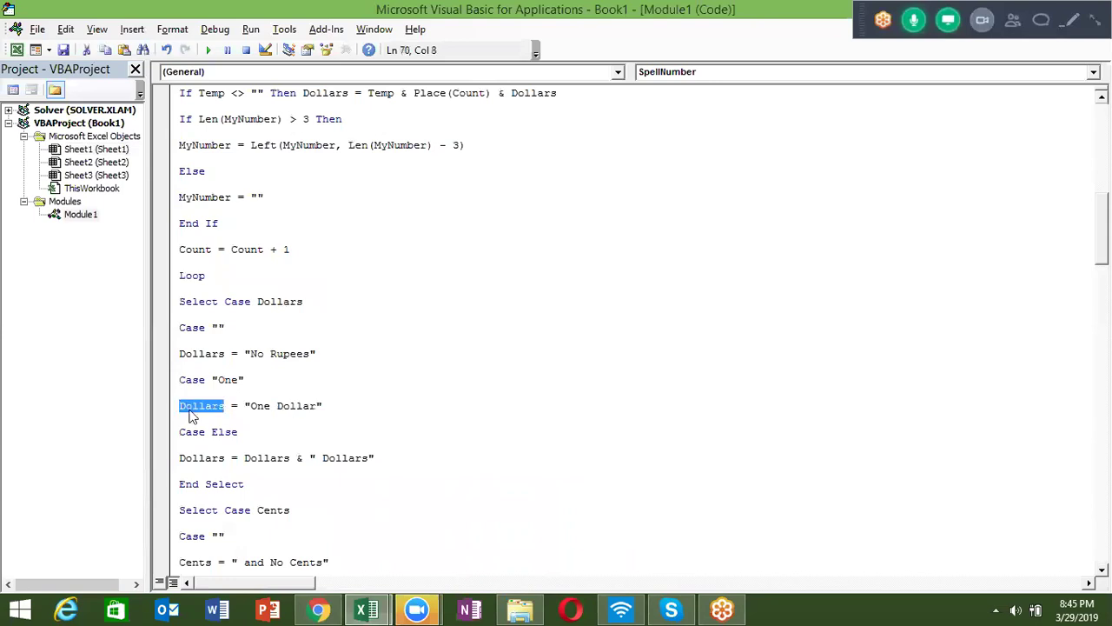
{"action": "left_click", "coordinate": [246, 405]}
{"action": "key", "text": "shift+Up"}
{"action": "left_click", "coordinate": [324, 404], "text": "shift"}
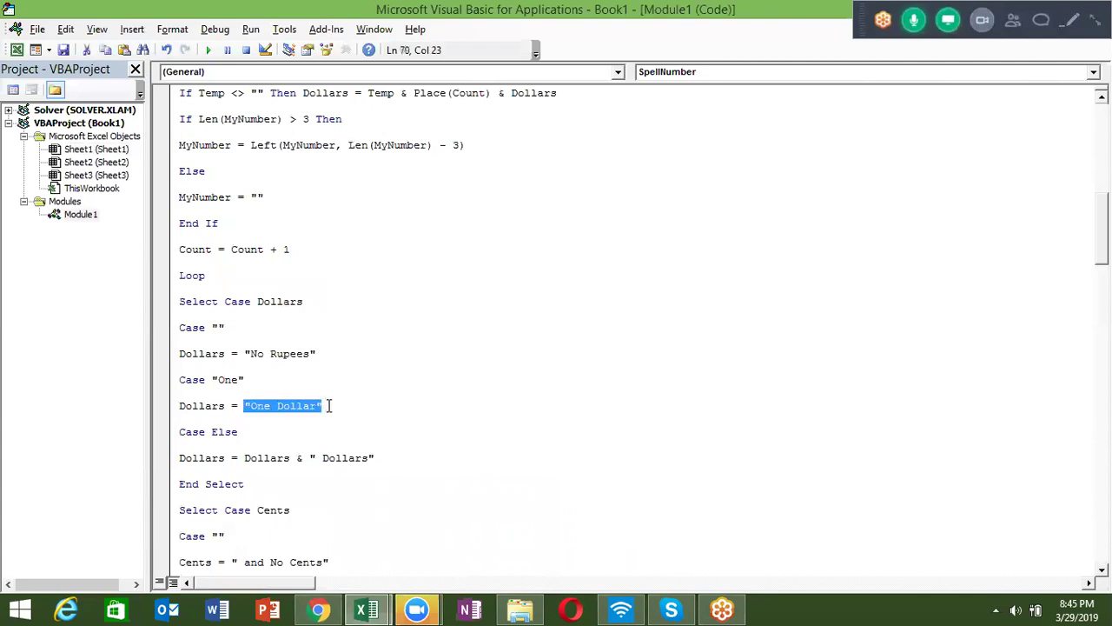
{"action": "left_click", "coordinate": [311, 407]}
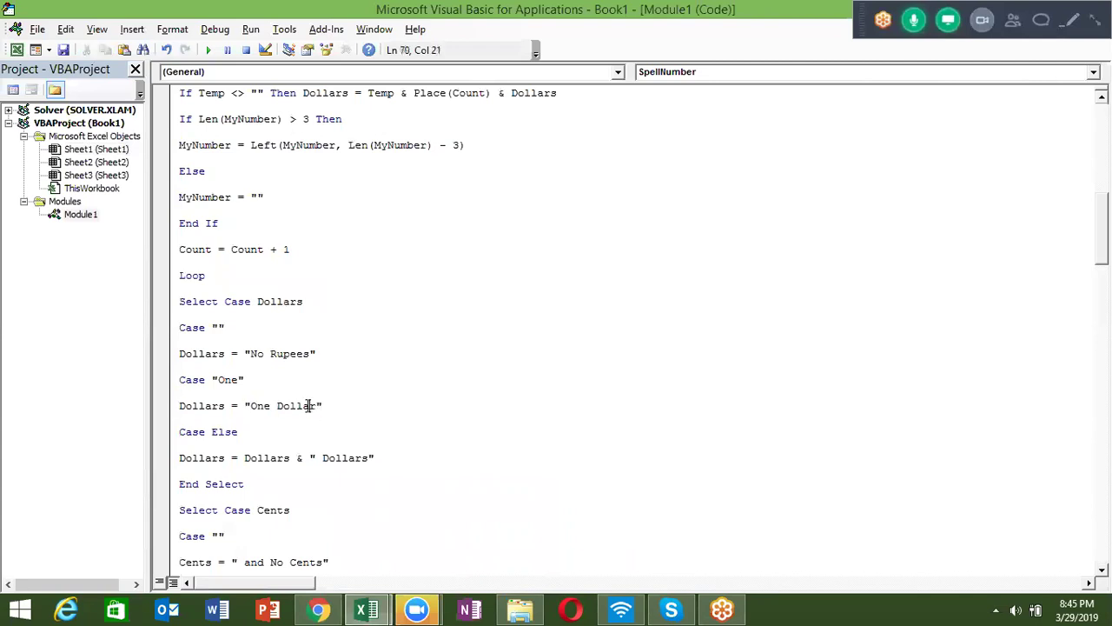
{"action": "double_click", "coordinate": [308, 406]}
{"action": "type", "text": "Rupees"}
{"action": "double_click", "coordinate": [355, 459]}
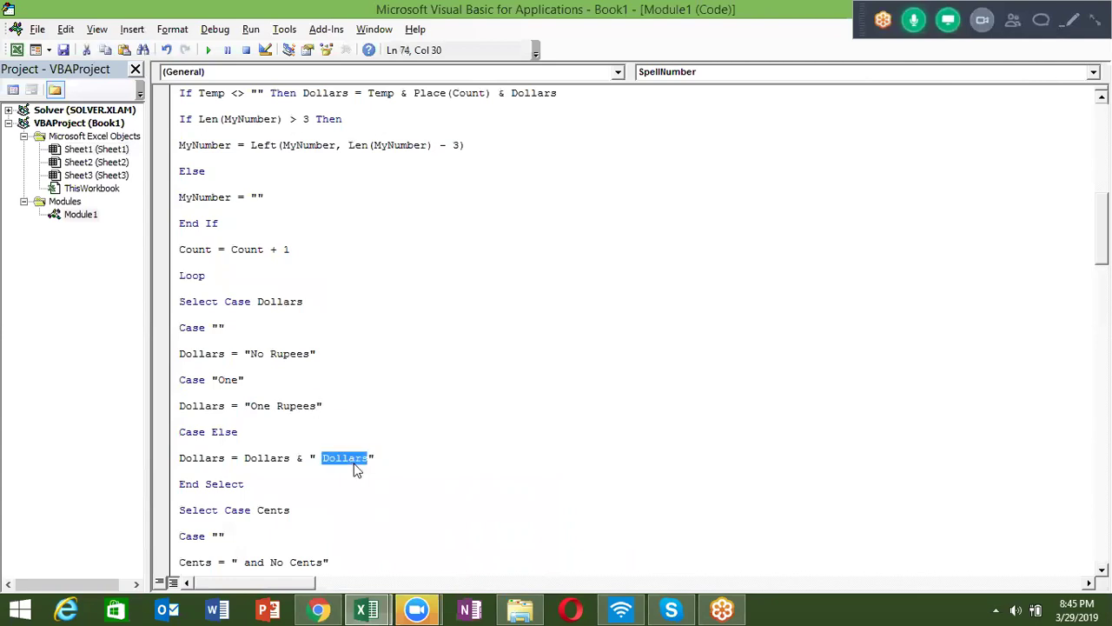
{"action": "type", "text": "Rupees"}
{"action": "left_click", "coordinate": [335, 496]}
Replace Cents/Cent with Paise in the No, One and plural cents strings
{"action": "scroll", "coordinate": [1088, 277], "scroll_direction": "down", "scroll_amount": 1}
{"action": "scroll", "coordinate": [1088, 277], "scroll_direction": "down", "scroll_amount": 4}
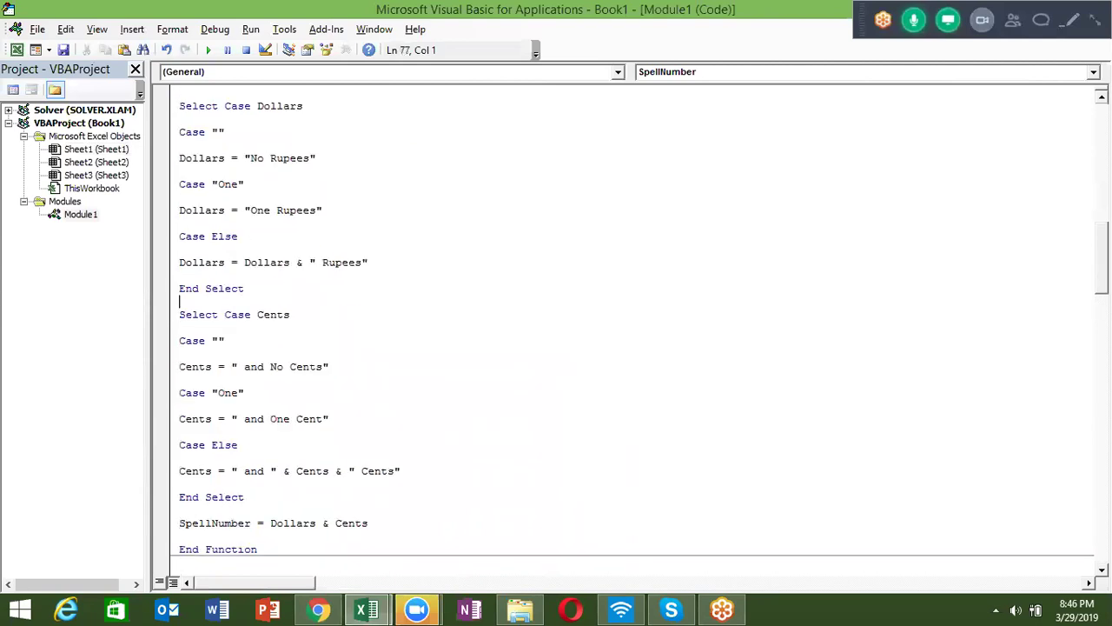
{"action": "double_click", "coordinate": [312, 366]}
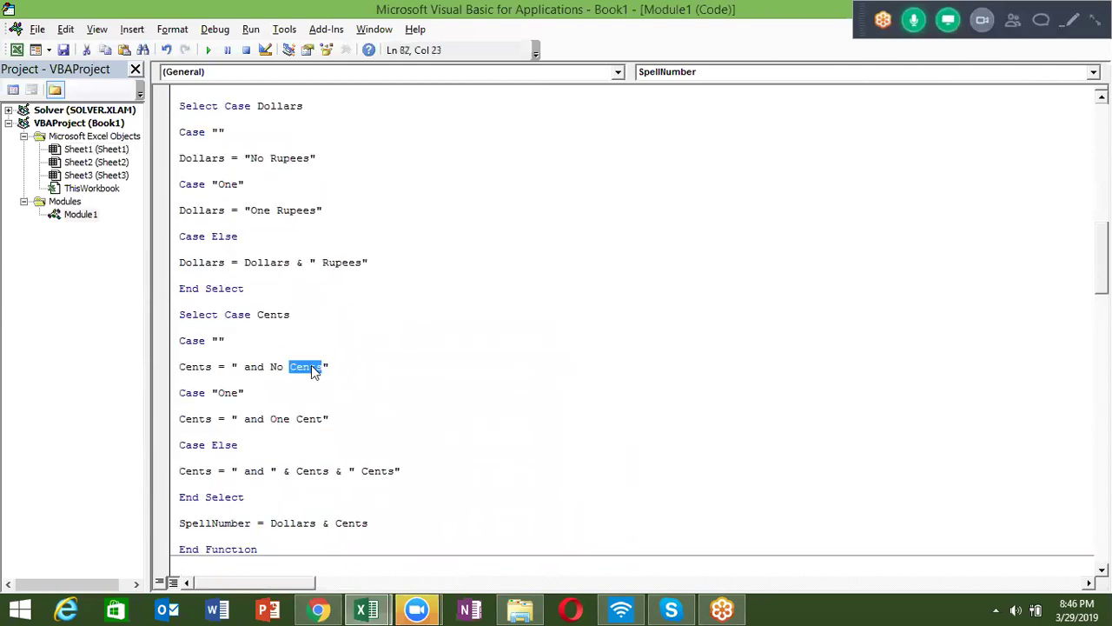
{"action": "type", "text": "R"}
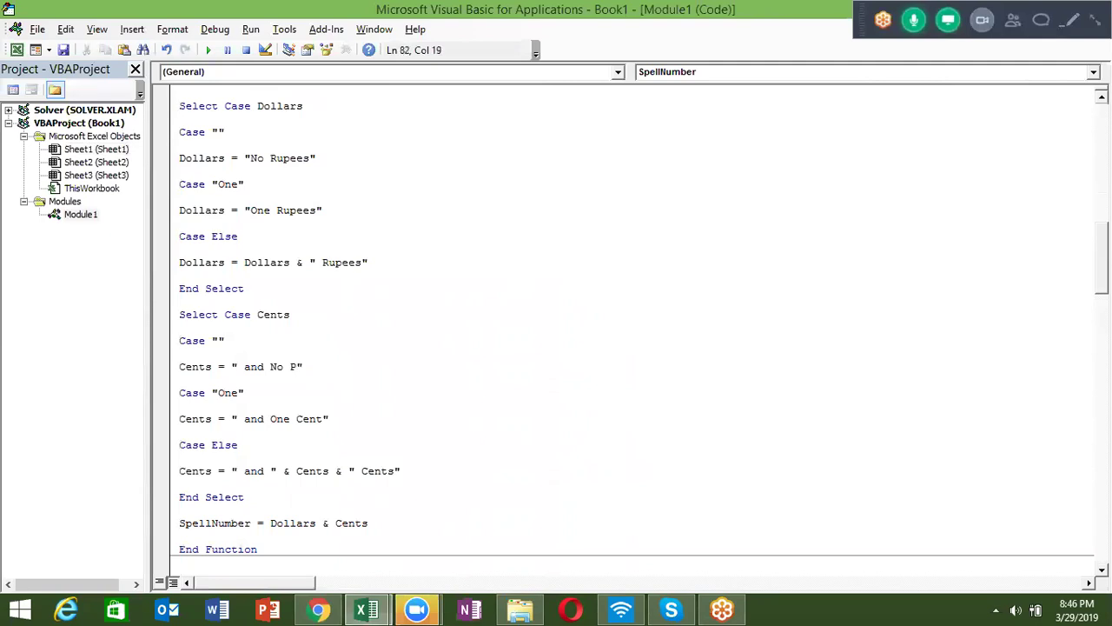
{"action": "type", "text": "aise"}
{"action": "left_click", "coordinate": [332, 424]}
{"action": "double_click", "coordinate": [306, 369]}
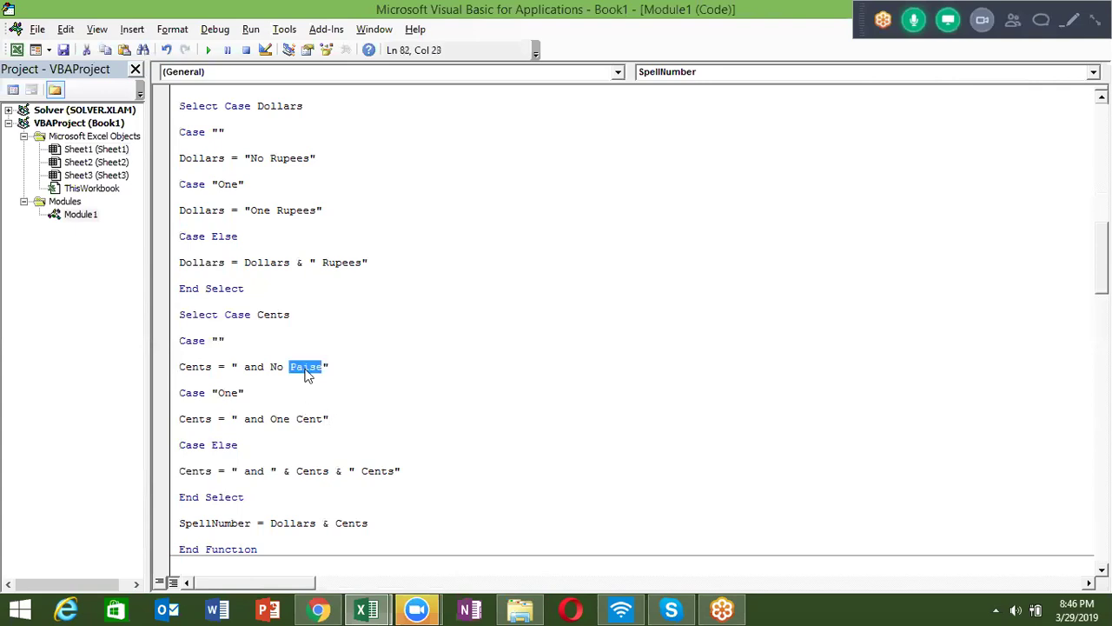
{"action": "left_click", "coordinate": [304, 419]}
{"action": "type", "text": "Paise"}
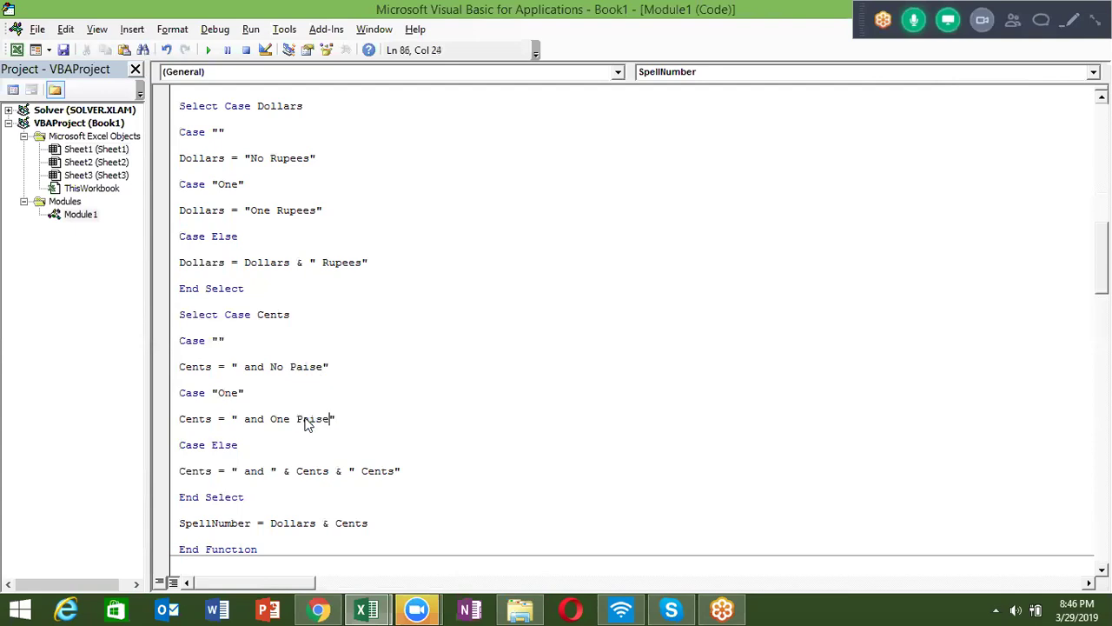
{"action": "left_click", "coordinate": [342, 444]}
{"action": "double_click", "coordinate": [386, 470]}
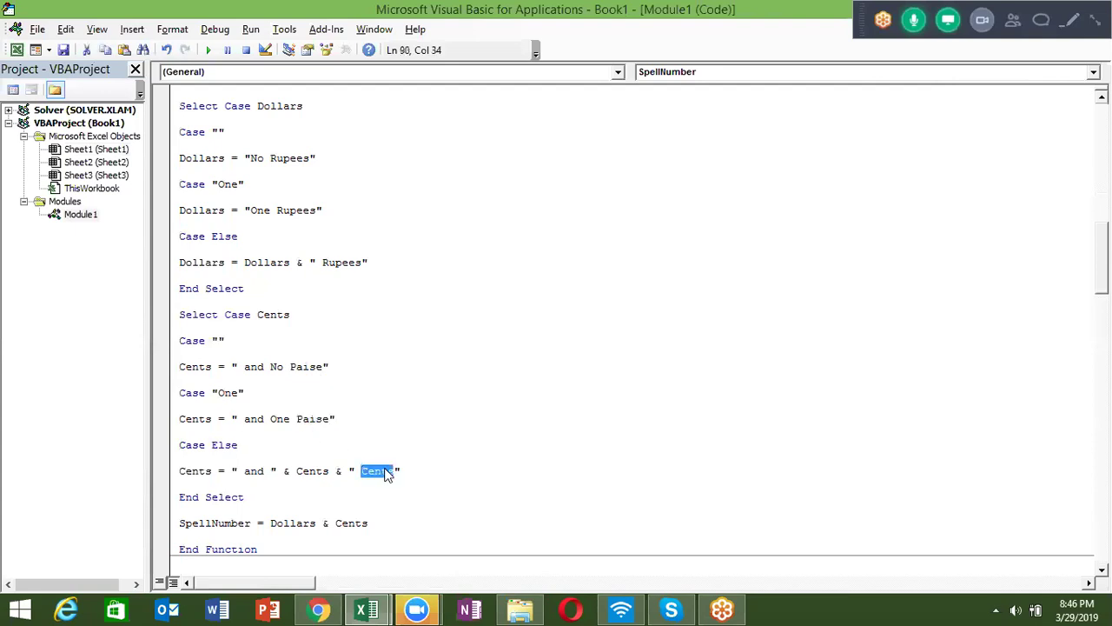
{"action": "type", "text": "Paise"}
{"action": "left_click", "coordinate": [459, 497]}
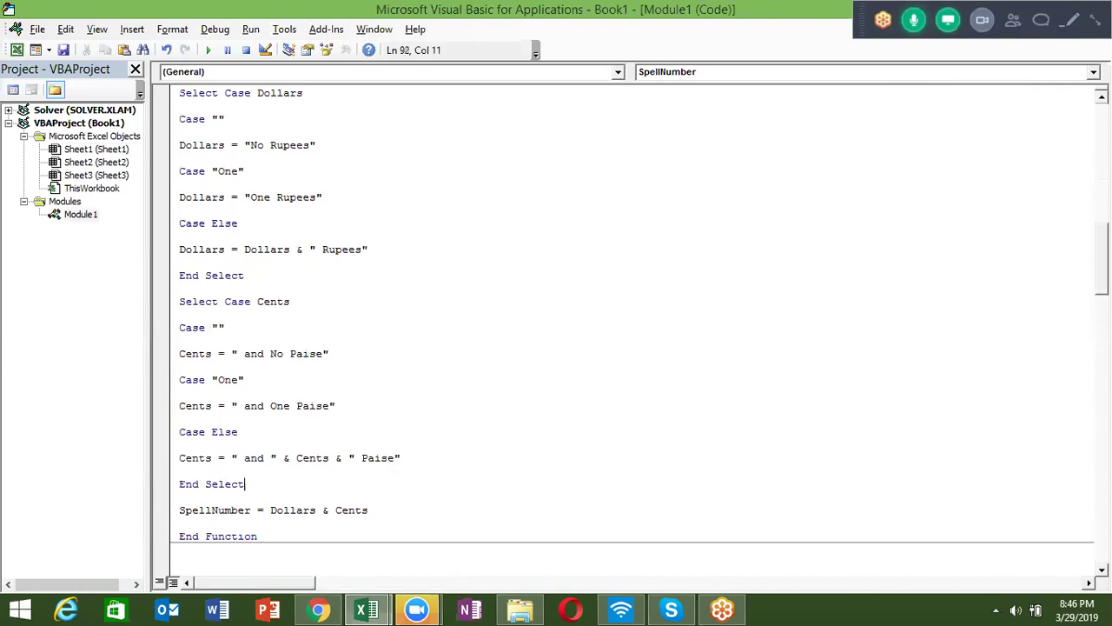
{"action": "scroll", "coordinate": [1072, 274], "scroll_direction": "down", "scroll_amount": 3}
Back in Excel, re-enter C4's =SpellNumber(B4) so 1256 is spelled in Rupees and No Paise
{"action": "key", "text": "alt+F11"}
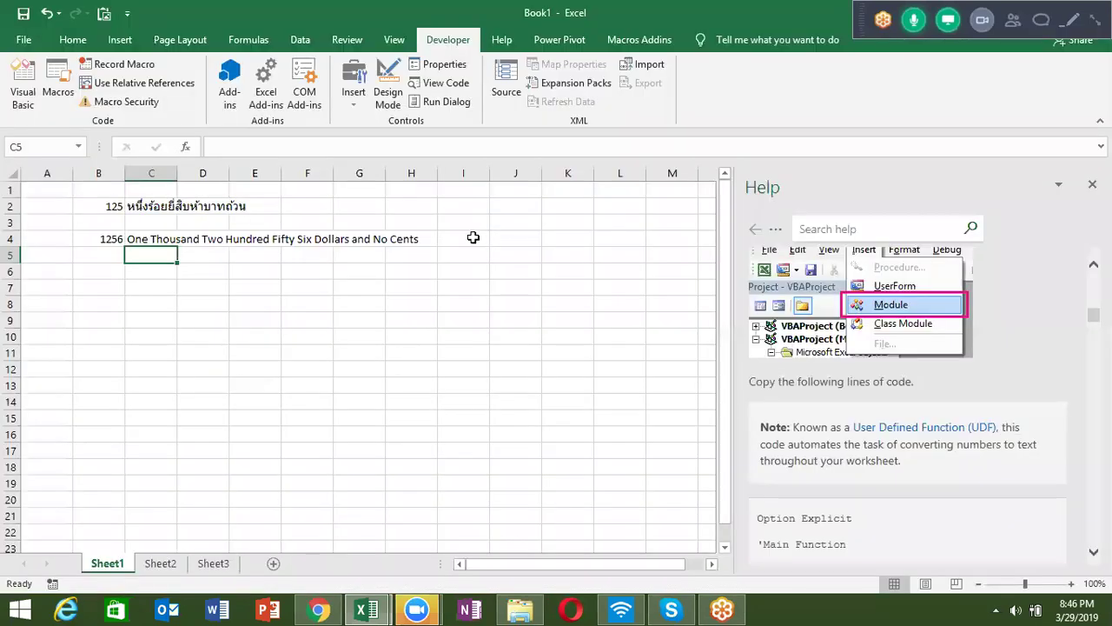
{"action": "double_click", "coordinate": [161, 238]}
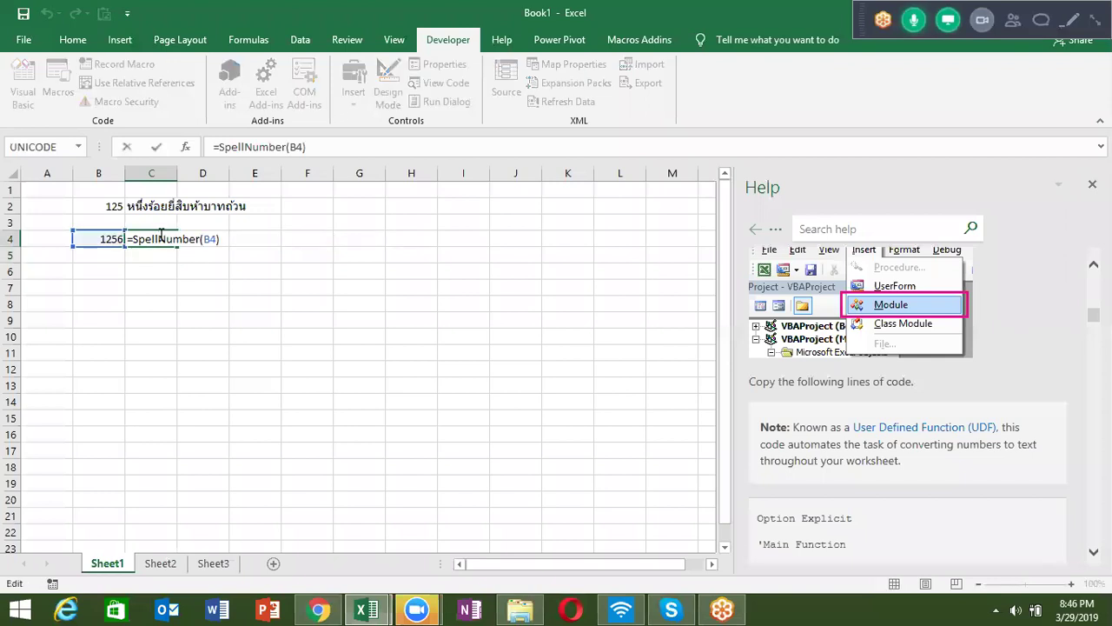
{"action": "key", "text": "Return"}
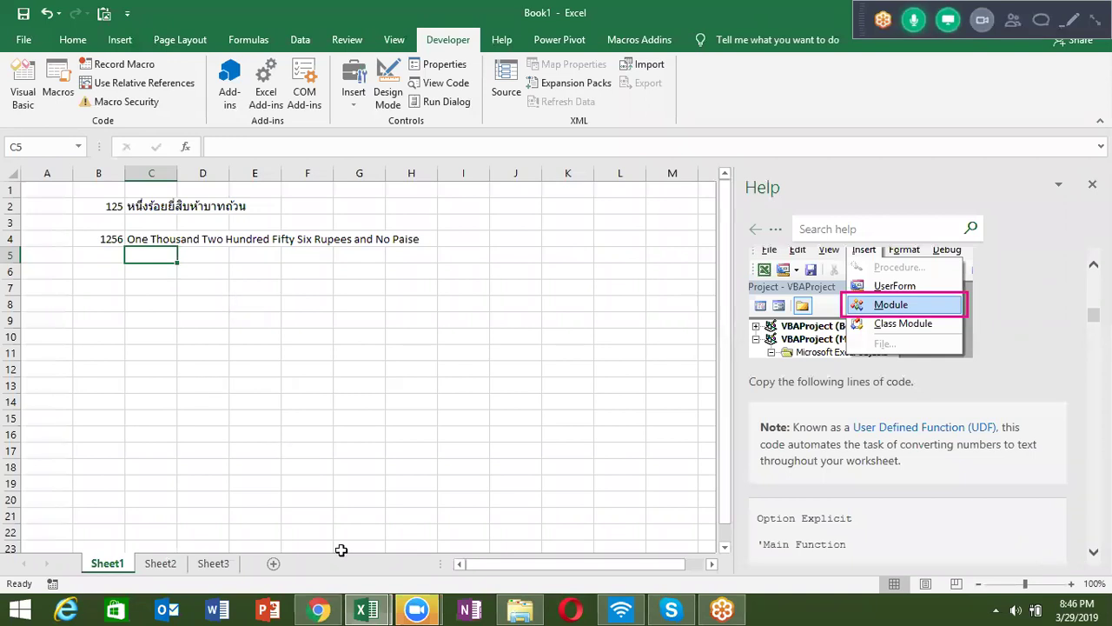
{"action": "mouse_move", "coordinate": [366, 609]}
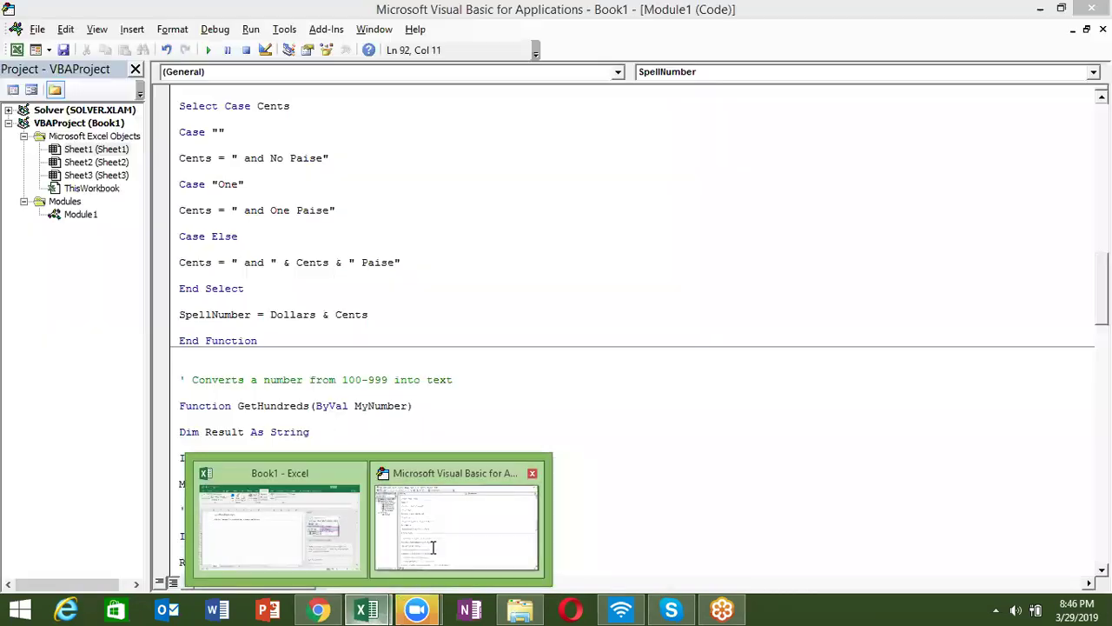
Delete 'and No Paise' from SpellNumber's zero-paise case and return to Excel
{"action": "left_click", "coordinate": [428, 540]}
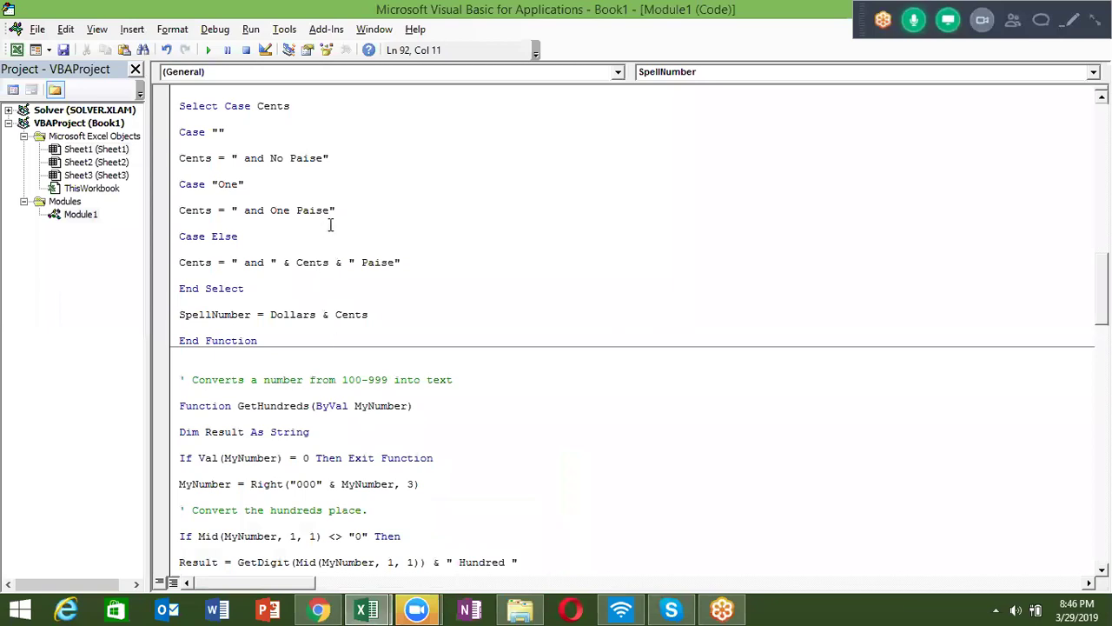
{"action": "left_click_drag", "start_coordinate": [329, 210], "coordinate": [244, 212]}
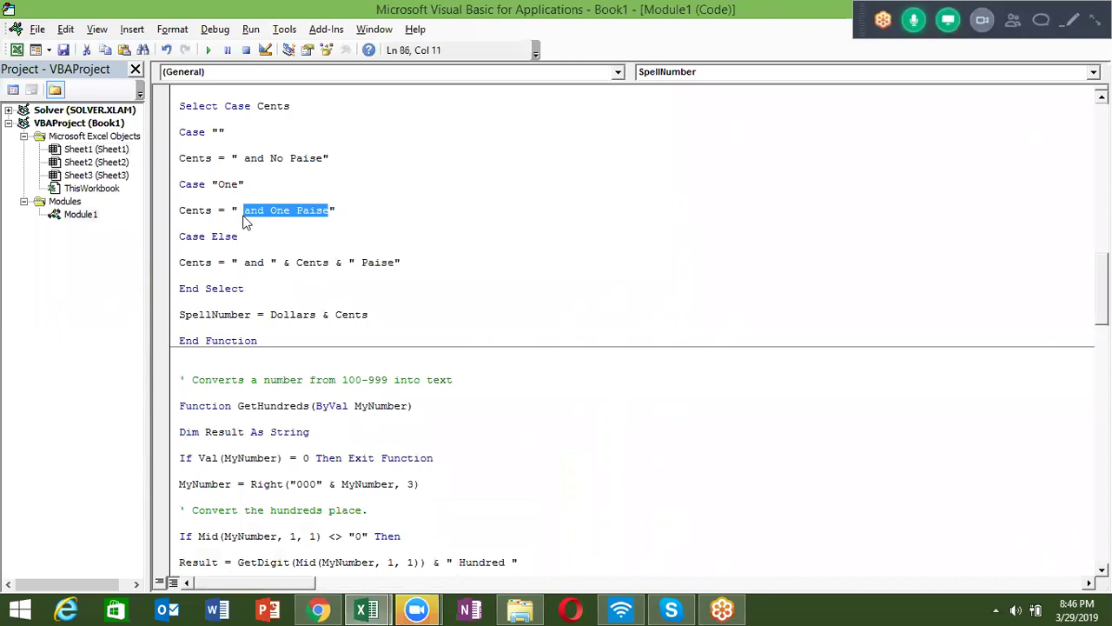
{"action": "left_click_drag", "start_coordinate": [327, 158], "coordinate": [244, 158]}
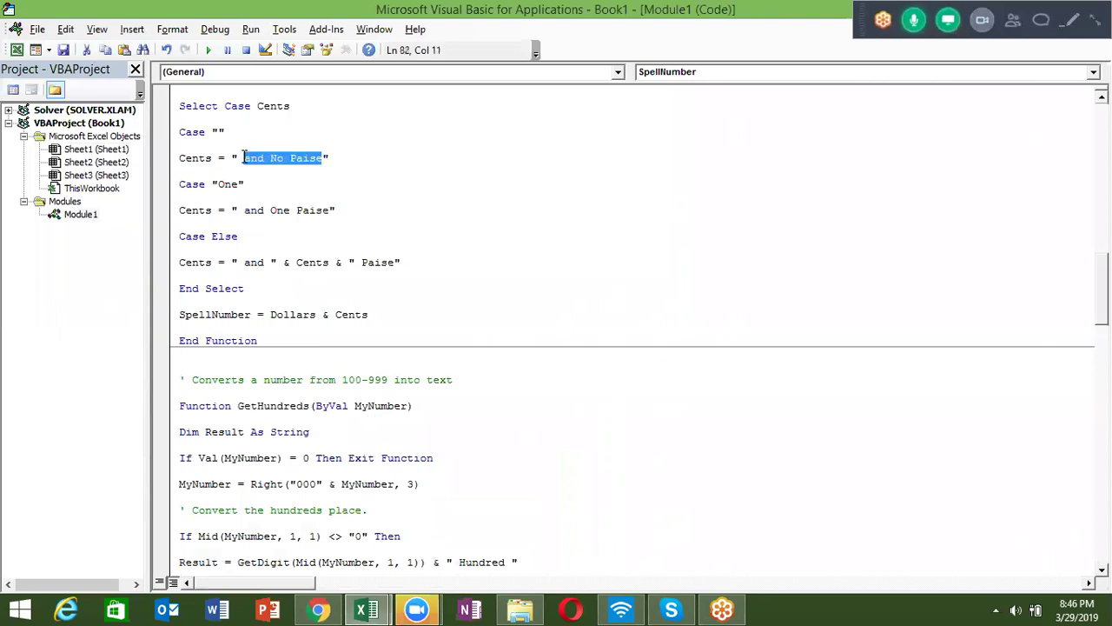
{"action": "key", "text": "BackSpace"}
{"action": "key", "text": "alt+F11"}
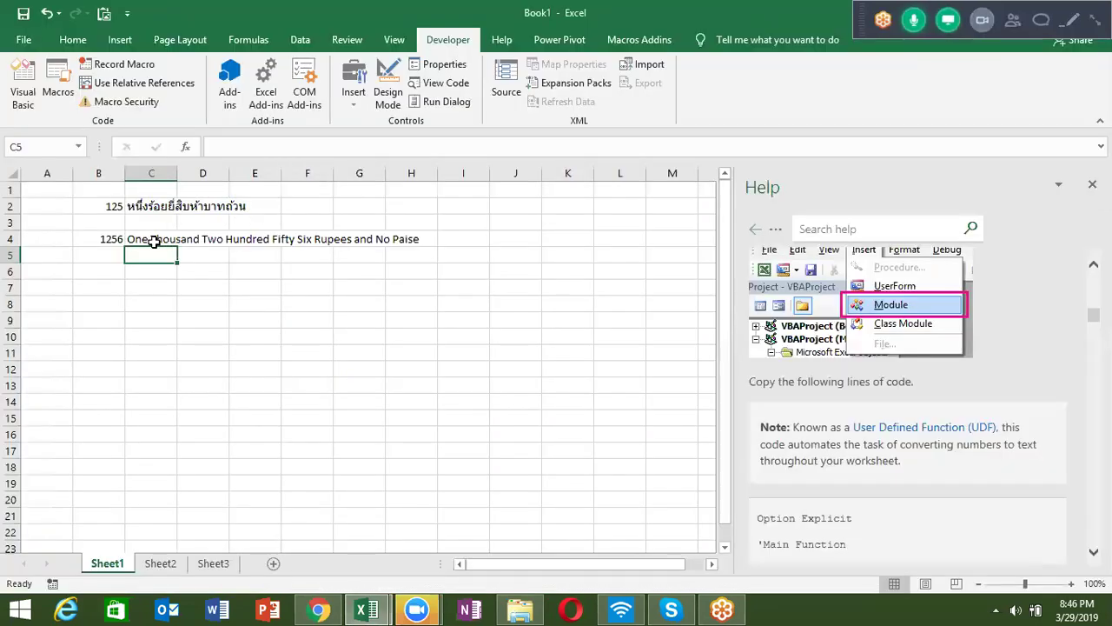
Refresh C4, enter 1236.35 in B4 so C4 spells Rupees and Thirty Five Paise, and close Help
{"action": "double_click", "coordinate": [152, 239]}
{"action": "key", "text": "Return"}
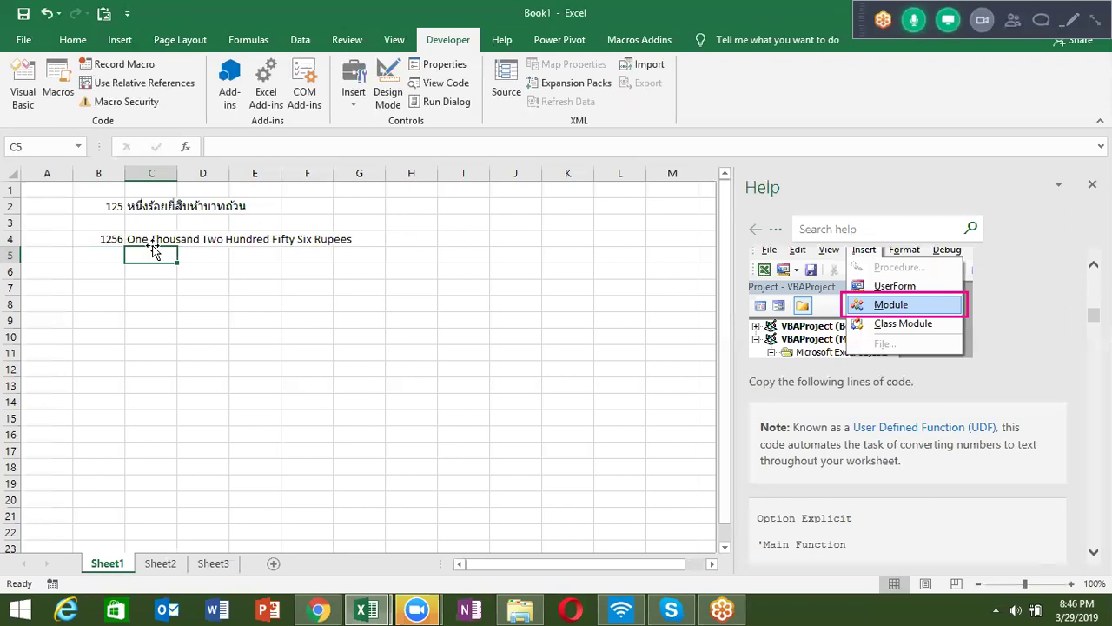
{"action": "left_click", "coordinate": [102, 238]}
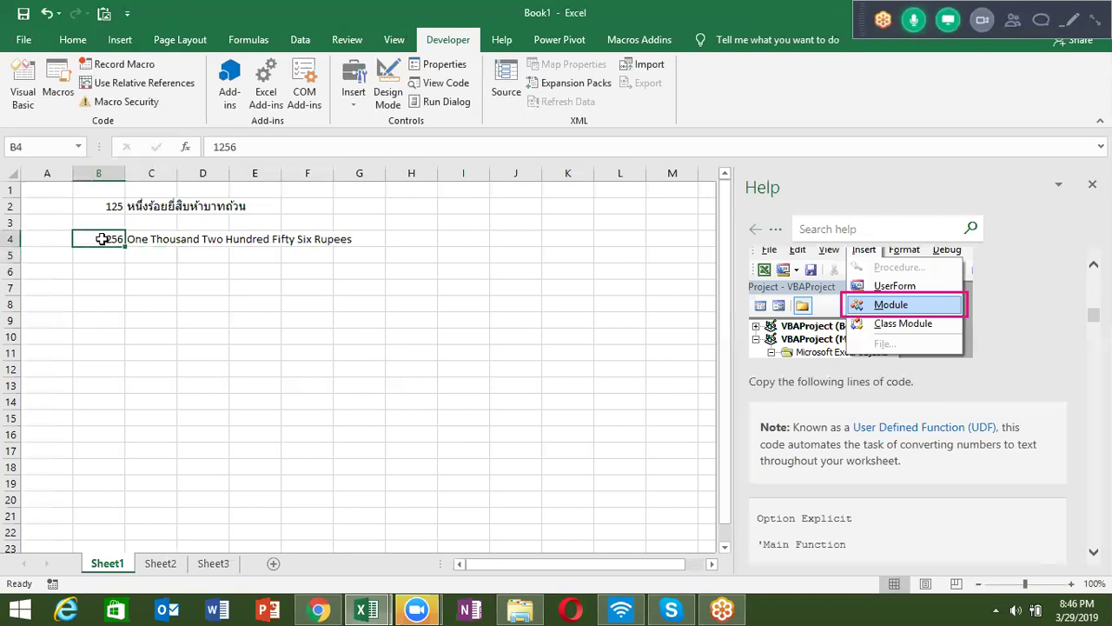
{"action": "type", "text": "1236.35"}
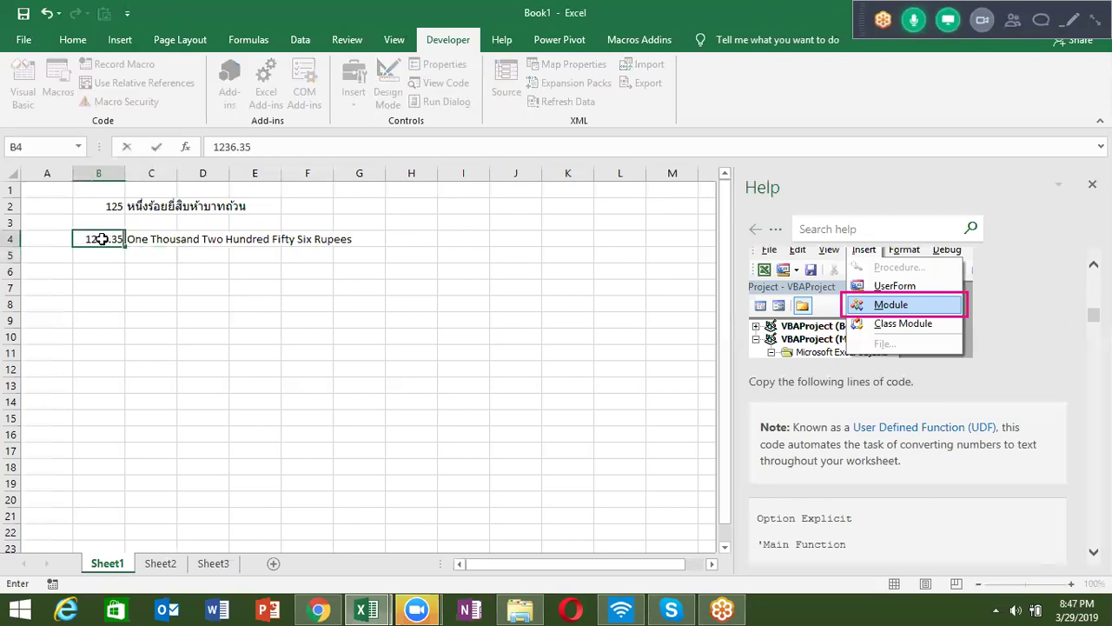
{"action": "key", "text": "Return"}
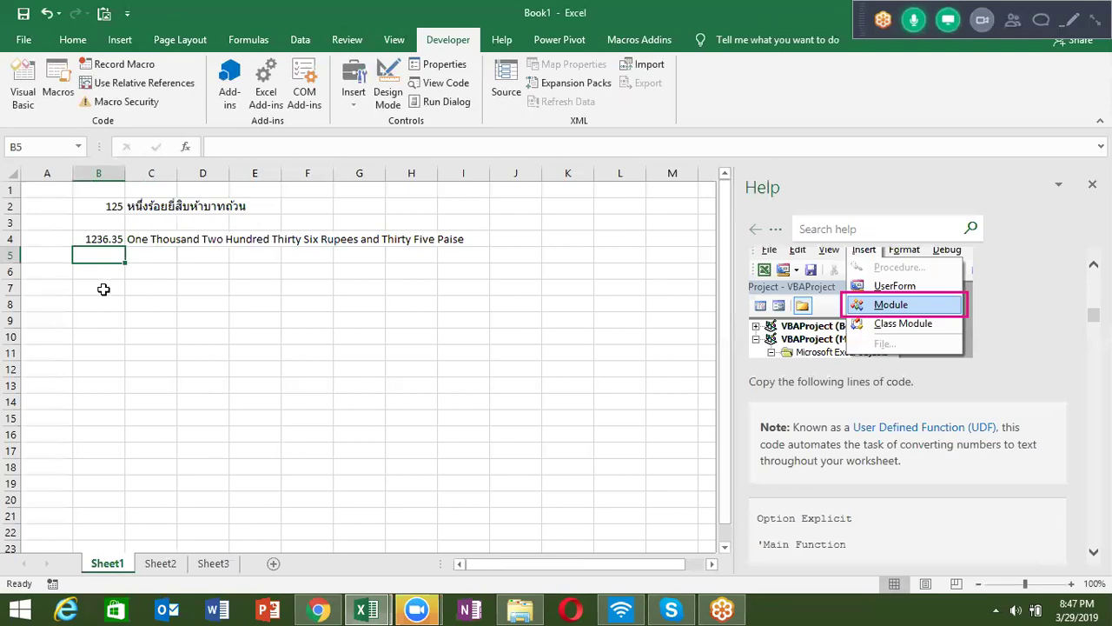
{"action": "left_click", "coordinate": [1092, 184]}
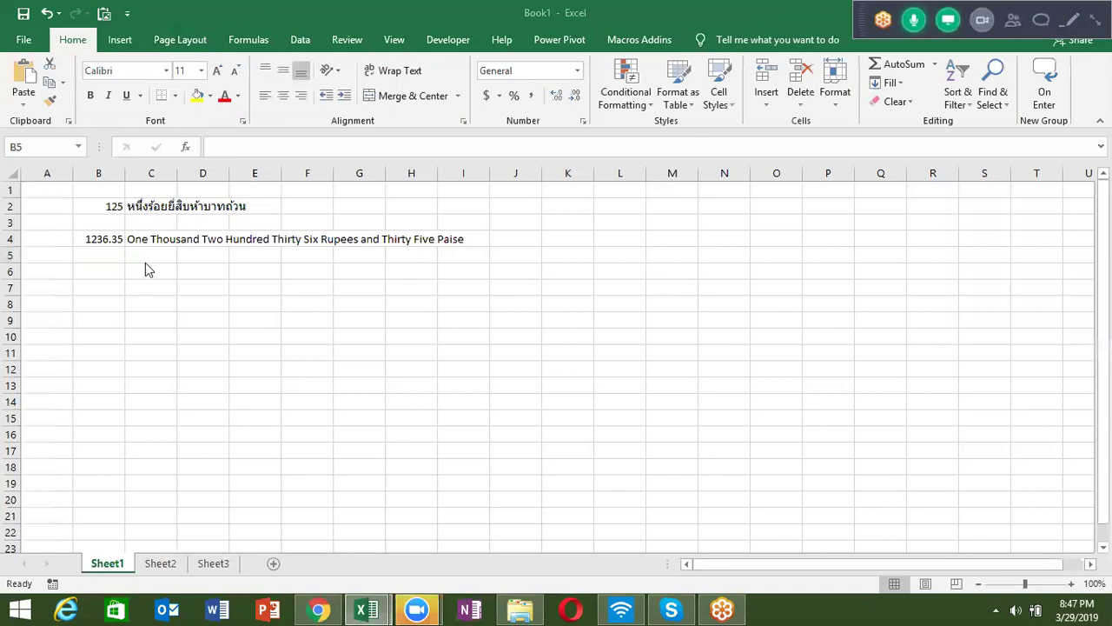
Browse the Text function list on the Formulas tab
{"action": "key", "text": "Down"}
{"action": "key", "text": "Down"}
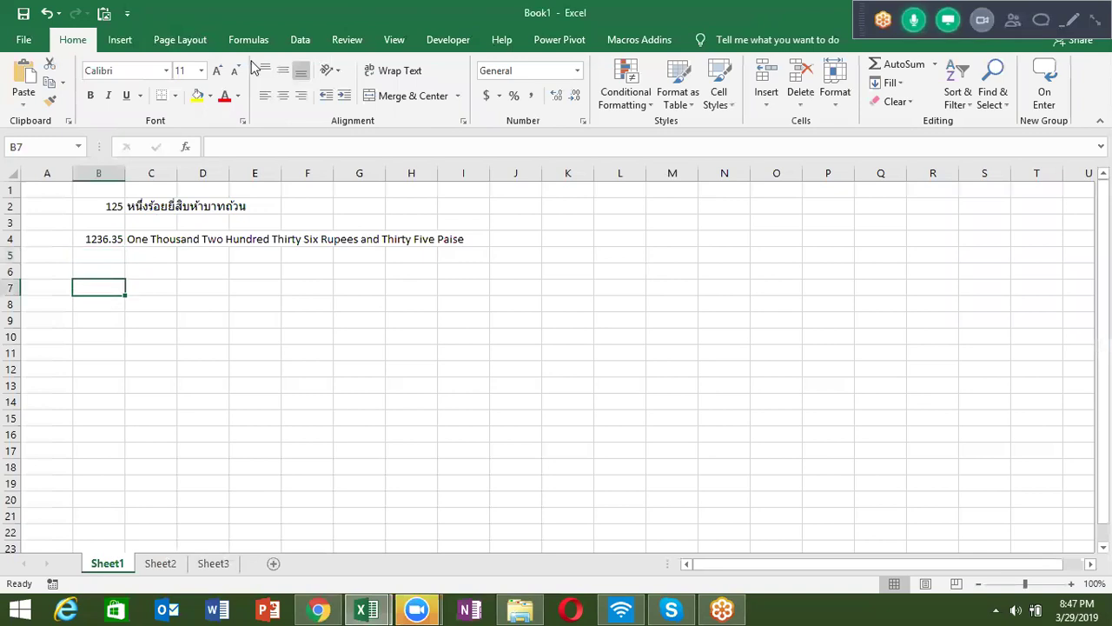
{"action": "left_click", "coordinate": [249, 40]}
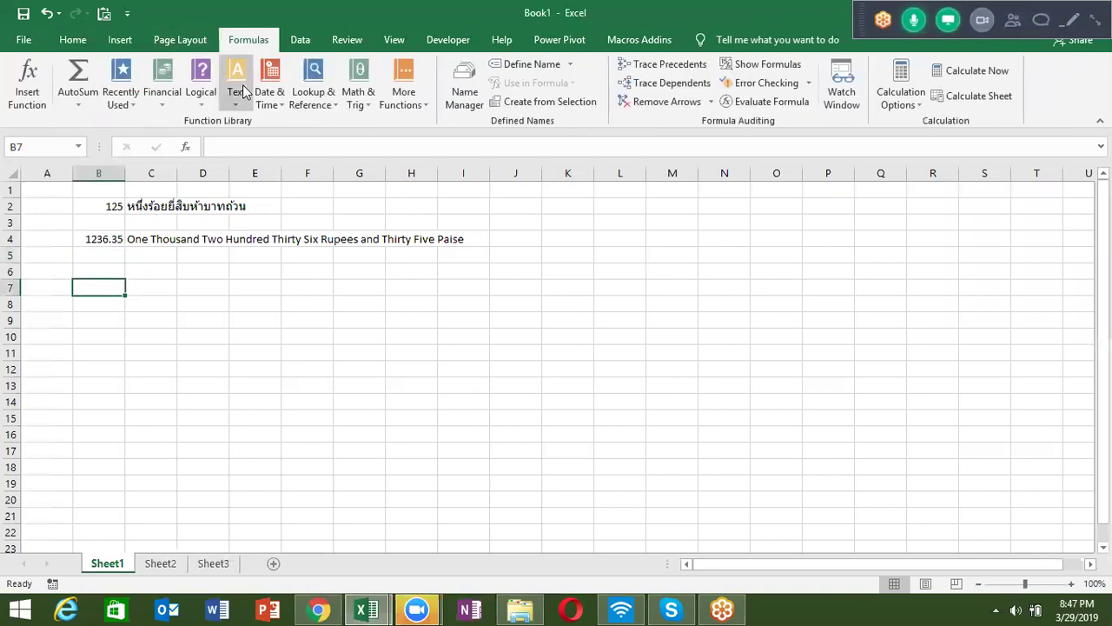
{"action": "left_click", "coordinate": [238, 87]}
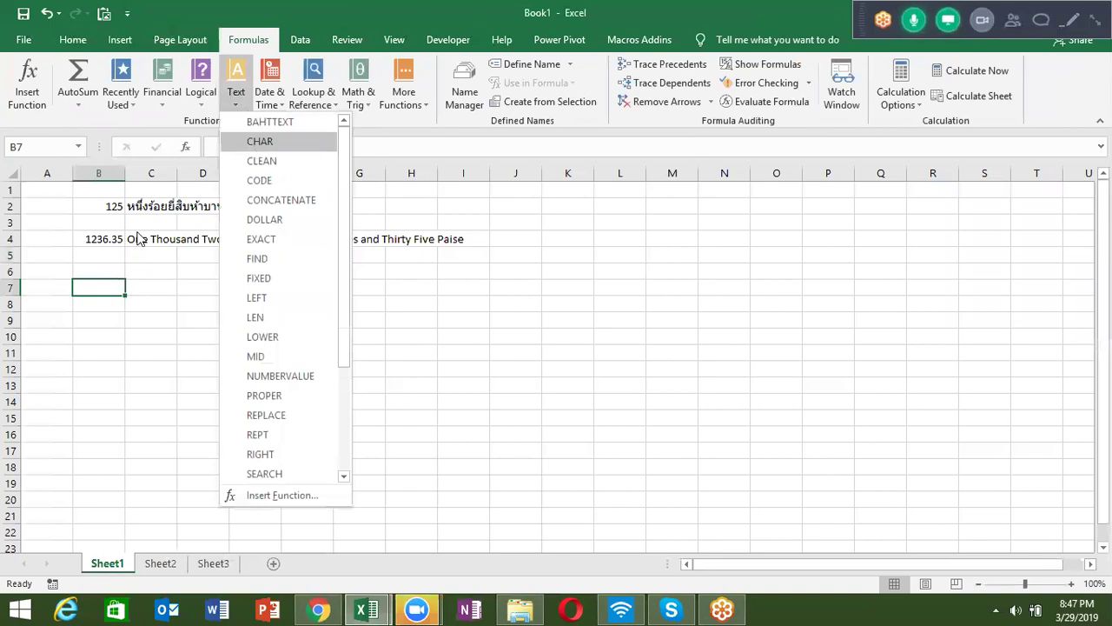
{"action": "left_click", "coordinate": [127, 282]}
Type A in B6 and enter =CODE(B6) in C6, returning 65
{"action": "left_click", "coordinate": [112, 275]}
{"action": "type", "text": "A"}
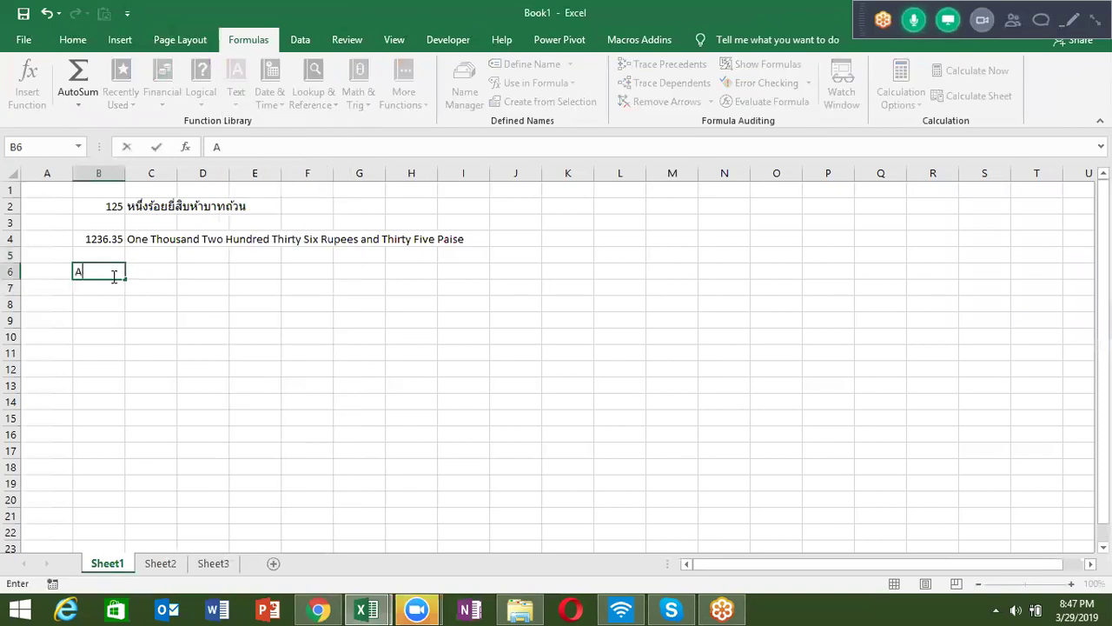
{"action": "key", "text": "Tab"}
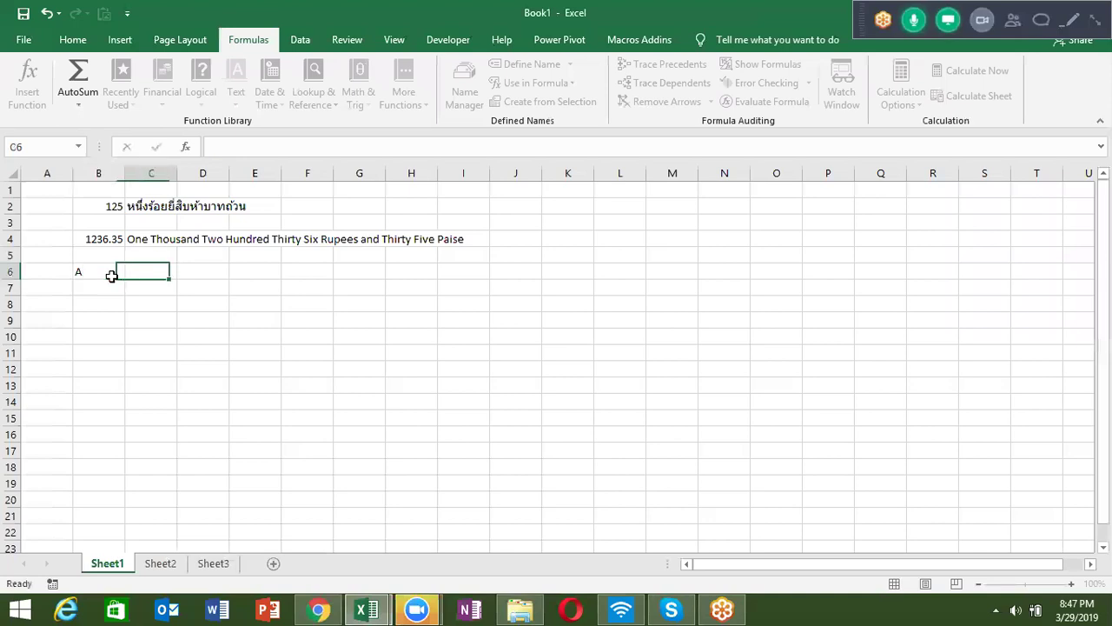
{"action": "type", "text": "="}
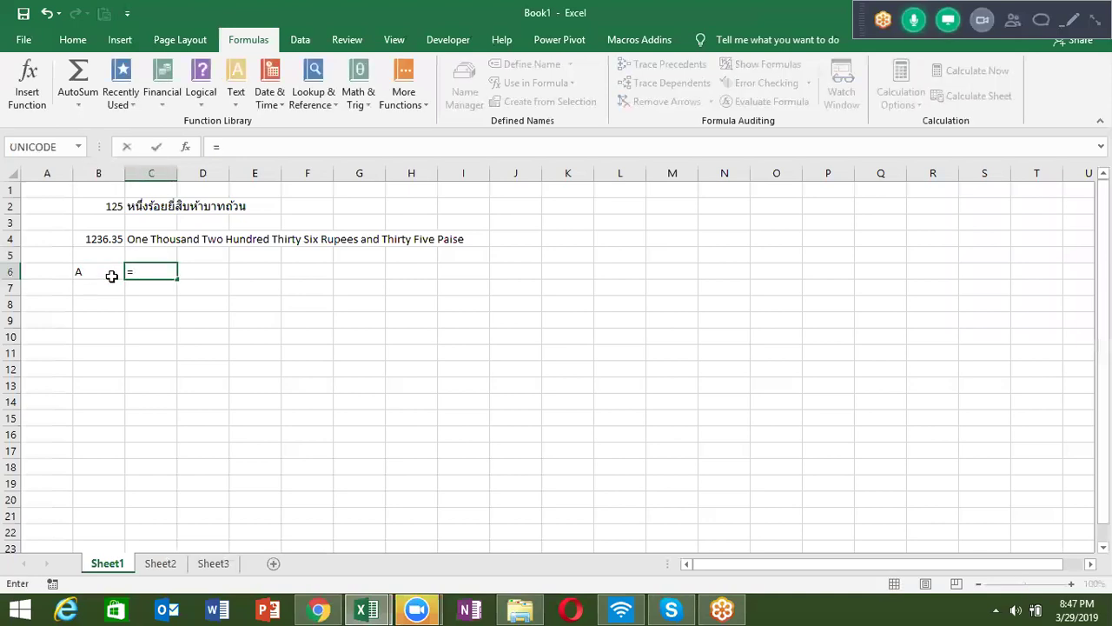
{"action": "type", "text": "cod"}
{"action": "key", "text": "Tab"}
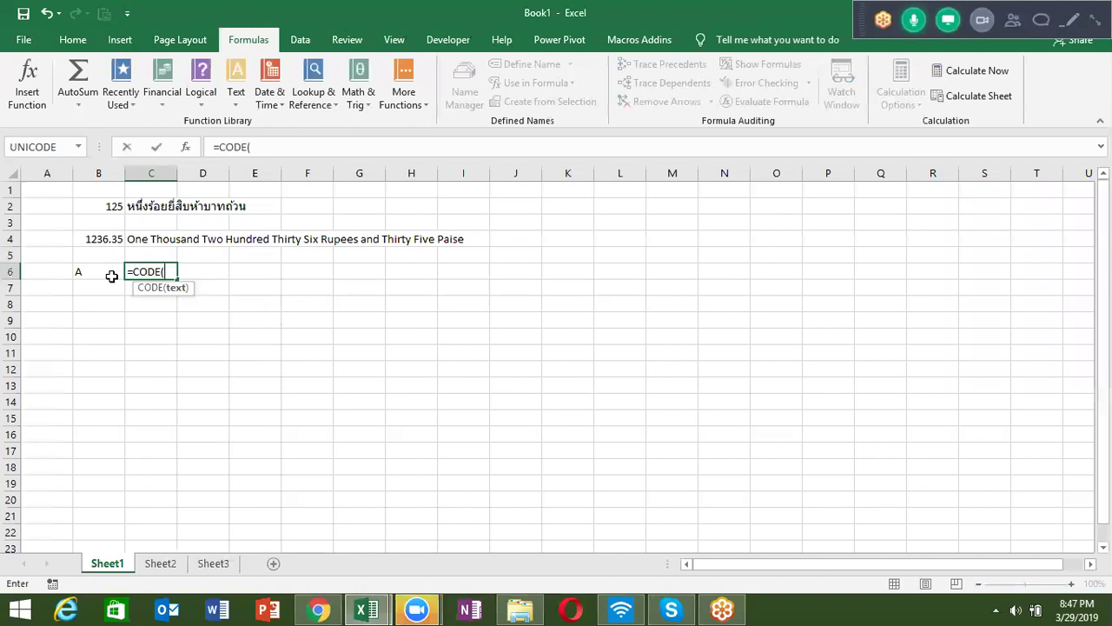
{"action": "left_click", "coordinate": [112, 276]}
{"action": "key", "text": "Return"}
Enter =CHAR(C6) in D6, turning 65 back into A
{"action": "left_click", "coordinate": [112, 277]}
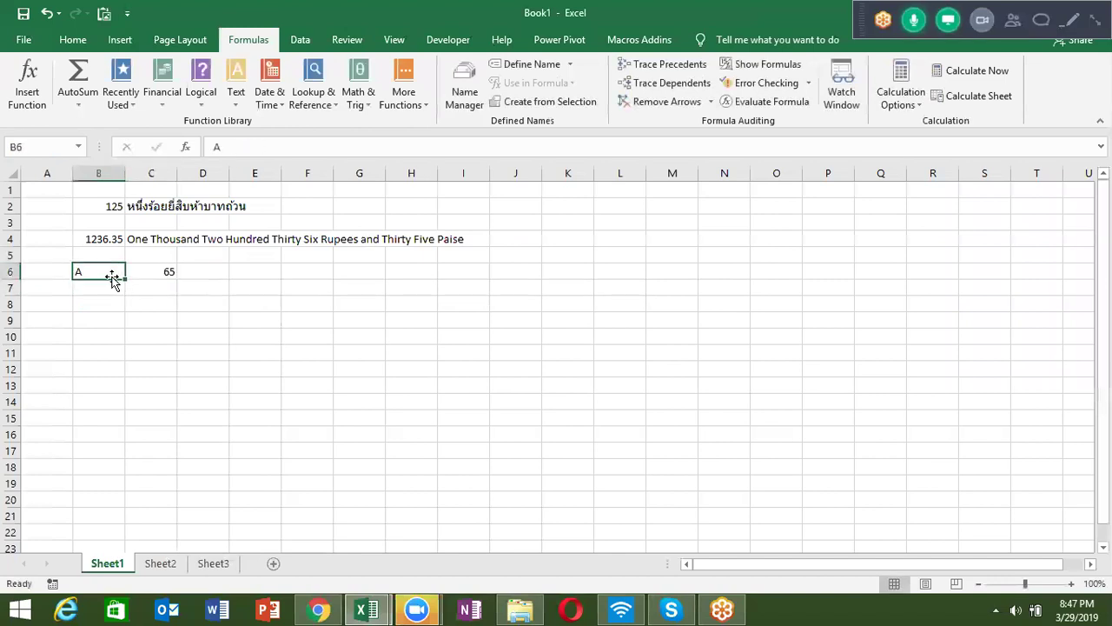
{"action": "key", "text": "Right"}
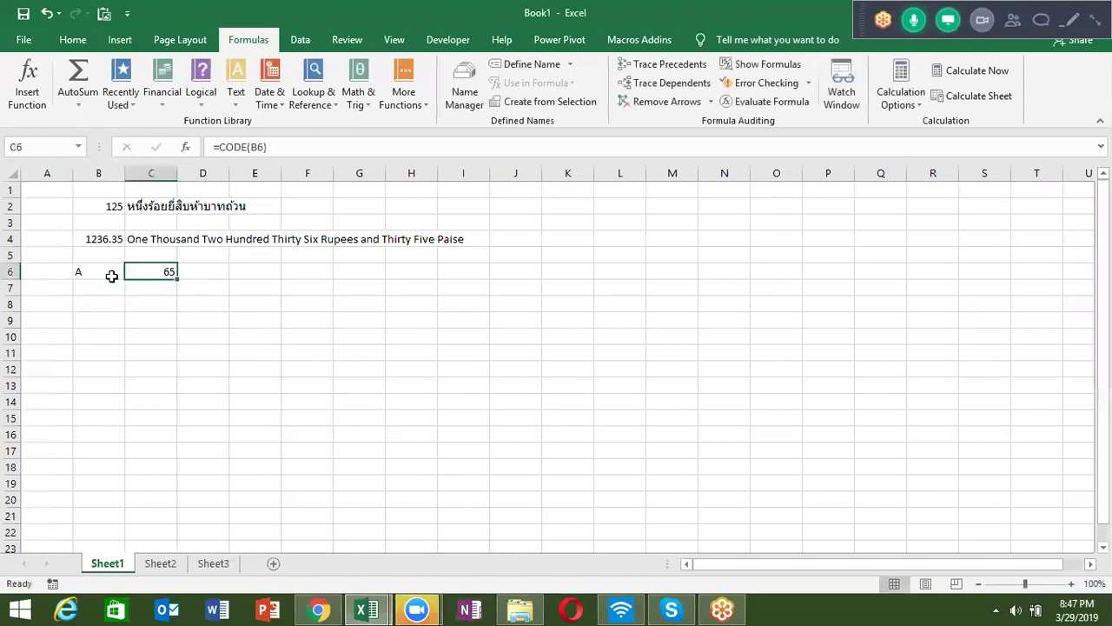
{"action": "key", "text": "Right"}
{"action": "type", "text": "="}
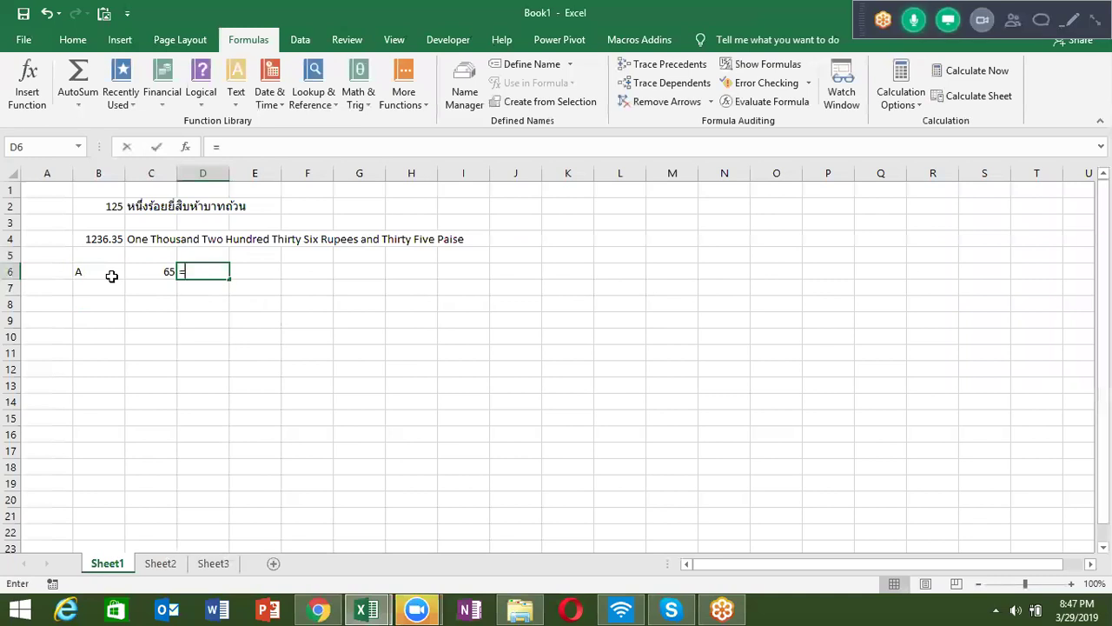
{"action": "type", "text": "ch"}
{"action": "key", "text": "Tab"}
{"action": "key", "text": "Left"}
{"action": "key", "text": "Return"}
{"action": "key", "text": "Up"}
Review the CODE and CHAR formulas in C6 and D6, then select B8
{"action": "key", "text": "Left"}
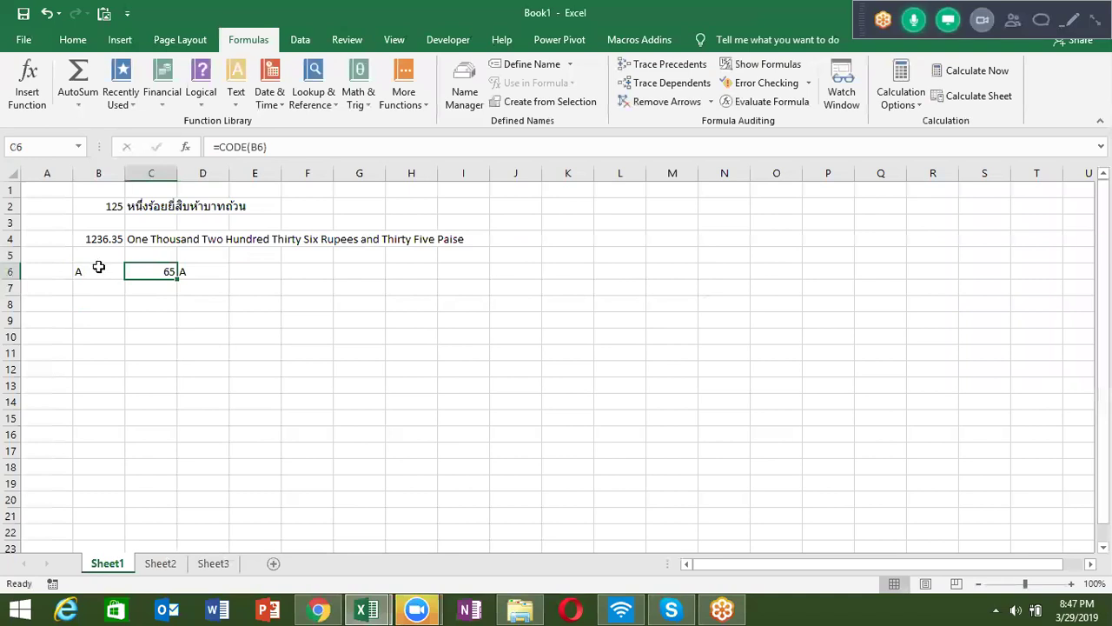
{"action": "left_click", "coordinate": [199, 272]}
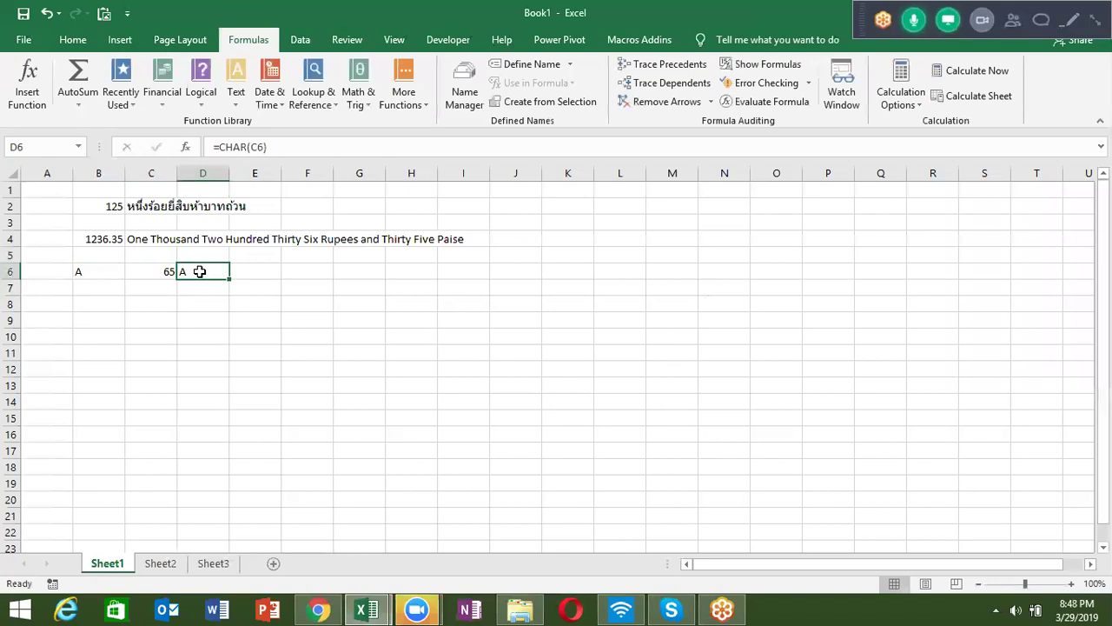
{"action": "left_click", "coordinate": [78, 315]}
{"action": "key", "text": "Return"}
{"action": "left_click", "coordinate": [77, 309]}
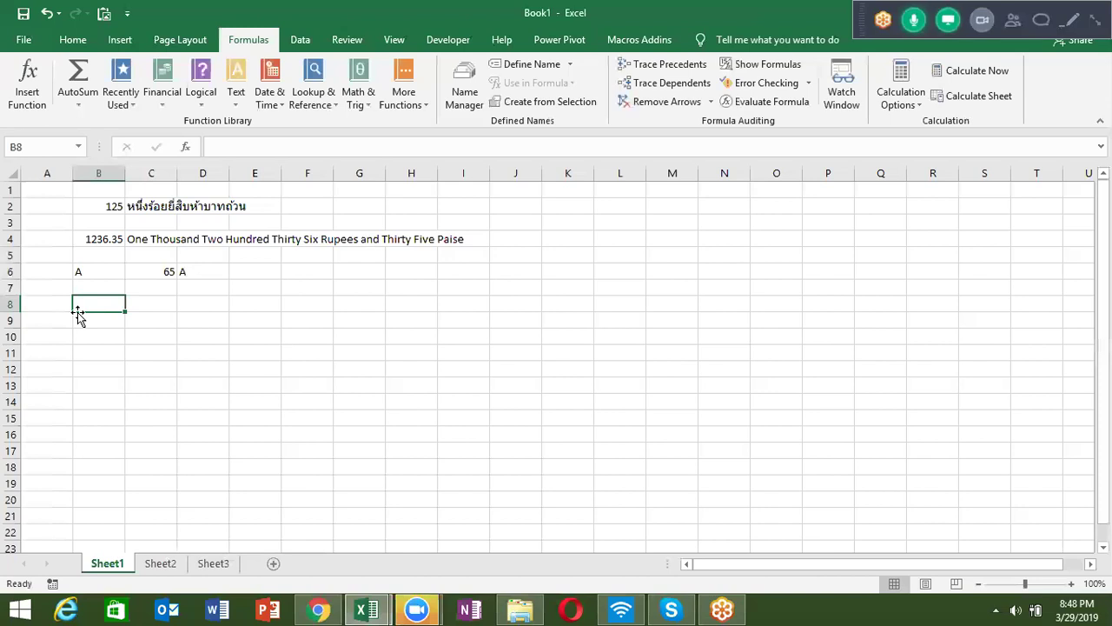
Type a sample name with extra inner, leading and trailing spaces in B9:B11 and autofit column B
{"action": "key", "text": "Down"}
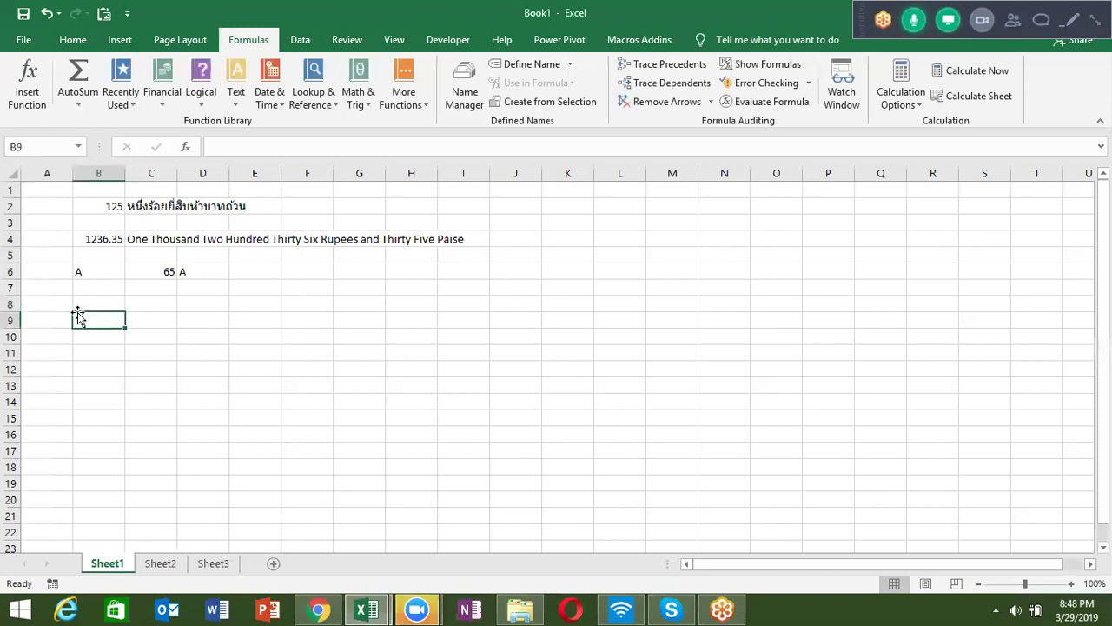
{"action": "type", "text": "Sujeet"}
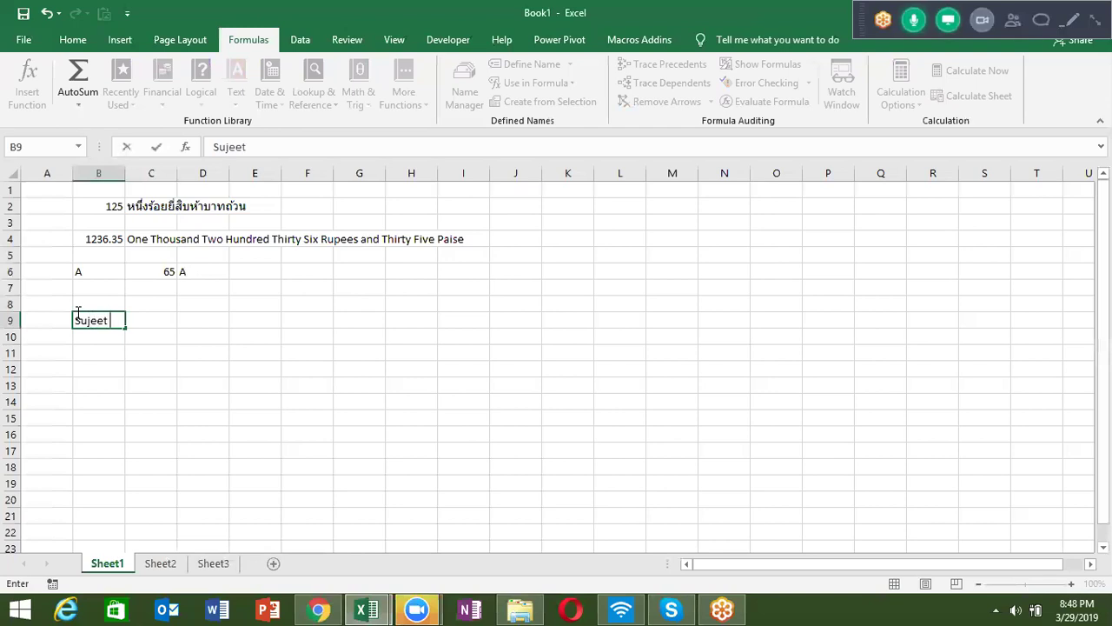
{"action": "type", "text": "     Kumar"}
{"action": "key", "text": "Return"}
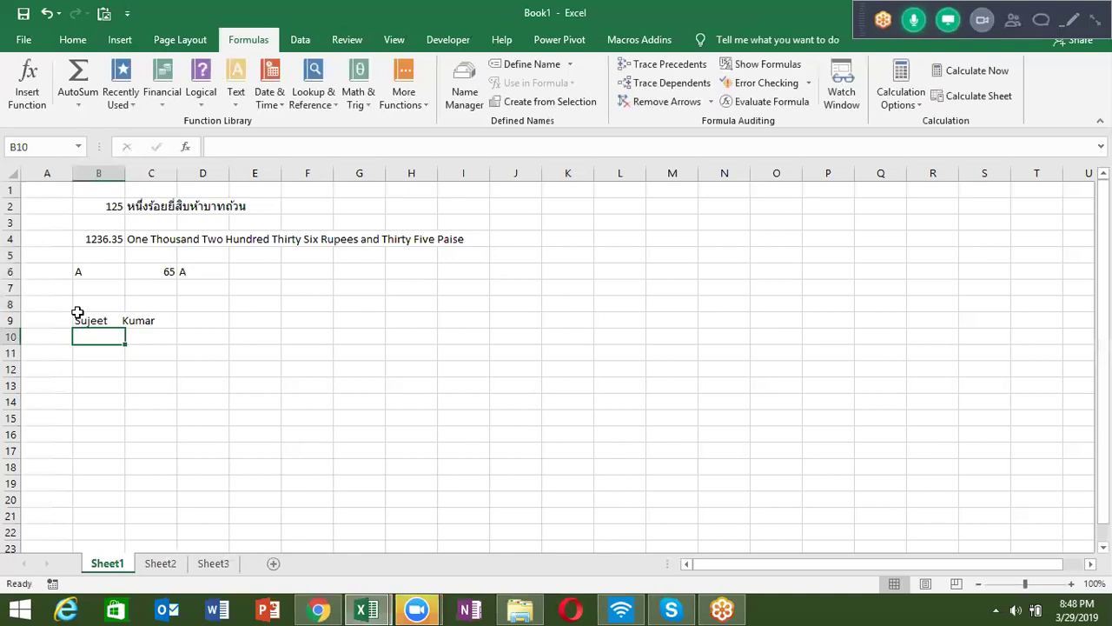
{"action": "type", "text": "Sujeet"}
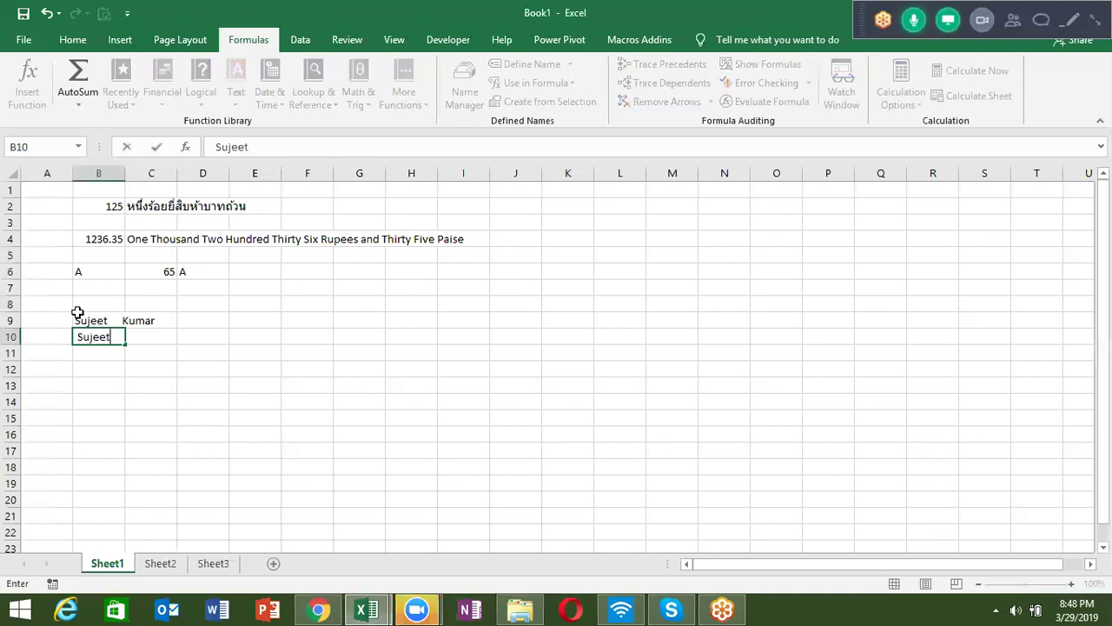
{"action": "key", "text": "Return"}
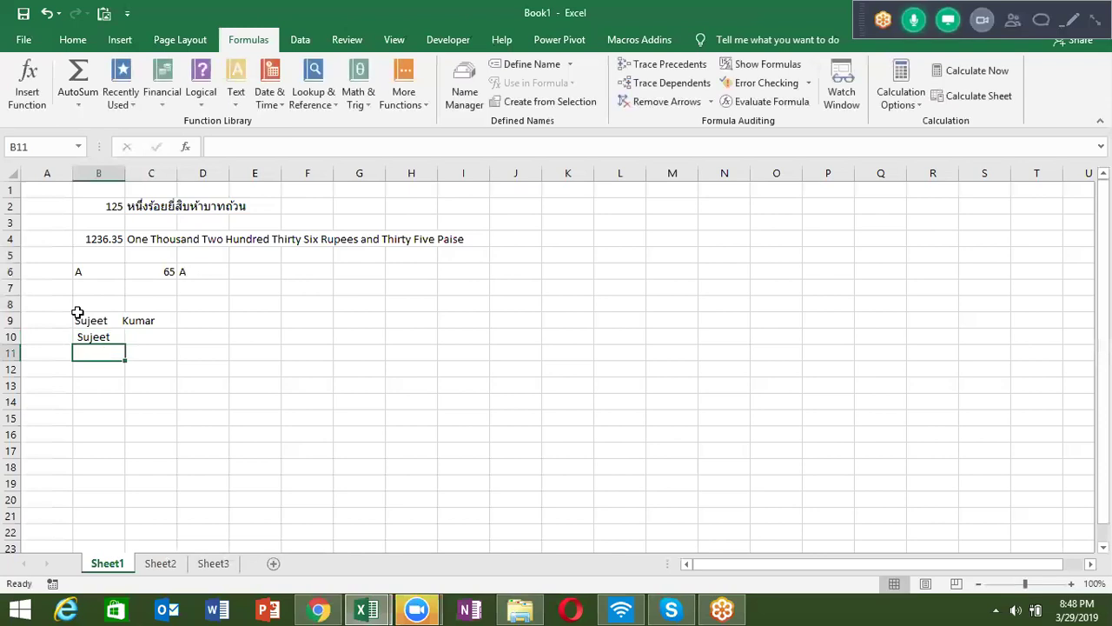
{"action": "type", "text": "Sujeet    Kumar"}
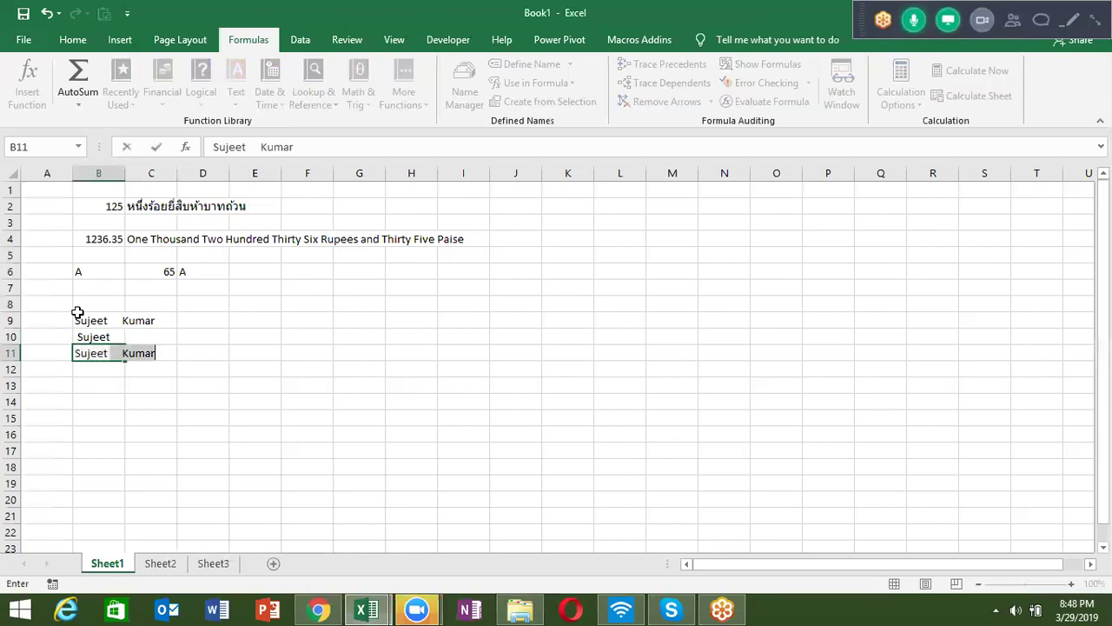
{"action": "key", "text": "BackSpace"}
{"action": "key", "text": "Return"}
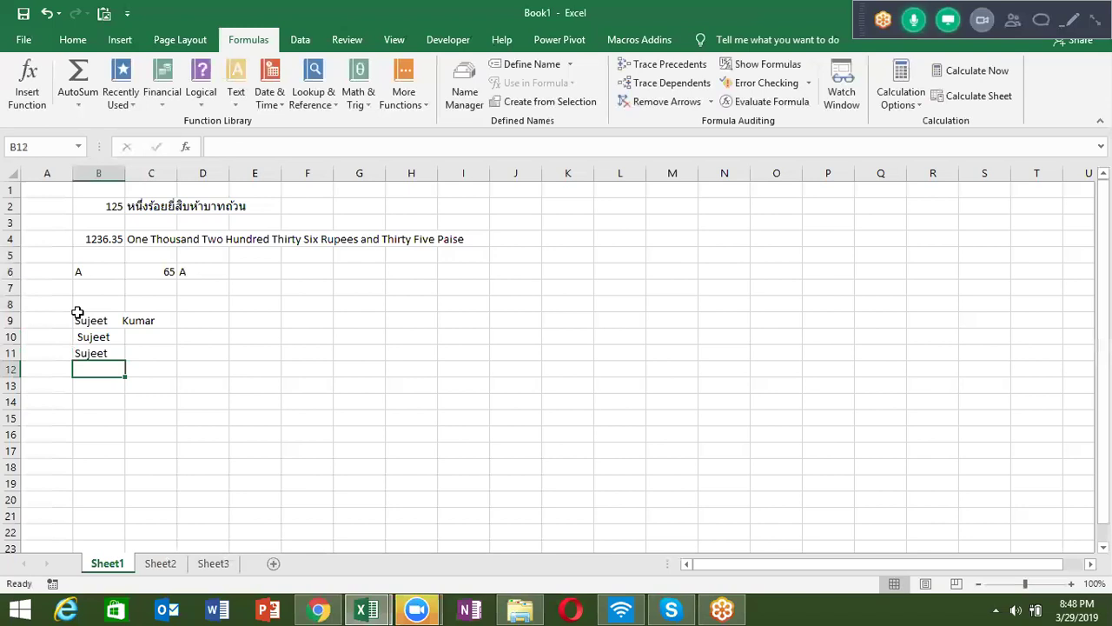
{"action": "double_click", "coordinate": [126, 169]}
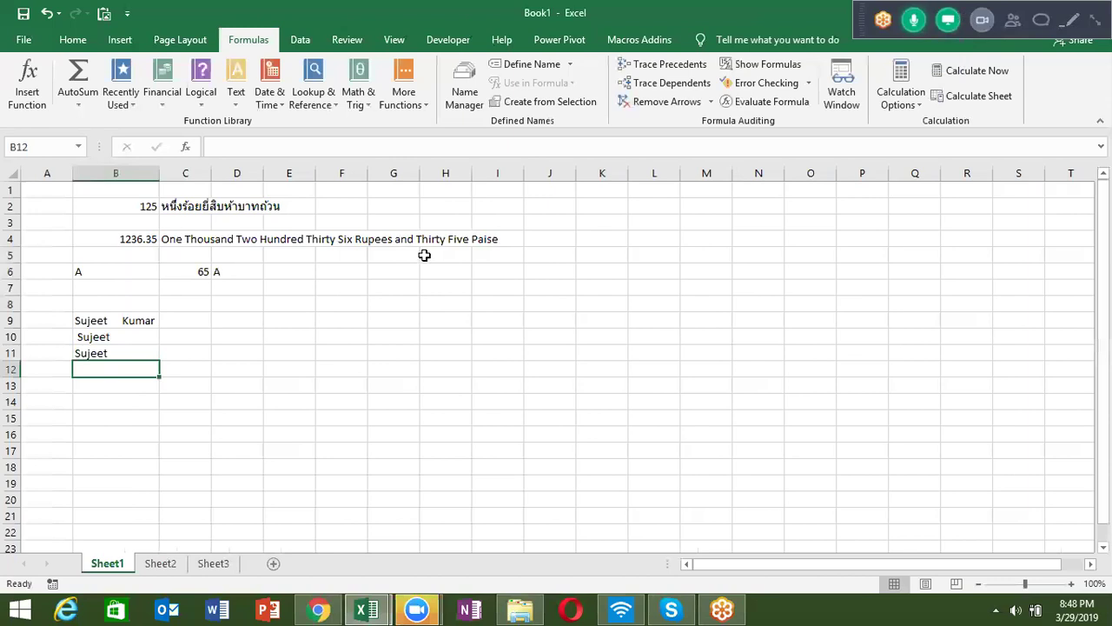
Enter =TRIM(B9) in C9 and fill it down to C11
{"action": "left_click", "coordinate": [178, 328]}
{"action": "left_click", "coordinate": [182, 314]}
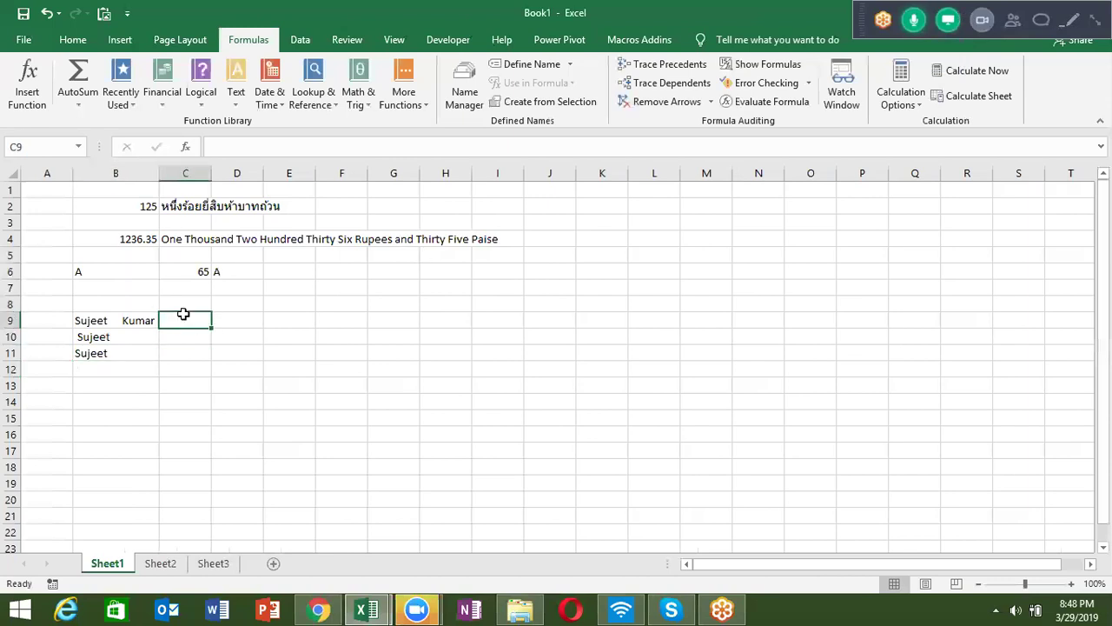
{"action": "type", "text": "=tri"}
{"action": "key", "text": "Tab"}
{"action": "key", "text": "Left"}
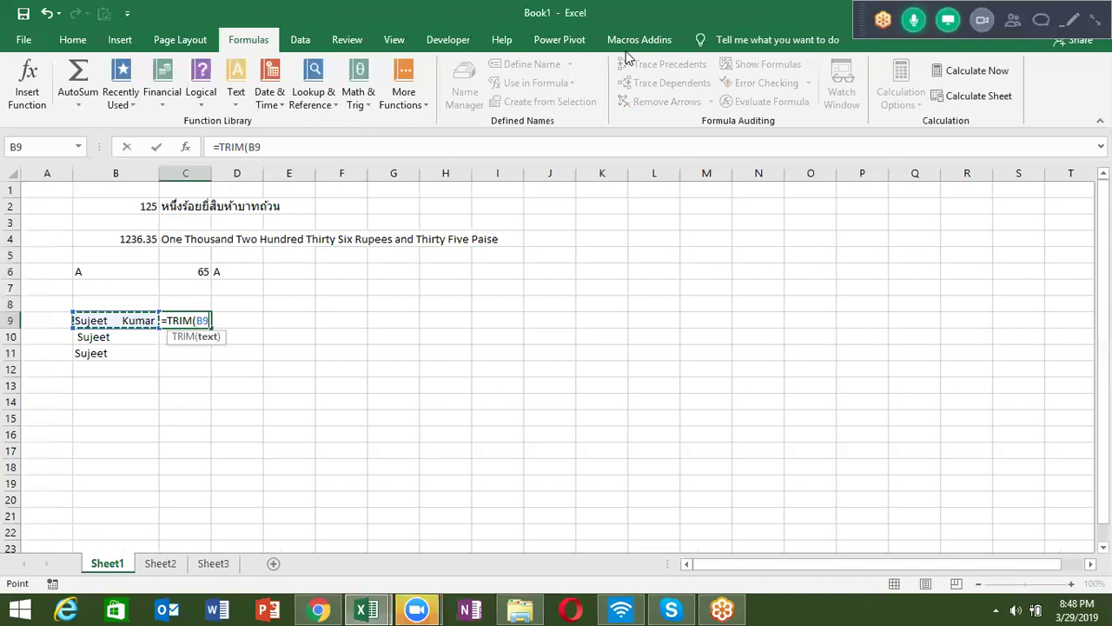
{"action": "key", "text": "Return"}
{"action": "key", "text": "Up"}
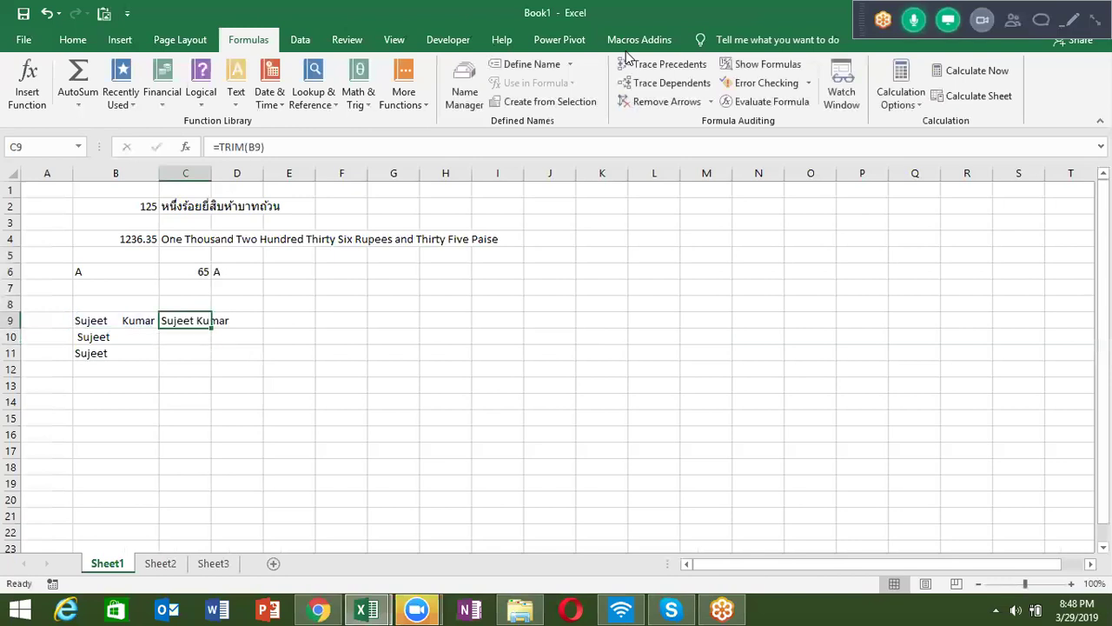
{"action": "left_click_drag", "start_coordinate": [210, 329], "coordinate": [205, 364]}
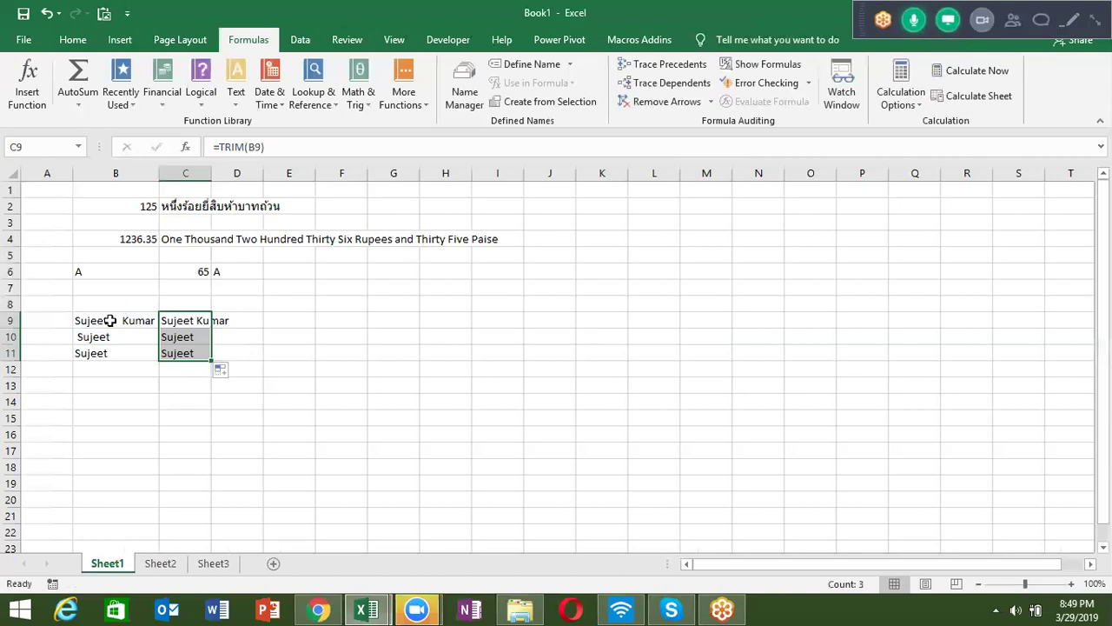
{"action": "left_click", "coordinate": [178, 383]}
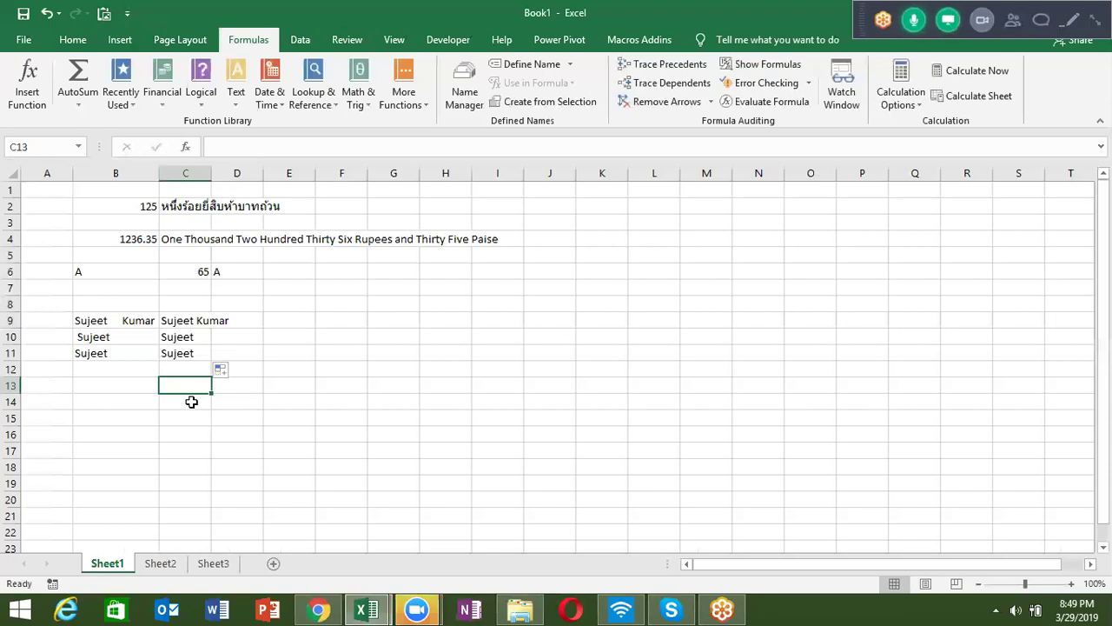
Enter a two-line sample name in B13 and =TRIM(B13) in C13
{"action": "left_click", "coordinate": [122, 384]}
{"action": "type", "text": "Sujeet"}
{"action": "key", "text": "alt+Return"}
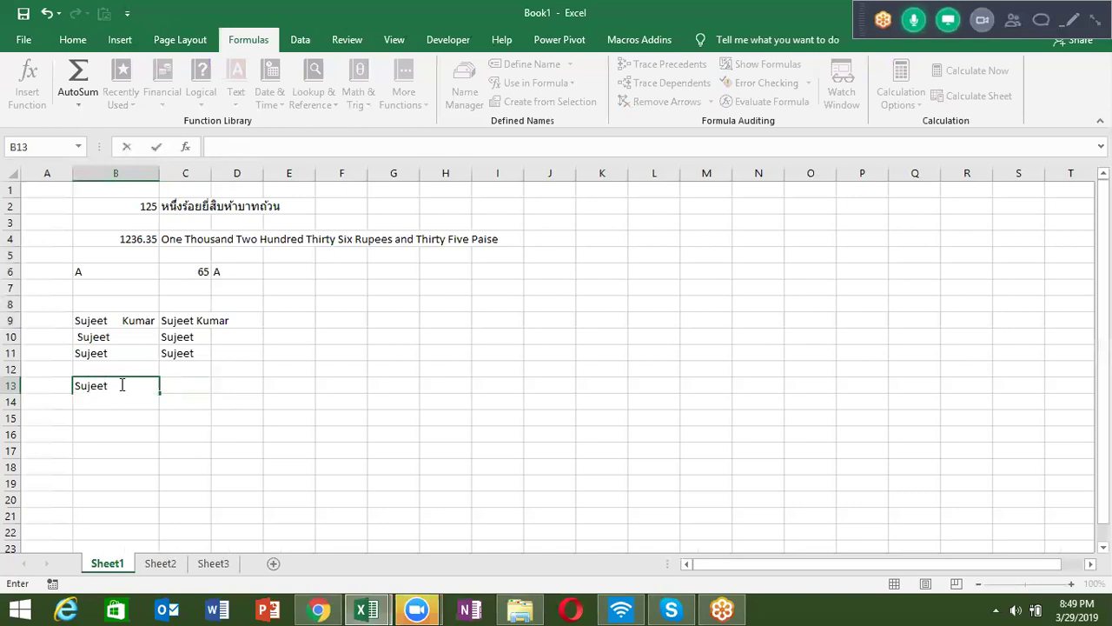
{"action": "type", "text": "Kumar"}
{"action": "key", "text": "Tab"}
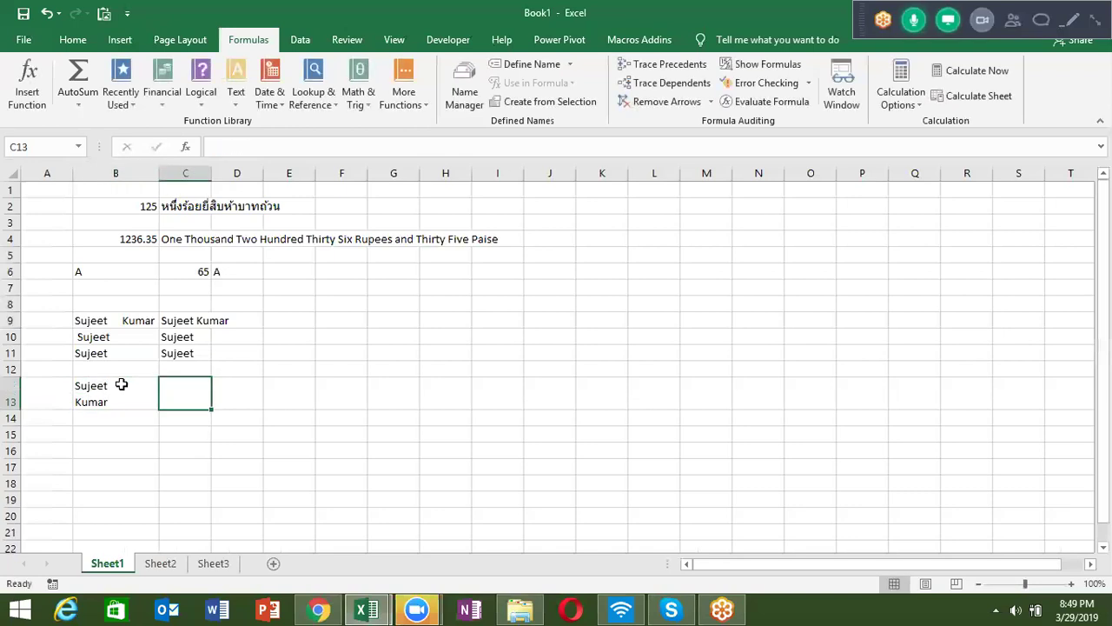
{"action": "type", "text": "="}
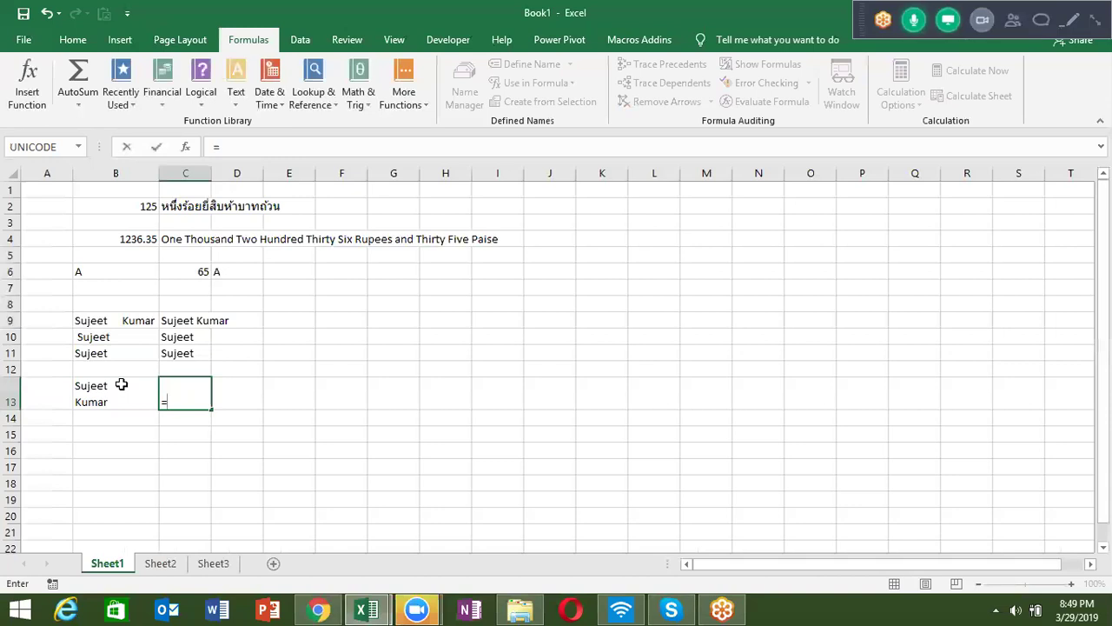
{"action": "type", "text": "tri"}
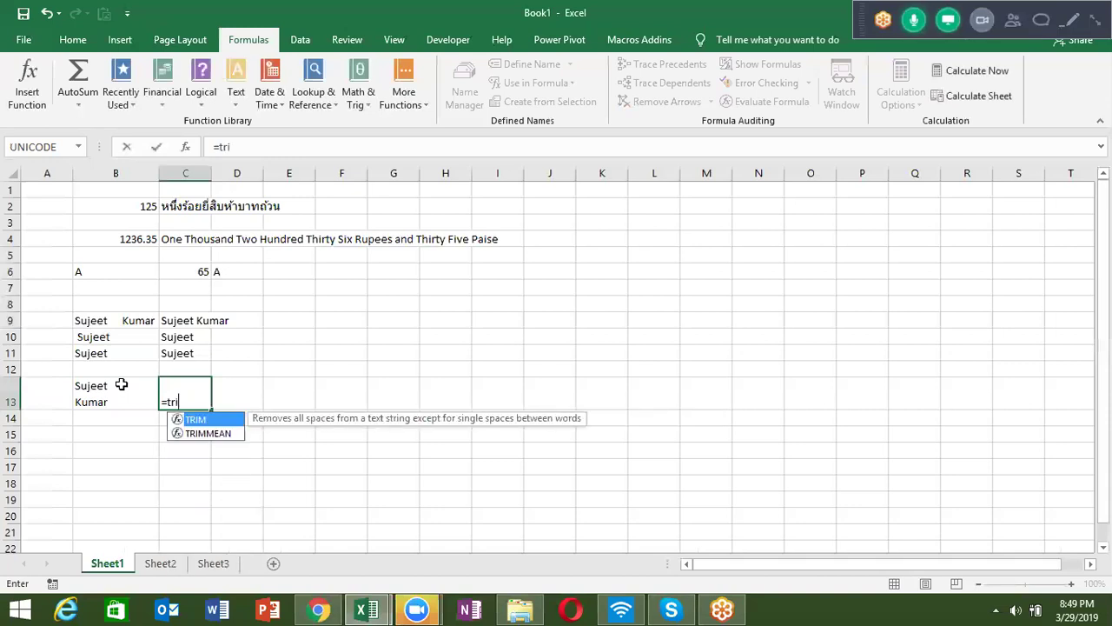
{"action": "key", "text": "Tab"}
{"action": "left_click", "coordinate": [121, 384]}
{"action": "key", "text": "Return"}
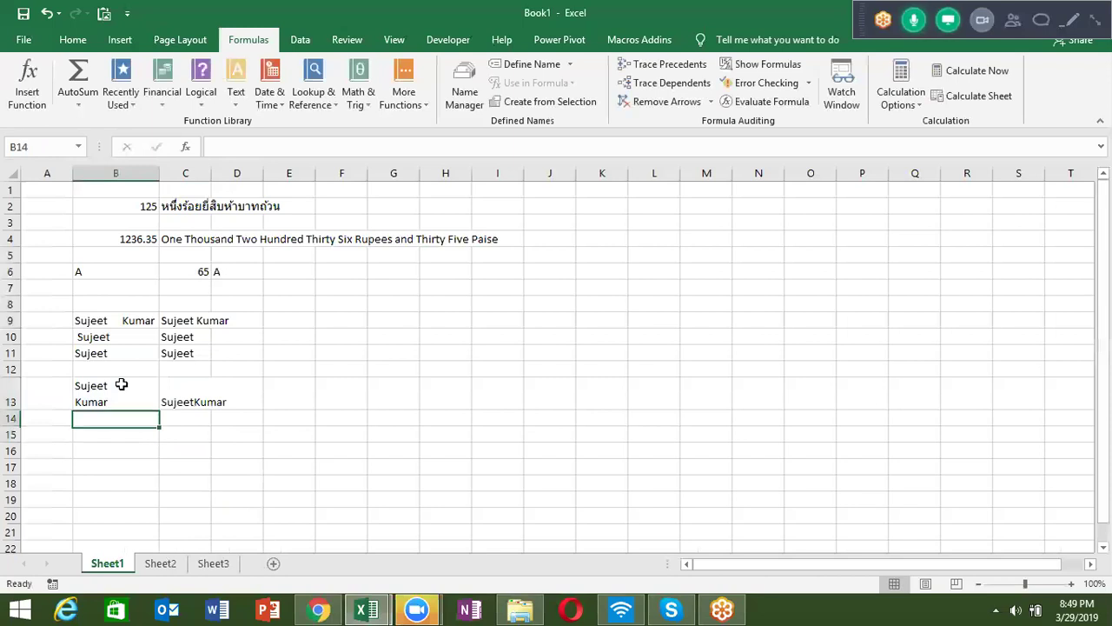
Enter =LEN(C13) in C14, returning 12
{"action": "key", "text": "Right"}
{"action": "type", "text": "=le"}
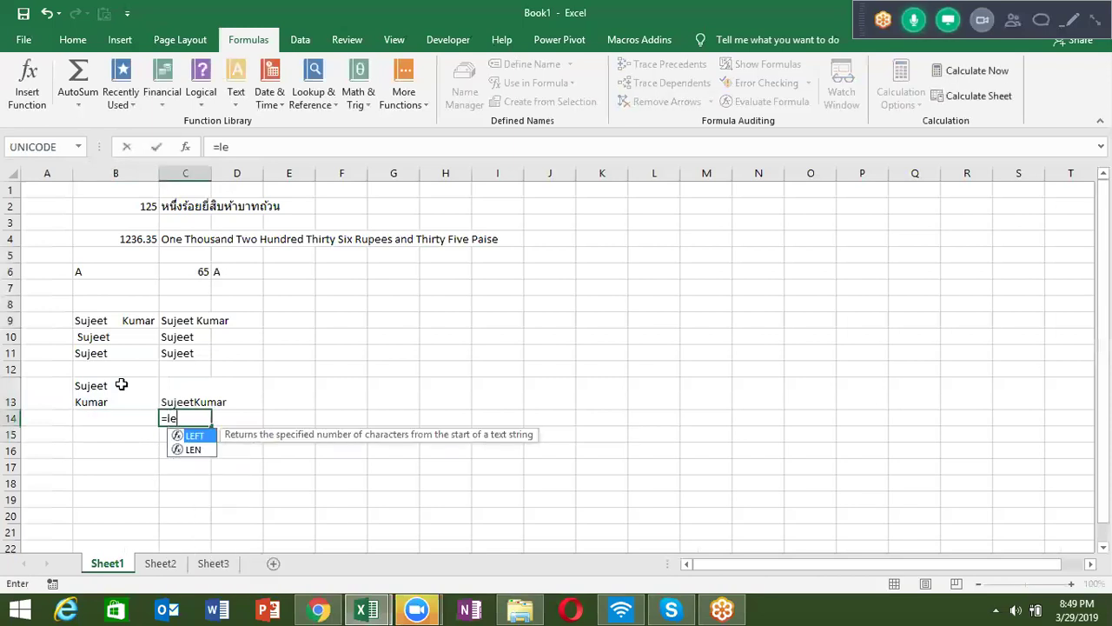
{"action": "type", "text": "n"}
{"action": "key", "text": "Tab"}
{"action": "key", "text": "Up"}
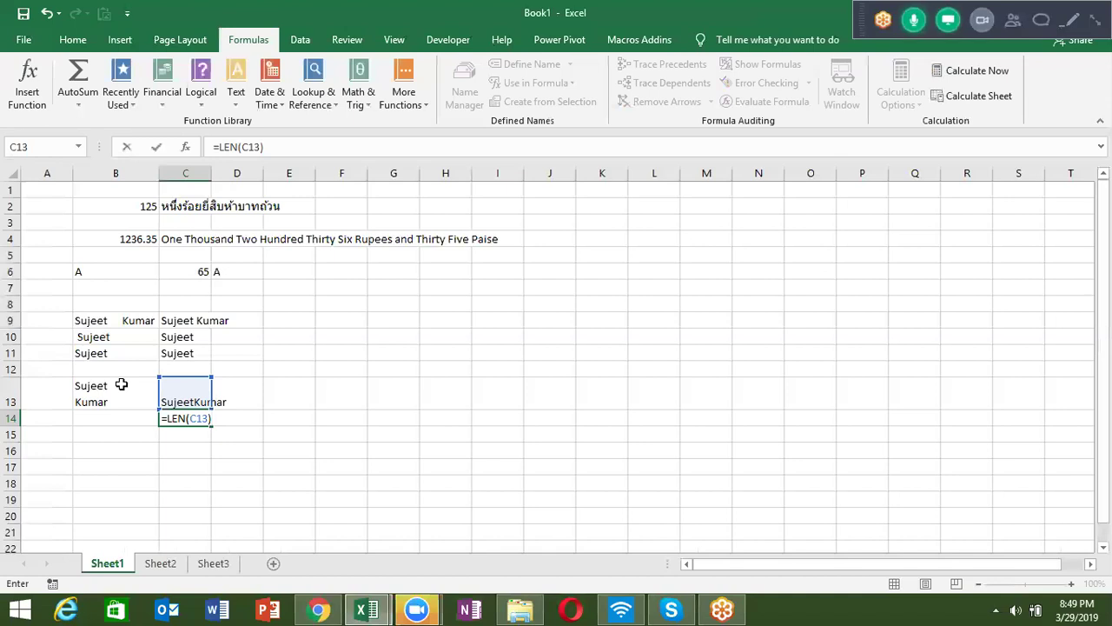
{"action": "key", "text": "Return"}
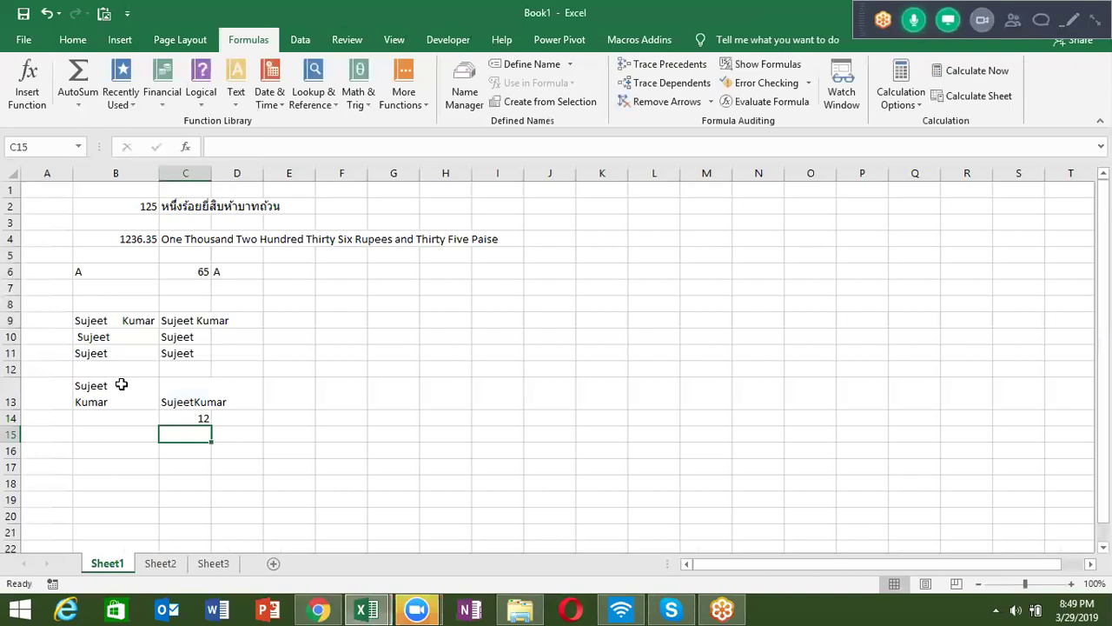
Review the TRIM and LEN formulas, then autofit column C and narrow it back
{"action": "left_click", "coordinate": [193, 321]}
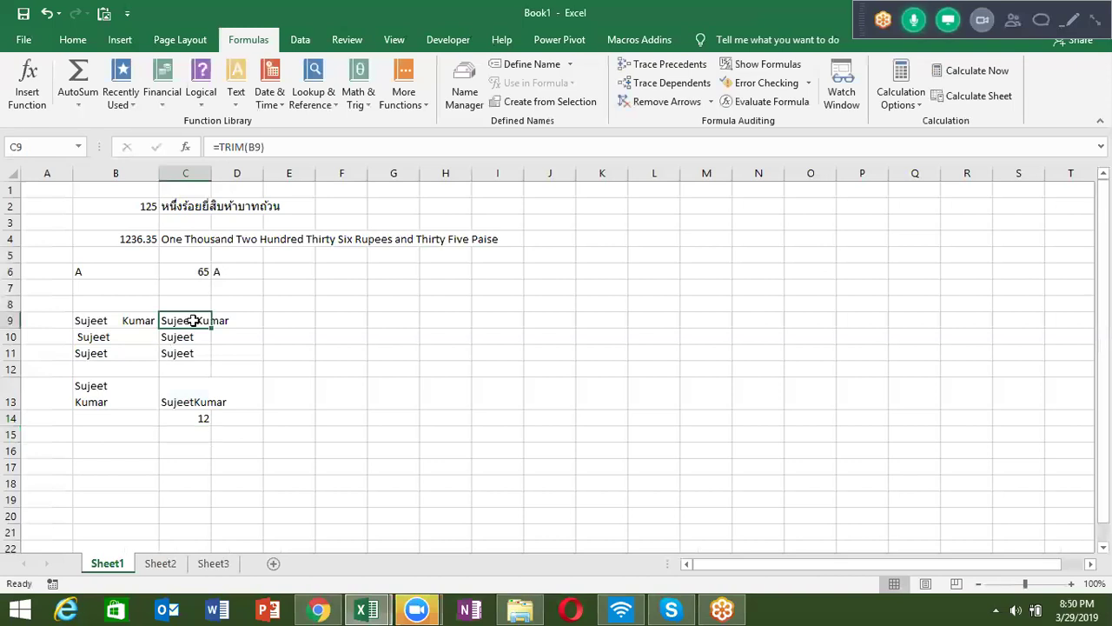
{"action": "left_click", "coordinate": [188, 334]}
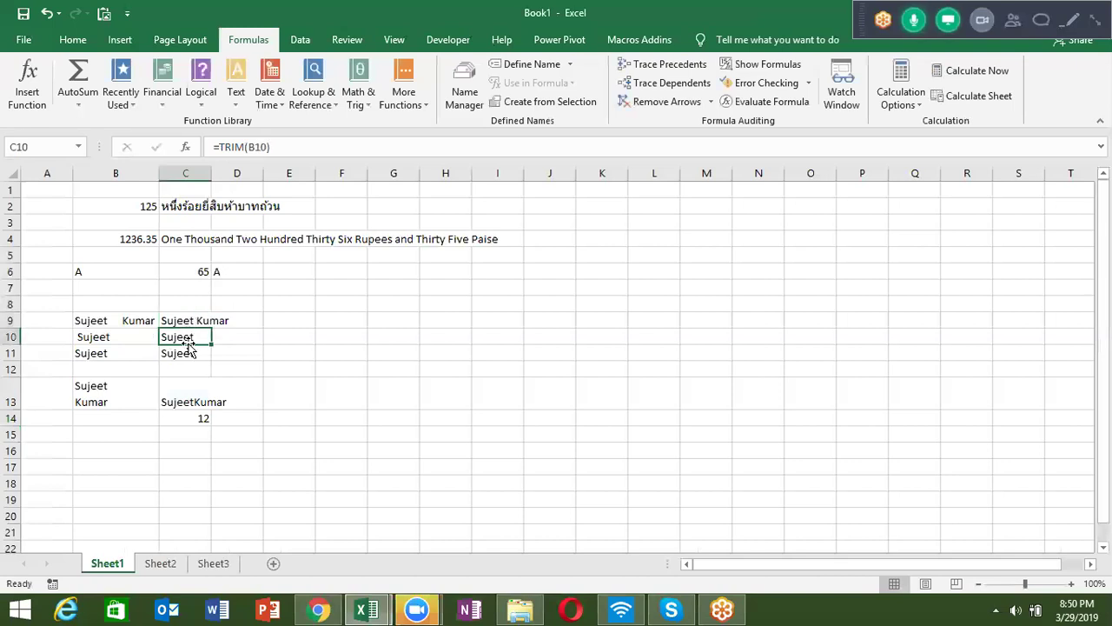
{"action": "left_click", "coordinate": [185, 398]}
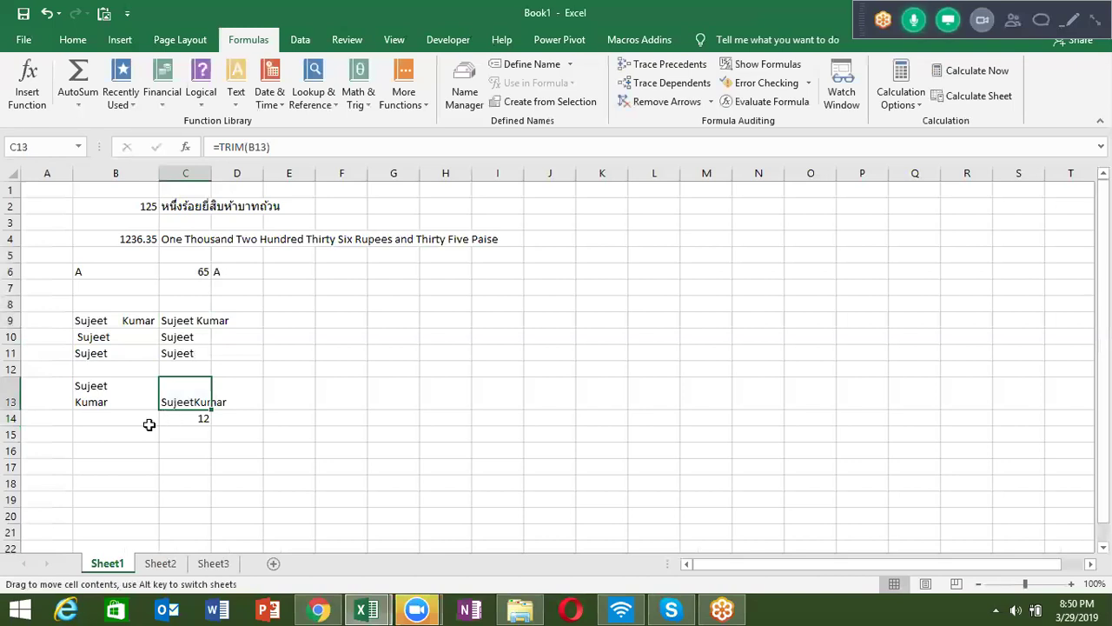
{"action": "left_click", "coordinate": [127, 390]}
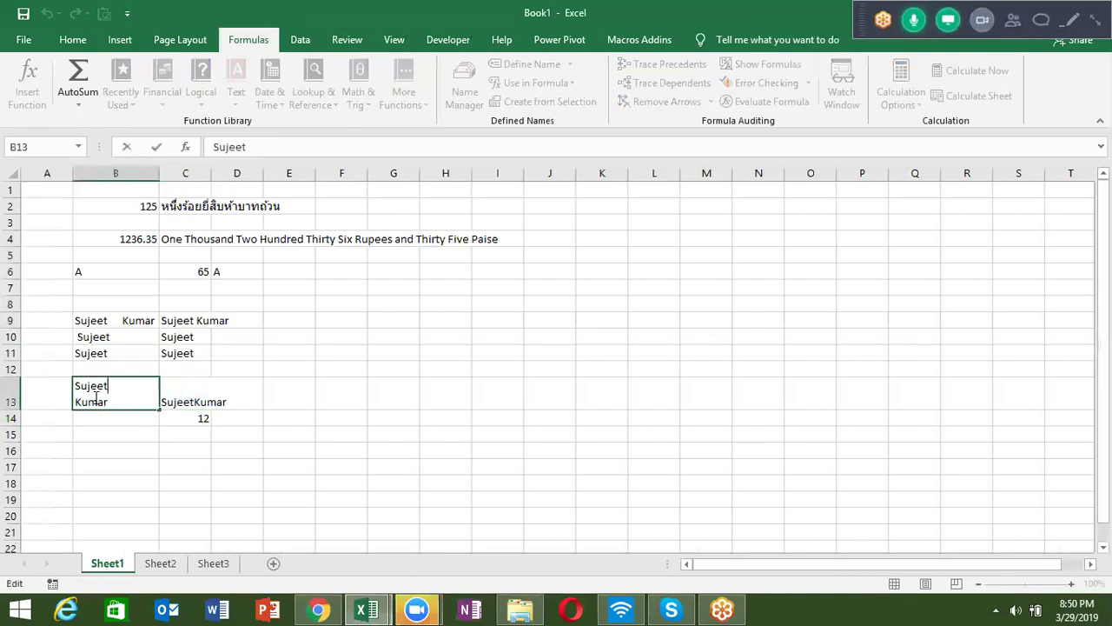
{"action": "left_click", "coordinate": [61, 386]}
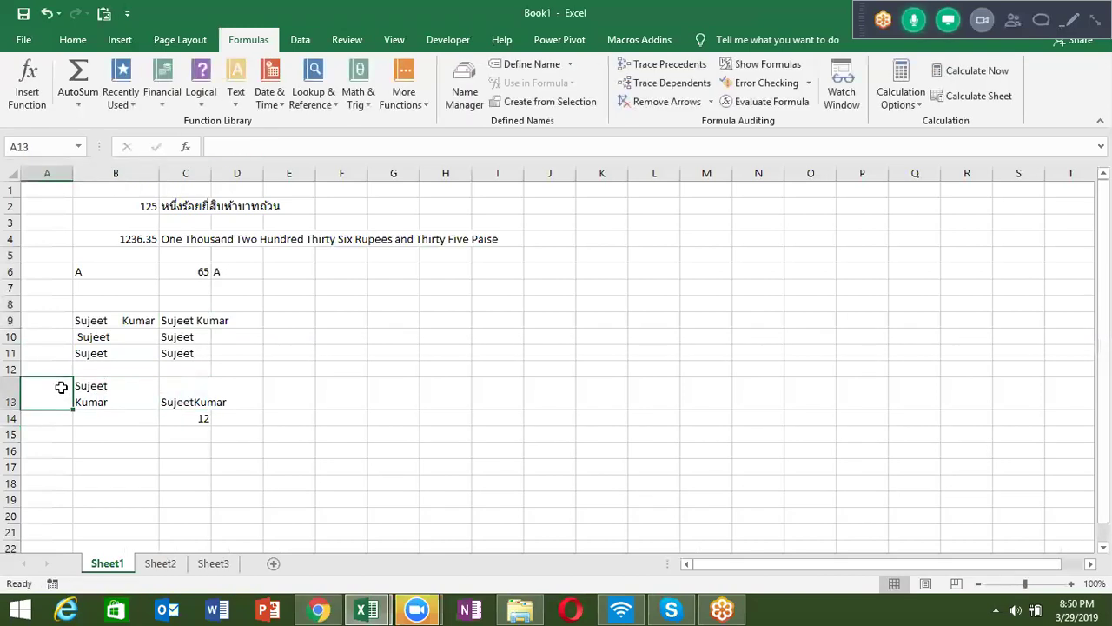
{"action": "left_click", "coordinate": [179, 405]}
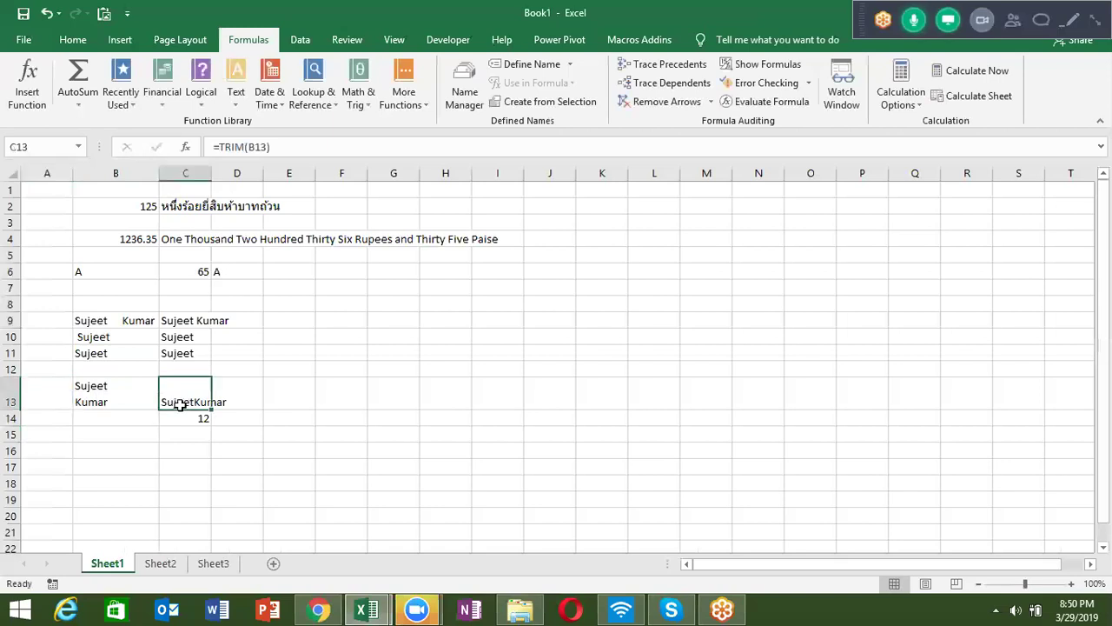
{"action": "left_click", "coordinate": [178, 419]}
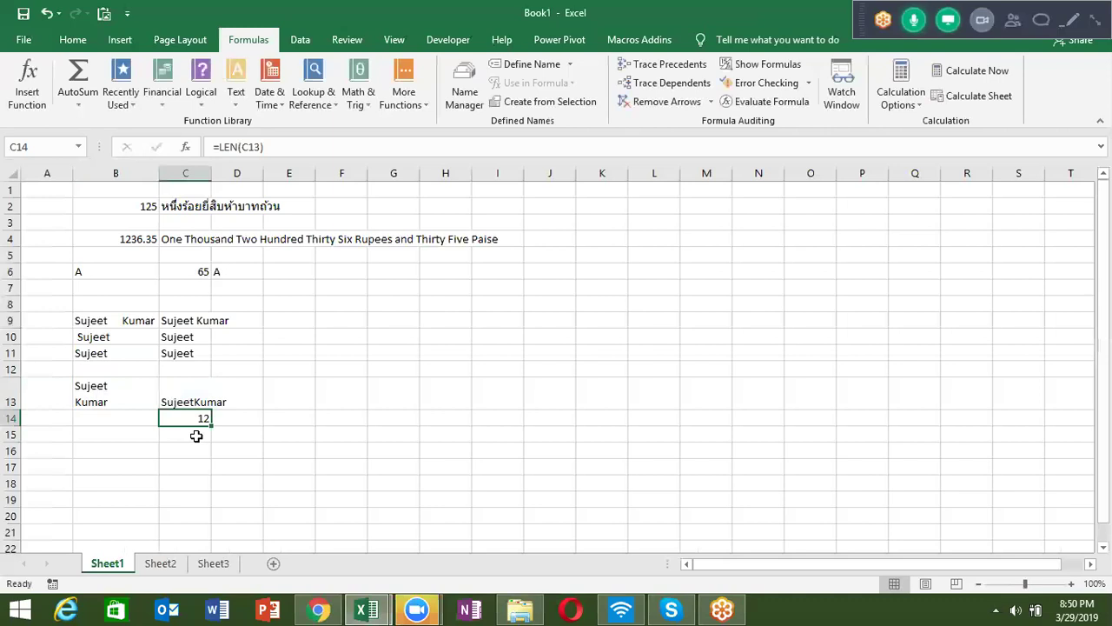
{"action": "double_click", "coordinate": [211, 175]}
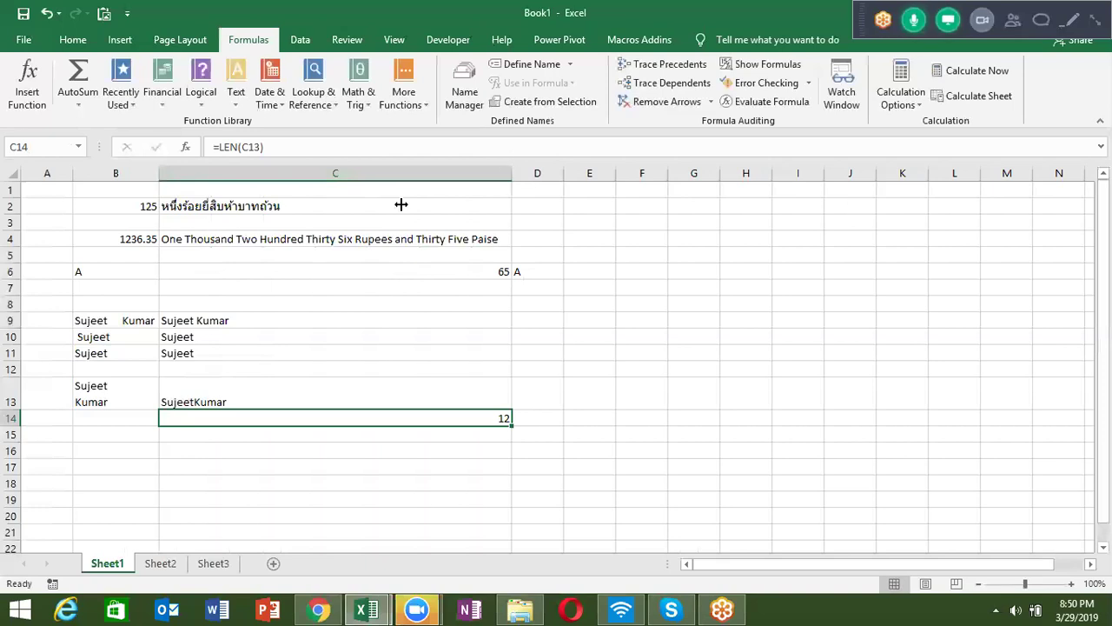
{"action": "left_click_drag", "start_coordinate": [512, 173], "coordinate": [225, 246]}
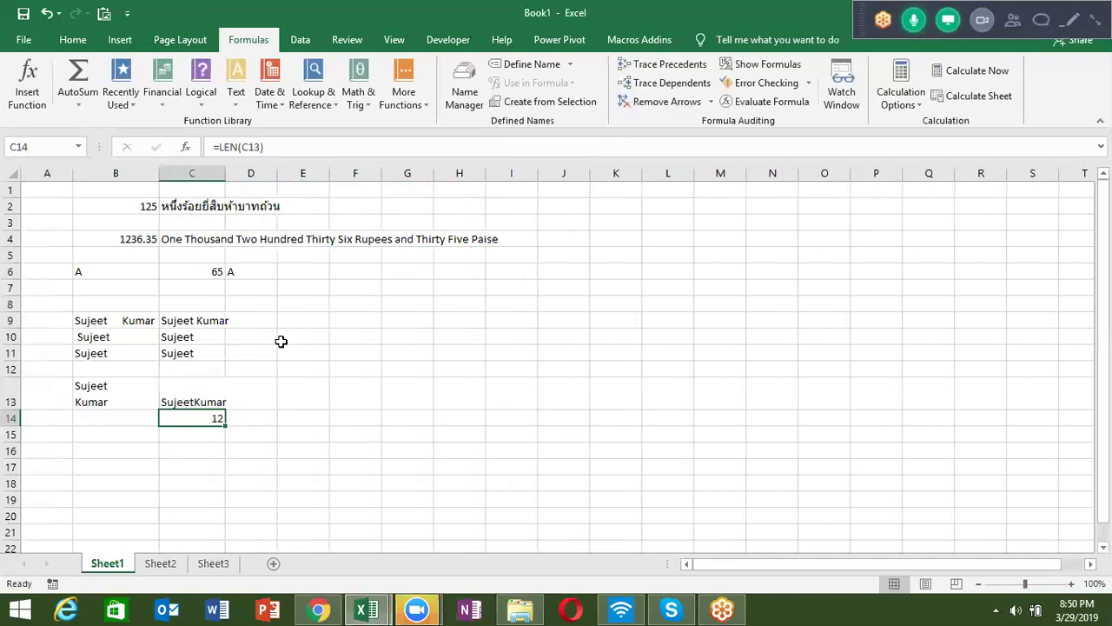
Enter =CLEAN(C13) in D13 to drop the line break, and =LEN(D13) in D14 returning 11
{"action": "left_click", "coordinate": [251, 402]}
{"action": "type", "text": "="}
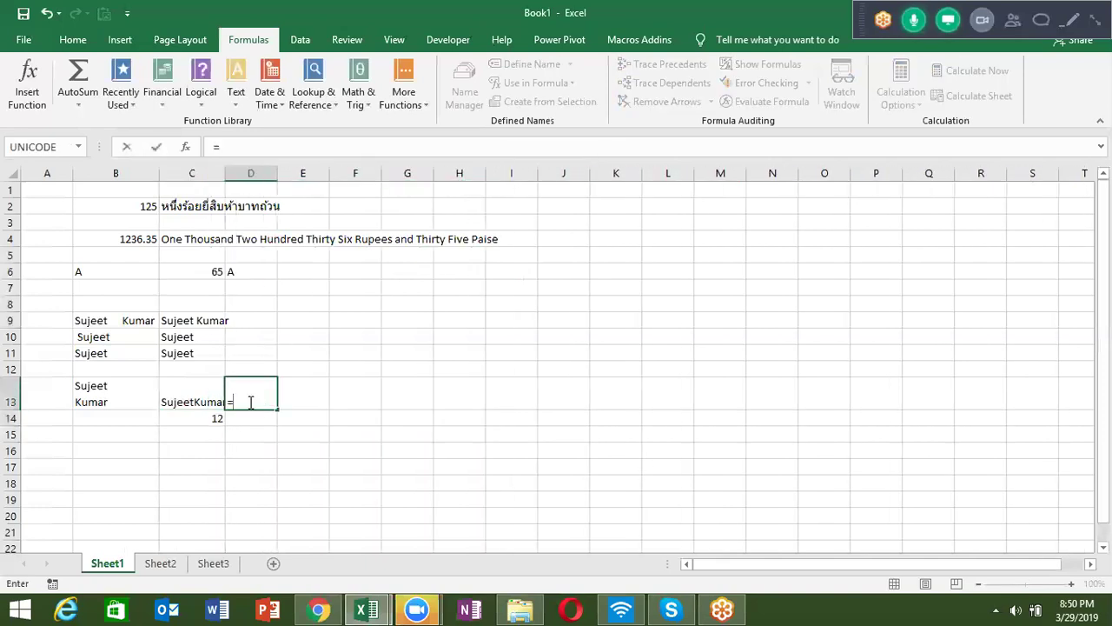
{"action": "type", "text": "cl"}
{"action": "key", "text": "Tab"}
{"action": "key", "text": "Left"}
{"action": "key", "text": "Return"}
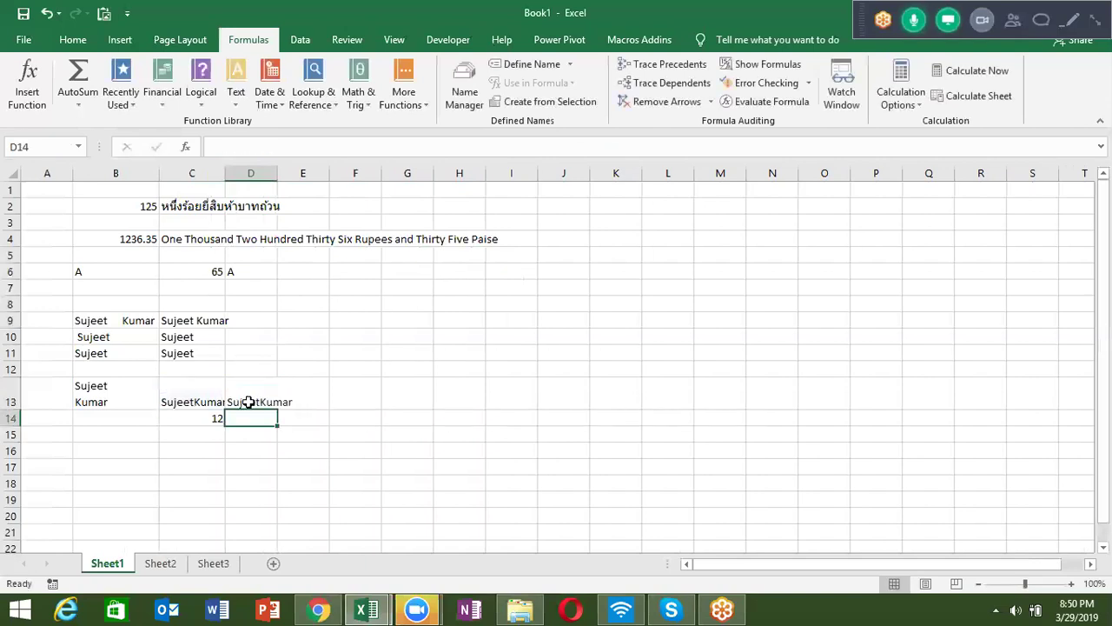
{"action": "key", "text": "ctrl+d"}
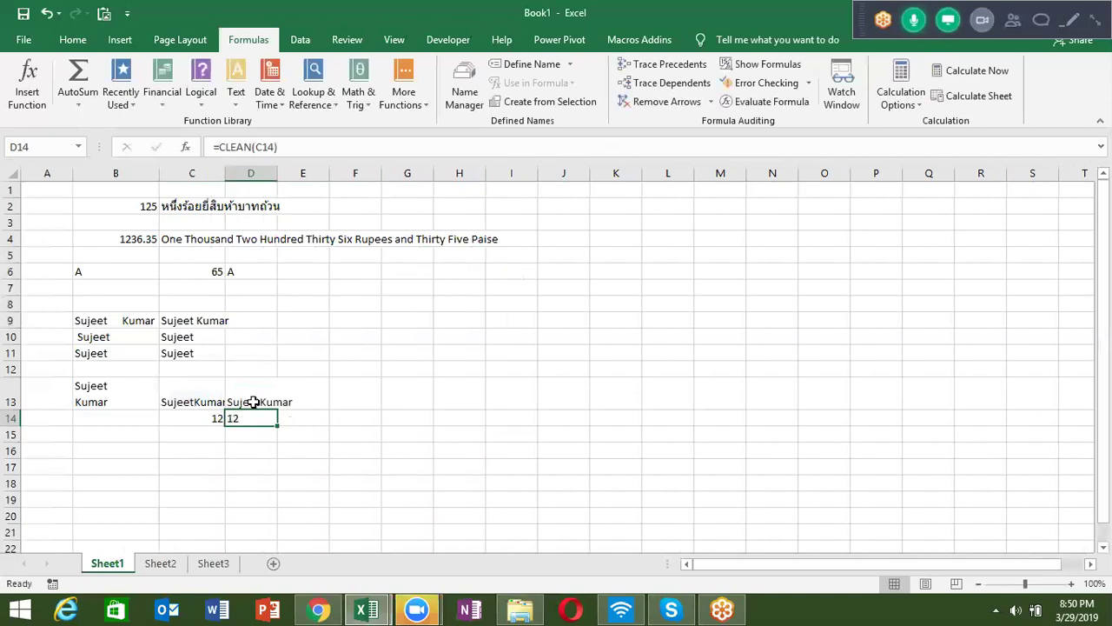
{"action": "key", "text": "ctrl+z"}
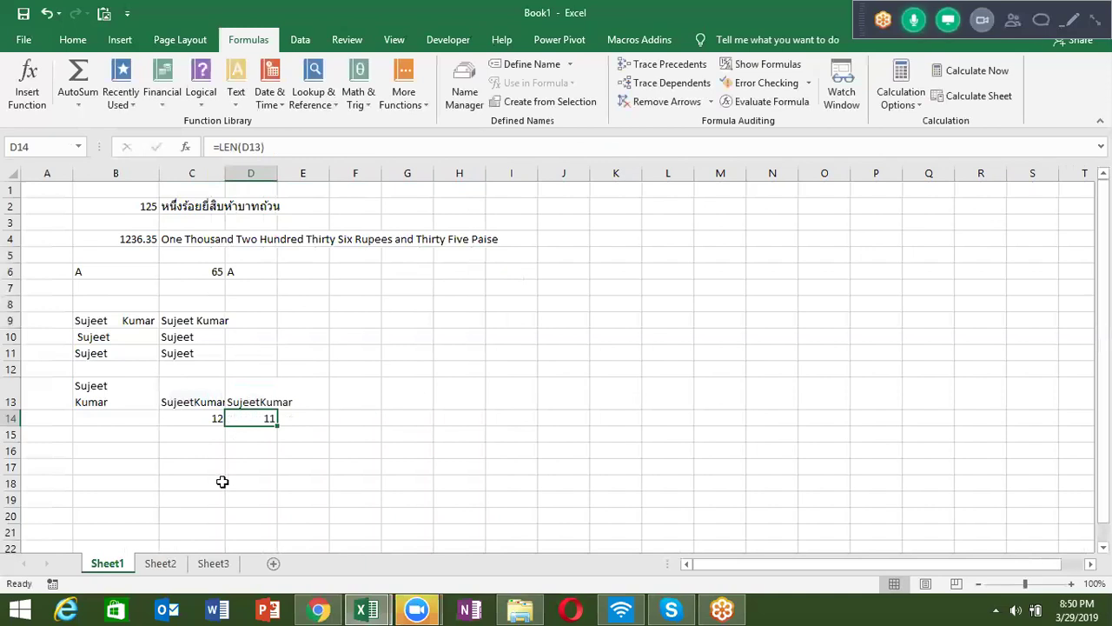
{"action": "double_click", "coordinate": [267, 419]}
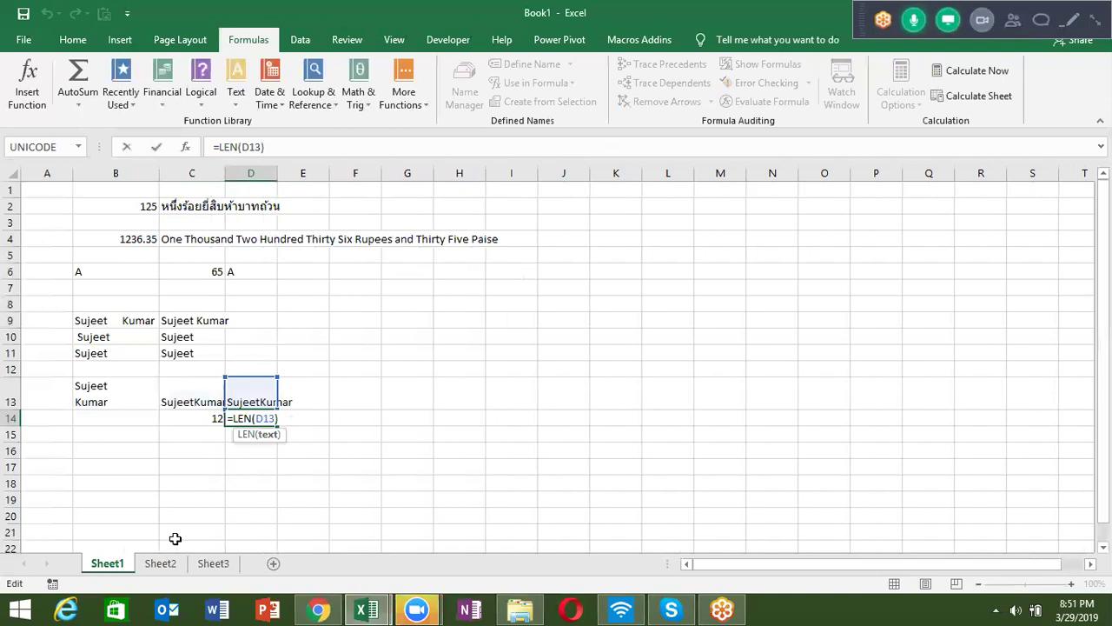
{"action": "key", "text": "Return"}
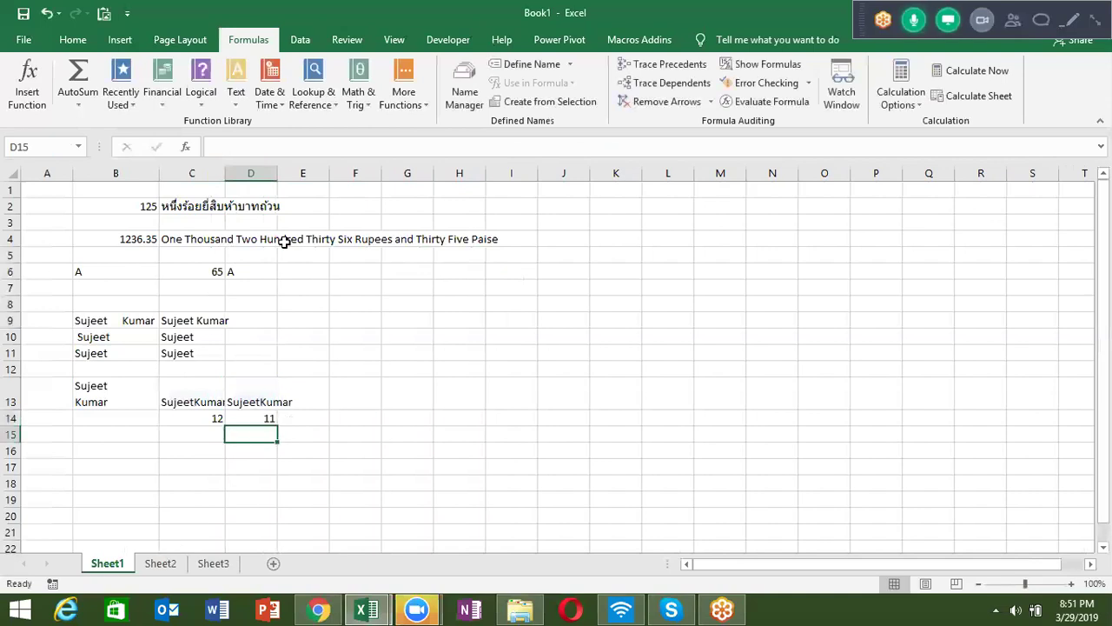
Autofit column C, narrow it to a moderate width, and autofit column D
{"action": "double_click", "coordinate": [228, 176]}
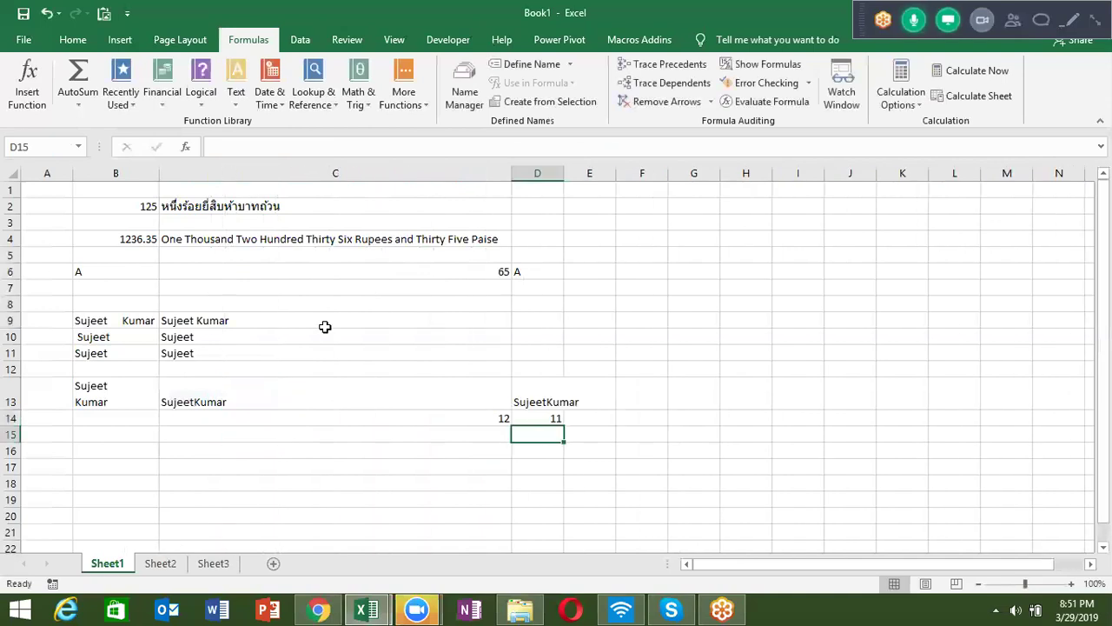
{"action": "left_click_drag", "start_coordinate": [514, 176], "coordinate": [241, 276]}
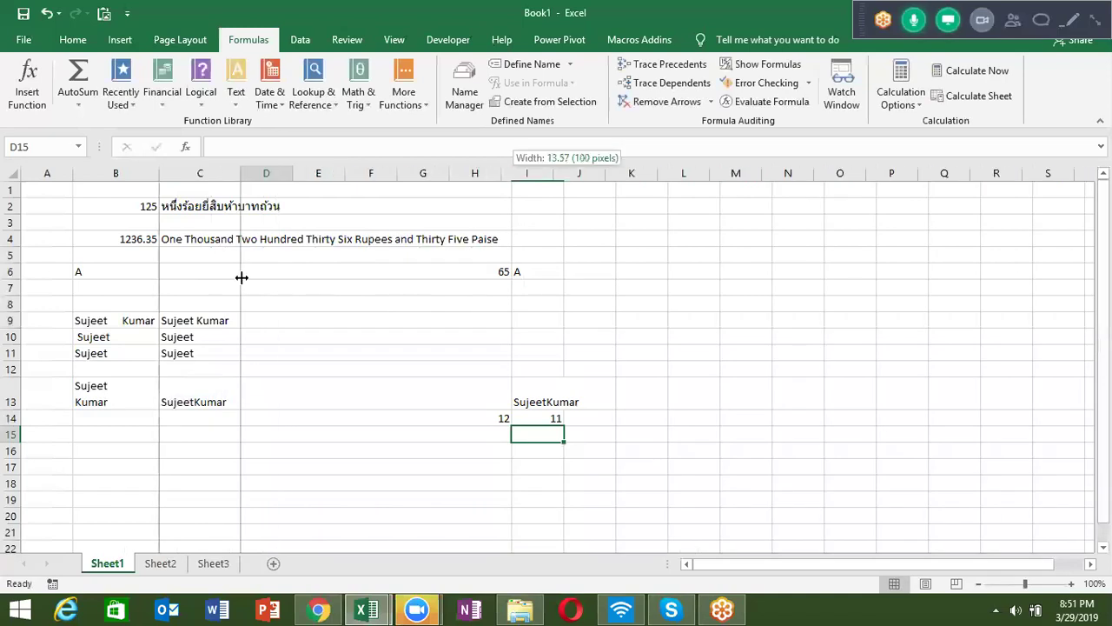
{"action": "double_click", "coordinate": [290, 176]}
Enter =C13=D13 in E13, returning FALSE
{"action": "left_click", "coordinate": [331, 389]}
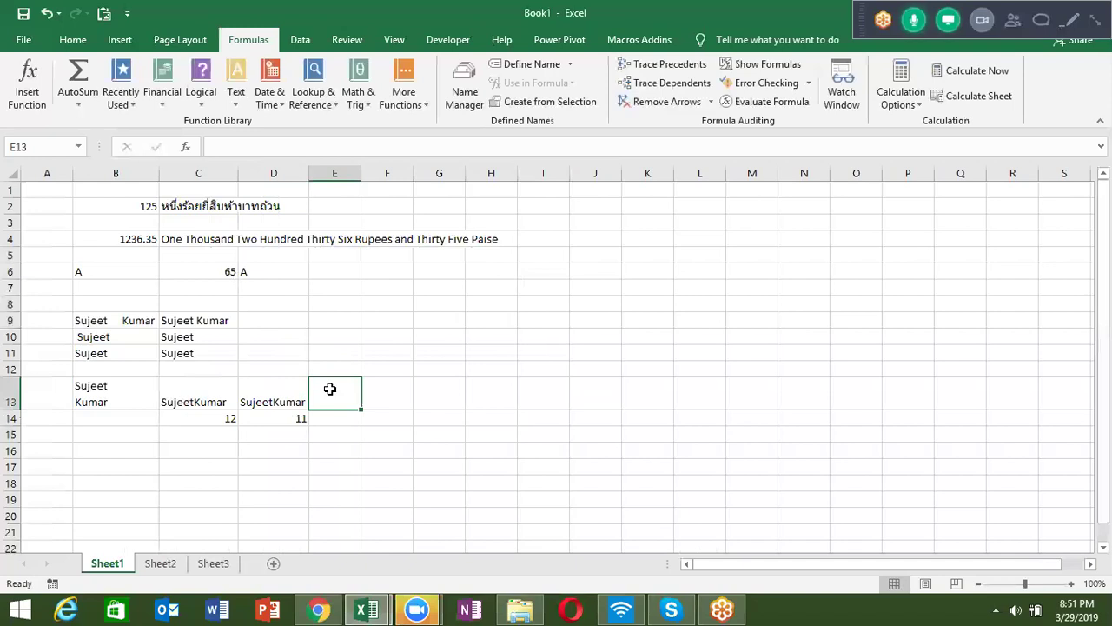
{"action": "type", "text": "="}
{"action": "left_click", "coordinate": [189, 402]}
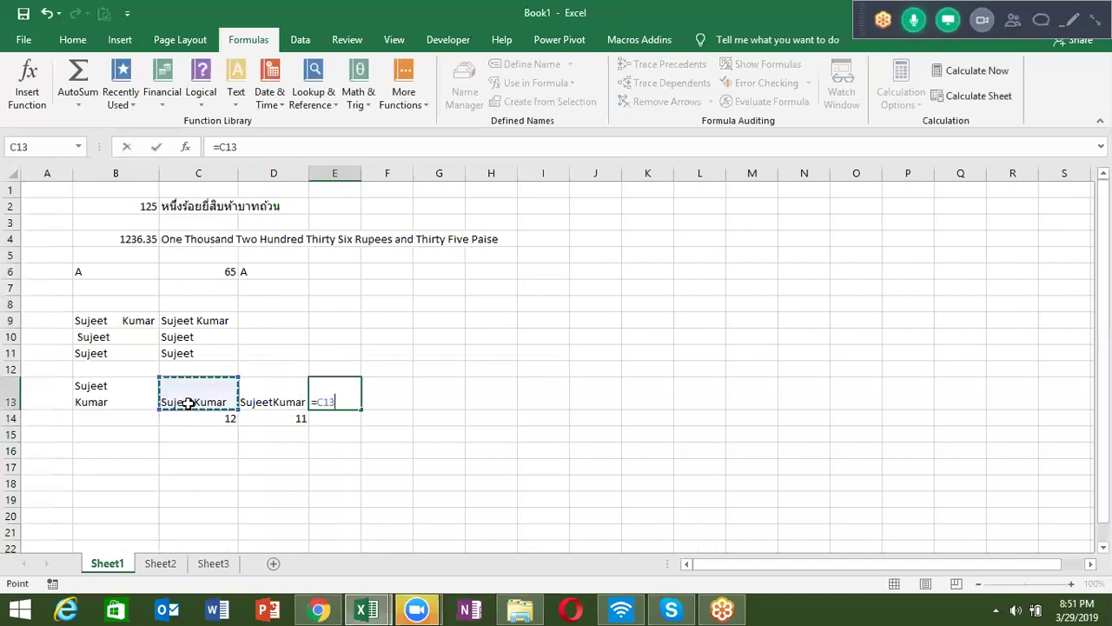
{"action": "type", "text": "="}
{"action": "left_click", "coordinate": [262, 403]}
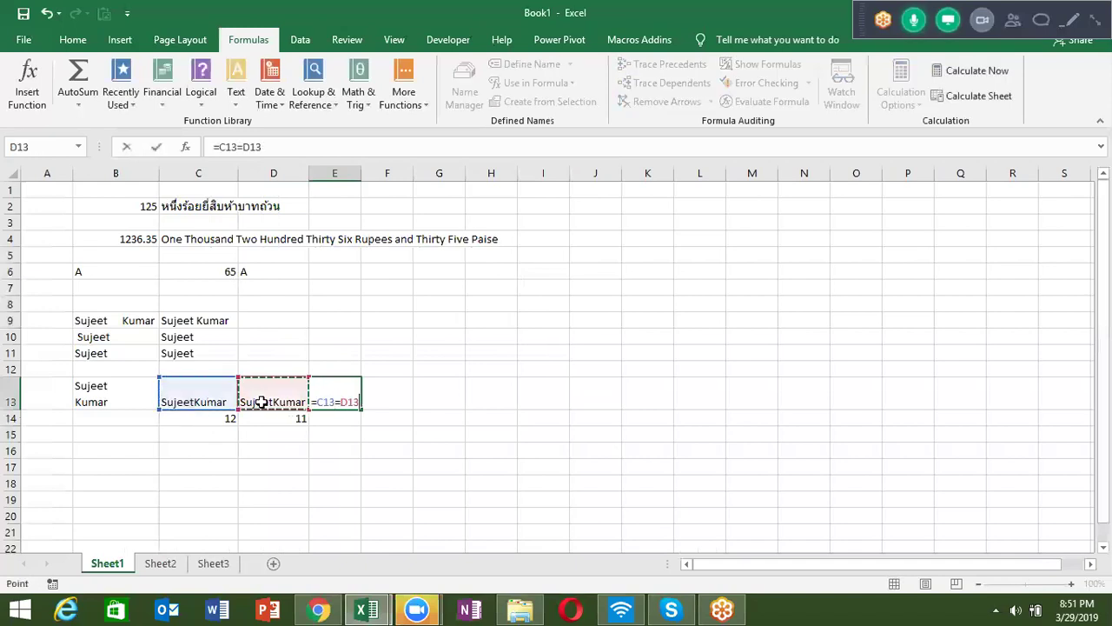
{"action": "key", "text": "Return"}
{"action": "key", "text": "Up"}
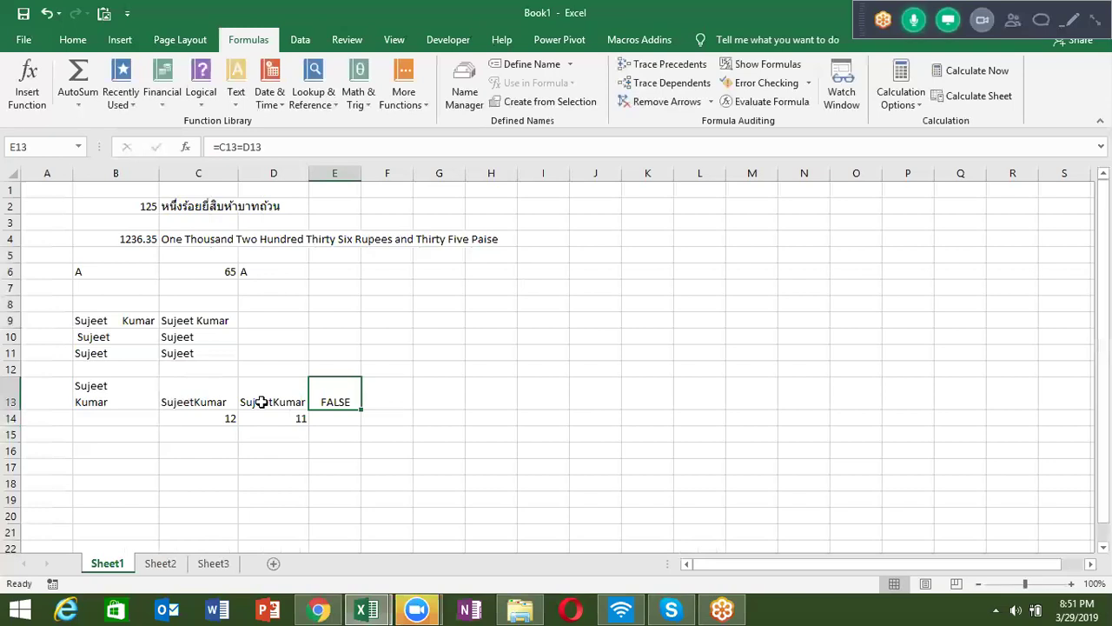
Review the CLEAN formula in D13 and the comparison formula in E13
{"action": "left_click", "coordinate": [262, 401]}
{"action": "left_click_drag", "start_coordinate": [266, 405], "coordinate": [269, 410]}
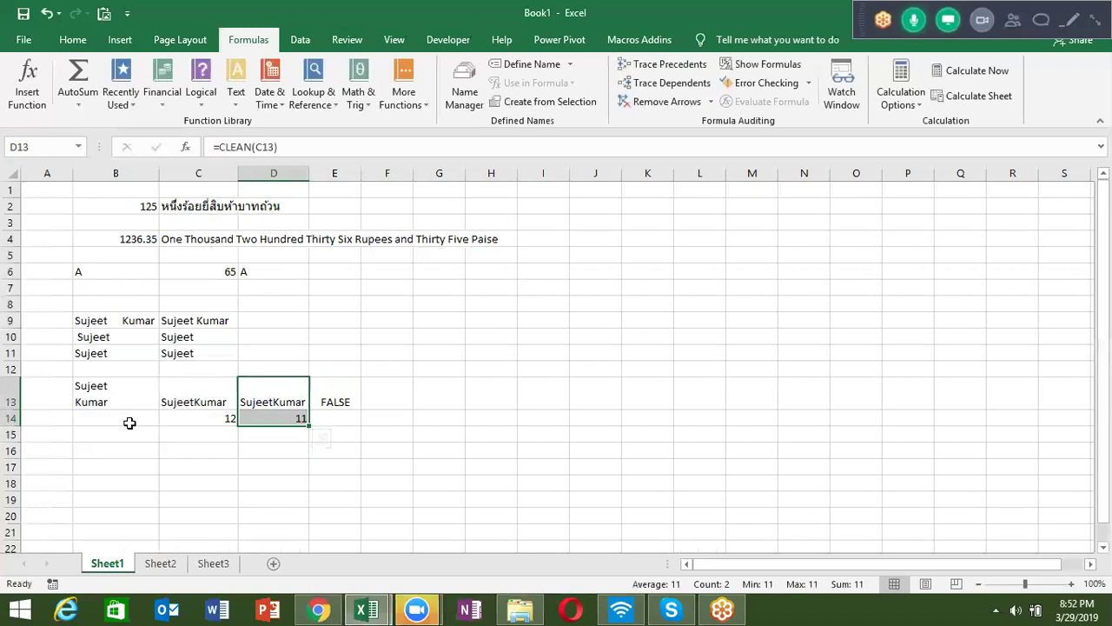
{"action": "left_click", "coordinate": [248, 401]}
{"action": "left_click", "coordinate": [328, 401]}
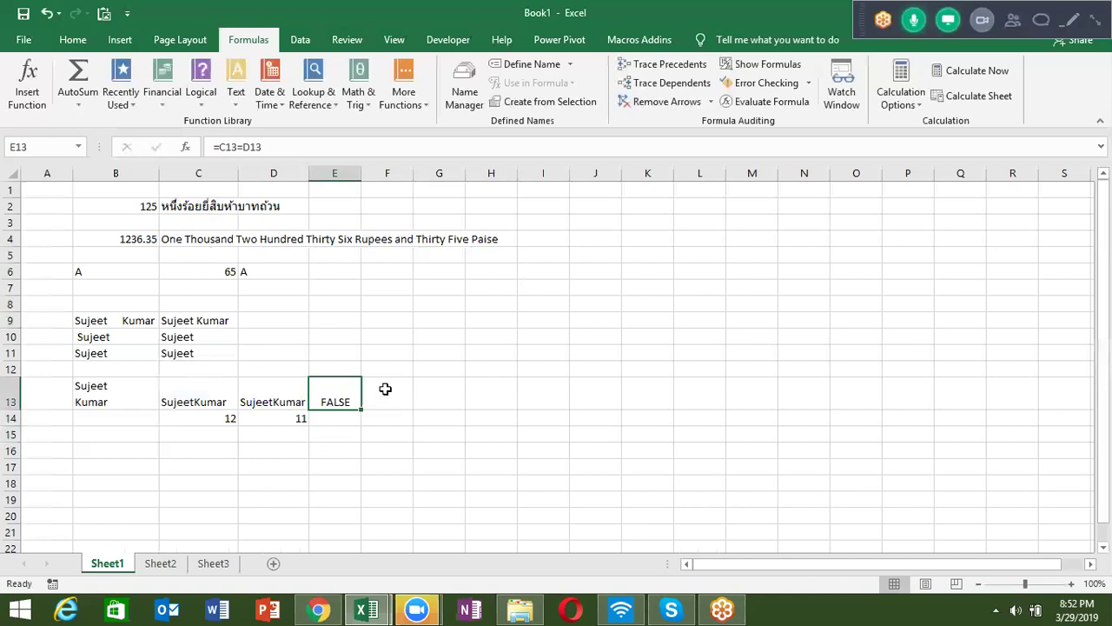
Enter 123.369.852 in J1 and autofit column J to fit it
{"action": "left_click", "coordinate": [585, 185]}
{"action": "type", "text": "123.369.852"}
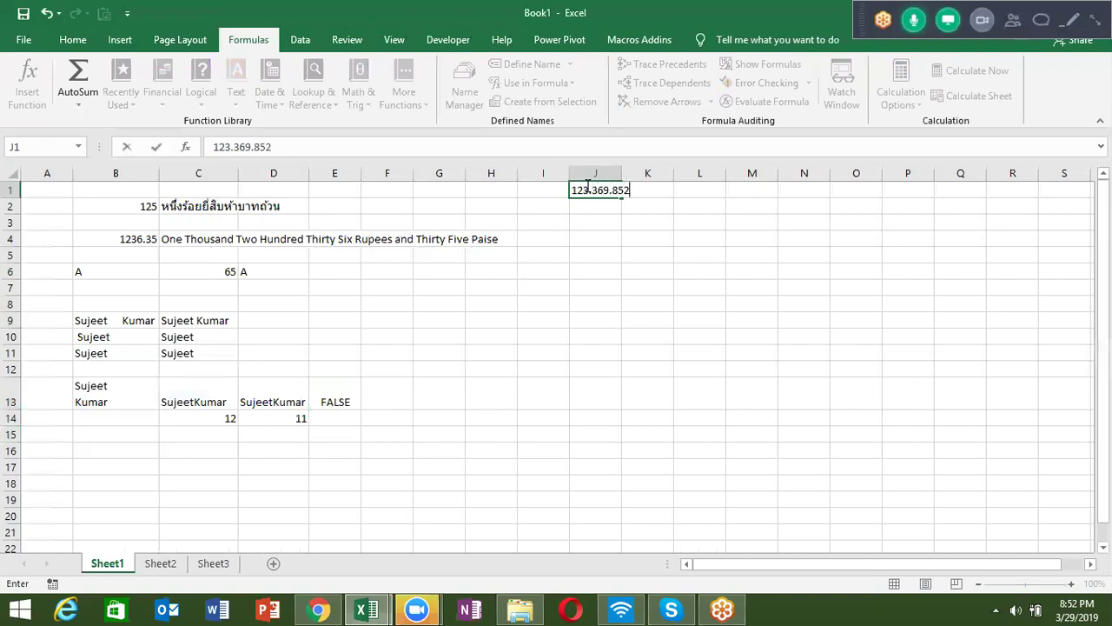
{"action": "key", "text": "Return"}
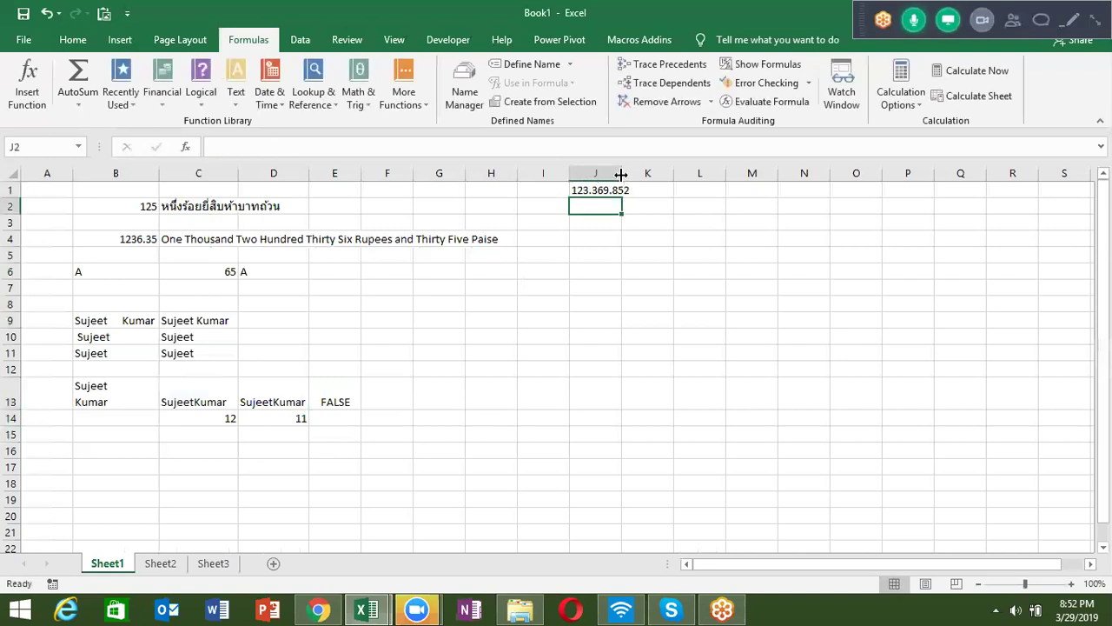
{"action": "double_click", "coordinate": [622, 172]}
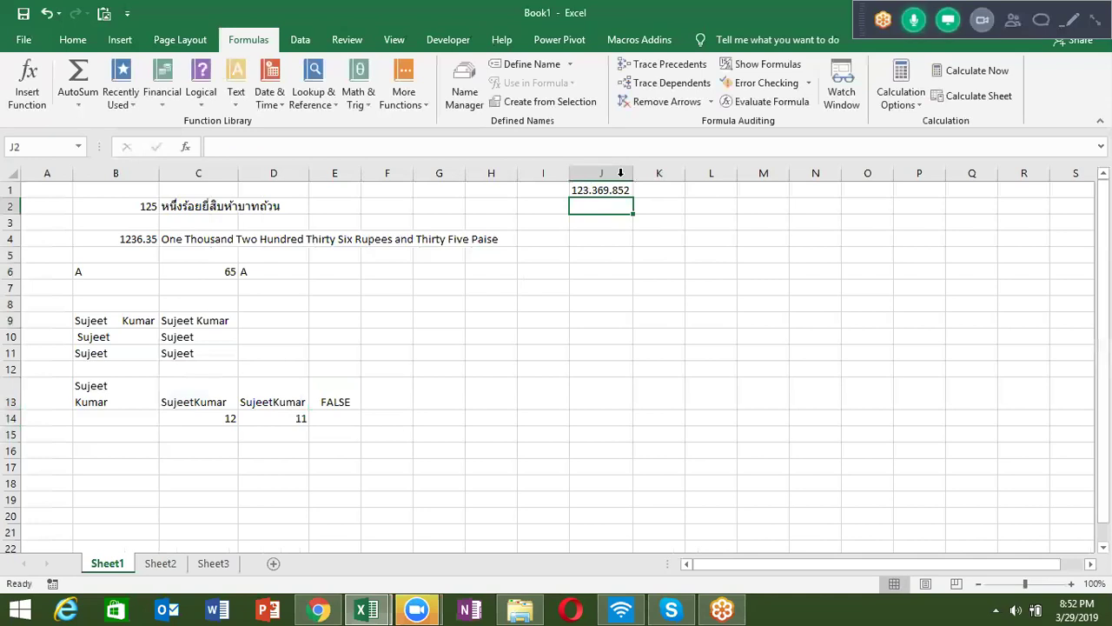
Enter =SUBSTITUTE(J1,".","-") in J2 to turn the dots into dashes
{"action": "type", "text": "="}
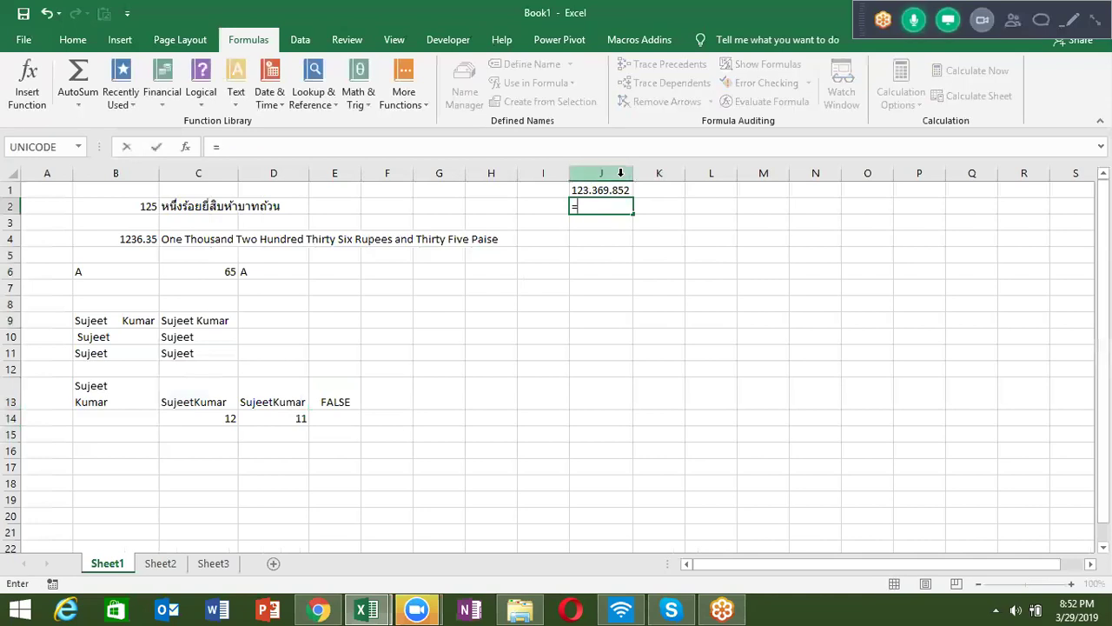
{"action": "type", "text": "c"}
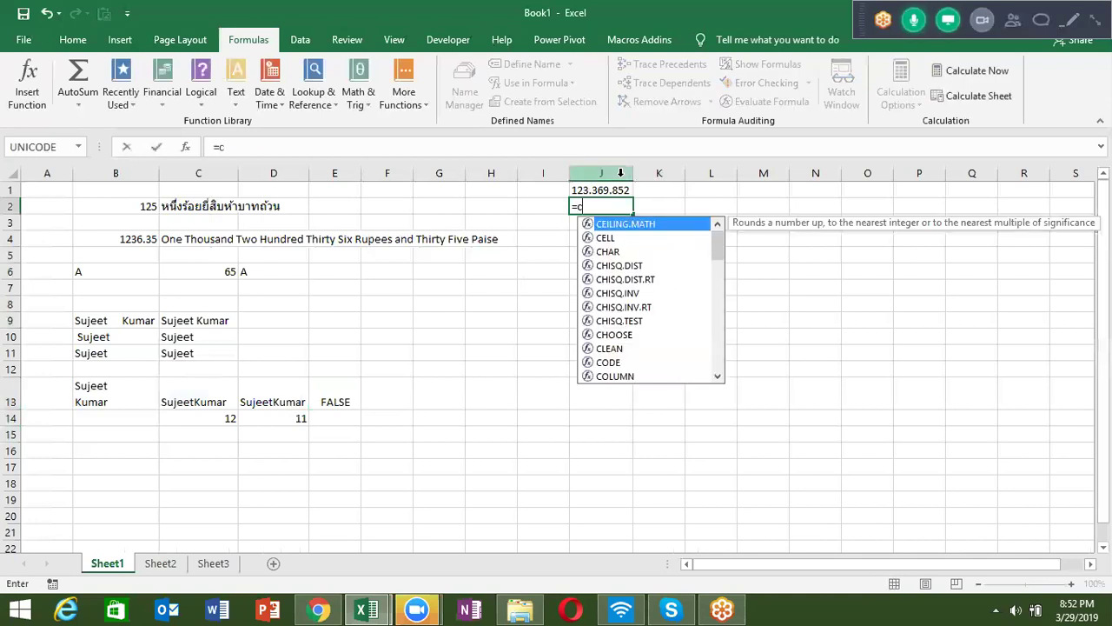
{"action": "key", "text": "BackSpace"}
{"action": "type", "text": "sub"}
{"action": "key", "text": "Tab"}
{"action": "left_click", "coordinate": [616, 189]}
{"action": "type", "text": ","}
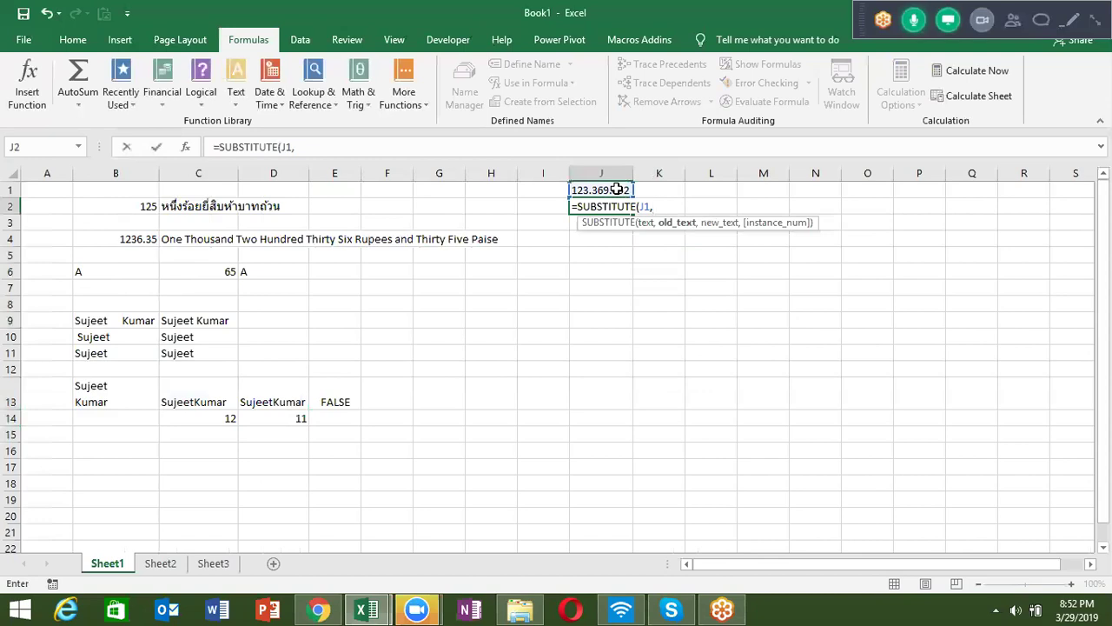
{"action": "type", "text": "\"."}
{"action": "type", "text": "\","}
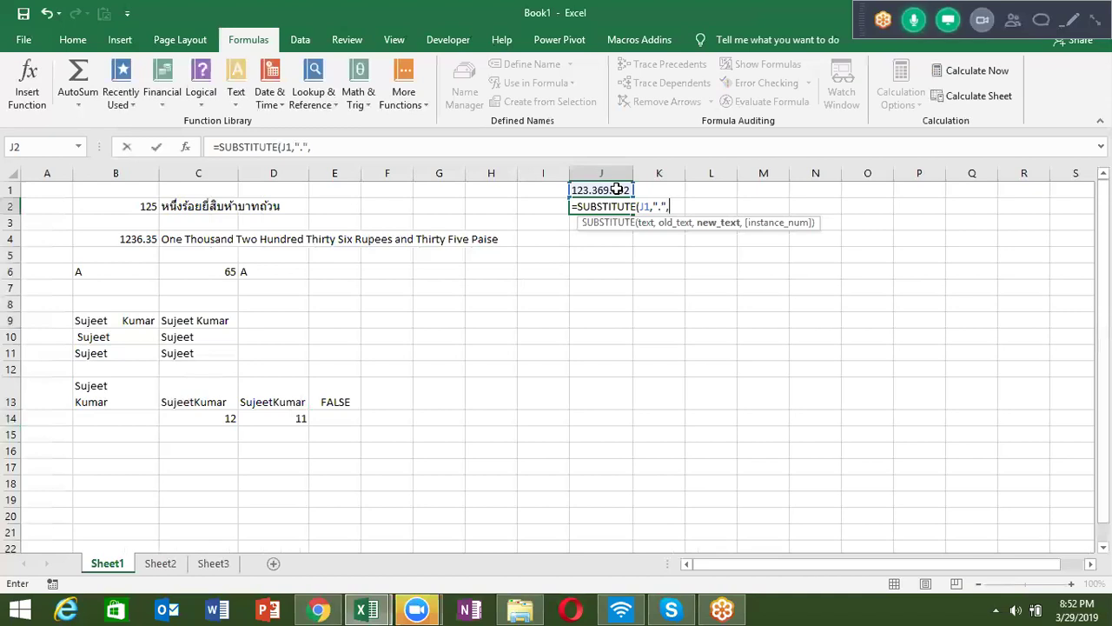
{"action": "type", "text": "\""}
{"action": "type", "text": "-\""}
{"action": "key", "text": "Return"}
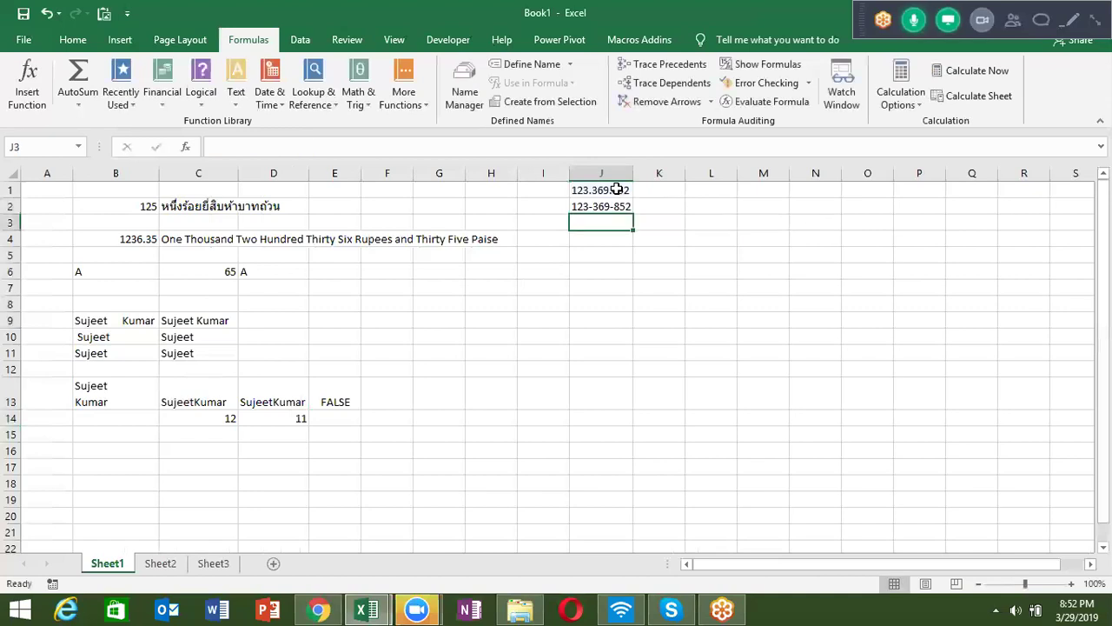
Test instance_num 1 in J2's SUBSTITUTE, then remove it so every dot is replaced again
{"action": "double_click", "coordinate": [620, 206]}
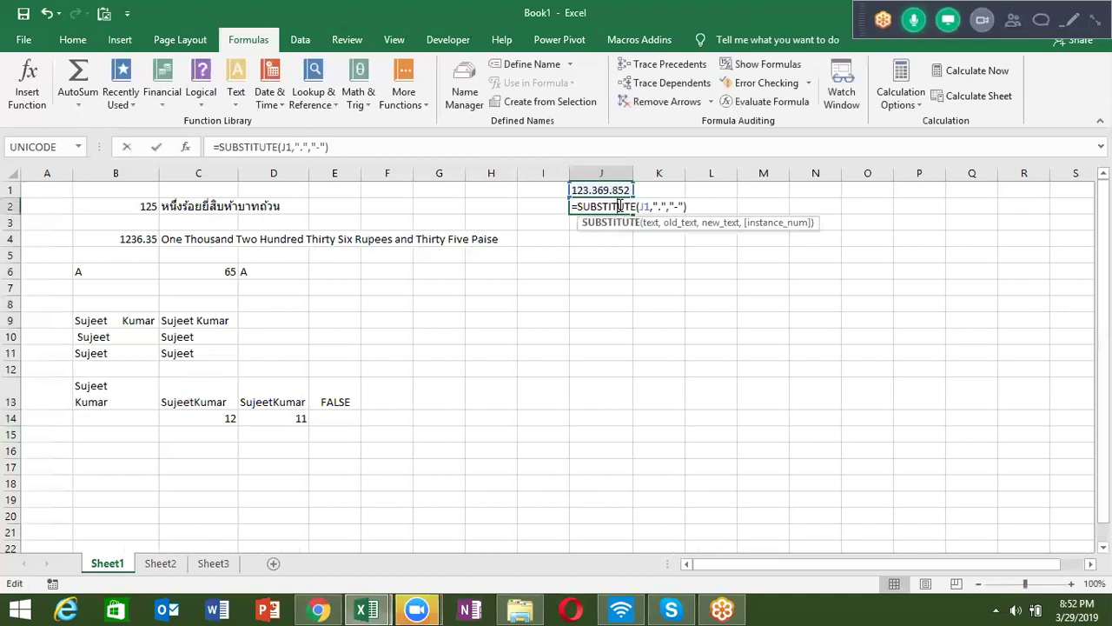
{"action": "key", "text": "BackSpace"}
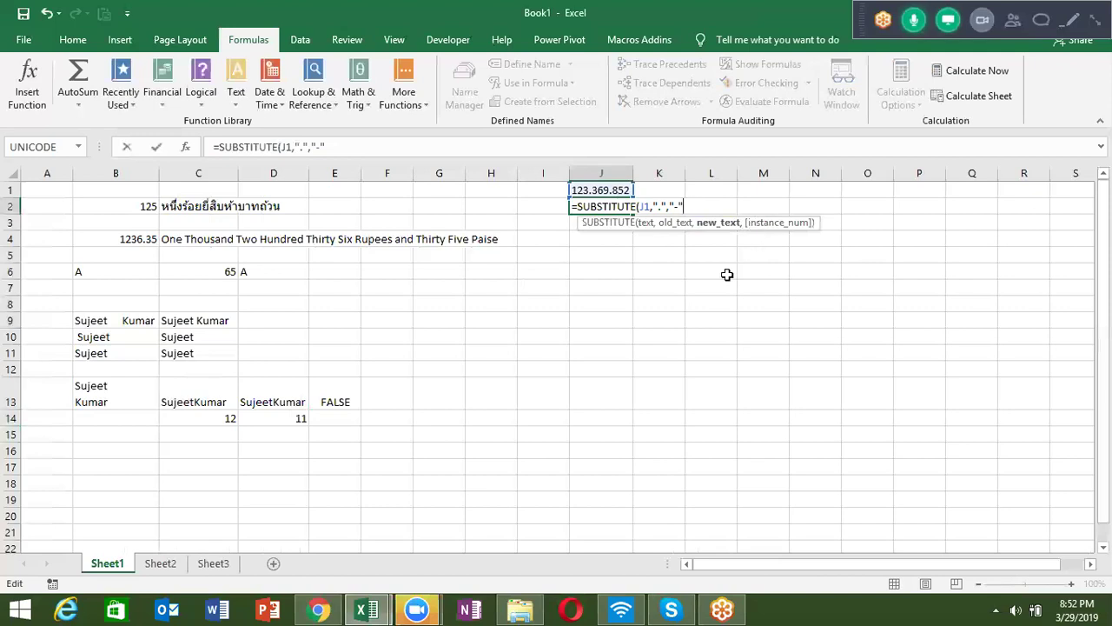
{"action": "type", "text": ",1"}
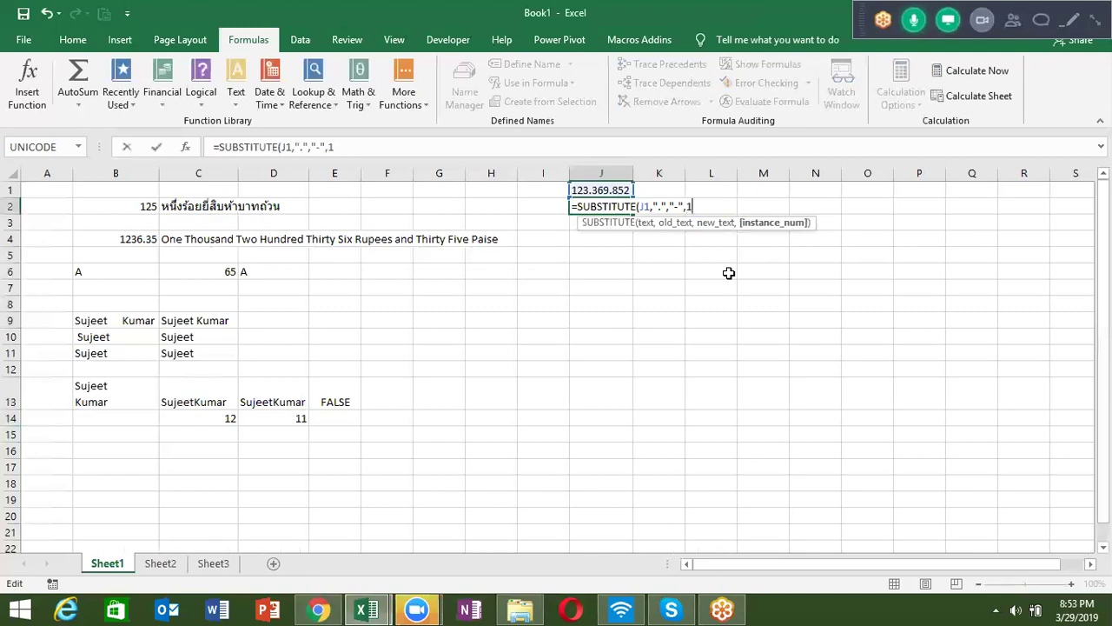
{"action": "key", "text": "Return"}
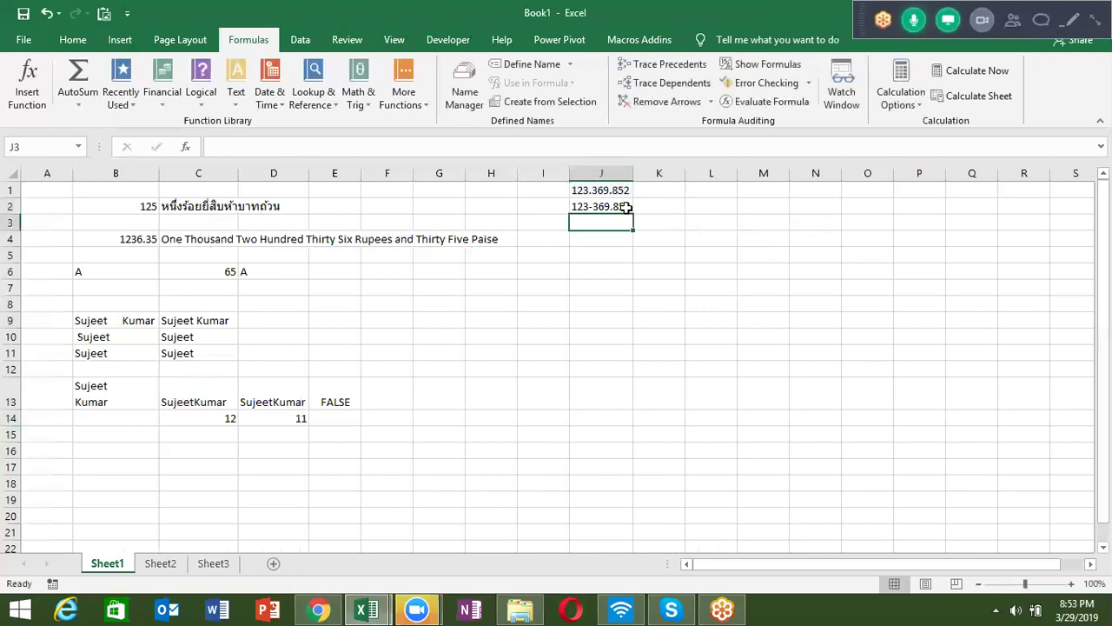
{"action": "left_click", "coordinate": [625, 207]}
{"action": "double_click", "coordinate": [625, 207]}
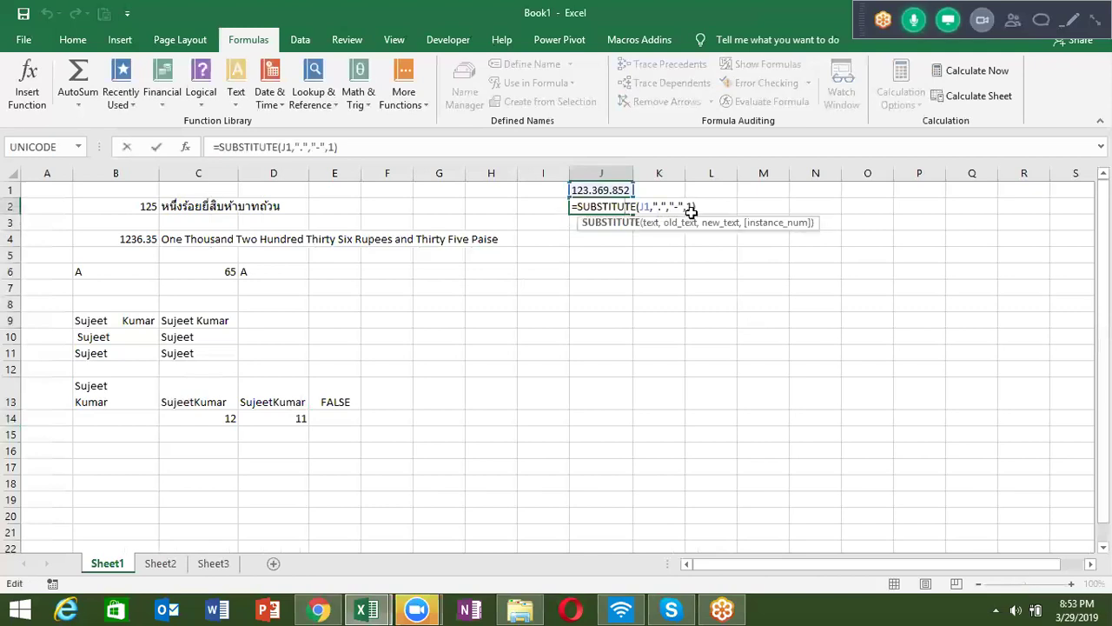
{"action": "left_click", "coordinate": [691, 207]}
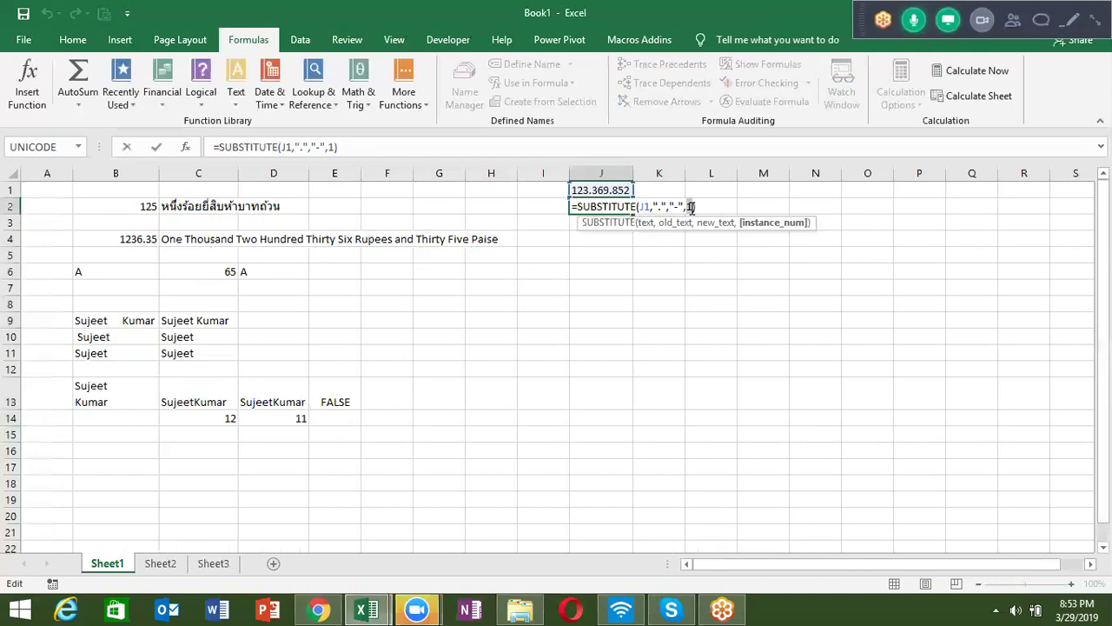
{"action": "key", "text": "BackSpace"}
{"action": "key", "text": "BackSpace"}
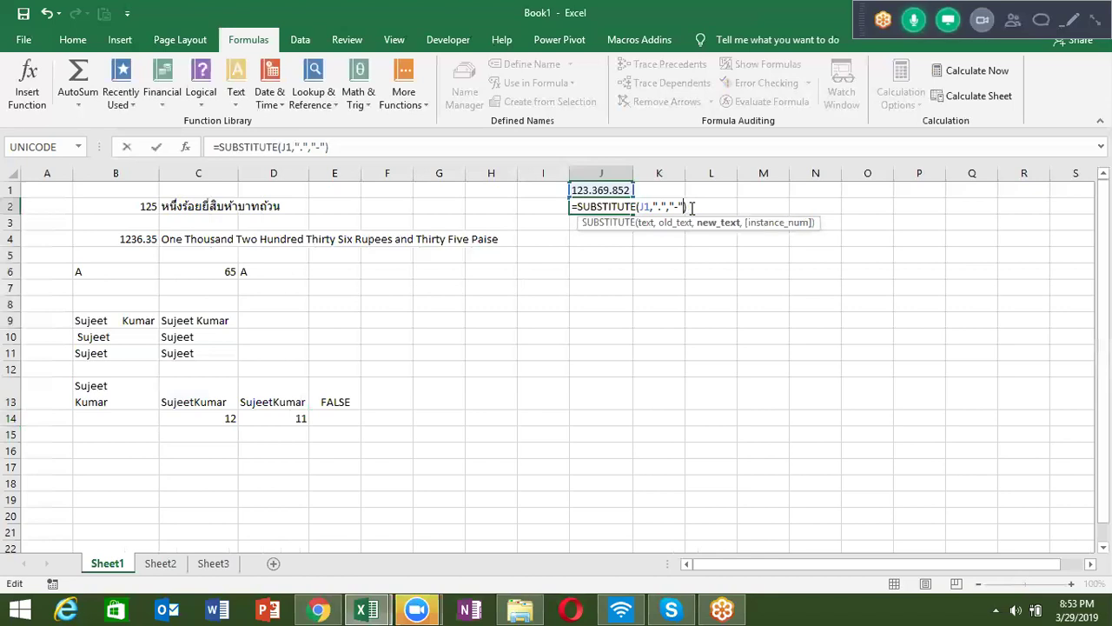
{"action": "key", "text": "Return"}
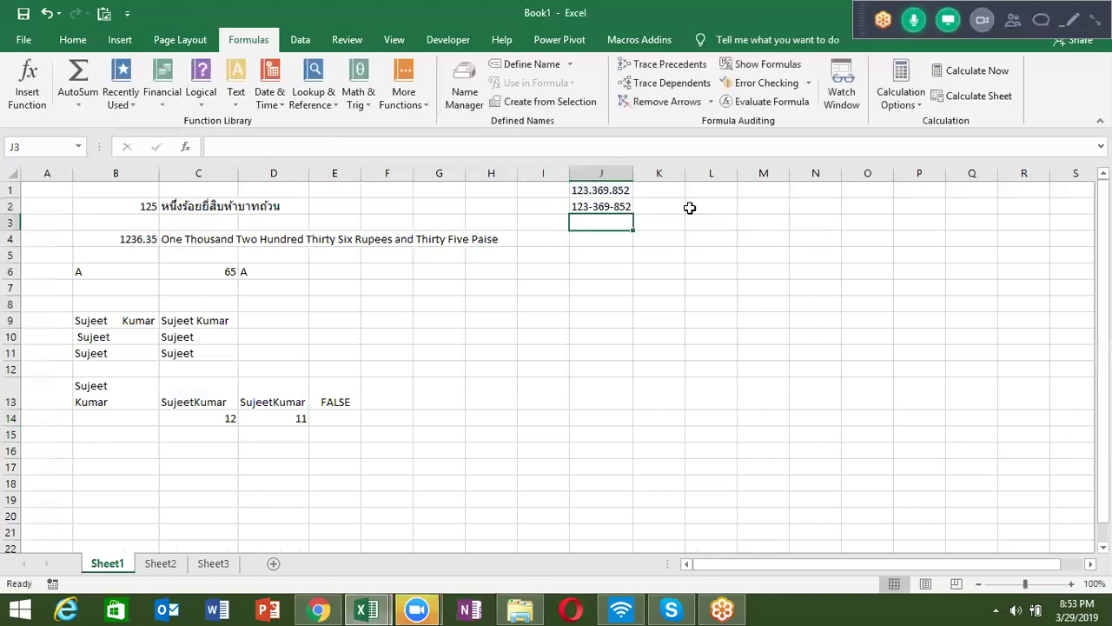
{"action": "key", "text": "Up"}
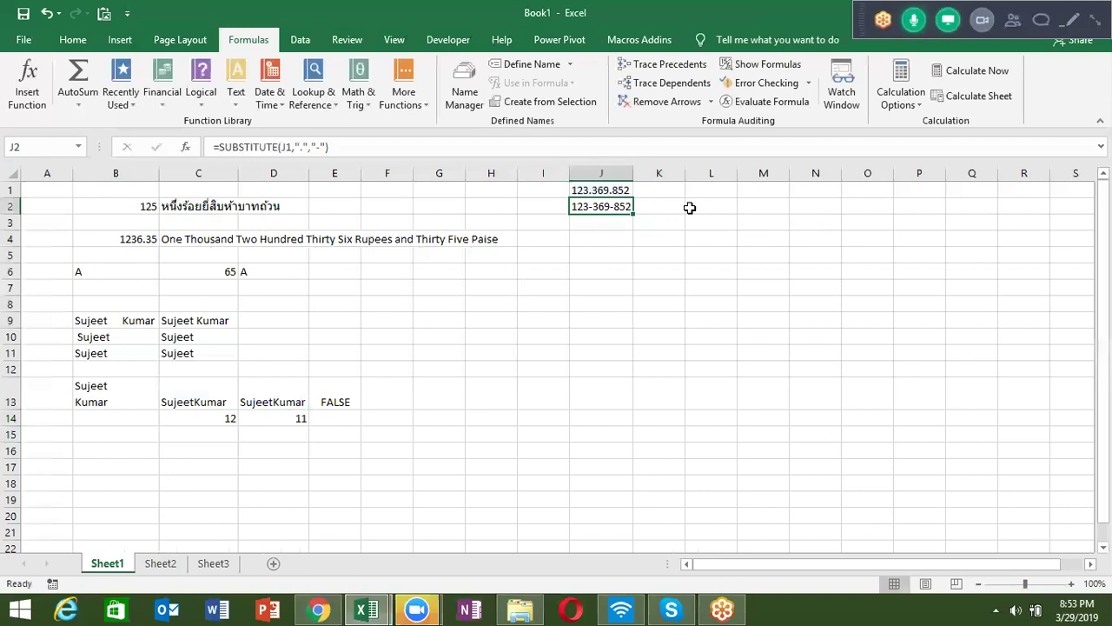
Enter =REPLACE(J2,4,1,"/") in J3 to swap the fourth character for a slash
{"action": "key", "text": "Down"}
{"action": "type", "text": "=re"}
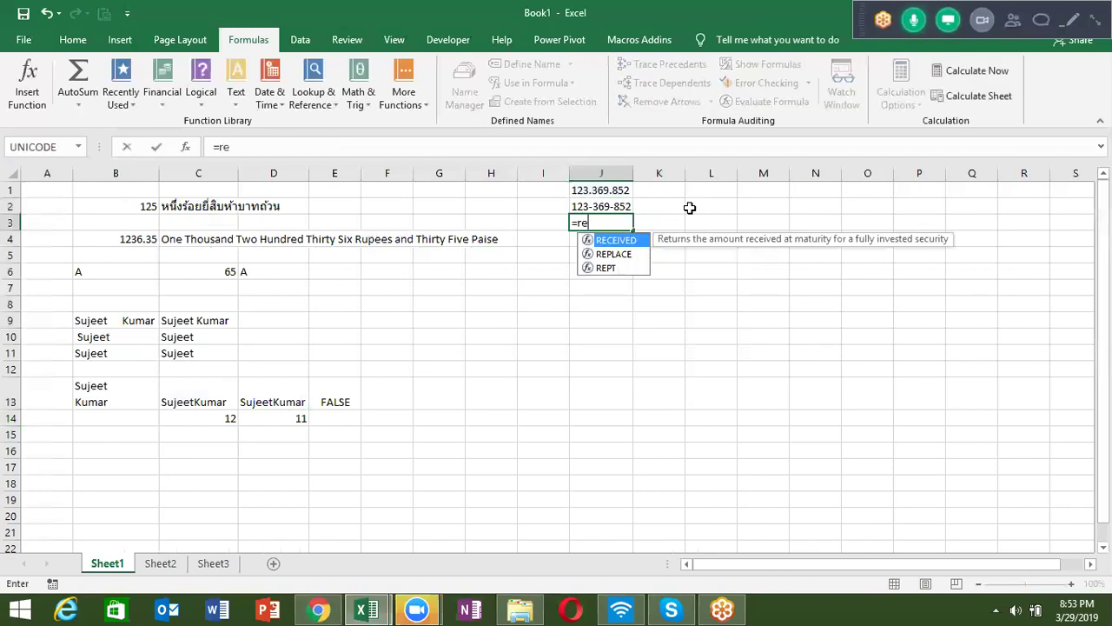
{"action": "key", "text": "Down"}
{"action": "key", "text": "Tab"}
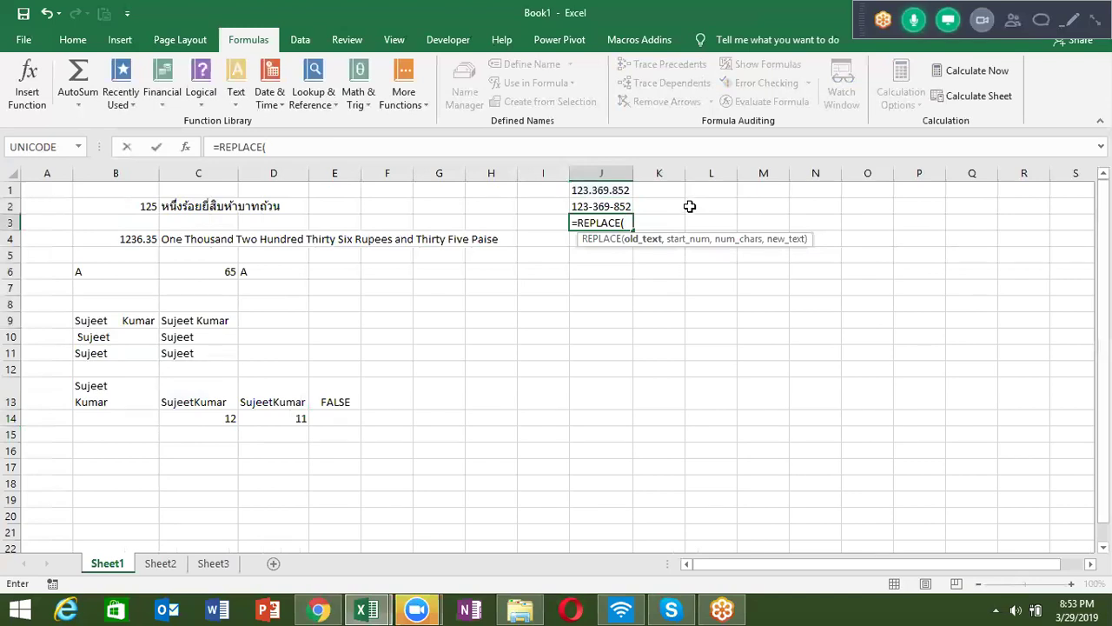
{"action": "left_click", "coordinate": [616, 204]}
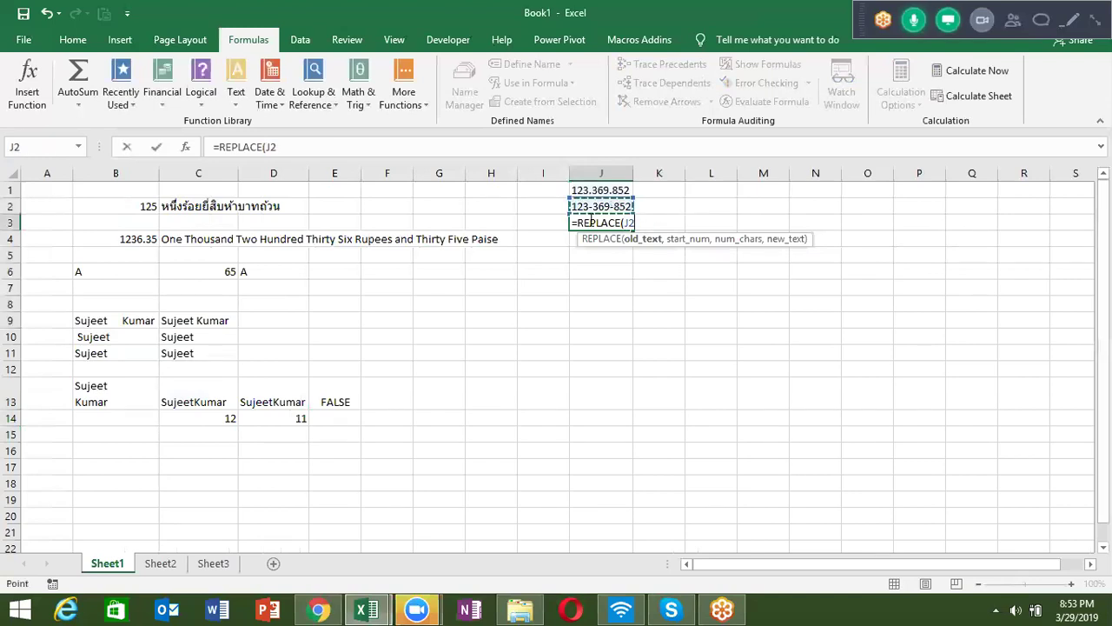
{"action": "type", "text": ","}
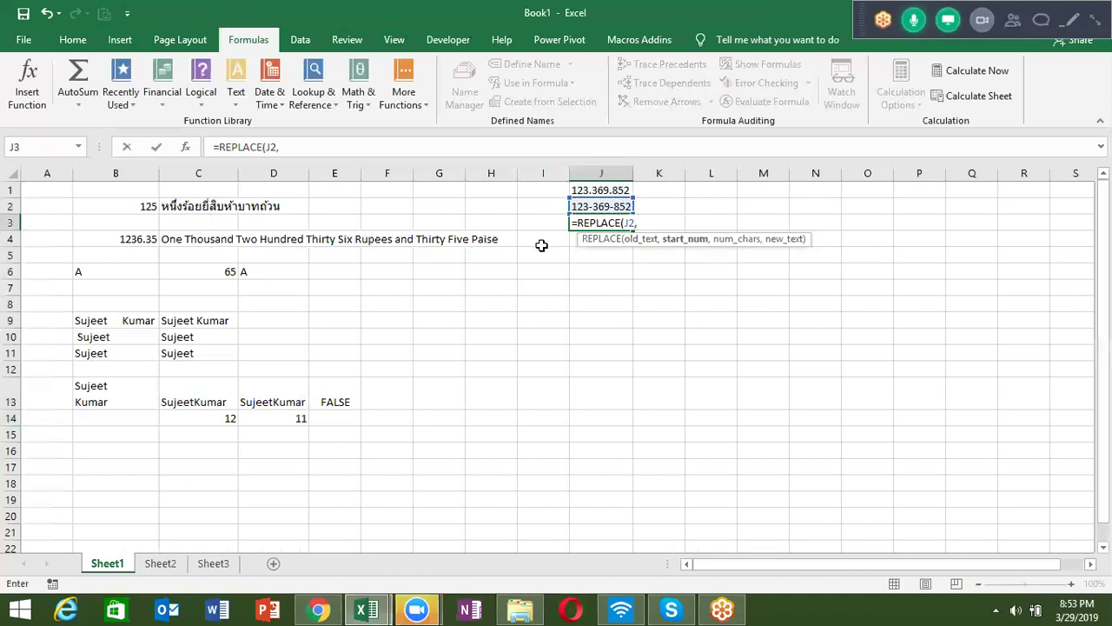
{"action": "type", "text": "4"}
{"action": "type", "text": ",1"}
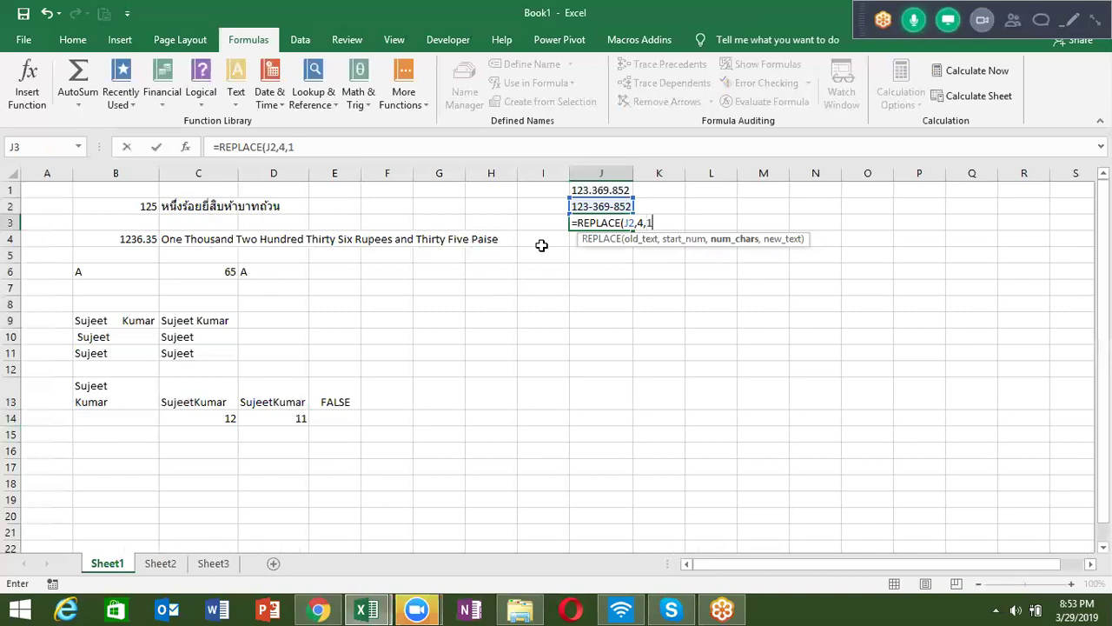
{"action": "type", "text": ",\""}
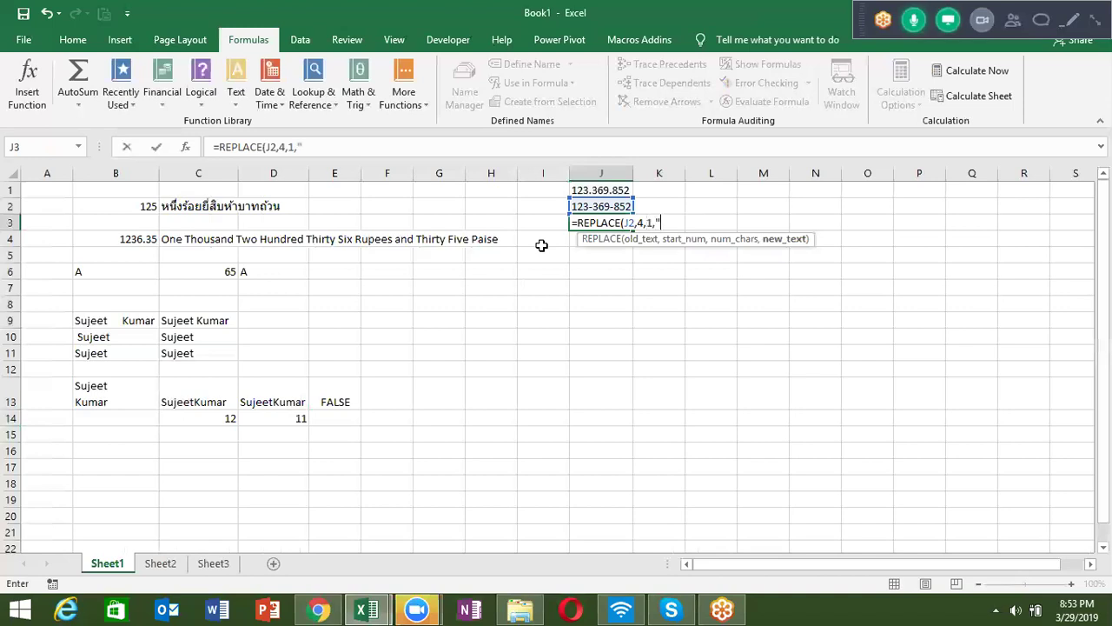
{"action": "type", "text": "/\""}
{"action": "key", "text": "Return"}
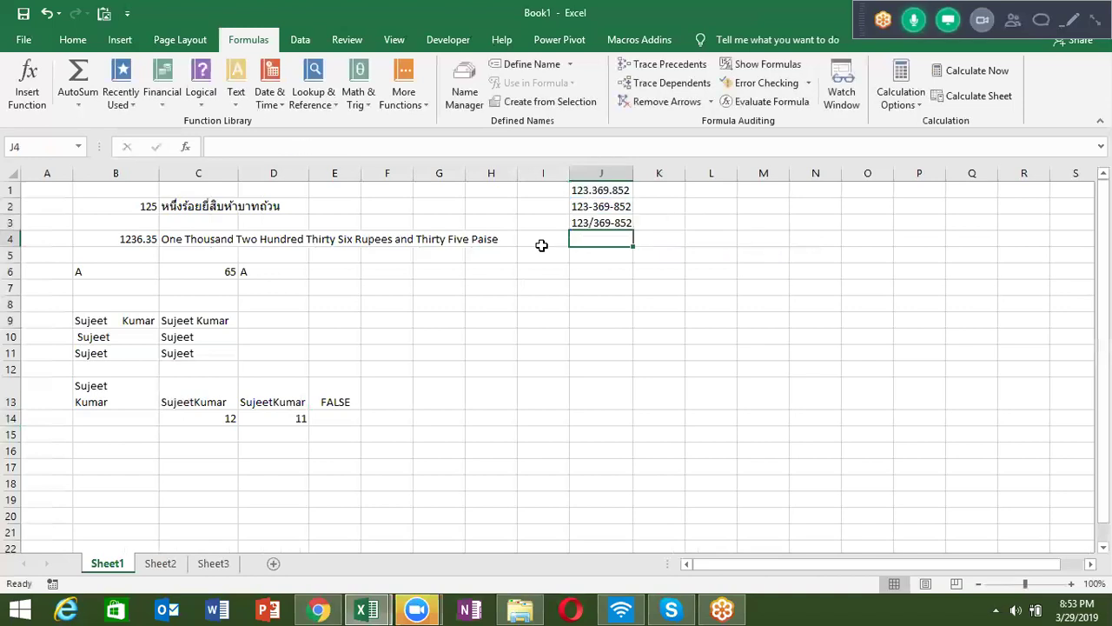
Try num_chars 2 in J3's REPLACE, then undo back to replacing one character
{"action": "key", "text": "Up"}
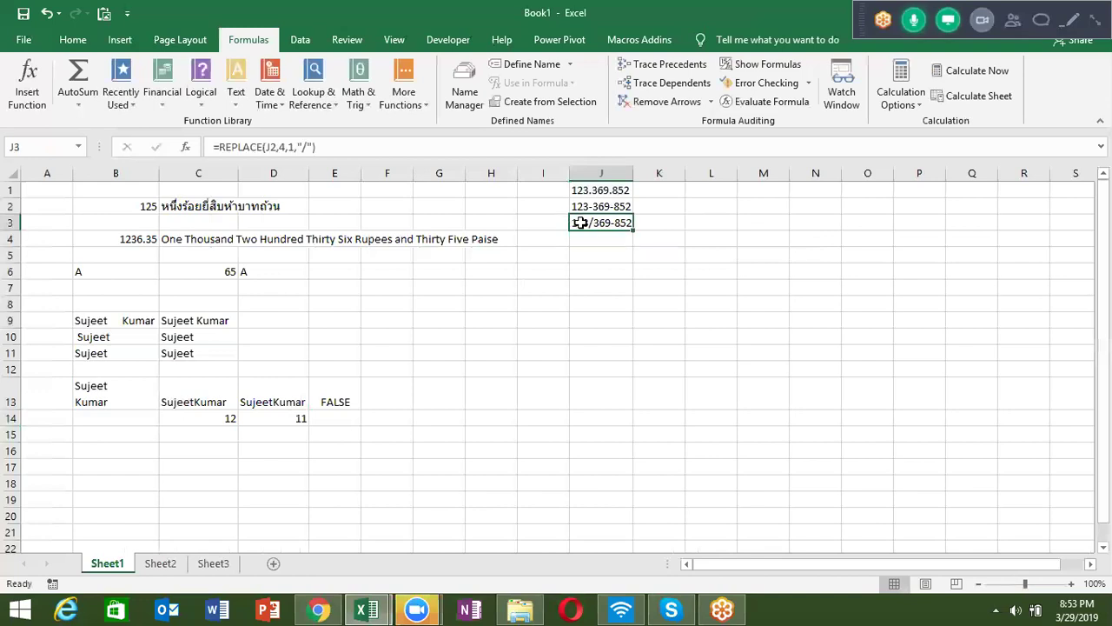
{"action": "double_click", "coordinate": [583, 223]}
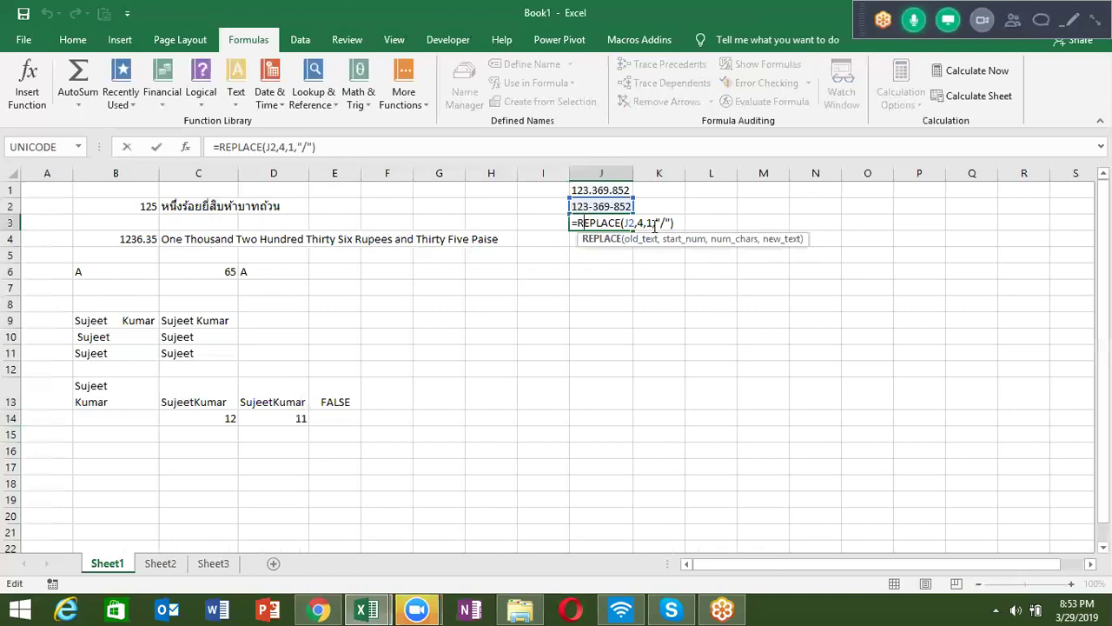
{"action": "left_click", "coordinate": [650, 223]}
{"action": "key", "text": "BackSpace"}
{"action": "type", "text": "2"}
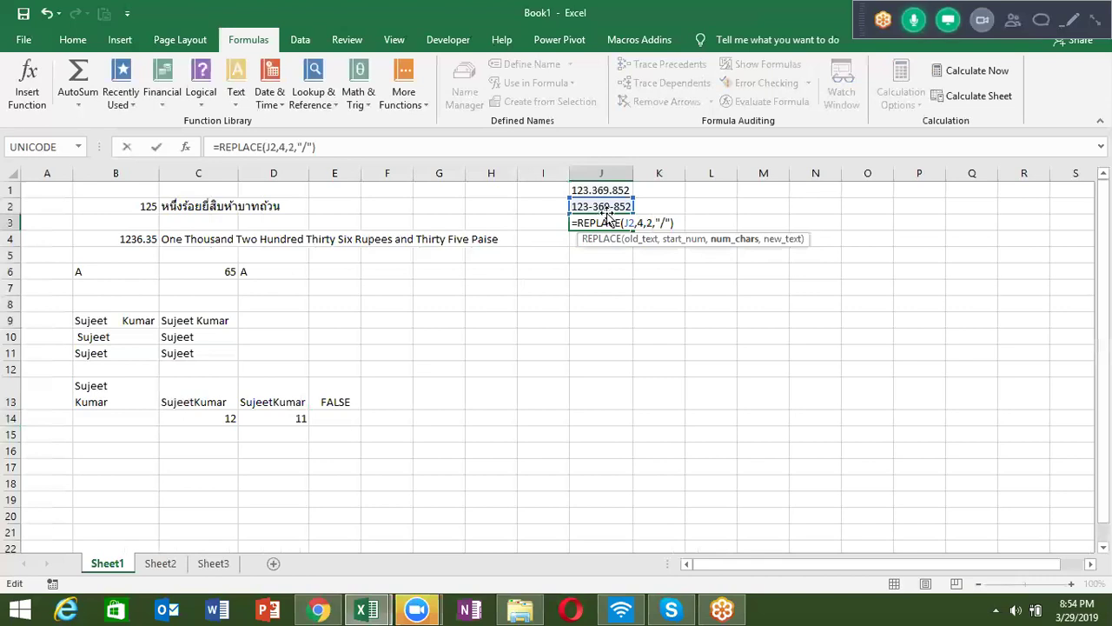
{"action": "key", "text": "Return"}
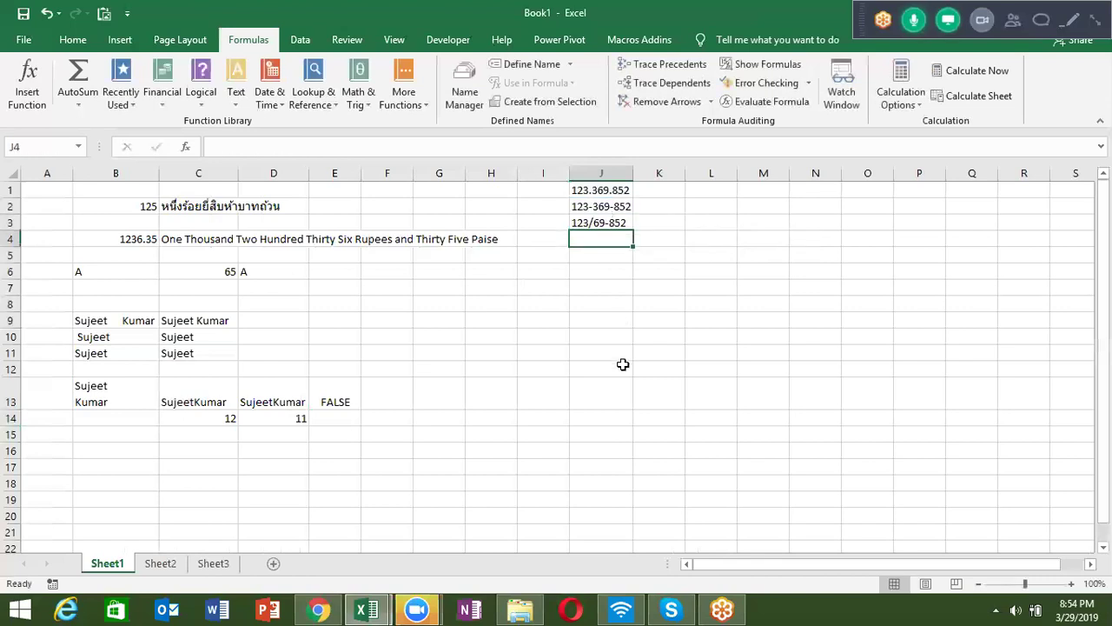
{"action": "key", "text": "ctrl+z"}
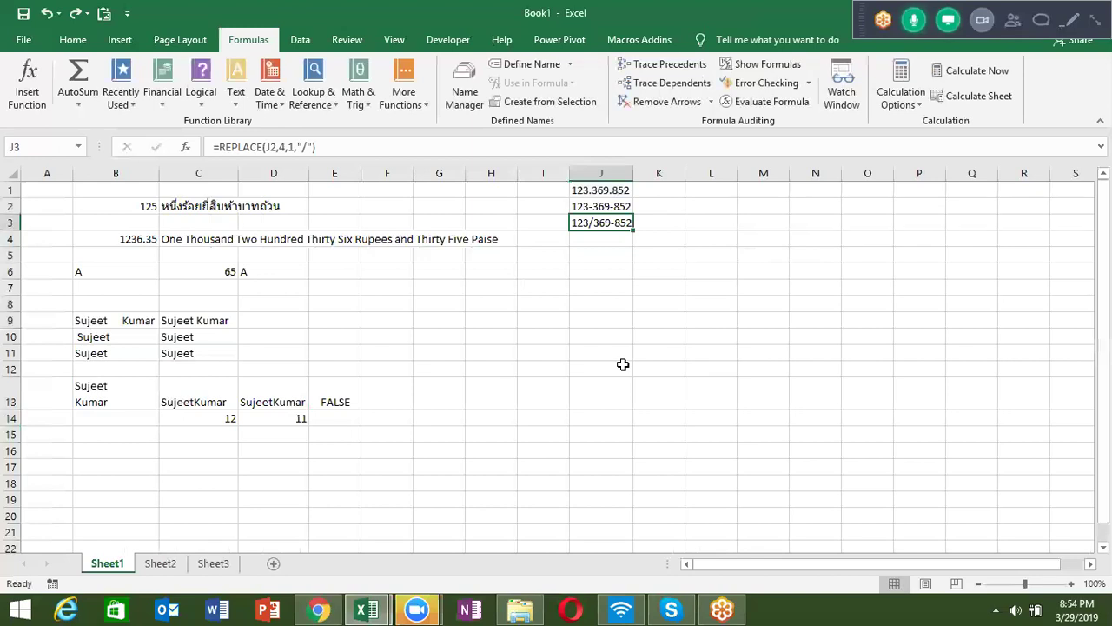
{"action": "left_click", "coordinate": [100, 437]}
{"action": "type", "text": "=sub"}
{"action": "key", "text": "Tab"}
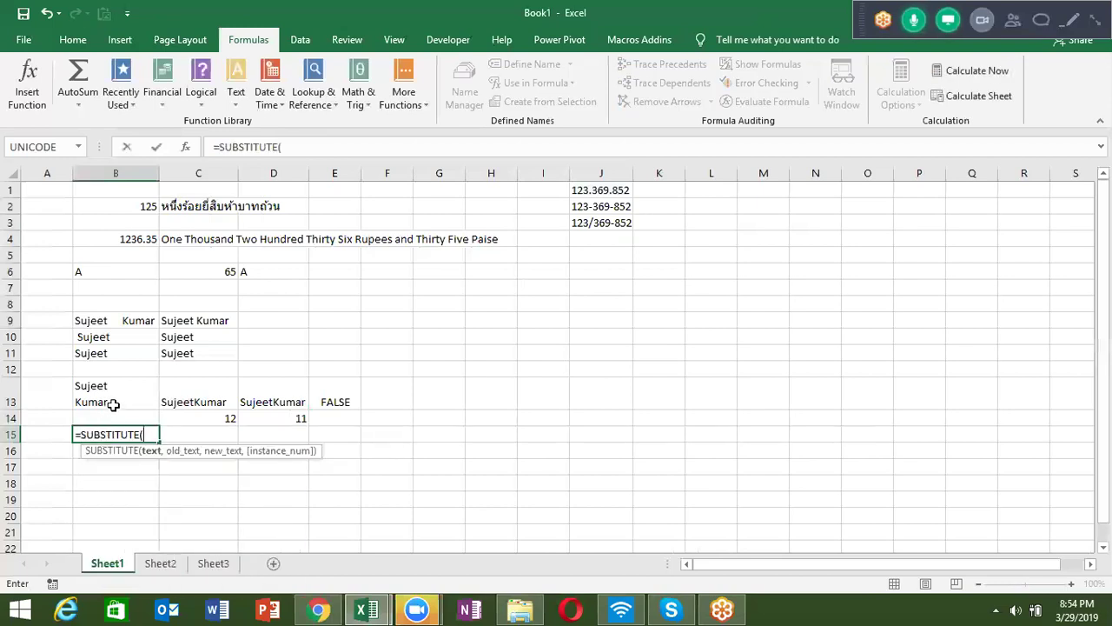
{"action": "left_click", "coordinate": [112, 404]}
{"action": "type", "text": ","}
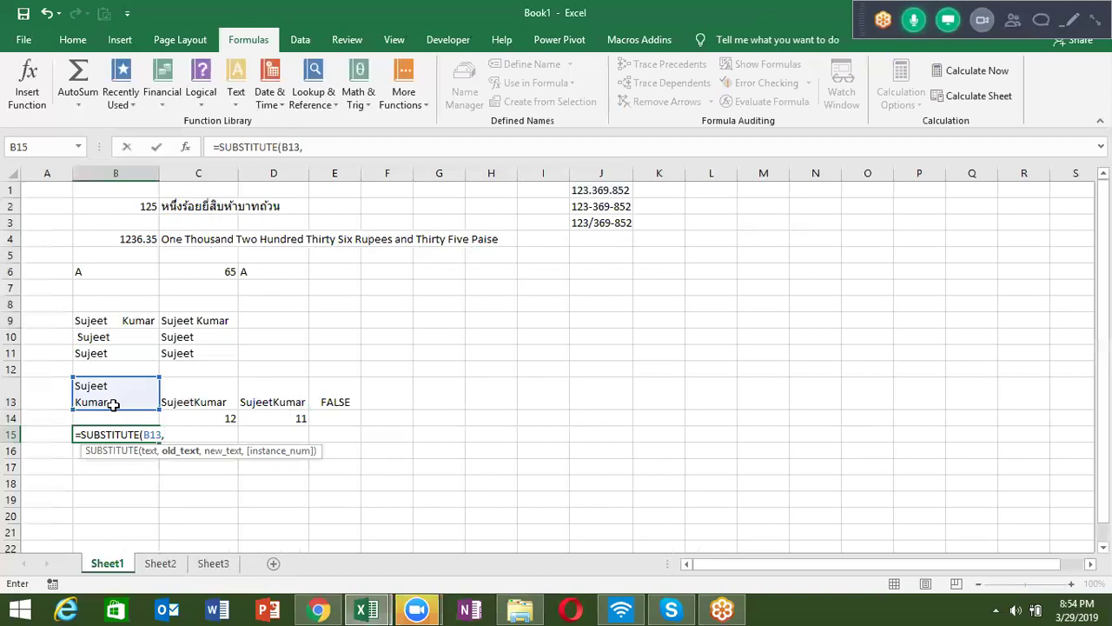
{"action": "type", "text": "\""}
{"action": "key", "text": "alt+Return"}
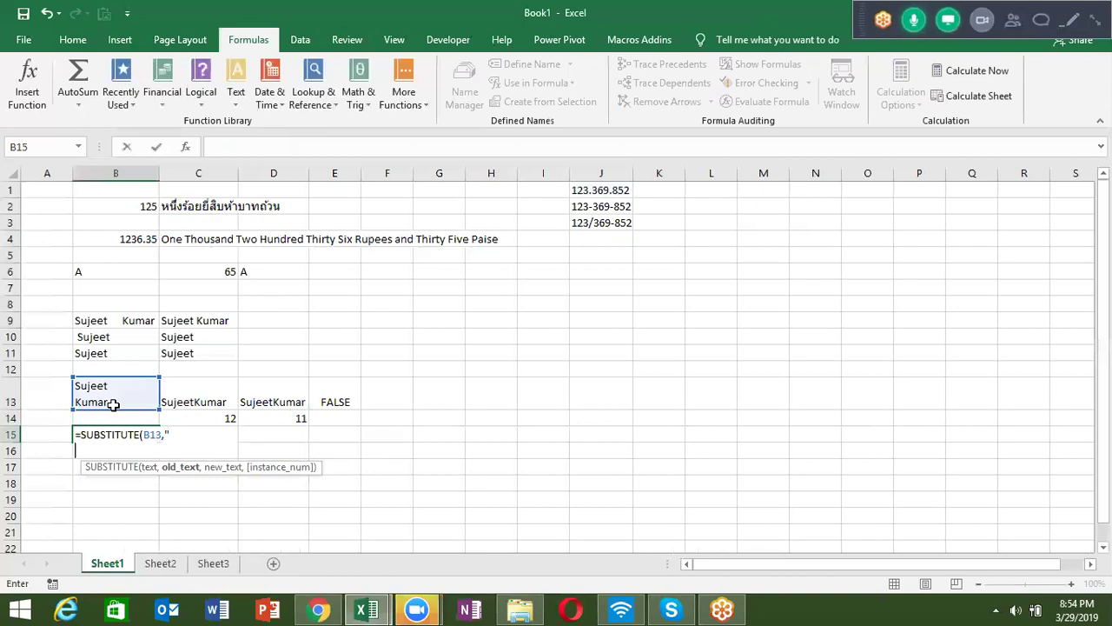
{"action": "key", "text": "Escape"}
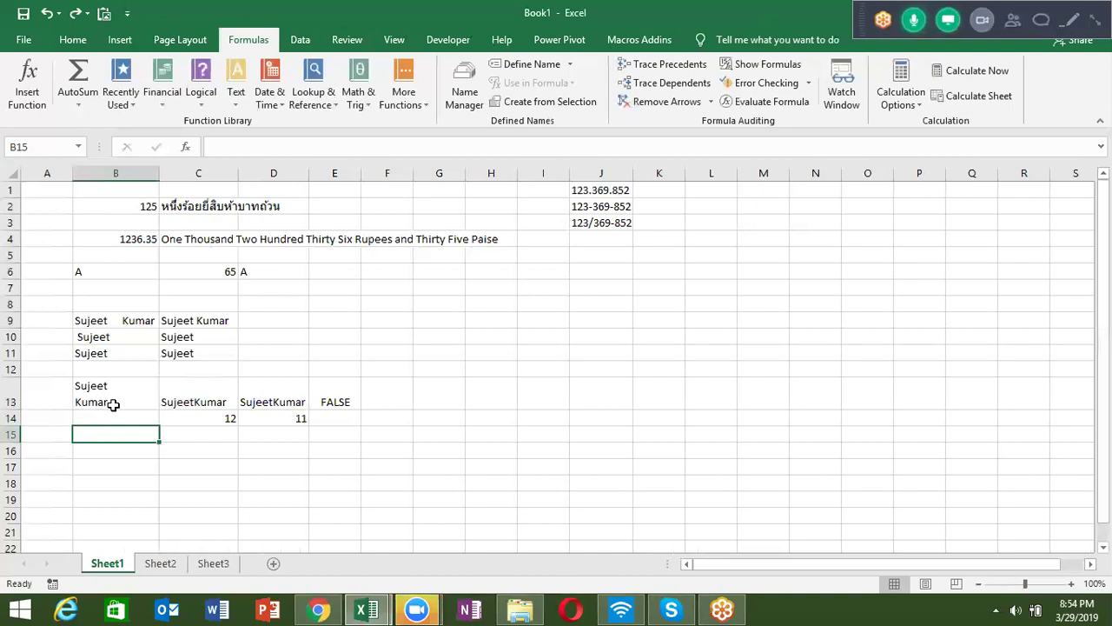
Put a line break (Alt+Enter) into cell E6
{"action": "left_click", "coordinate": [103, 273]}
{"action": "left_click_drag", "start_coordinate": [217, 265], "coordinate": [245, 268]}
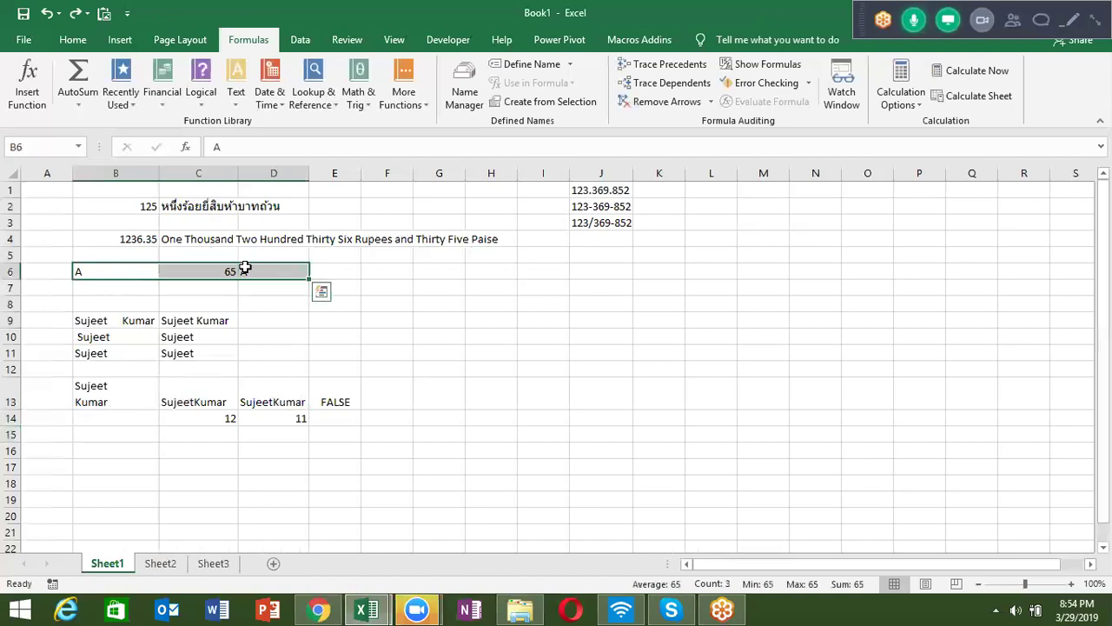
{"action": "double_click", "coordinate": [347, 272]}
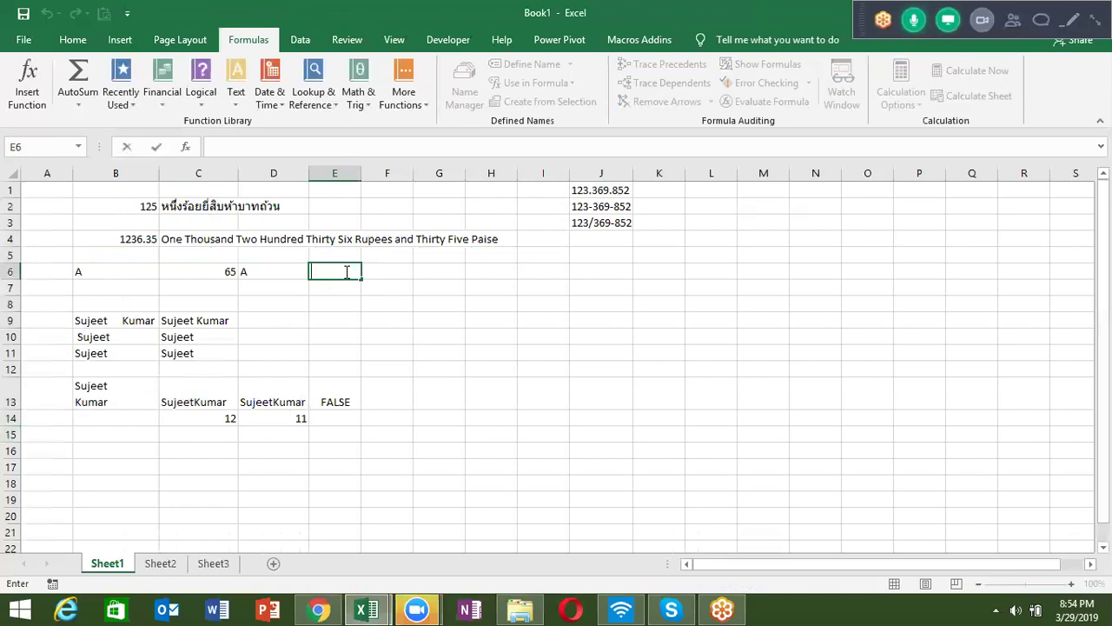
{"action": "key", "text": "alt+Return"}
{"action": "key", "text": "Return"}
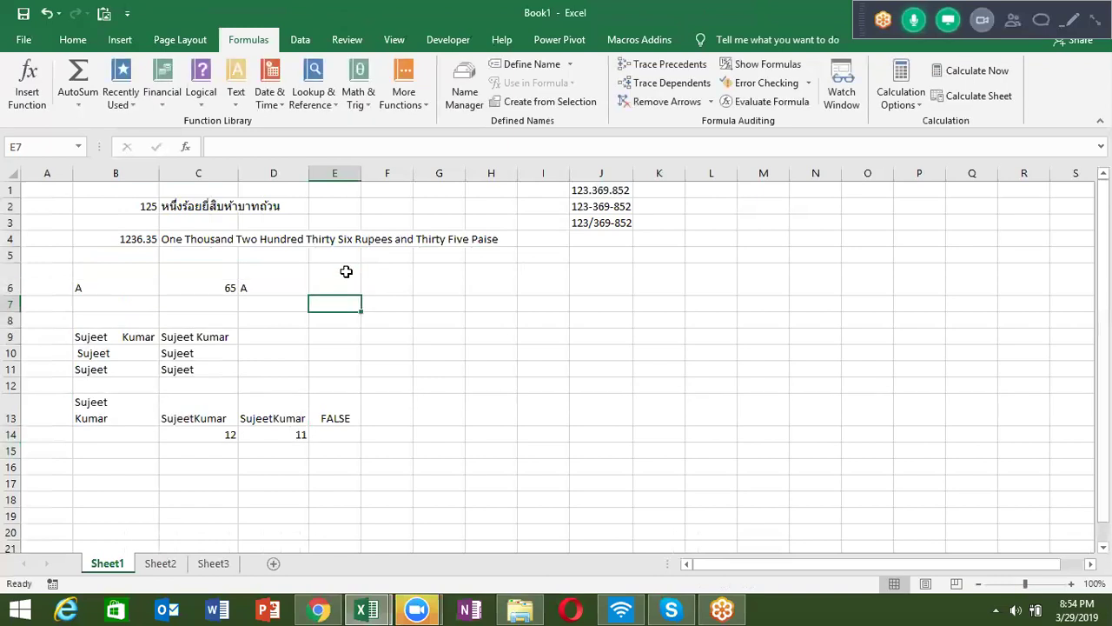
{"action": "left_click", "coordinate": [346, 272]}
{"action": "key", "text": "Down"}
{"action": "left_click", "coordinate": [346, 272]}
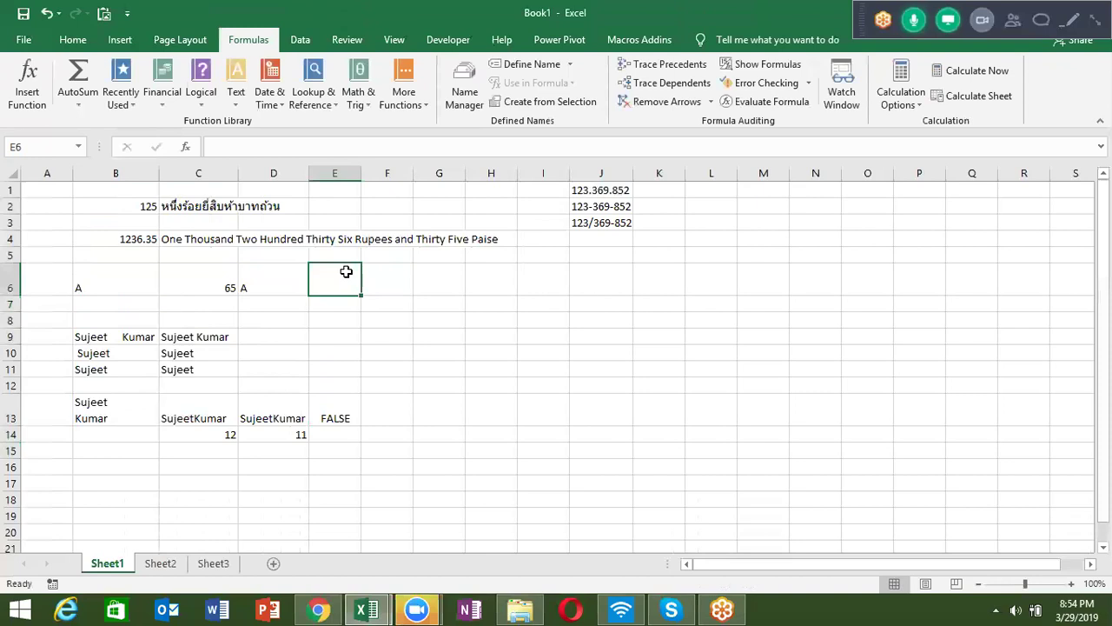
{"action": "key", "text": "Right"}
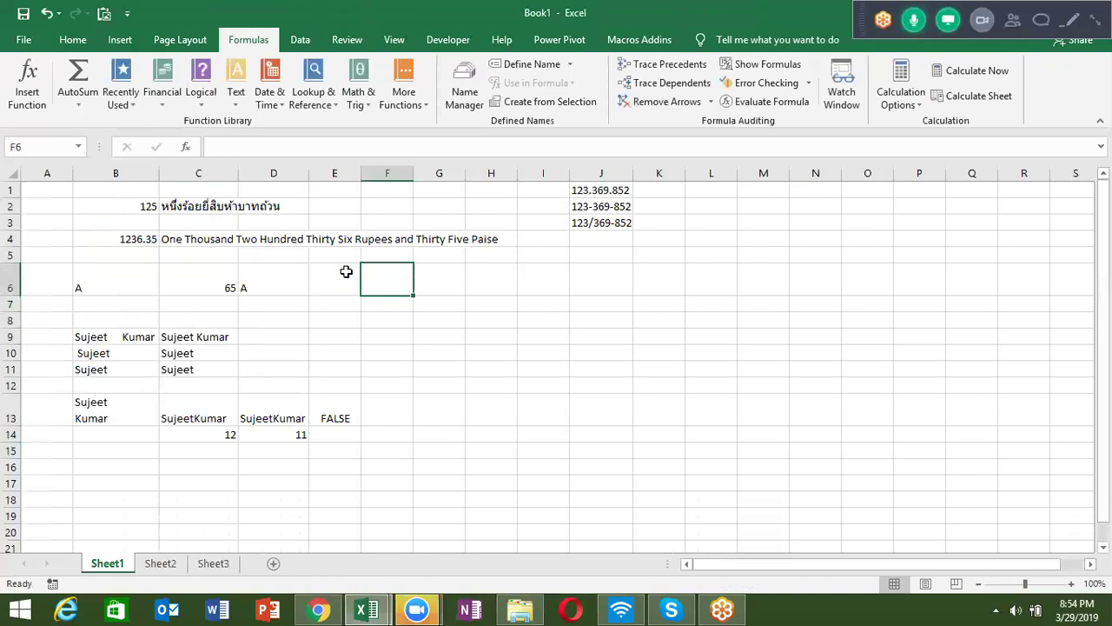
Enter =CODE(E6) in F6, returning 10
{"action": "type", "text": "=code"}
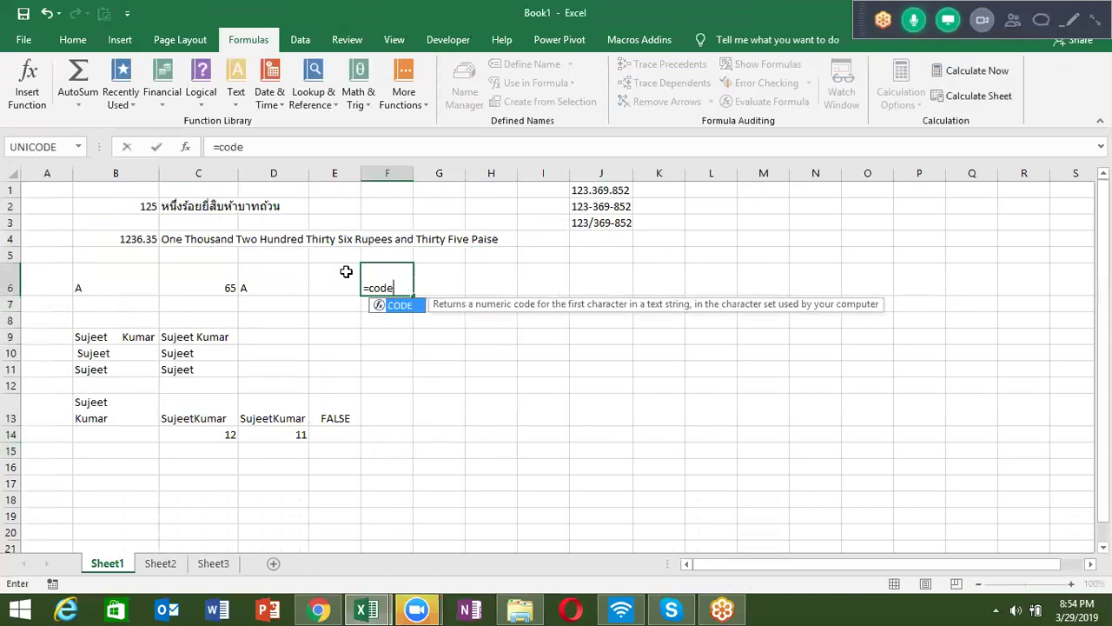
{"action": "key", "text": "Tab"}
{"action": "left_click", "coordinate": [346, 272]}
{"action": "key", "text": "Return"}
{"action": "key", "text": "Up"}
Enter =CHAR(10) in G6 and inspect E6's contents
{"action": "key", "text": "Right"}
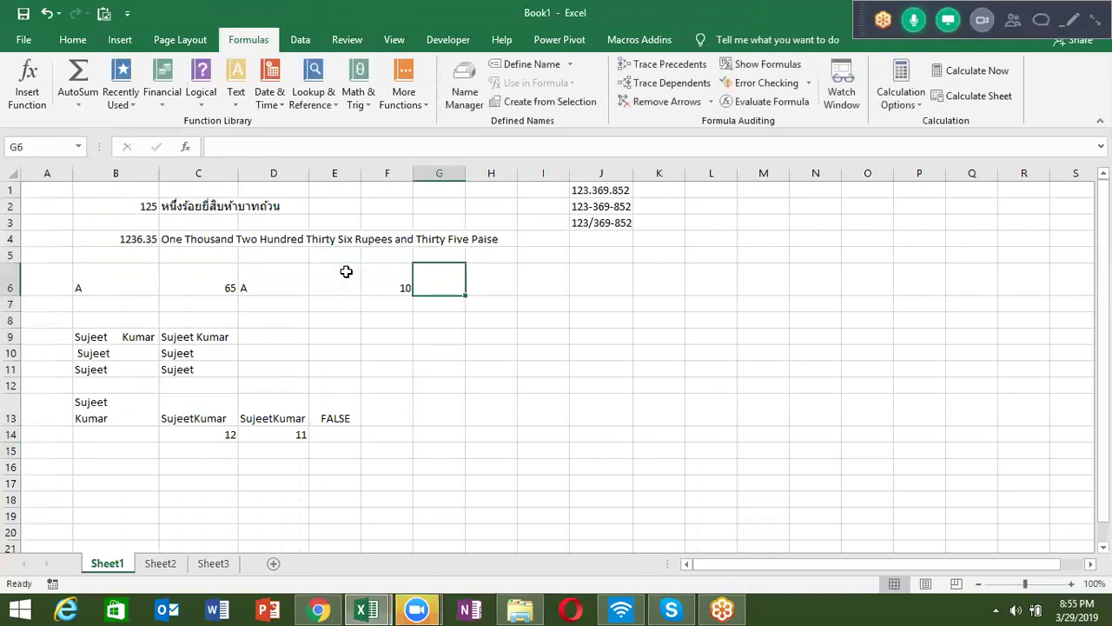
{"action": "type", "text": "=ch"}
{"action": "key", "text": "Tab"}
{"action": "type", "text": "10"}
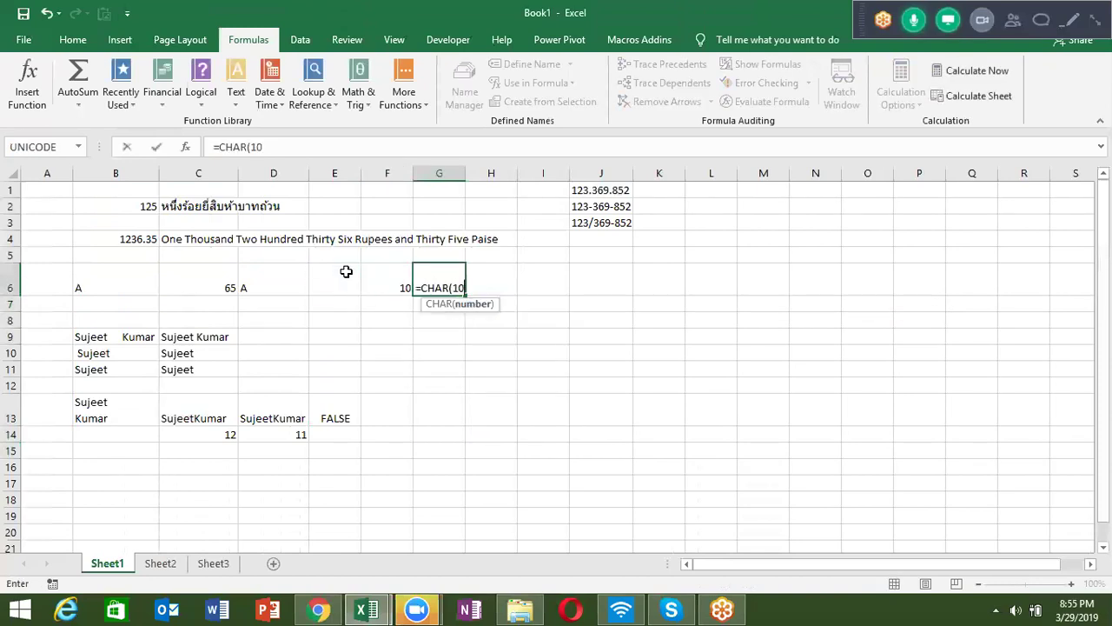
{"action": "type", "text": ")"}
{"action": "key", "text": "ctrl+Return"}
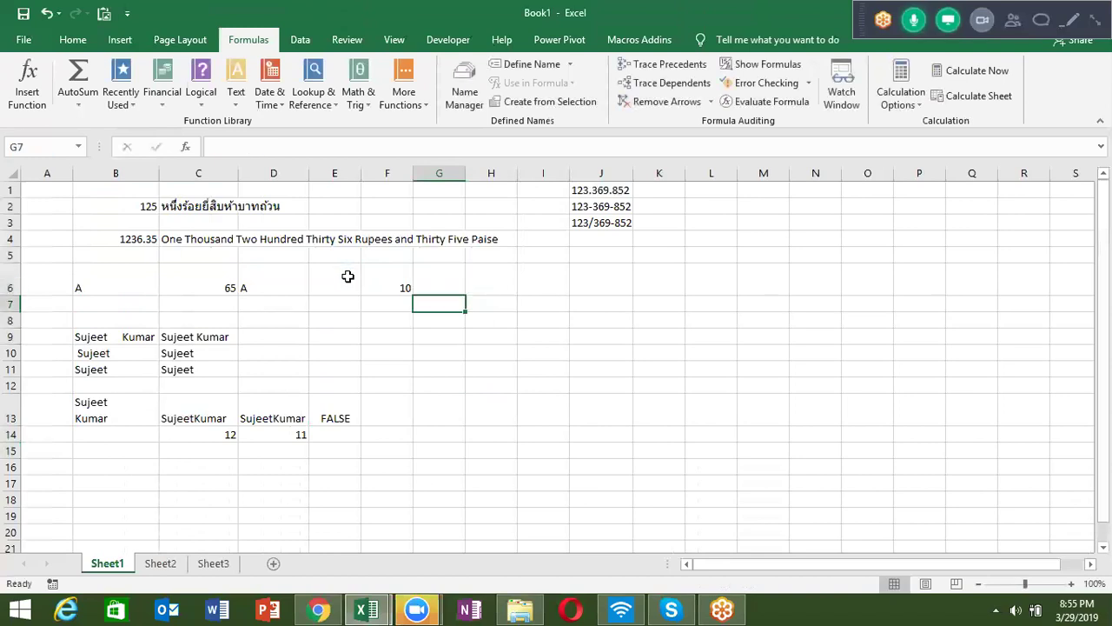
{"action": "left_click", "coordinate": [345, 276]}
{"action": "double_click", "coordinate": [347, 276]}
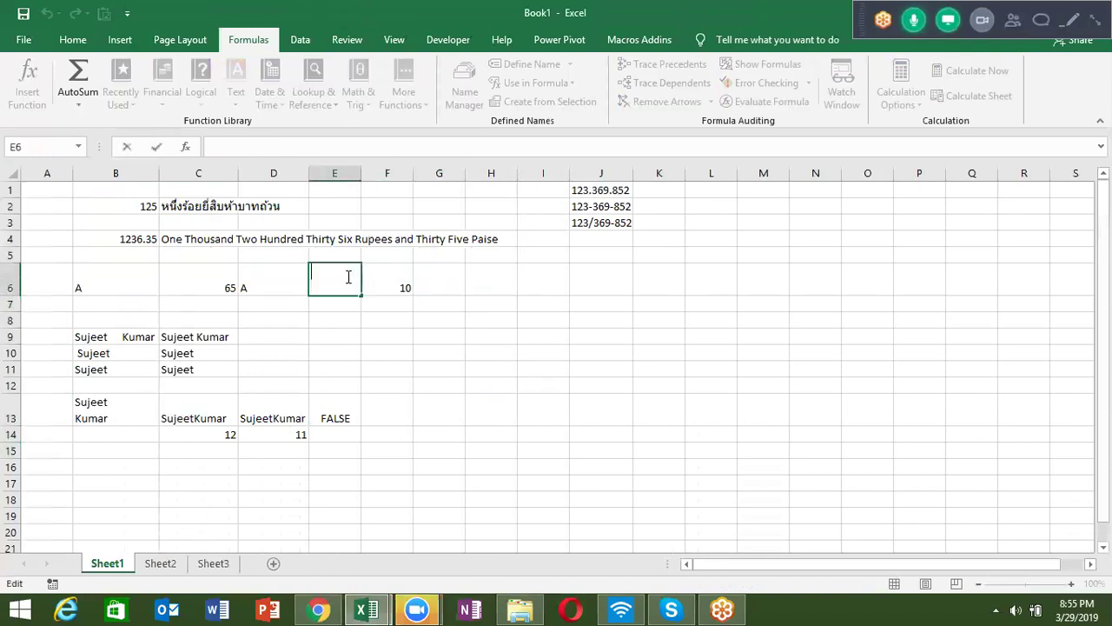
Enter =E6=G6 in H6 to compare them, returning TRUE
{"action": "left_click", "coordinate": [471, 282]}
{"action": "type", "text": "="}
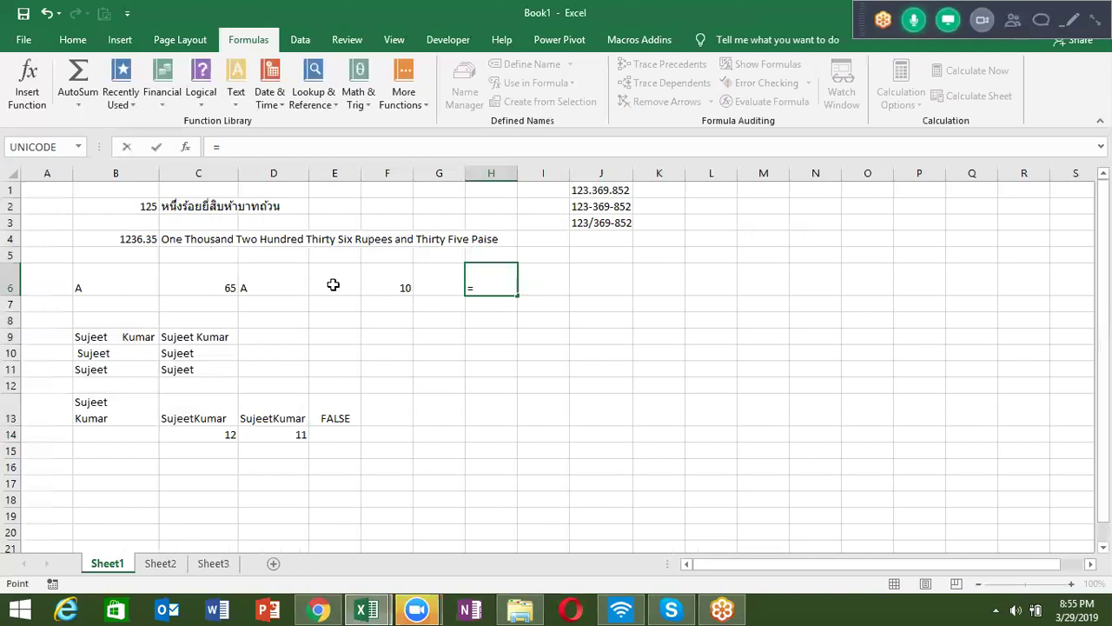
{"action": "left_click", "coordinate": [334, 284]}
{"action": "type", "text": "="}
{"action": "left_click", "coordinate": [437, 290]}
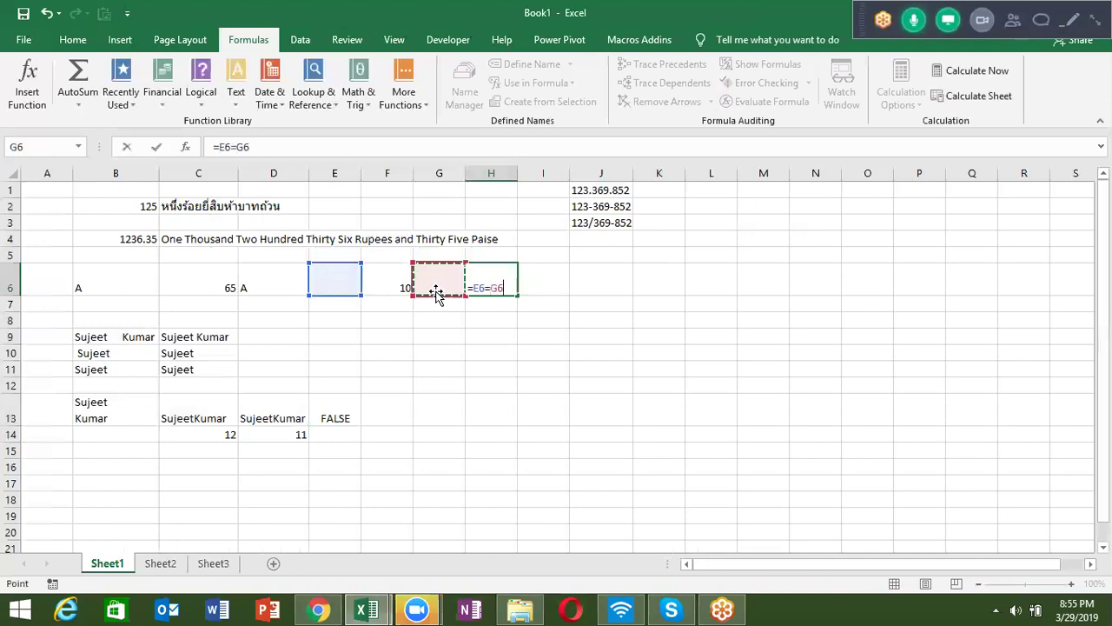
{"action": "key", "text": "Return"}
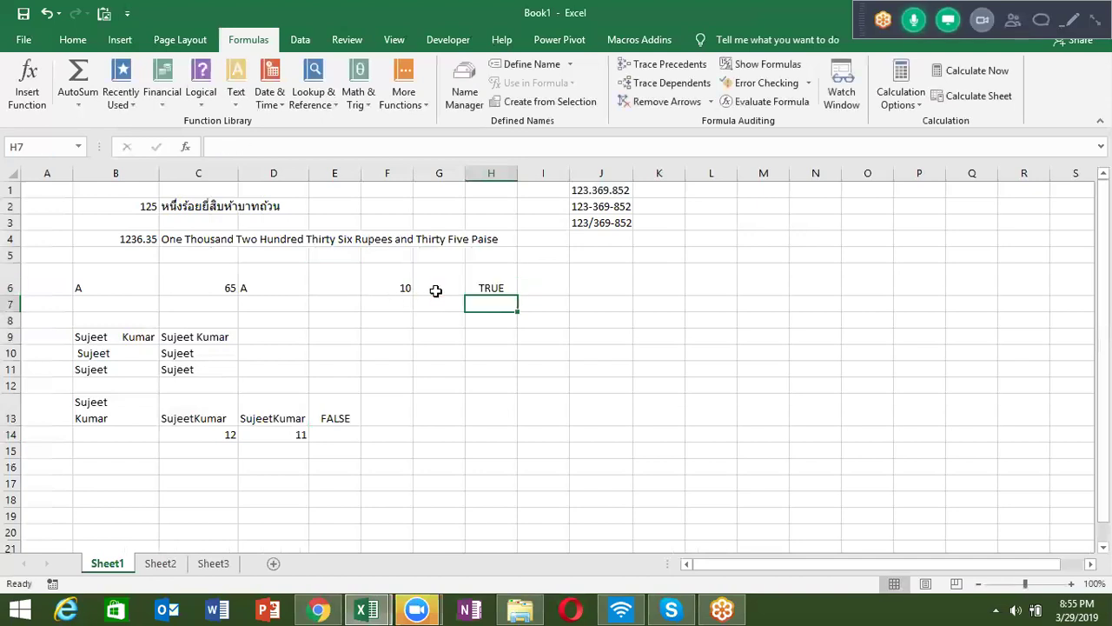
Enter =SUBSTITUTE(B13,CHAR(10)," ") in B14 to put the name on one line
{"action": "left_click", "coordinate": [112, 429]}
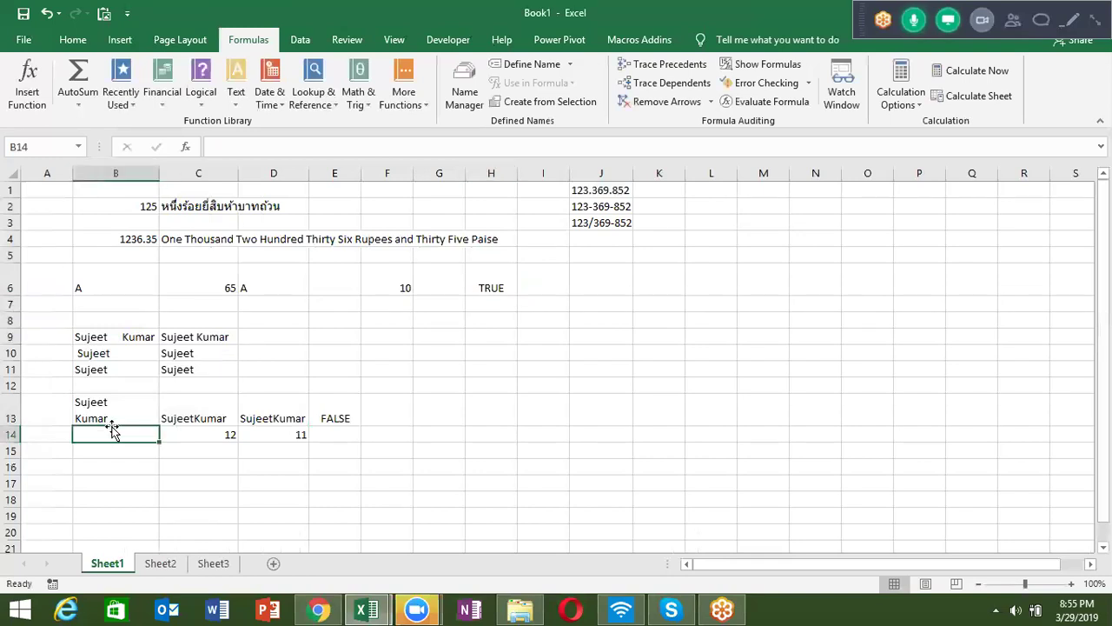
{"action": "type", "text": "=sub"}
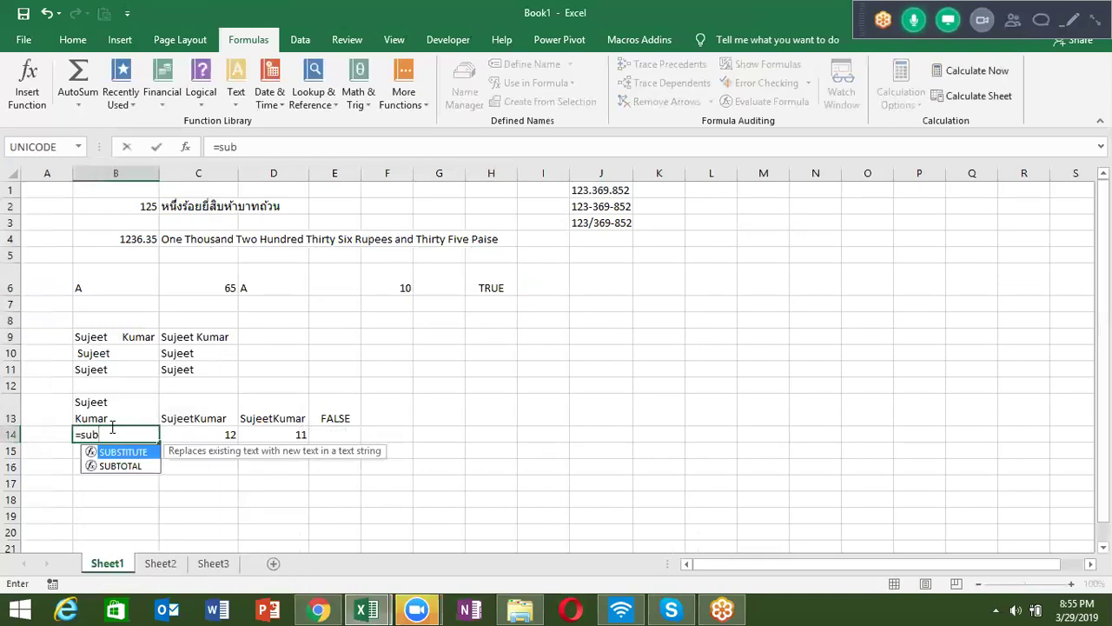
{"action": "key", "text": "Tab"}
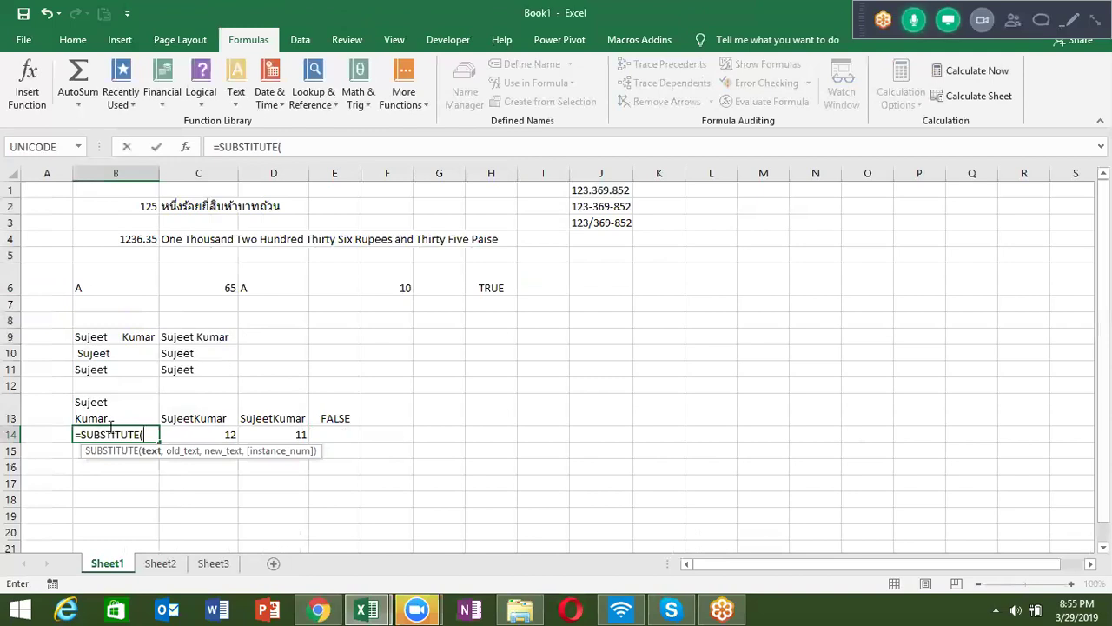
{"action": "left_click", "coordinate": [95, 412]}
{"action": "type", "text": ","}
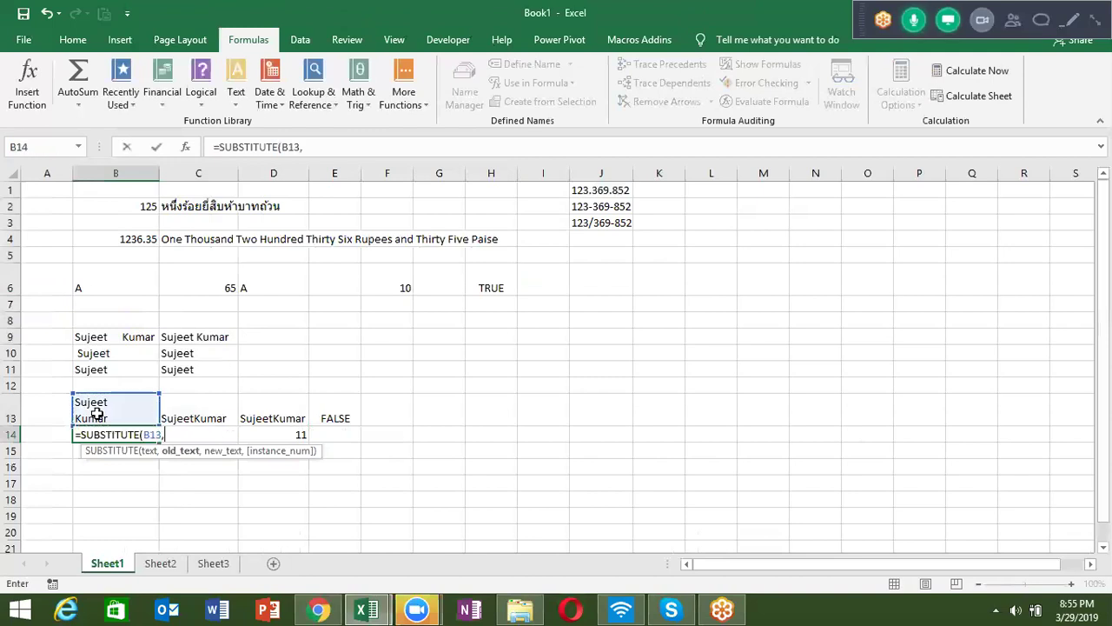
{"action": "type", "text": "ch"}
{"action": "key", "text": "Tab"}
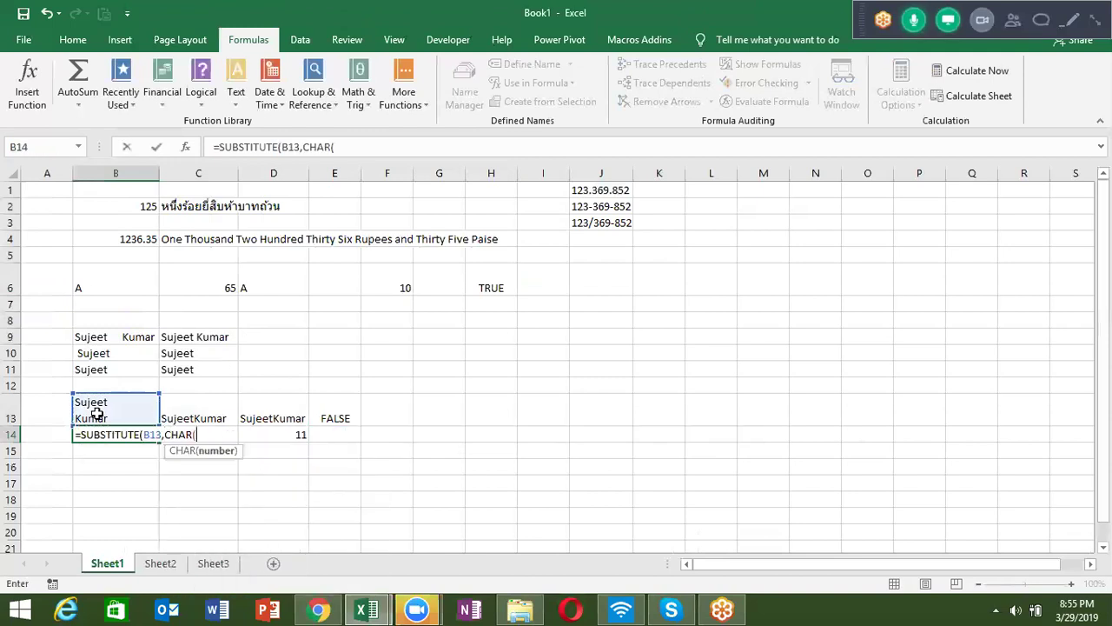
{"action": "type", "text": "10)"}
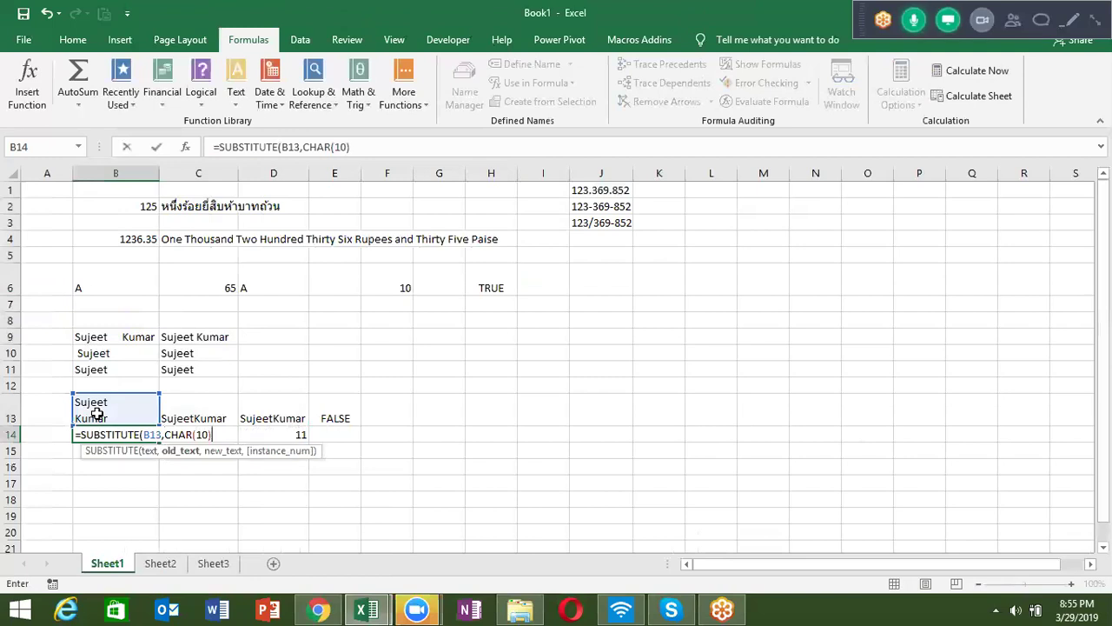
{"action": "type", "text": ",\" \")"}
{"action": "key", "text": "Return"}
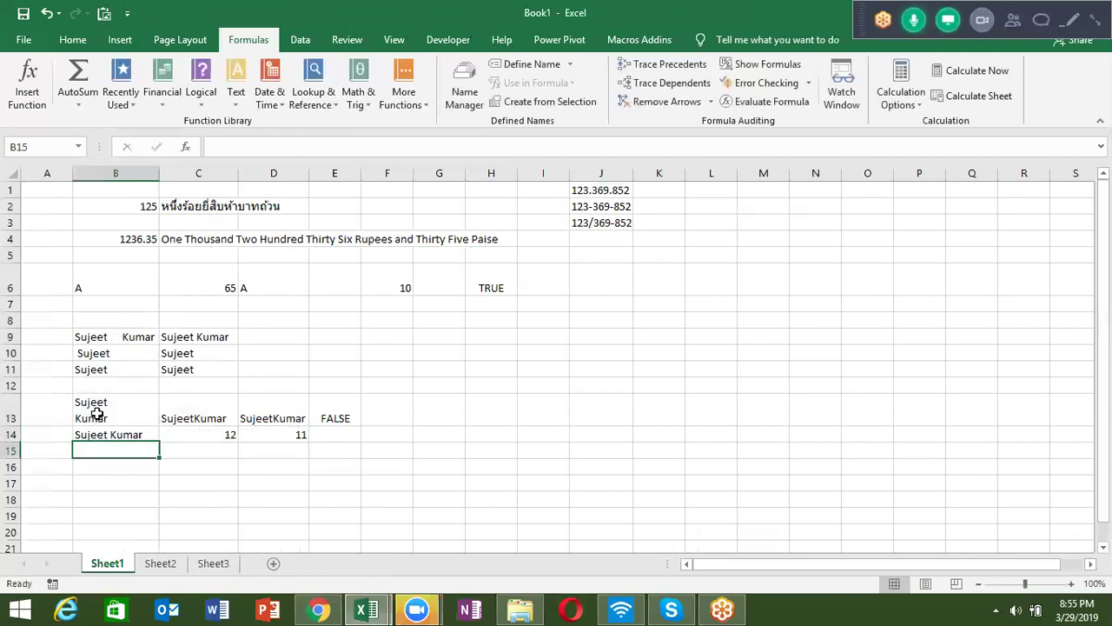
{"action": "key", "text": "Up"}
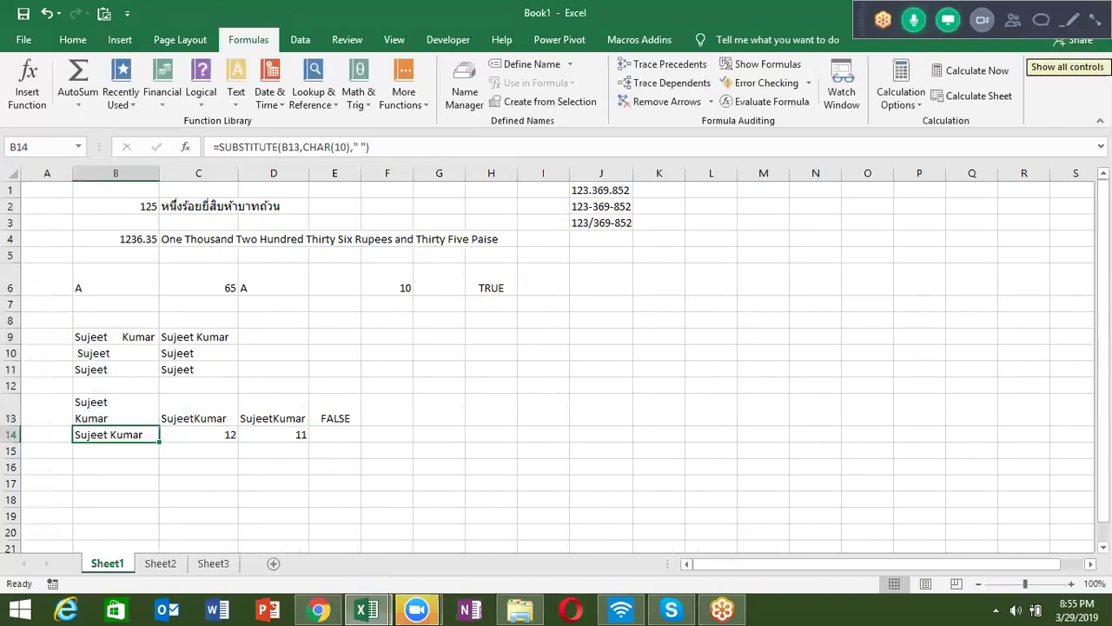
Expand the GoToMeeting panel, then view B14's formula in-cell without changing it
{"action": "left_click", "coordinate": [1071, 19]}
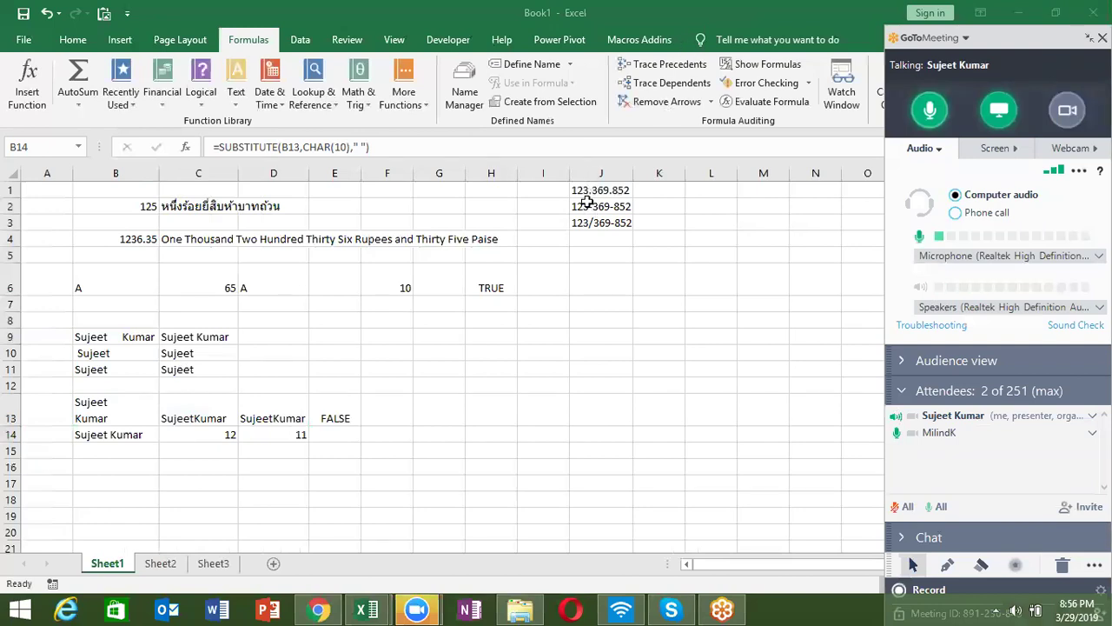
{"action": "key", "text": "F2"}
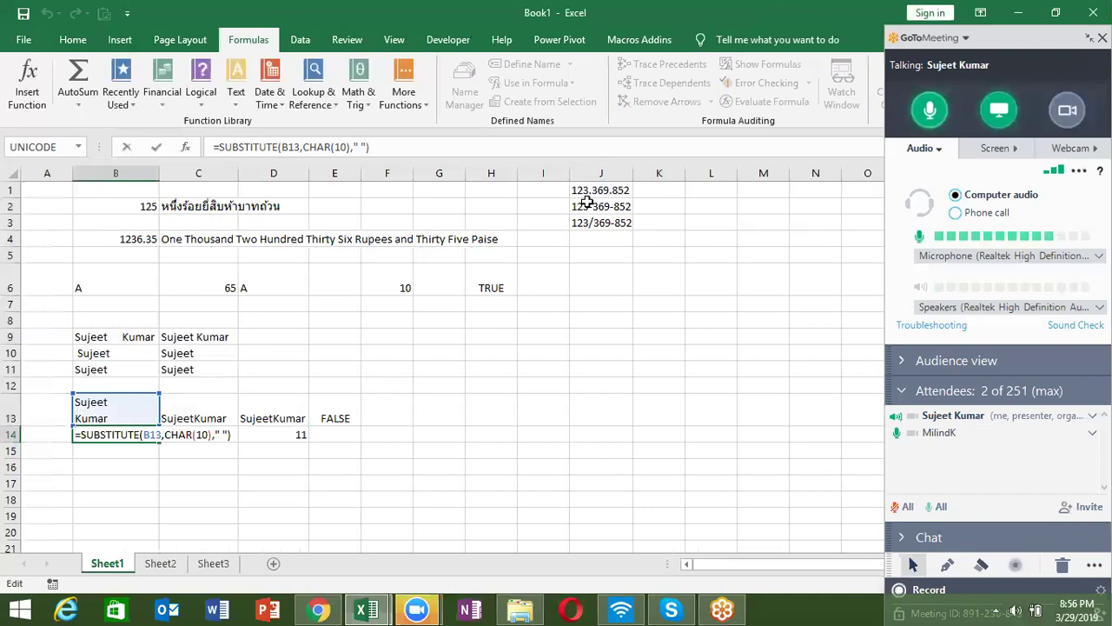
{"action": "key", "text": "Escape"}
Change J1 to 123.36.9.852 and autofit column J to the updated results
{"action": "left_click", "coordinate": [601, 192]}
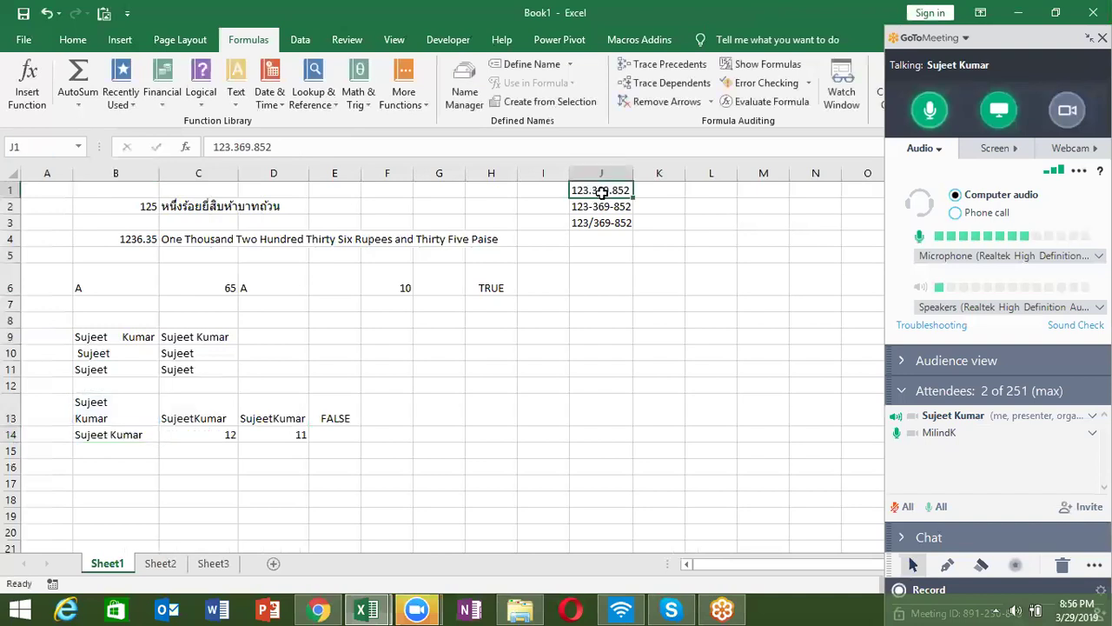
{"action": "double_click", "coordinate": [602, 192]}
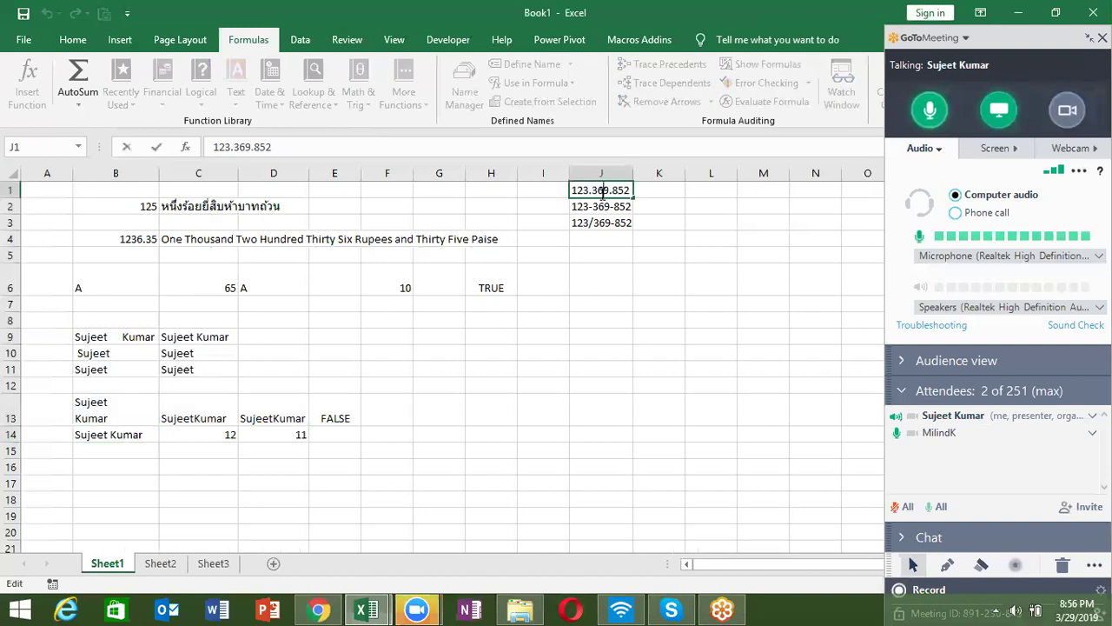
{"action": "type", "text": "."}
{"action": "key", "text": "Return"}
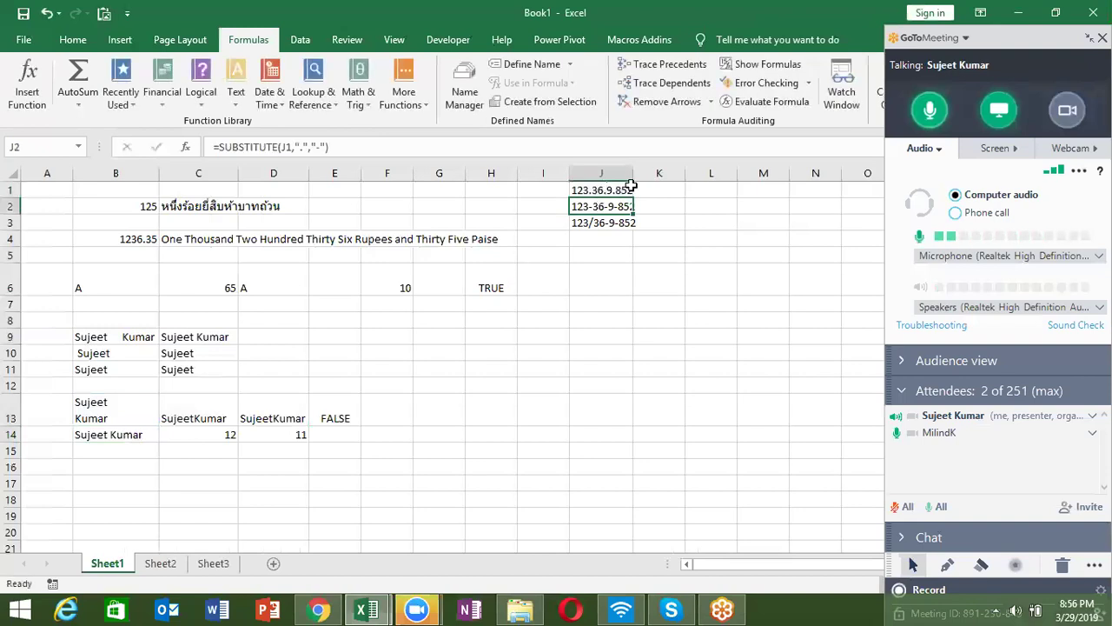
{"action": "double_click", "coordinate": [634, 178]}
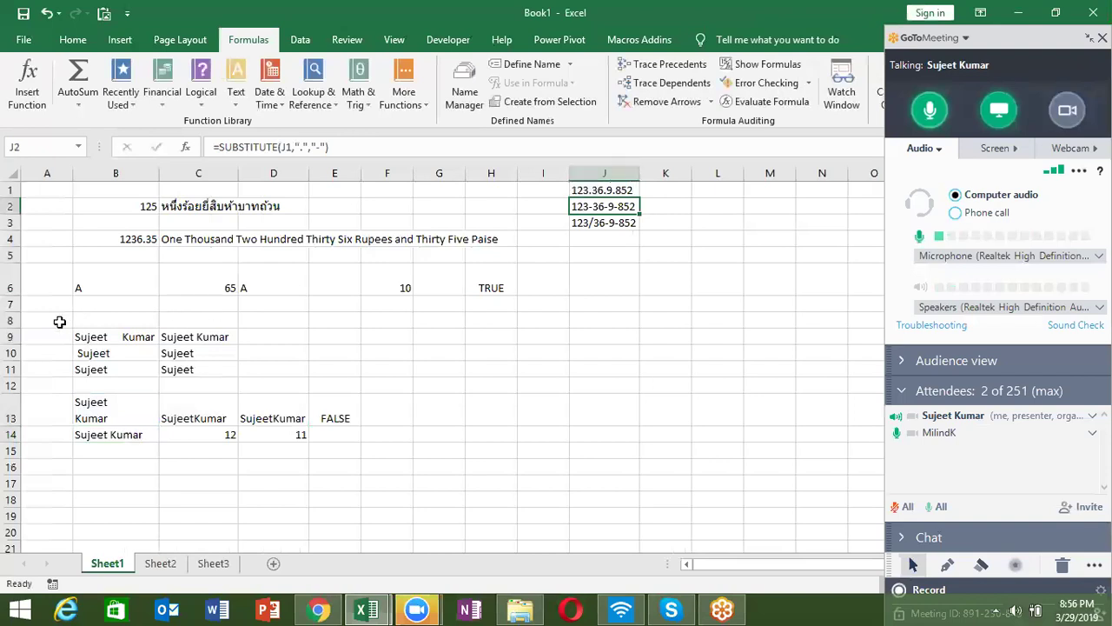
{"action": "left_click_drag", "start_coordinate": [74, 320], "coordinate": [667, 501]}
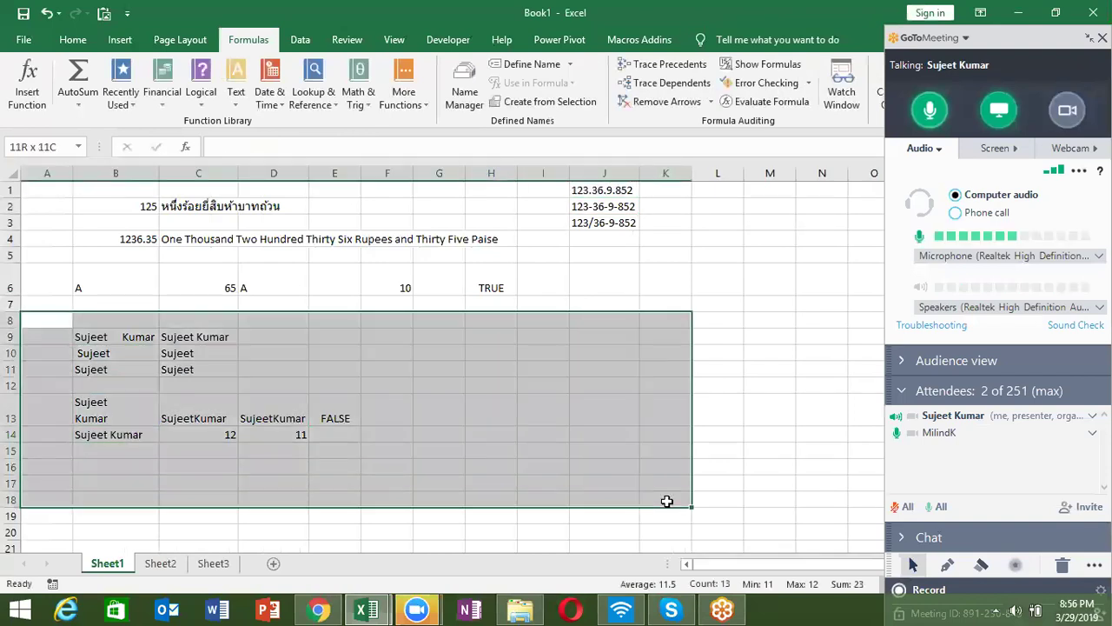
{"action": "left_click", "coordinate": [224, 286]}
{"action": "left_click", "coordinate": [265, 285]}
{"action": "type", "text": "=CHAR(C6)"}
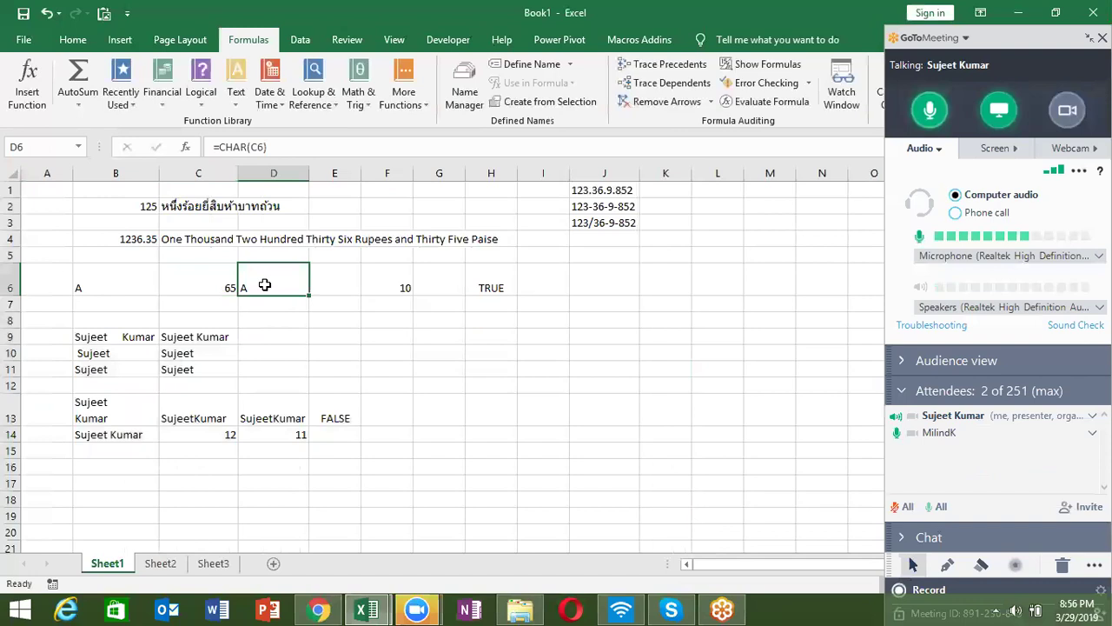
{"action": "left_click", "coordinate": [98, 427]}
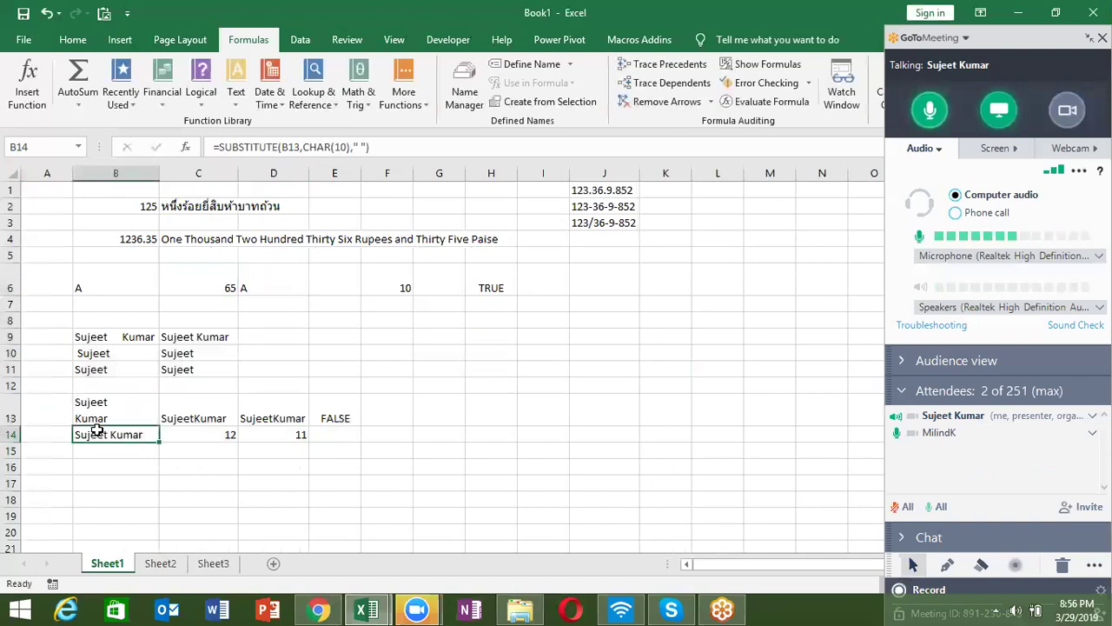
{"action": "double_click", "coordinate": [96, 432]}
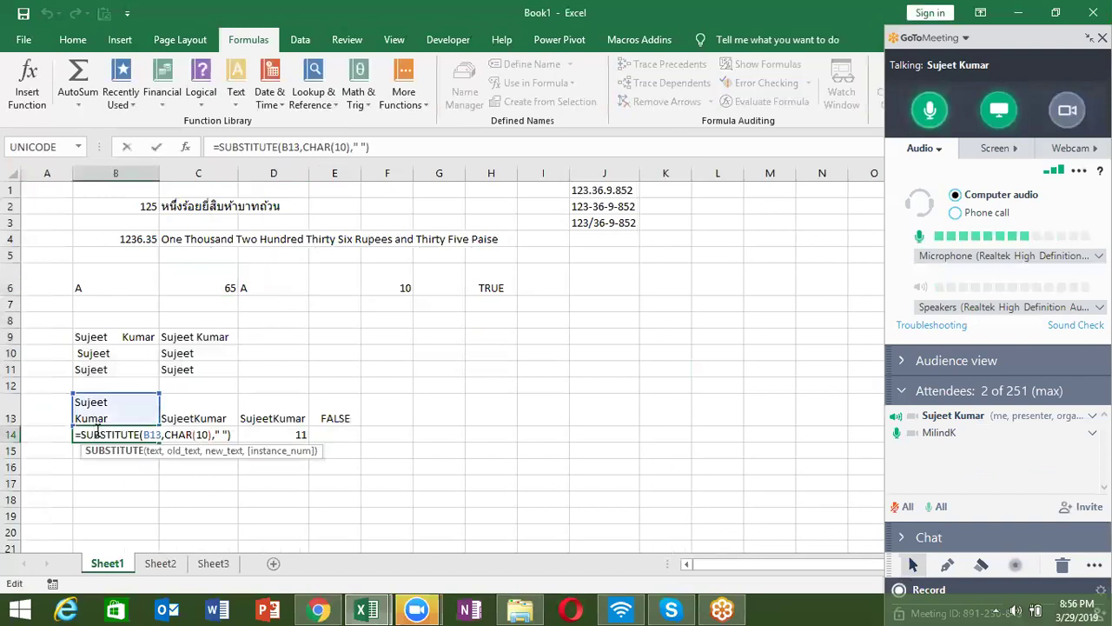
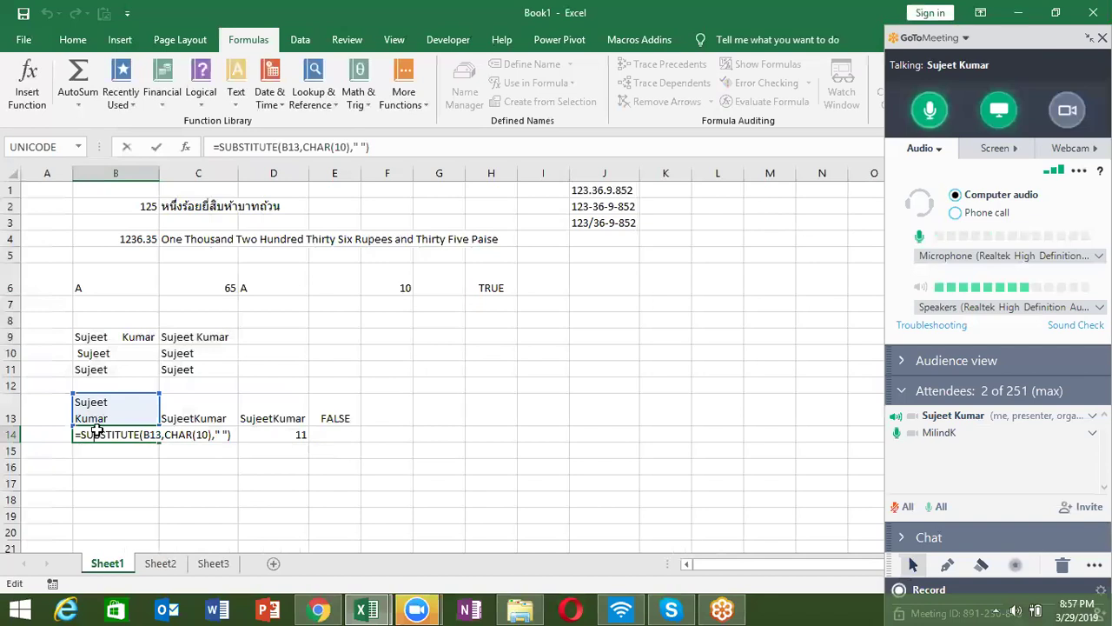
Commit =SUBSTITUTE(B13,CHAR(10)," ") in B14 and select cell G11
{"action": "key", "text": "Return"}
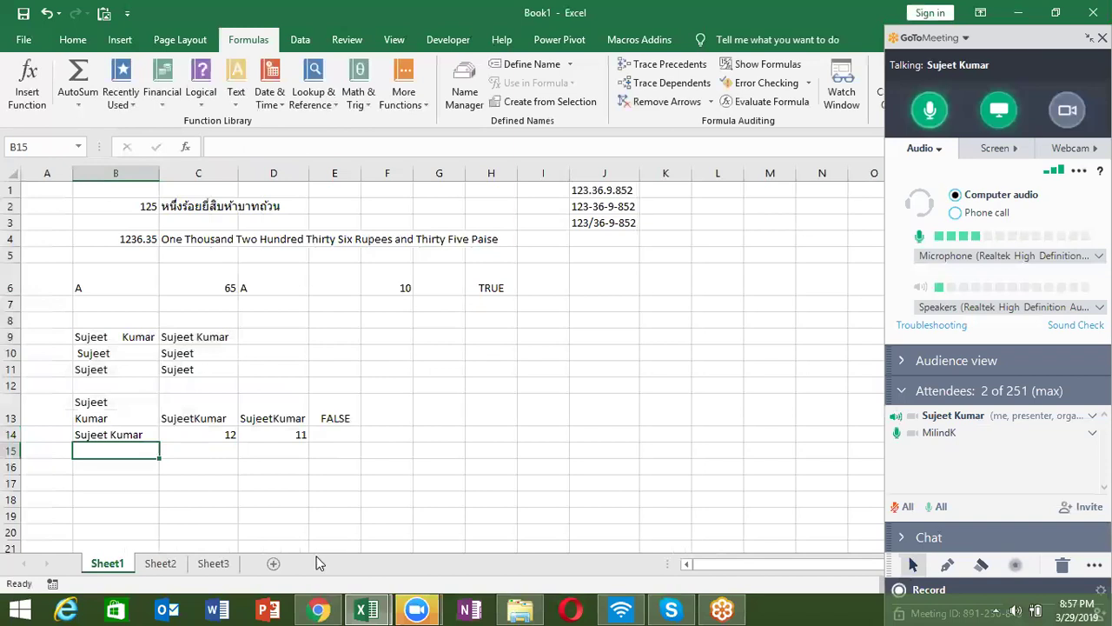
{"action": "left_click", "coordinate": [438, 374]}
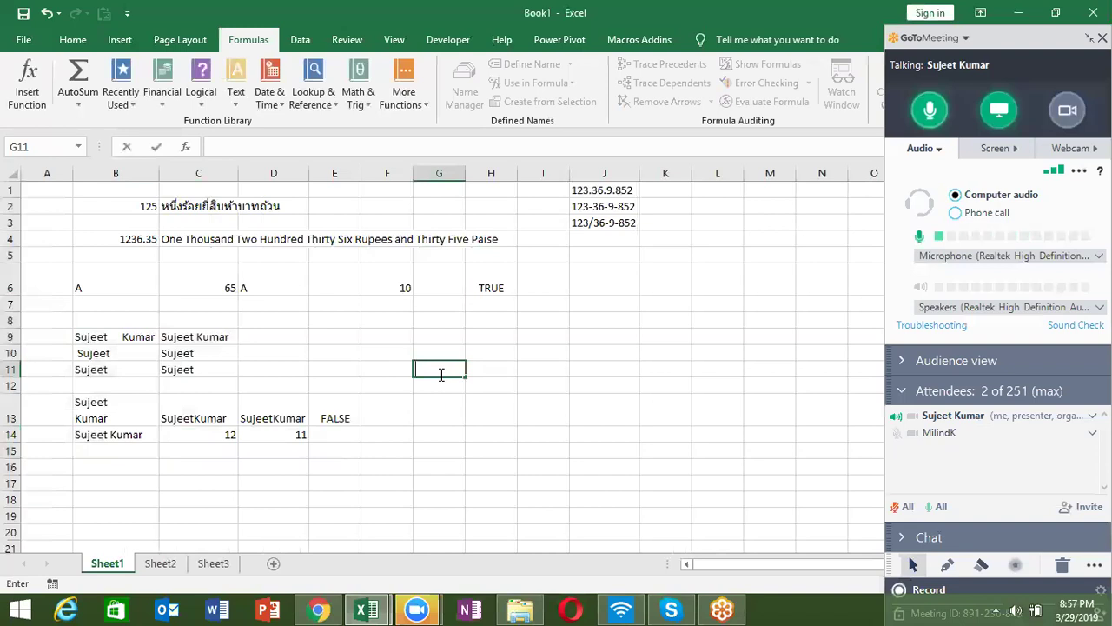
Enter the character Ñ in G11 using an Alt numeric code
{"action": "type", "text": "V"}
{"action": "key", "text": "BackSpace"}
{"action": "key", "text": "alt"}
{"action": "key", "text": "alt"}
{"action": "type", "text": "Ñ"}
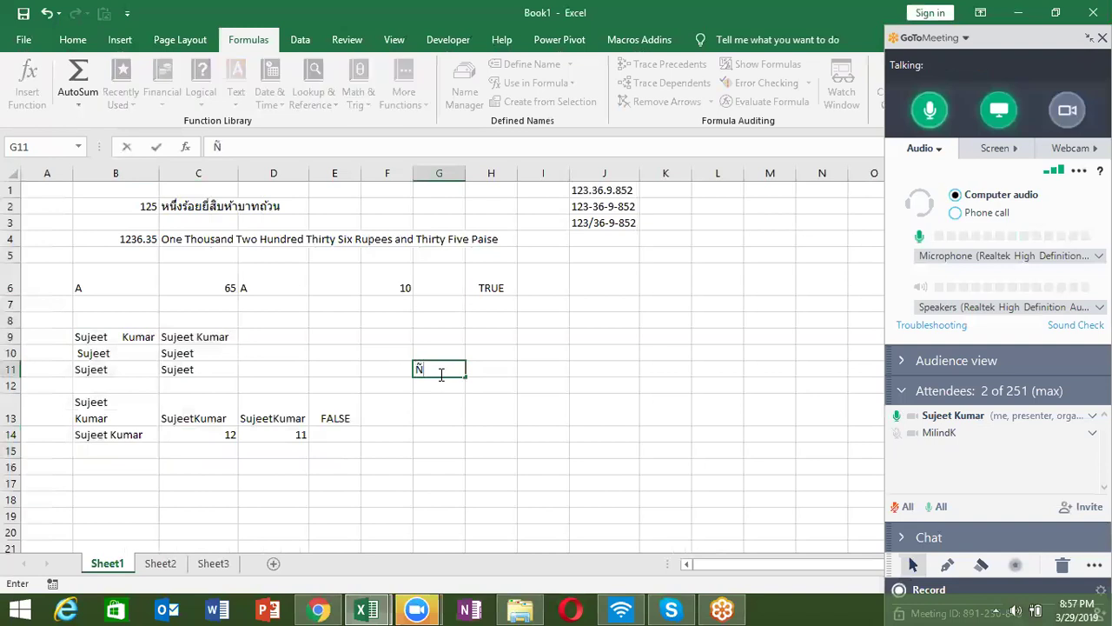
{"action": "left_click", "coordinate": [437, 390]}
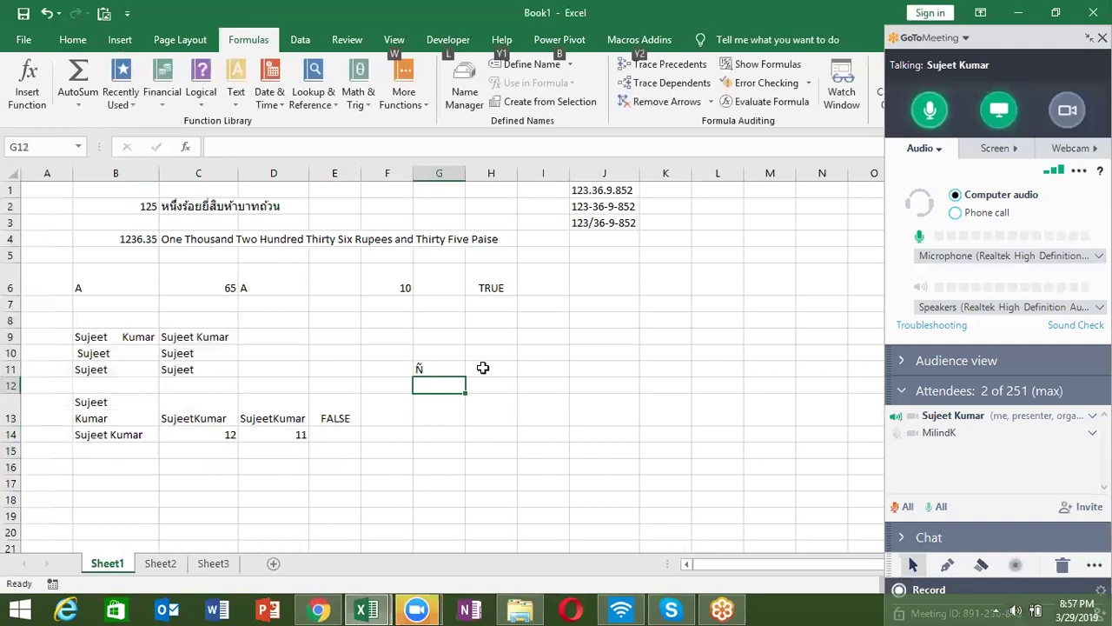
Enter the heart symbol ♥ in G12 and check its contents
{"action": "type", "text": "L"}
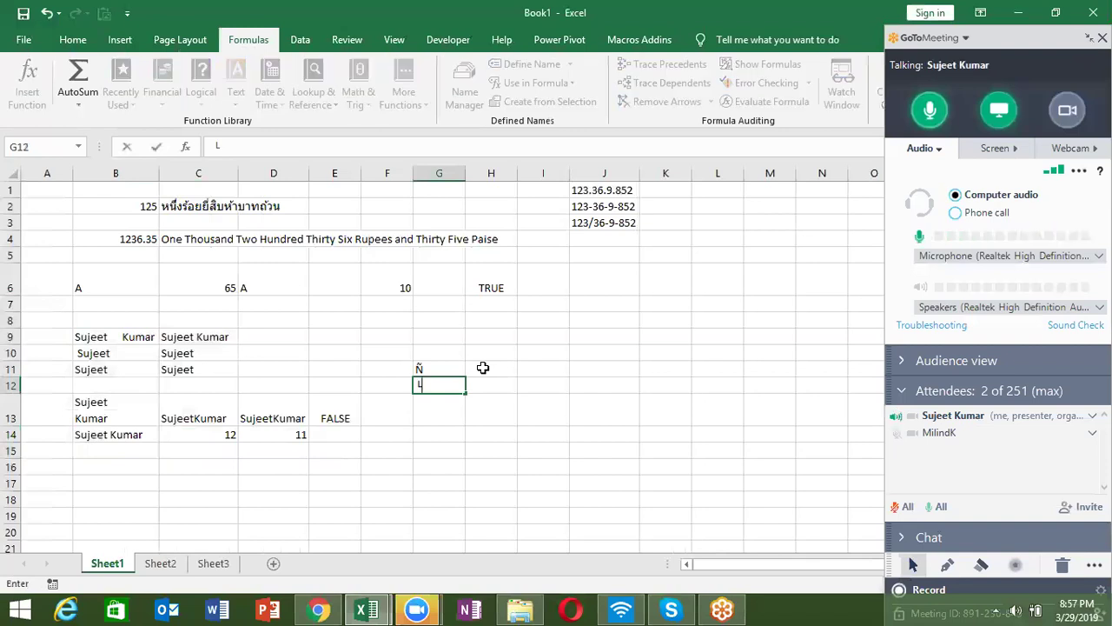
{"action": "key", "text": "BackSpace"}
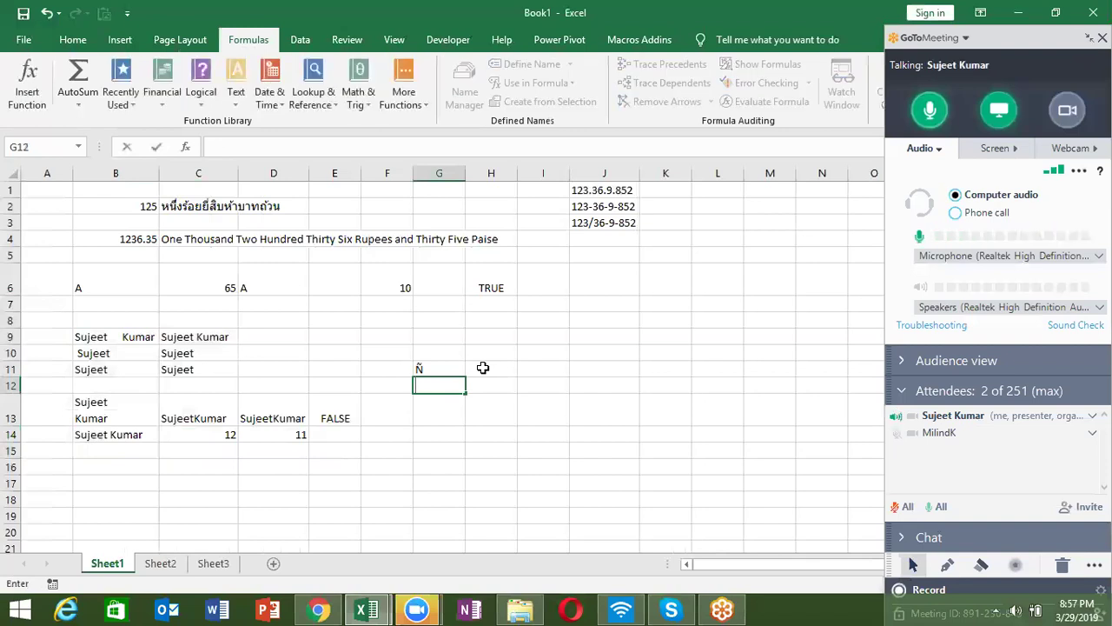
{"action": "type", "text": "y"}
{"action": "key", "text": "BackSpace"}
{"action": "type", "text": "♥"}
{"action": "key", "text": "ctrl+Return"}
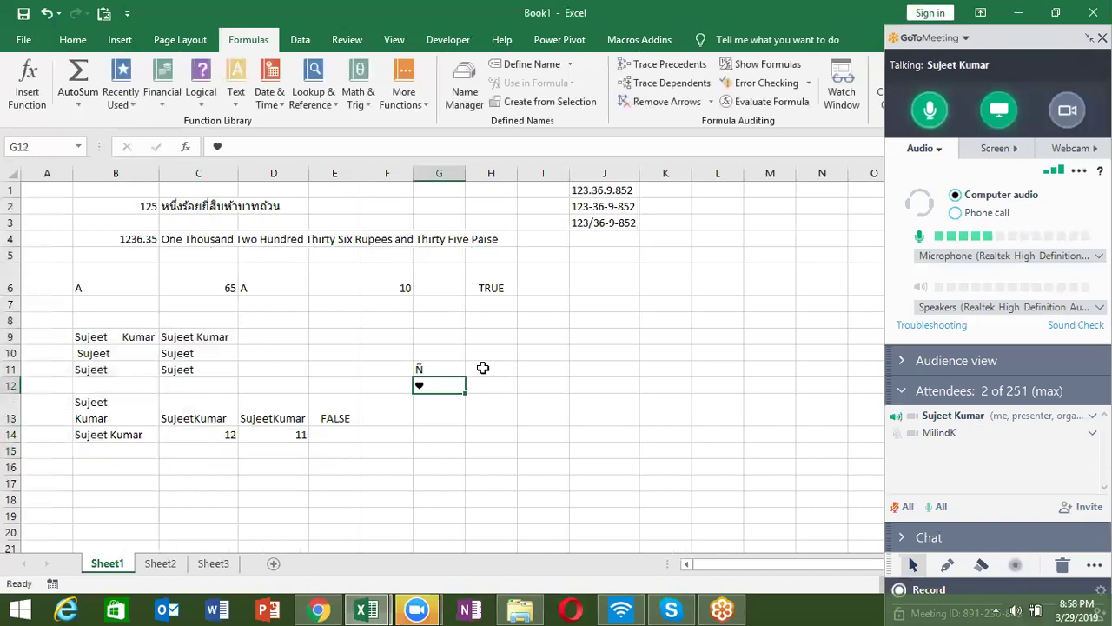
{"action": "double_click", "coordinate": [430, 385]}
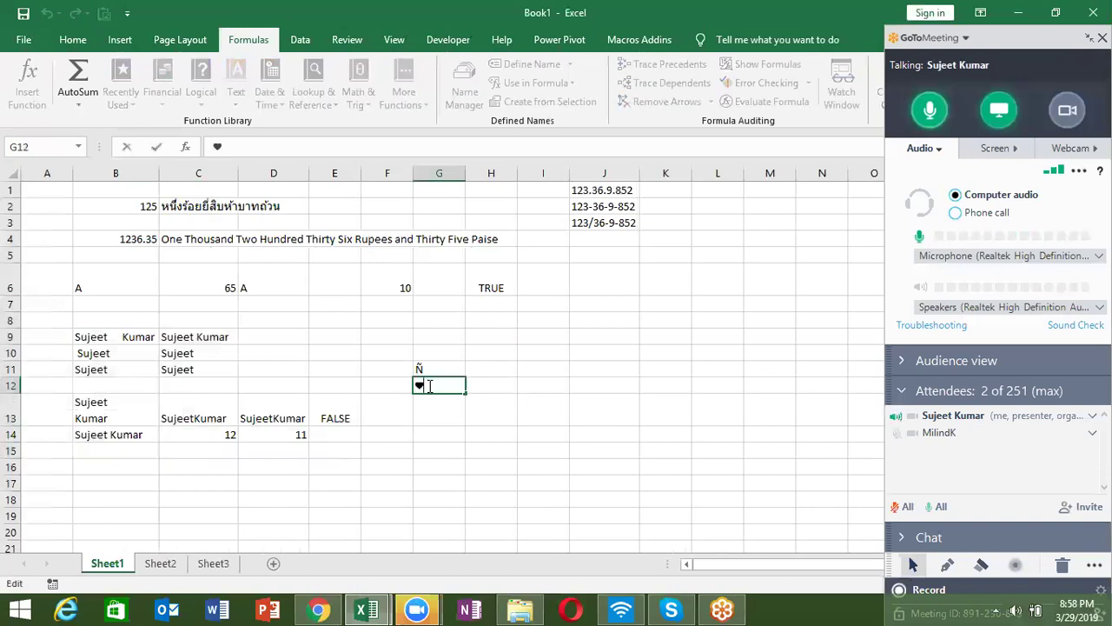
{"action": "left_click_drag", "start_coordinate": [411, 386], "coordinate": [423, 386]}
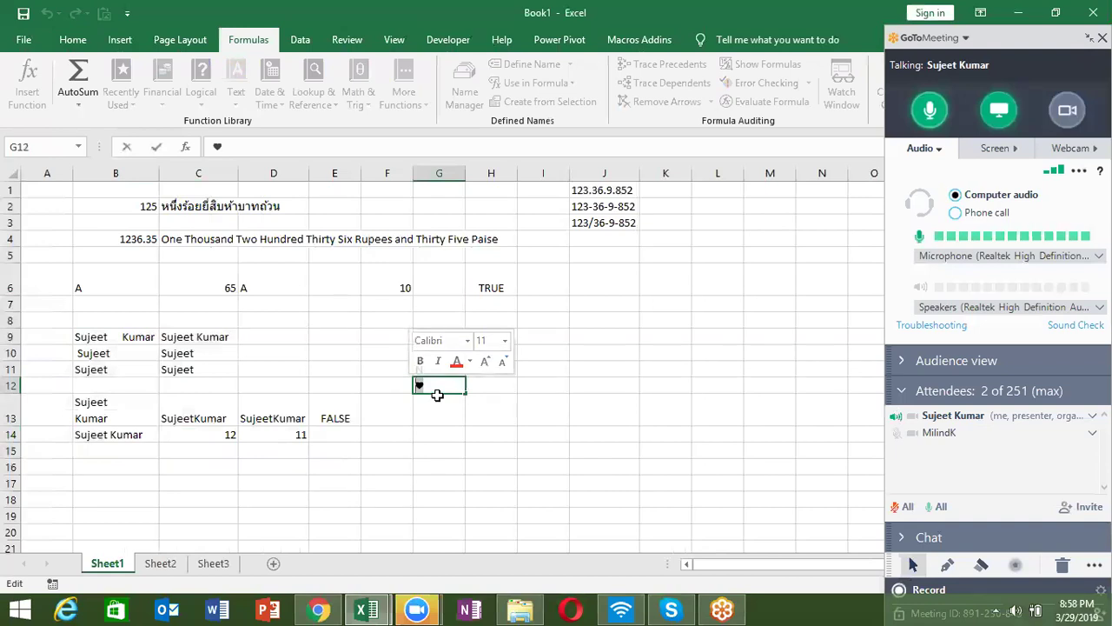
{"action": "key", "text": "ctrl+Return"}
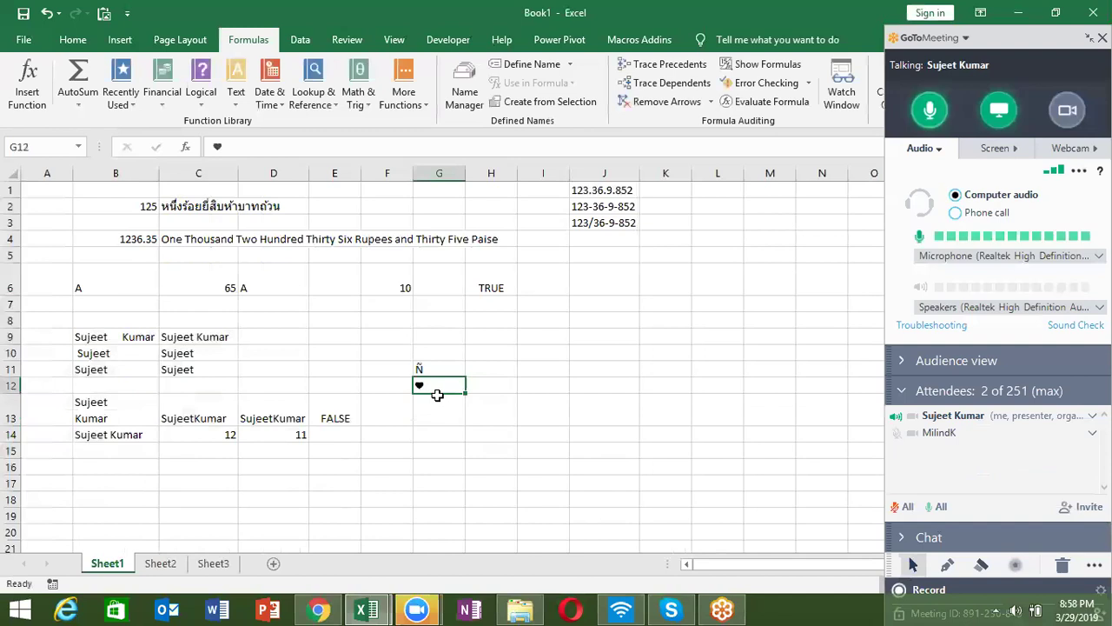
Enter =CODE(G12) in H12, returning 63 for the ♥ symbol
{"action": "left_click", "coordinate": [482, 383]}
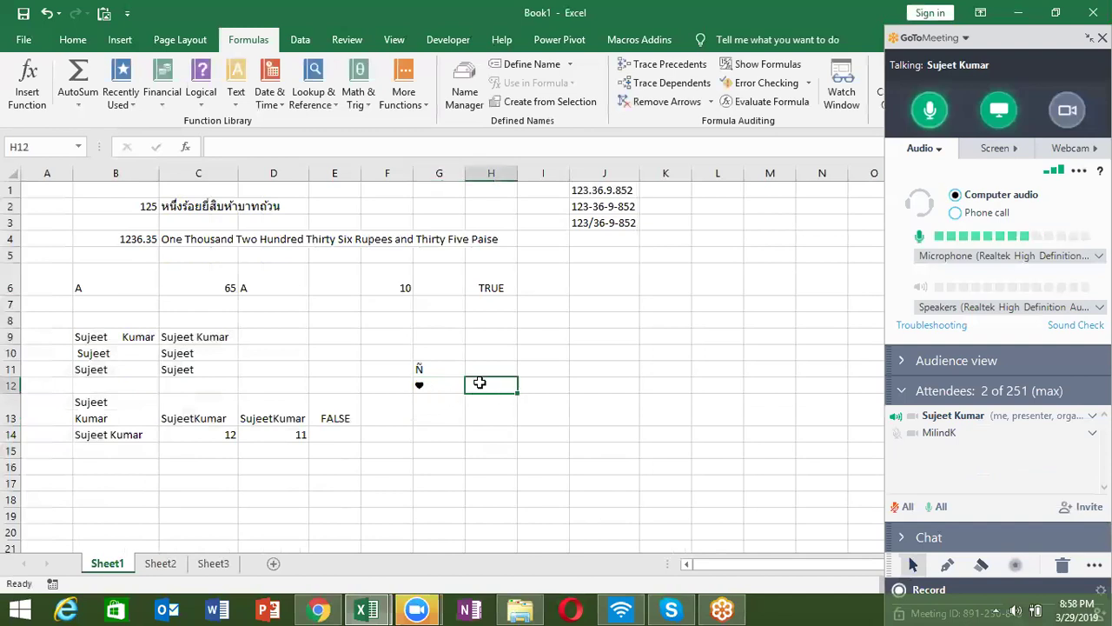
{"action": "type", "text": "=cod"}
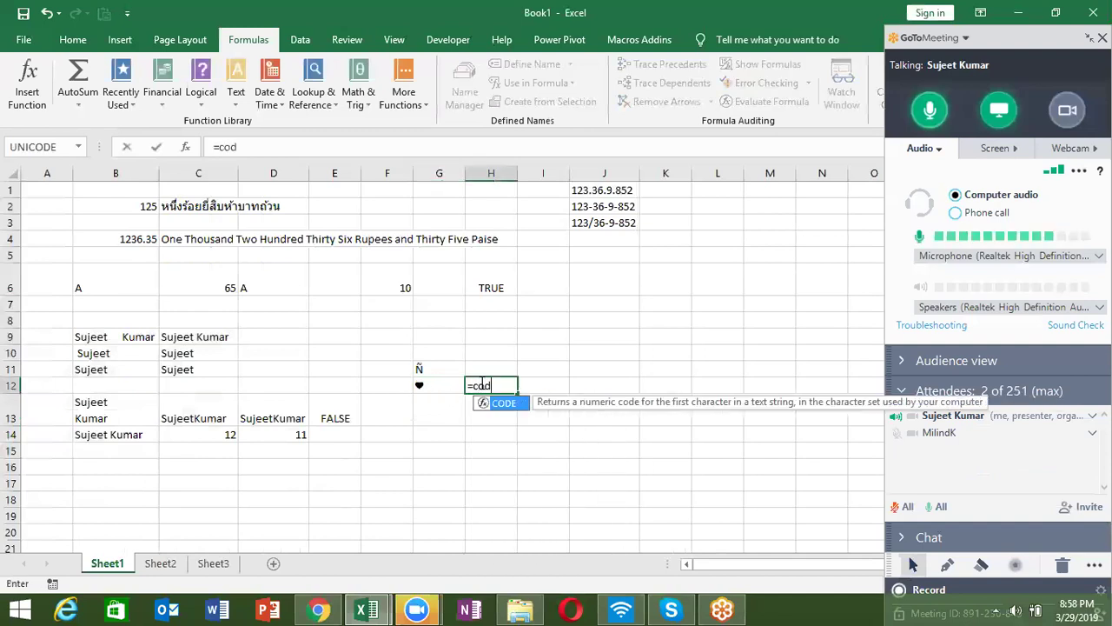
{"action": "key", "text": "Tab"}
{"action": "key", "text": "Left"}
{"action": "key", "text": "Return"}
{"action": "left_click", "coordinate": [479, 383]}
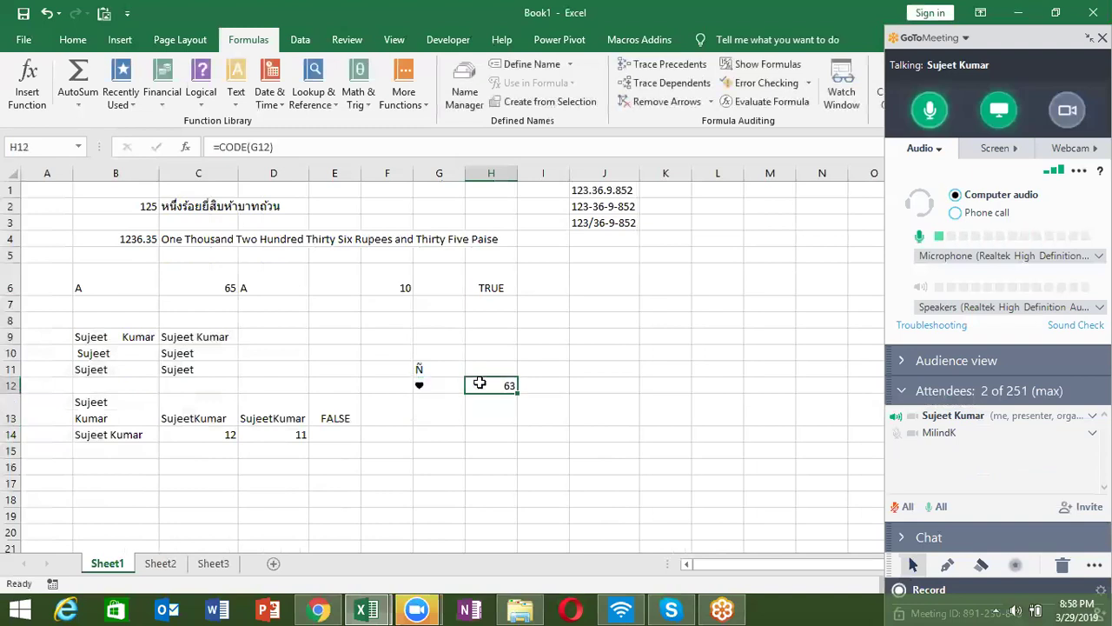
Enter =CHAR(63) in I12 to show a question mark, then clear it
{"action": "left_click", "coordinate": [539, 384]}
{"action": "type", "text": "="}
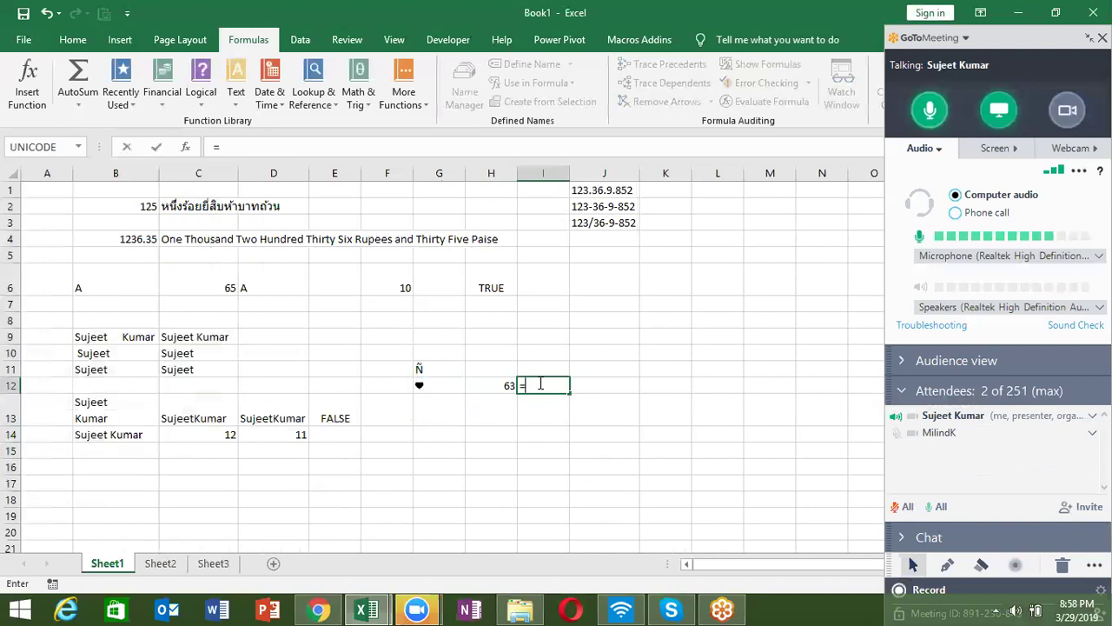
{"action": "type", "text": "ch"}
{"action": "key", "text": "Tab"}
{"action": "type", "text": "63"}
{"action": "key", "text": "Return"}
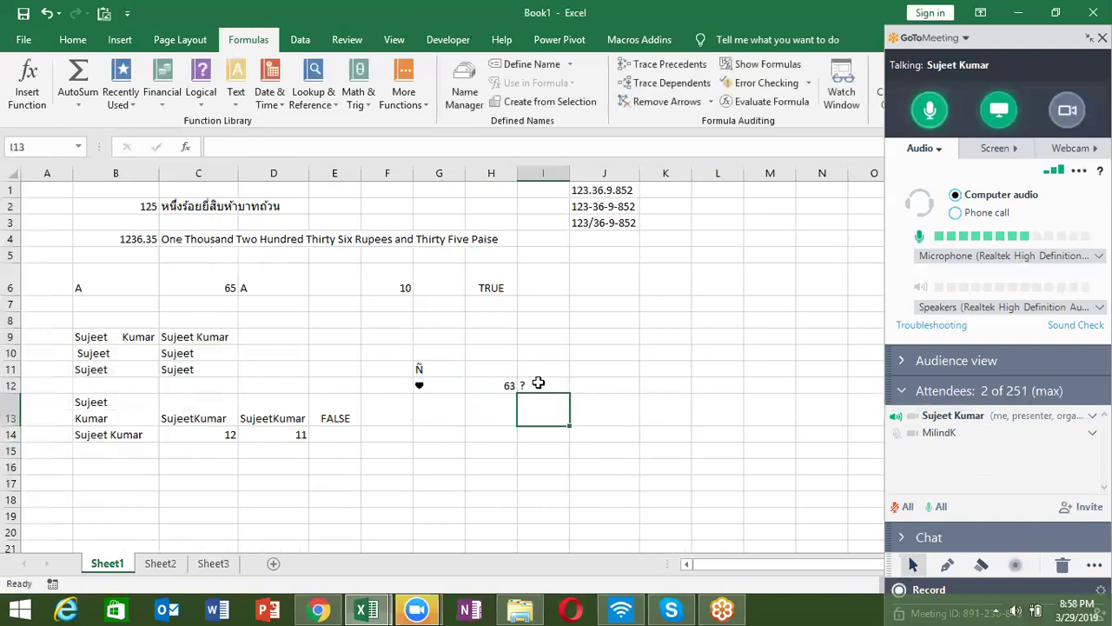
{"action": "double_click", "coordinate": [528, 384]}
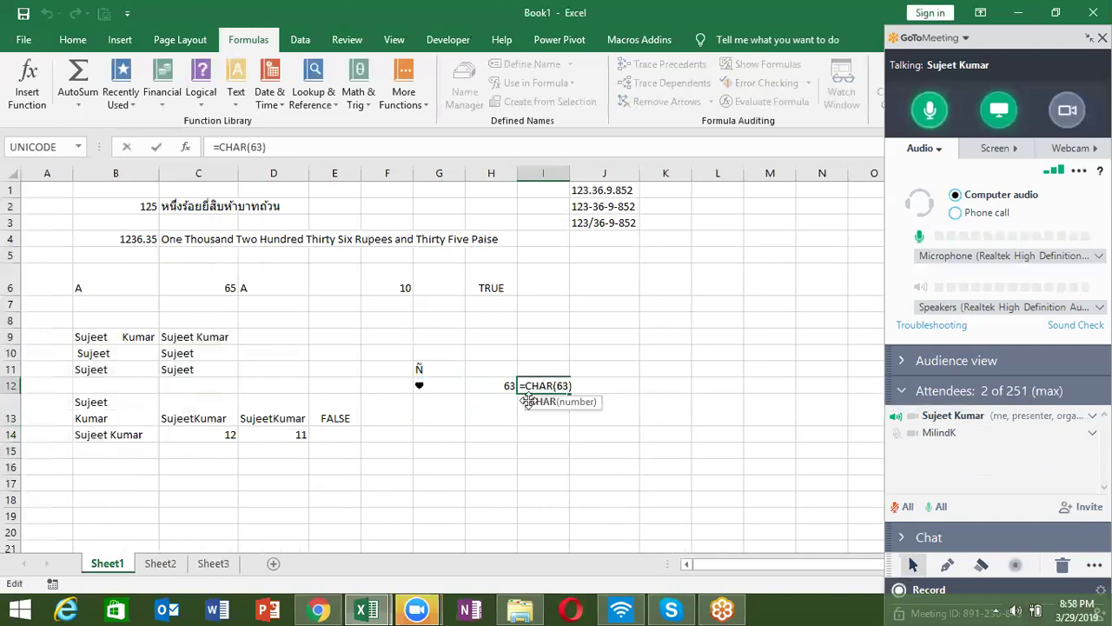
{"action": "key", "text": "Escape"}
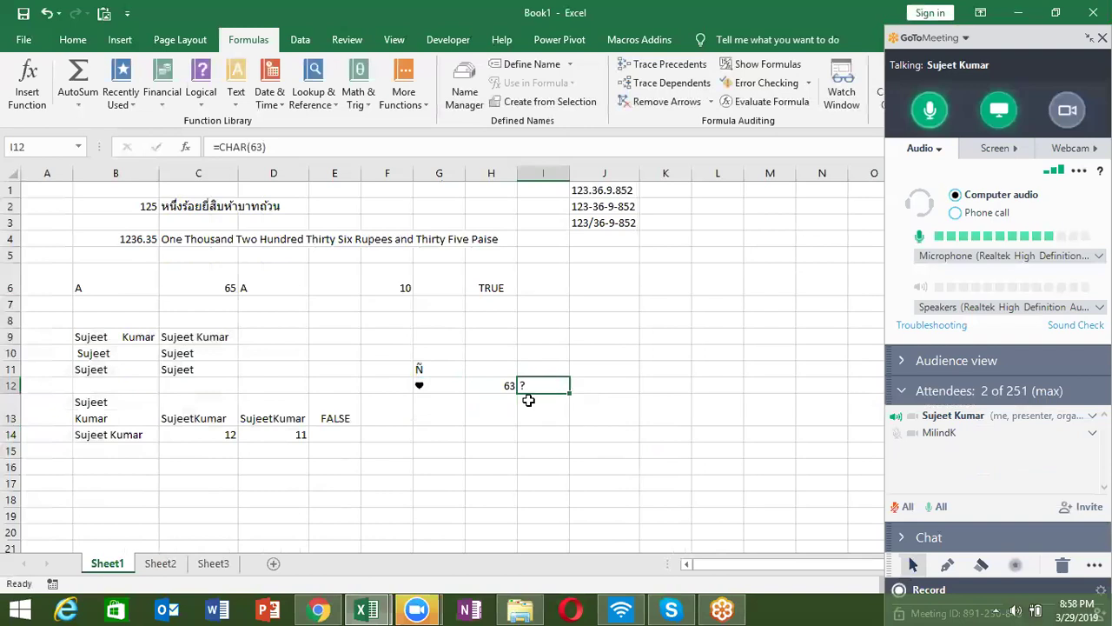
{"action": "key", "text": "Delete"}
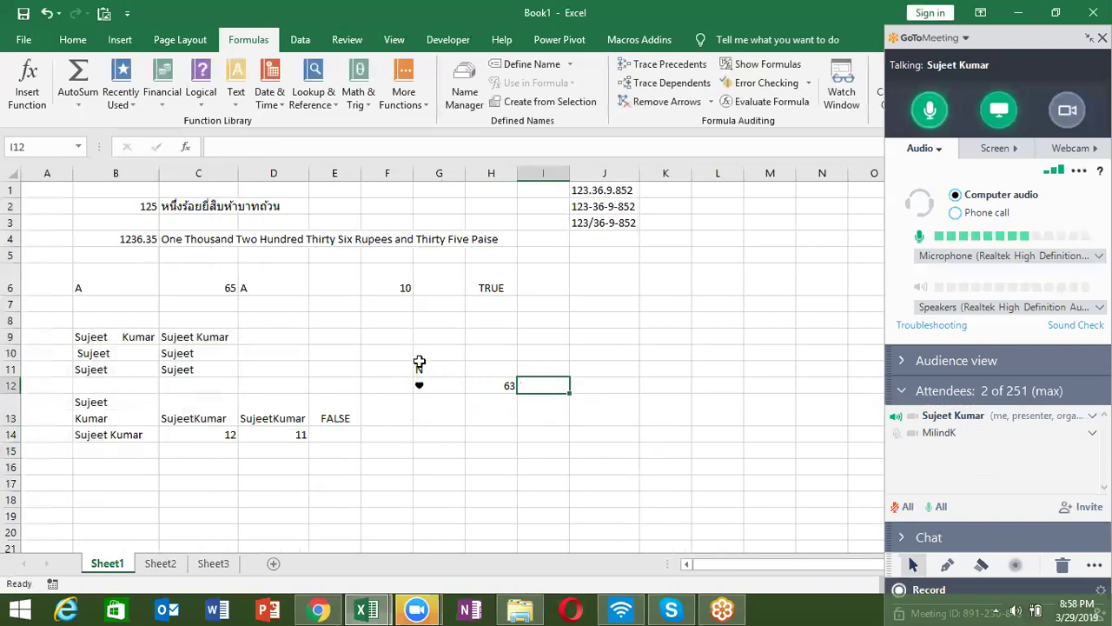
Delete all the character experiments in F10:J13 and return to column B
{"action": "left_click_drag", "start_coordinate": [392, 353], "coordinate": [625, 411]}
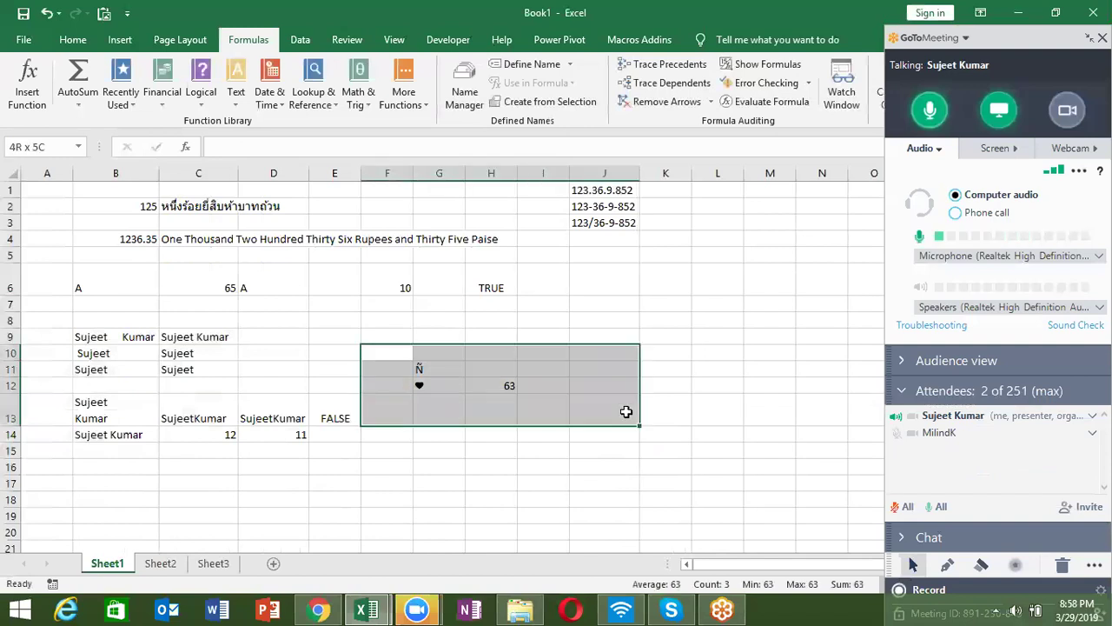
{"action": "key", "text": "Delete"}
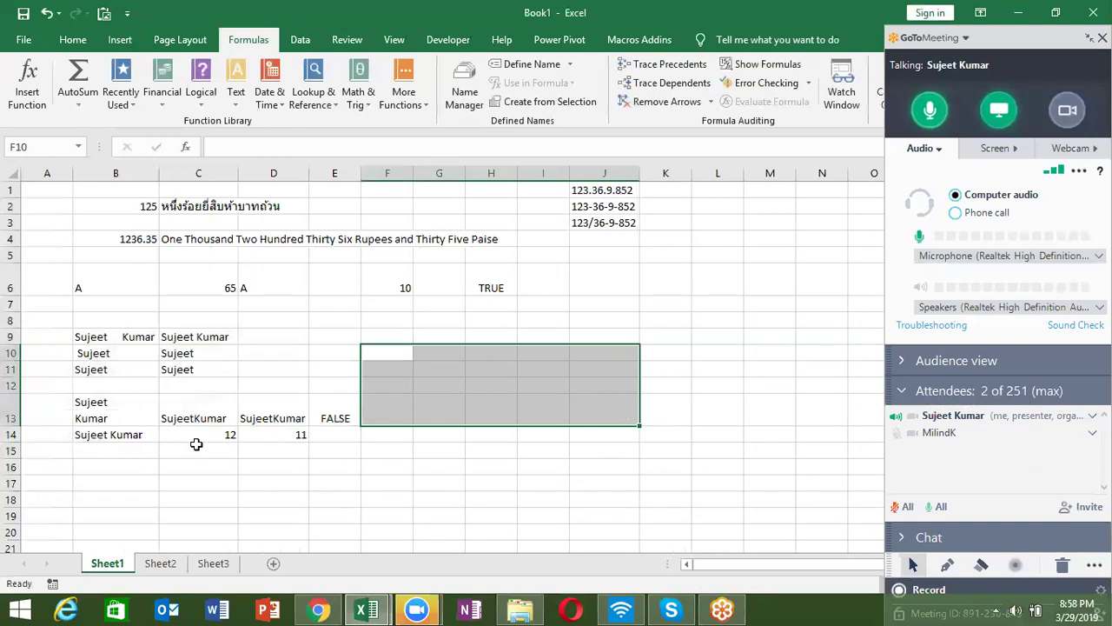
{"action": "left_click", "coordinate": [132, 449]}
{"action": "key", "text": "Down"}
{"action": "key", "text": "Down"}
{"action": "key", "text": "Down"}
{"action": "key", "text": "Down"}
{"action": "key", "text": "Down"}
{"action": "key", "text": "Down"}
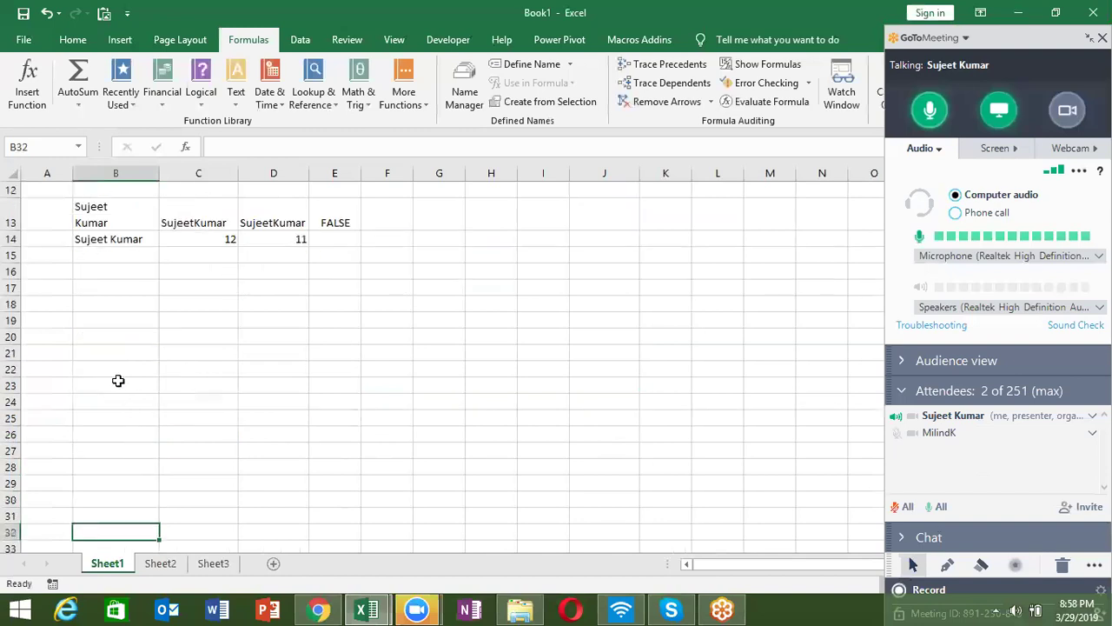
{"action": "left_click", "coordinate": [116, 254]}
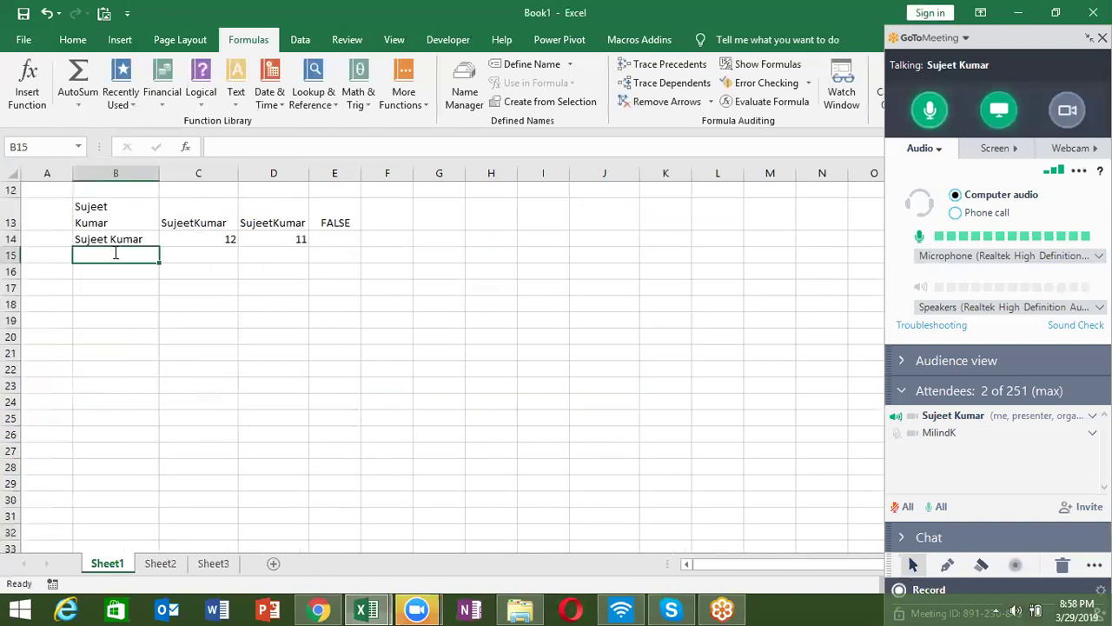
{"action": "type", "text": "="}
{"action": "key", "text": "Up"}
{"action": "key", "text": "BackSpace"}
{"action": "key", "text": "BackSpace"}
{"action": "key", "text": "BackSpace"}
{"action": "type", "text": "ip"}
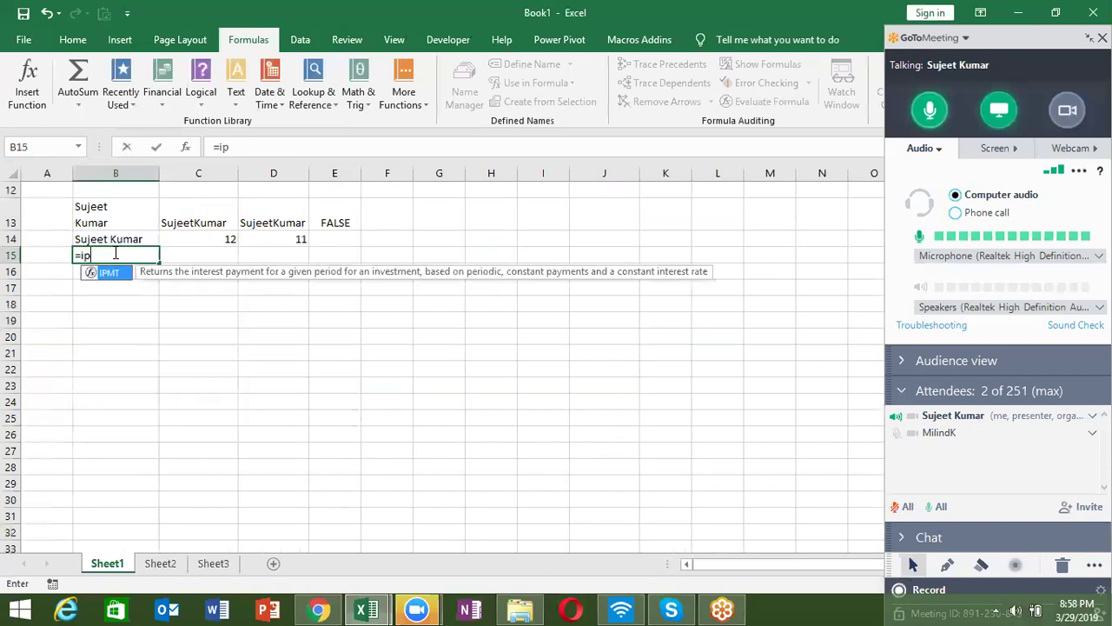
{"action": "key", "text": "BackSpace"}
{"action": "key", "text": "BackSpace"}
{"action": "type", "text": "up"}
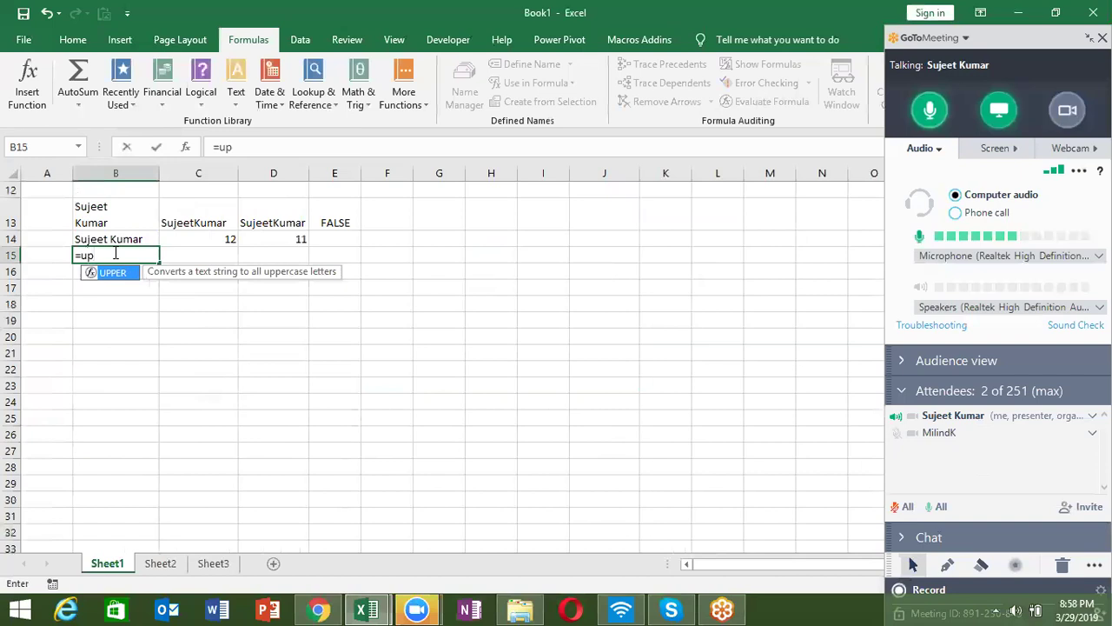
{"action": "key", "text": "Tab"}
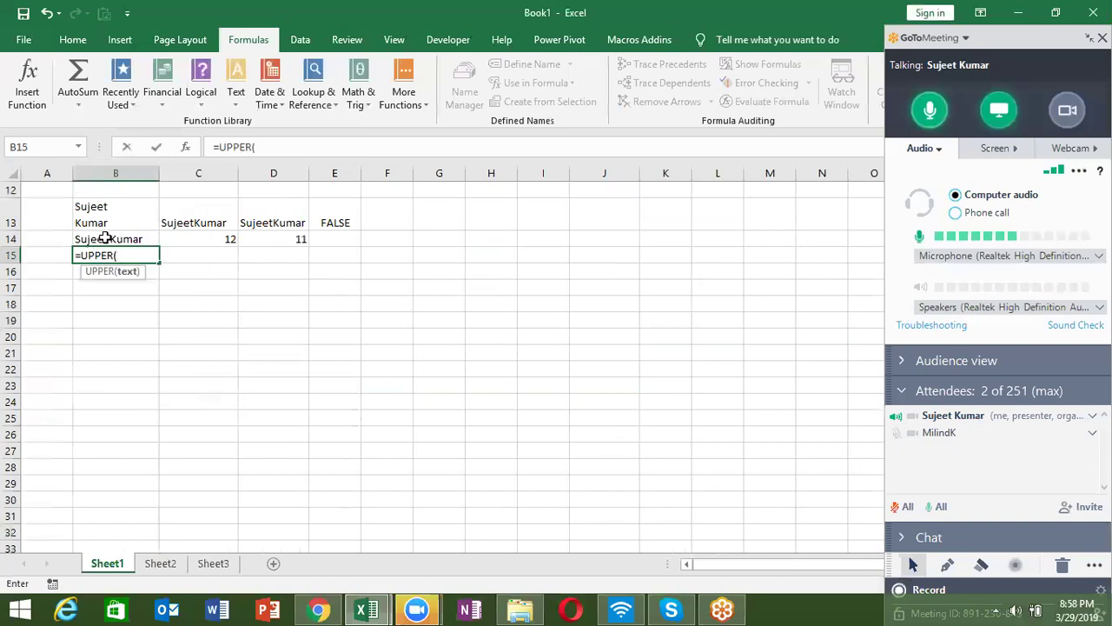
{"action": "left_click", "coordinate": [104, 238]}
{"action": "key", "text": "Return"}
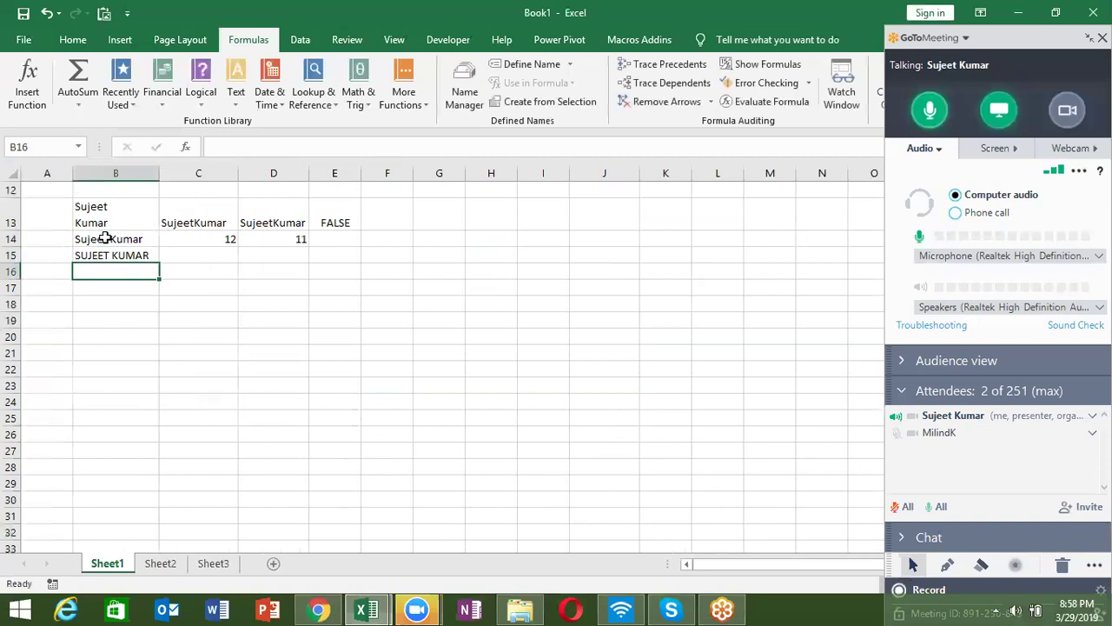
{"action": "type", "text": "=lo"}
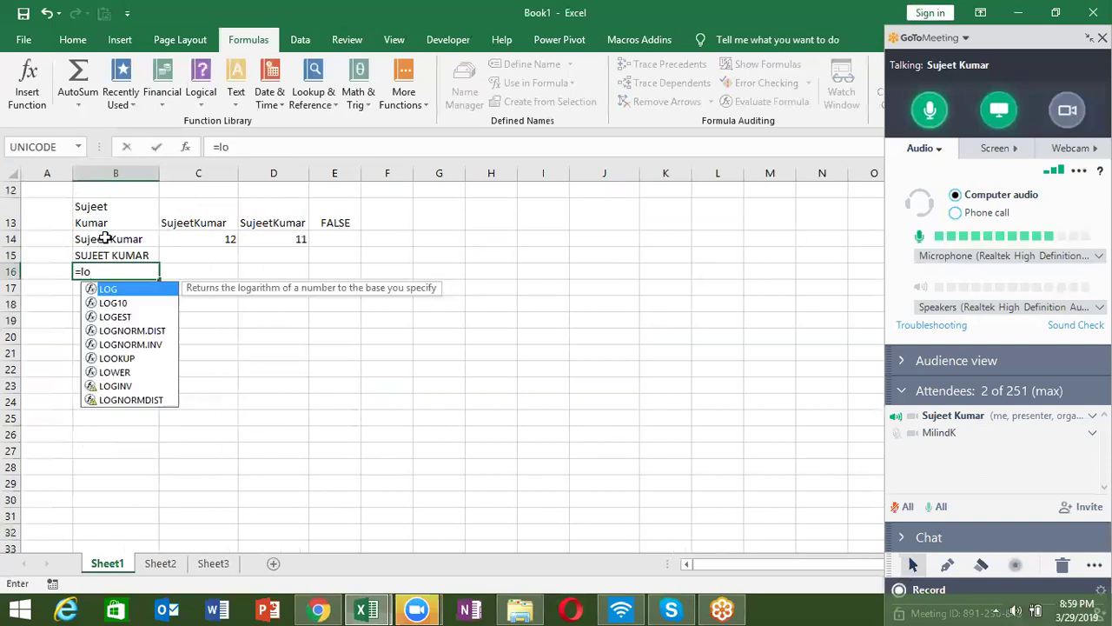
{"action": "type", "text": "we"}
{"action": "key", "text": "Tab"}
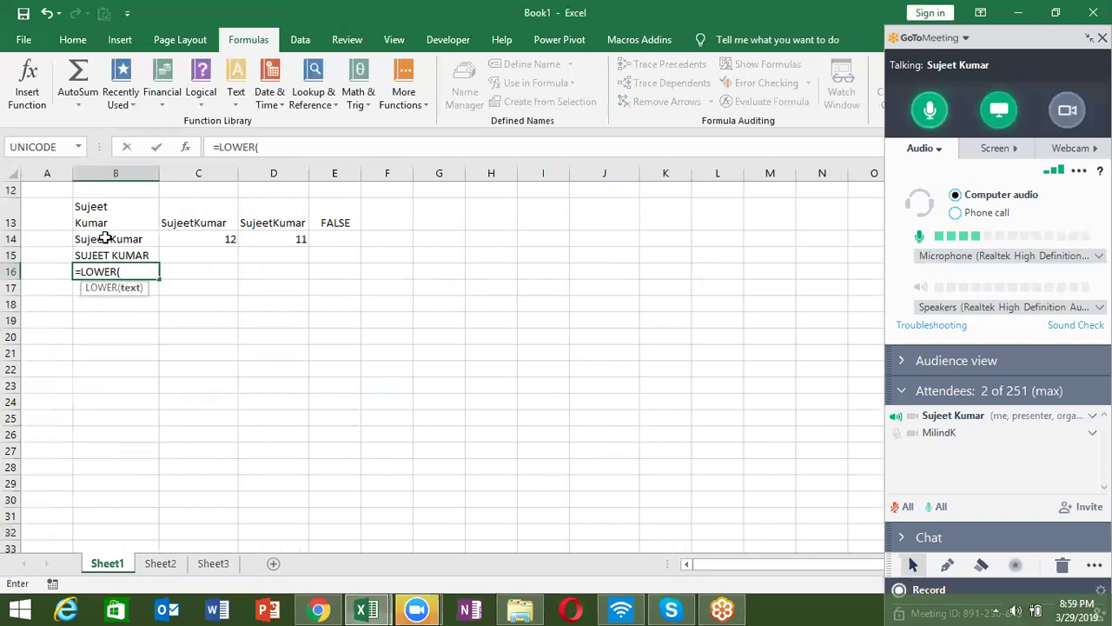
{"action": "key", "text": "Up"}
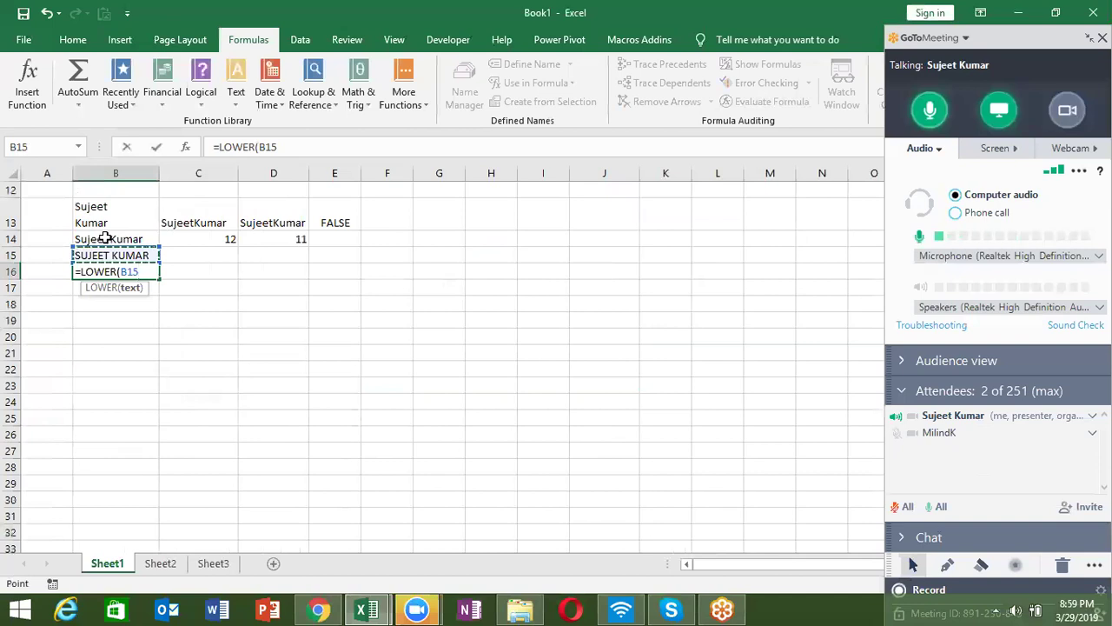
{"action": "type", "text": ")"}
{"action": "key", "text": "Return"}
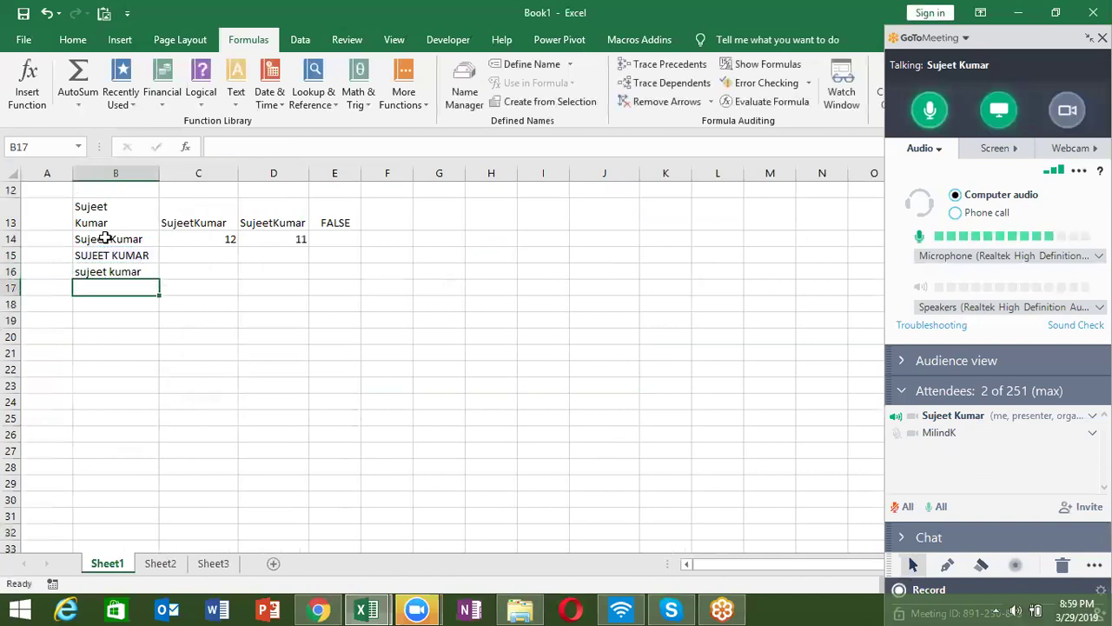
{"action": "key", "text": "Up"}
Type 'City is Delhi in India' into cell J8
{"action": "key", "text": "Up"}
{"action": "key", "text": "Up"}
{"action": "key", "text": "Up"}
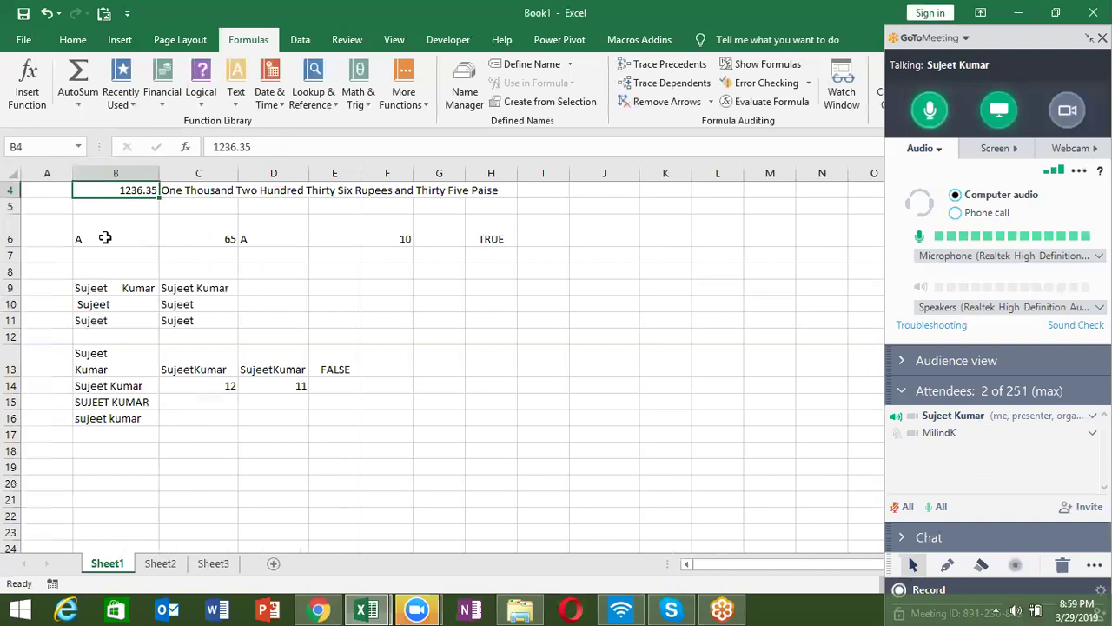
{"action": "key", "text": "Up"}
{"action": "key", "text": "Up"}
{"action": "key", "text": "Up"}
{"action": "key", "text": "Right"}
{"action": "key", "text": "Right"}
{"action": "key", "text": "Right"}
{"action": "key", "text": "Right"}
{"action": "key", "text": "Right"}
{"action": "key", "text": "Right"}
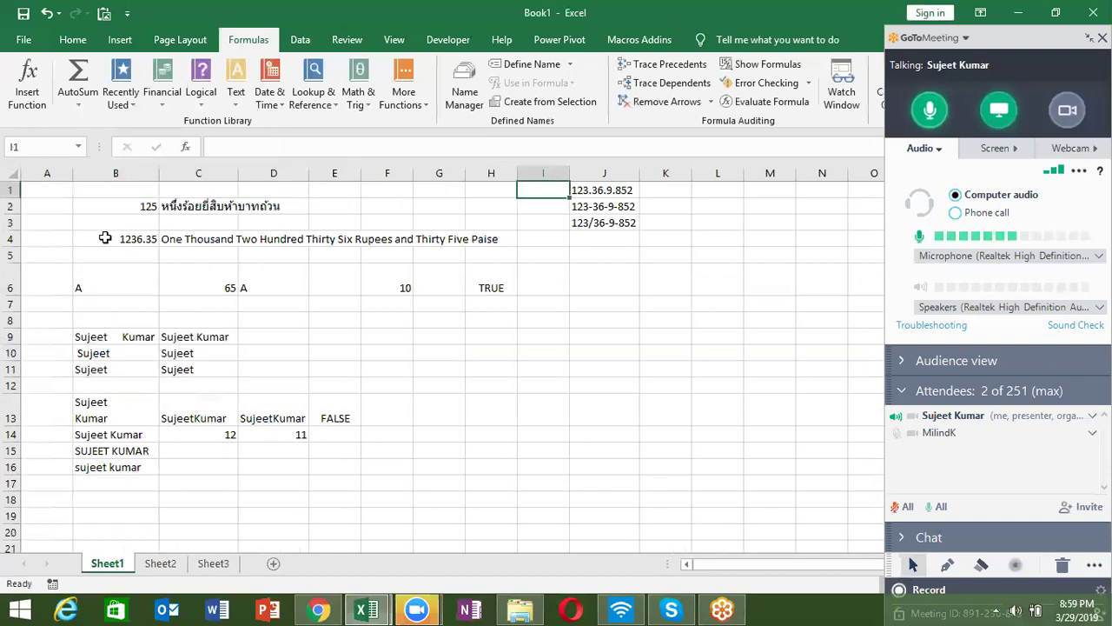
{"action": "key", "text": "Right"}
{"action": "key", "text": "shift+Down"}
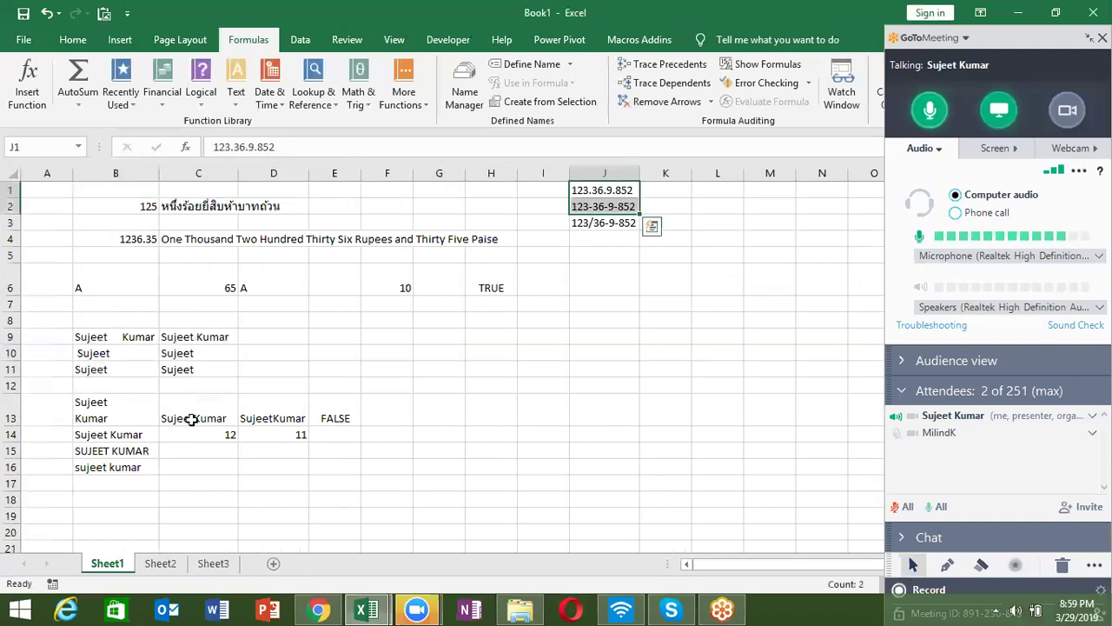
{"action": "left_click", "coordinate": [578, 325]}
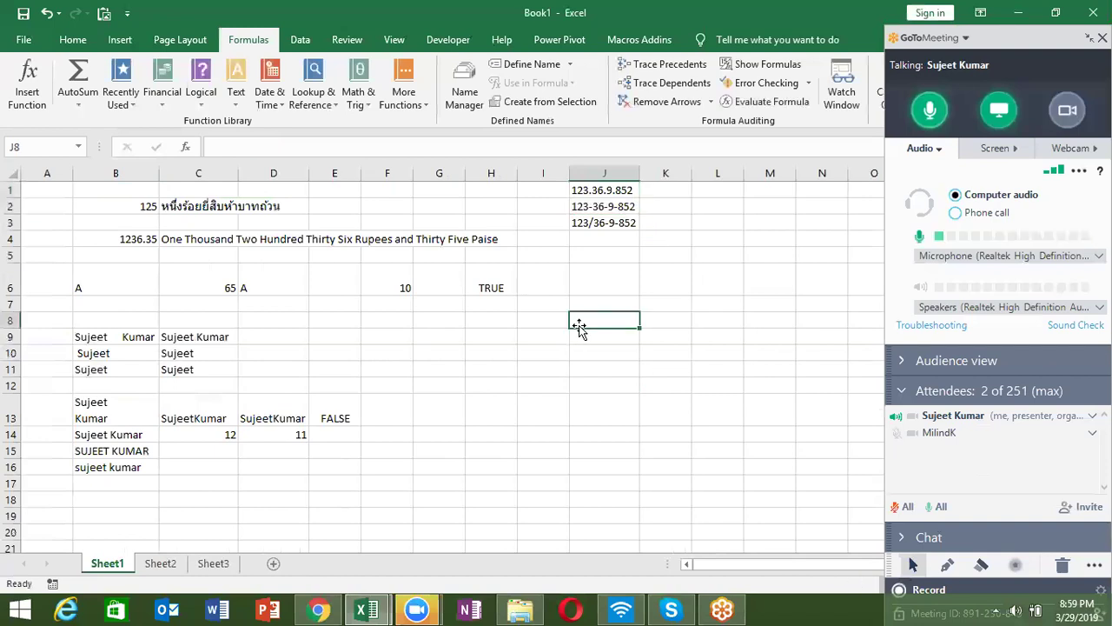
{"action": "type", "text": "City is Delhi "}
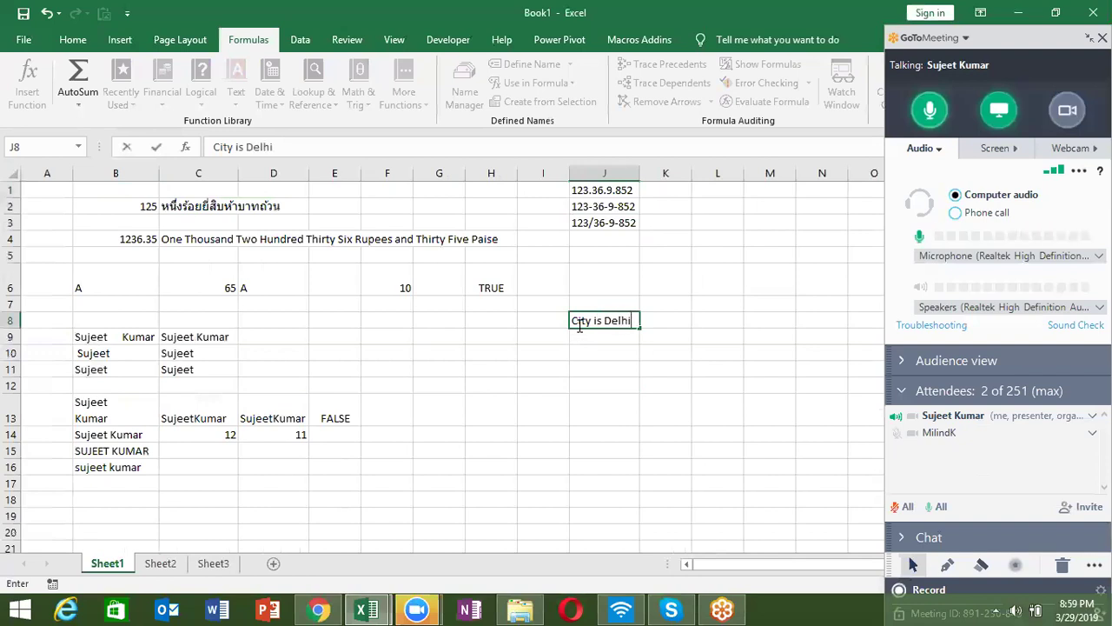
{"action": "type", "text": "in Indi"}
{"action": "type", "text": "a"}
{"action": "left_click", "coordinate": [628, 349]}
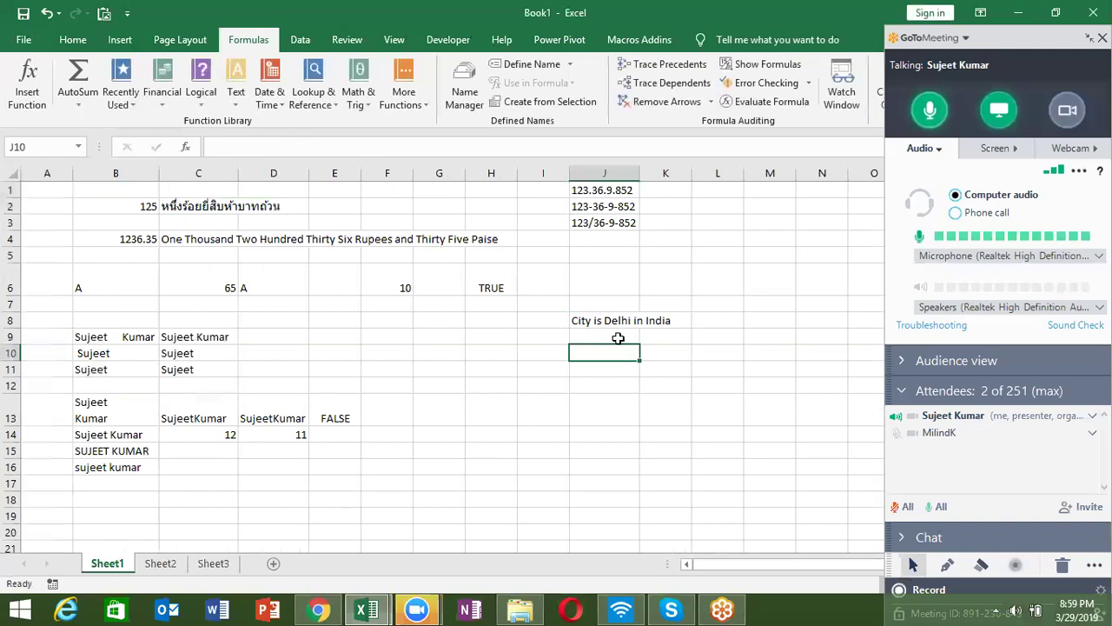
{"action": "left_click", "coordinate": [617, 338]}
Enter =SUBSTITUTE(J8,"Delhi","New Delhi") in J9
{"action": "type", "text": "="}
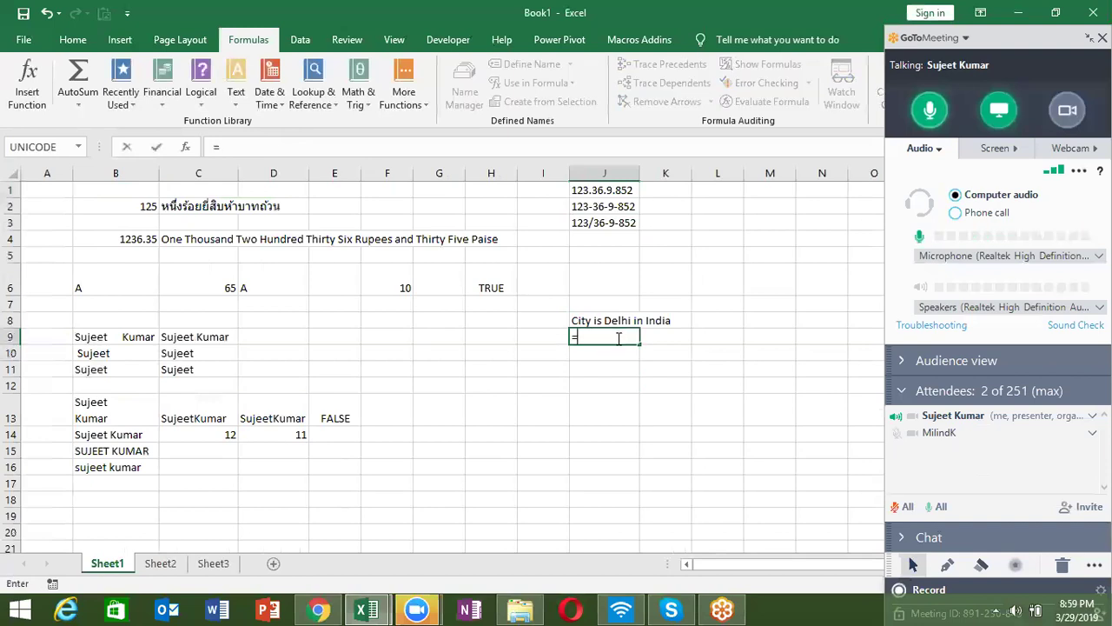
{"action": "type", "text": "sub"}
{"action": "key", "text": "Tab"}
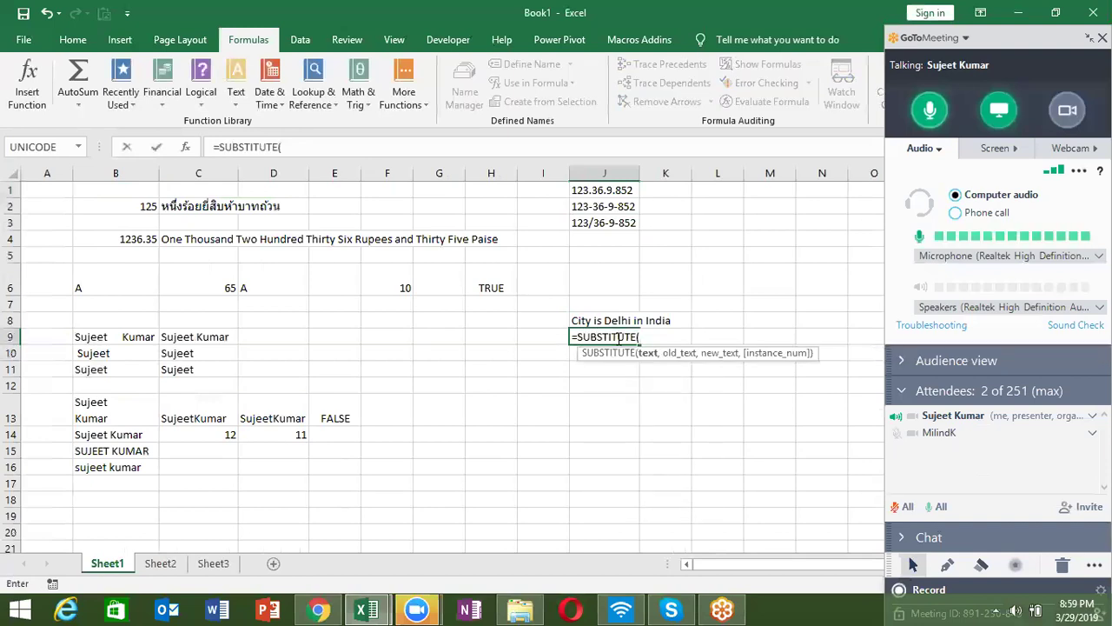
{"action": "key", "text": "Up"}
{"action": "type", "text": ",\"Delhi\""}
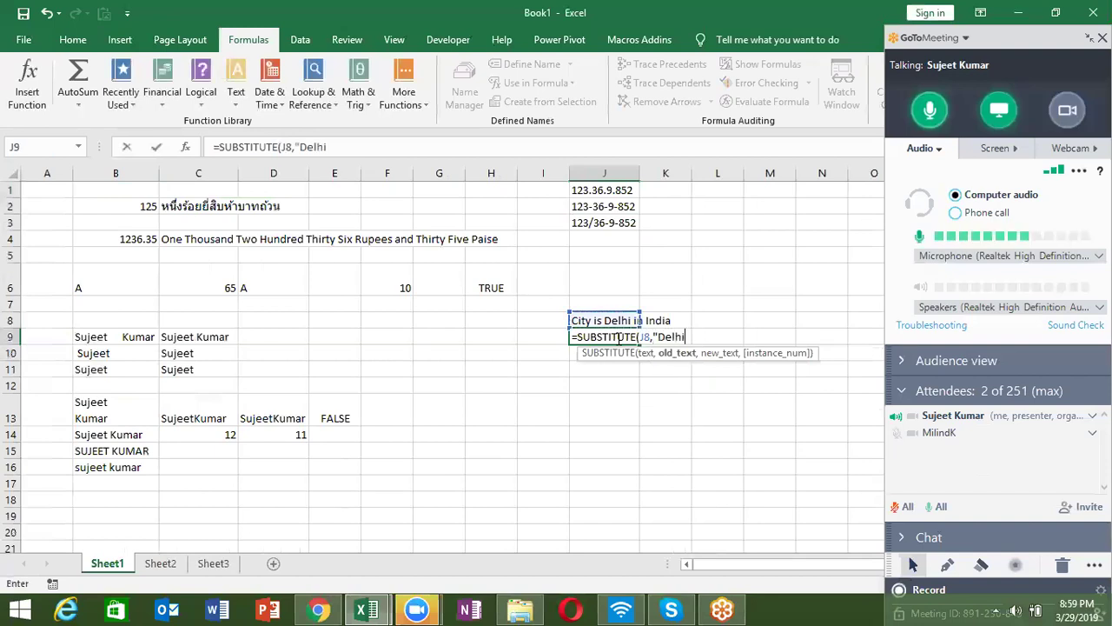
{"action": "type", "text": ",\"New"}
{"action": "type", "text": " Delhi"}
{"action": "key", "text": "Return"}
{"action": "key", "text": "Return"}
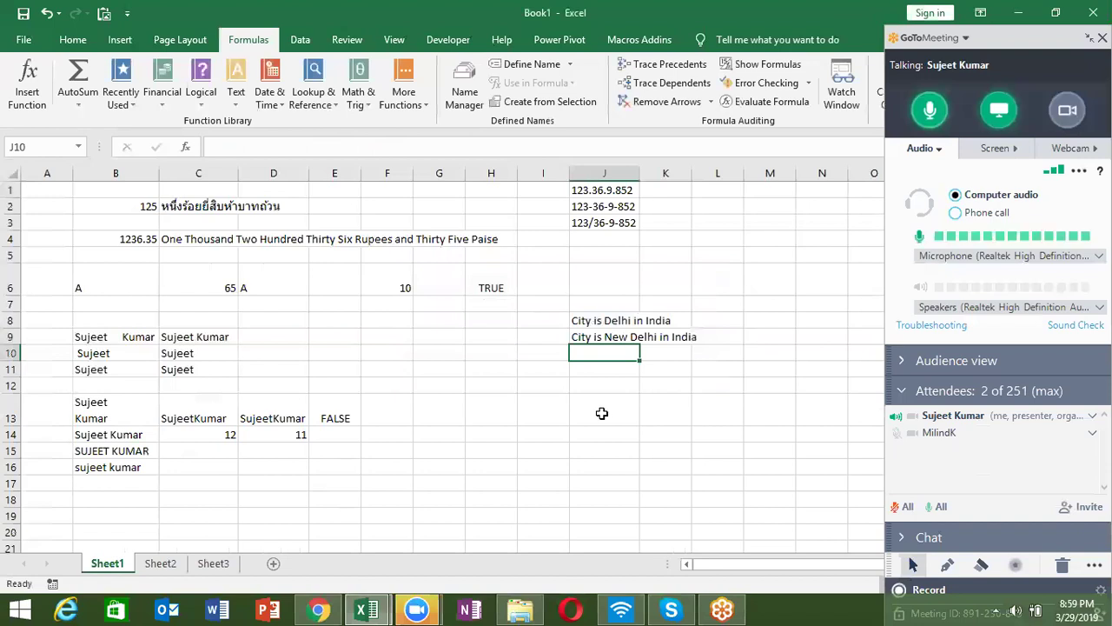
Change J8's sentence to 'City is delhi in India' with lowercase delhi
{"action": "left_click", "coordinate": [610, 322]}
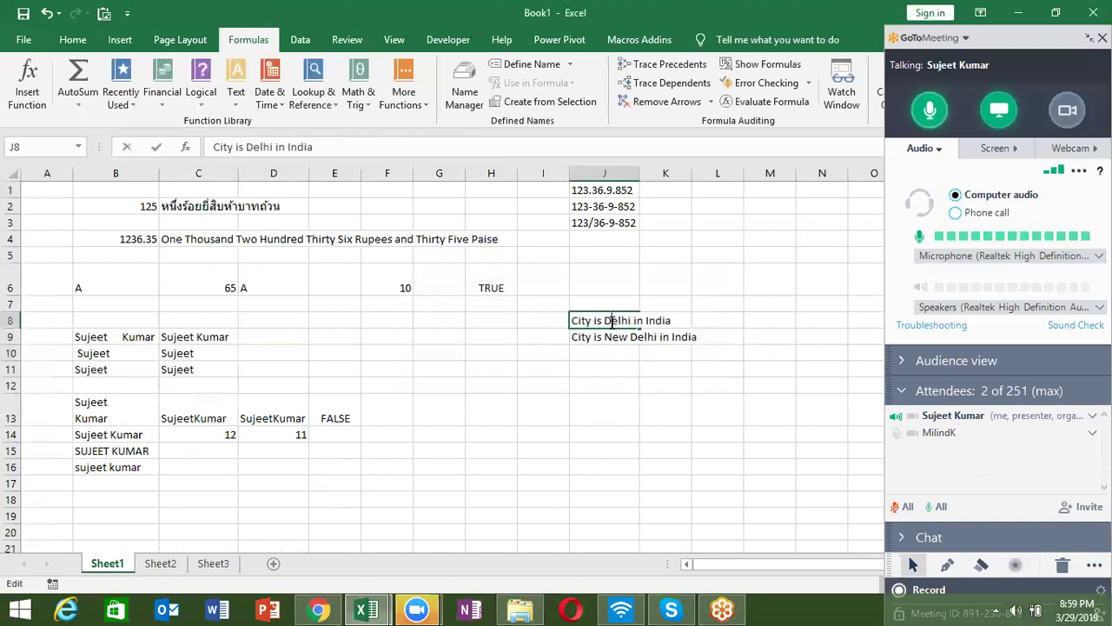
{"action": "double_click", "coordinate": [611, 321]}
{"action": "key", "text": "BackSpace"}
{"action": "type", "text": "d"}
{"action": "key", "text": "Return"}
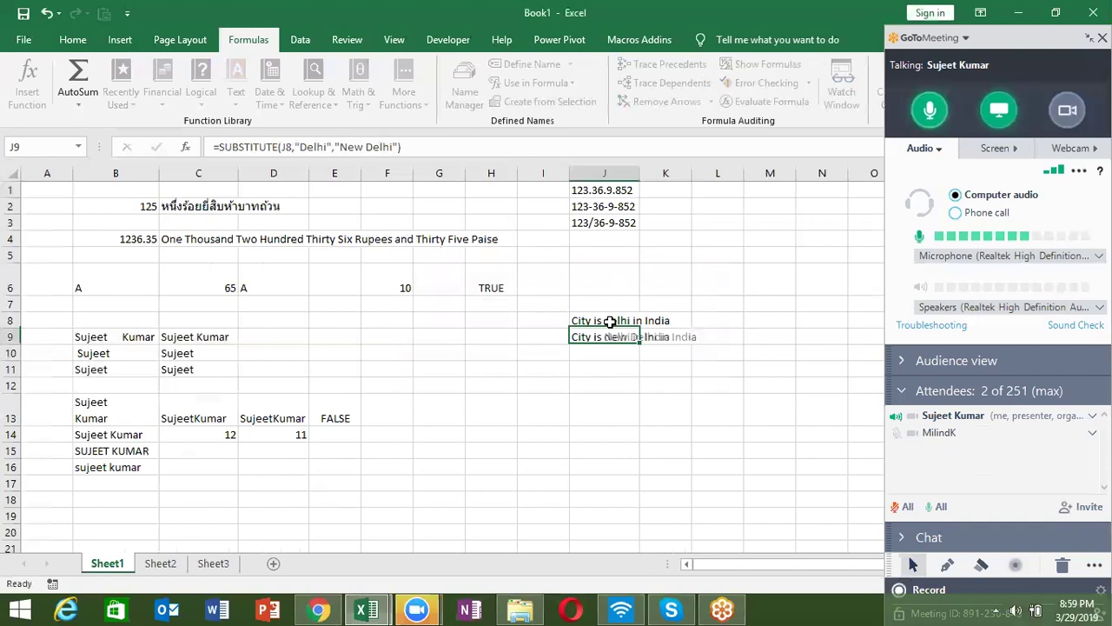
{"action": "left_click", "coordinate": [680, 395]}
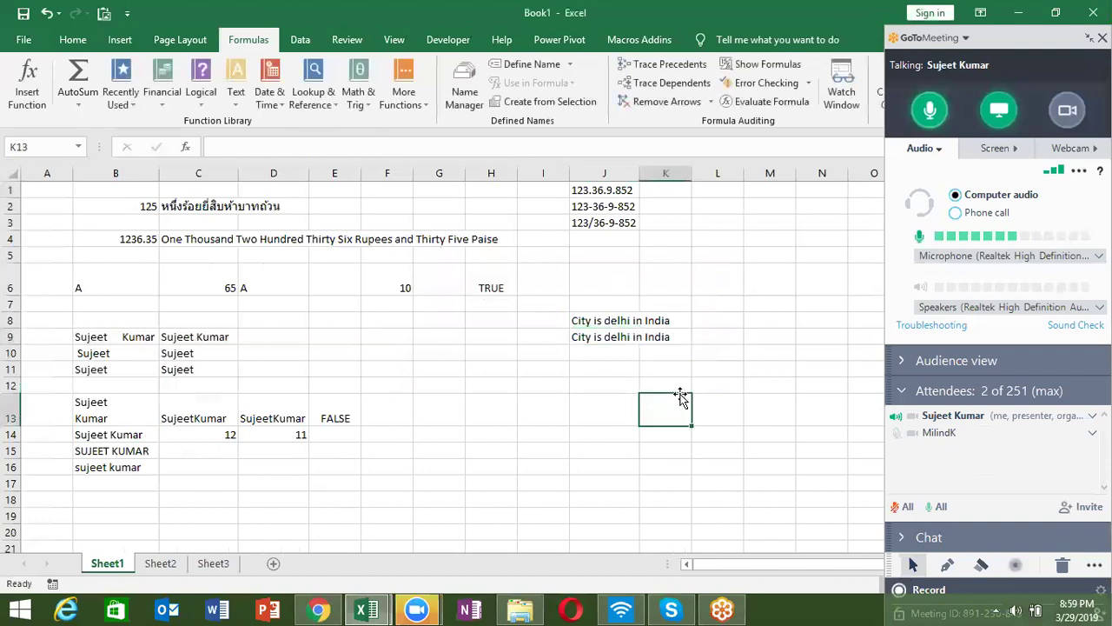
Change J9's SUBSTITUTE old_text from "Delhi" to "delhi"
{"action": "double_click", "coordinate": [611, 337]}
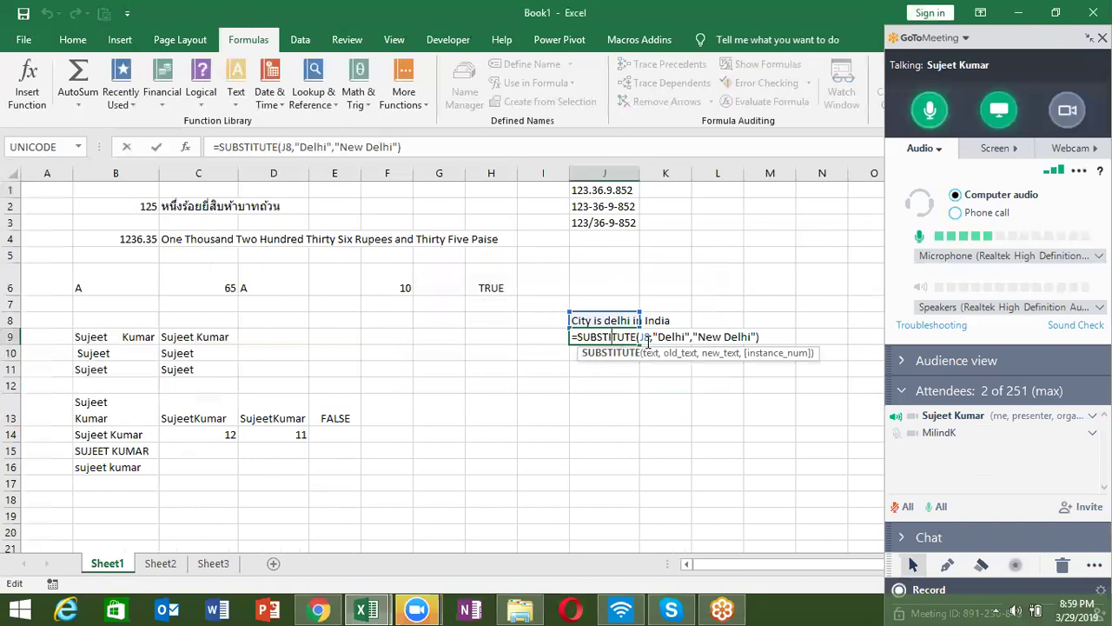
{"action": "left_click", "coordinate": [662, 336]}
{"action": "key", "text": "BackSpace"}
{"action": "type", "text": "d"}
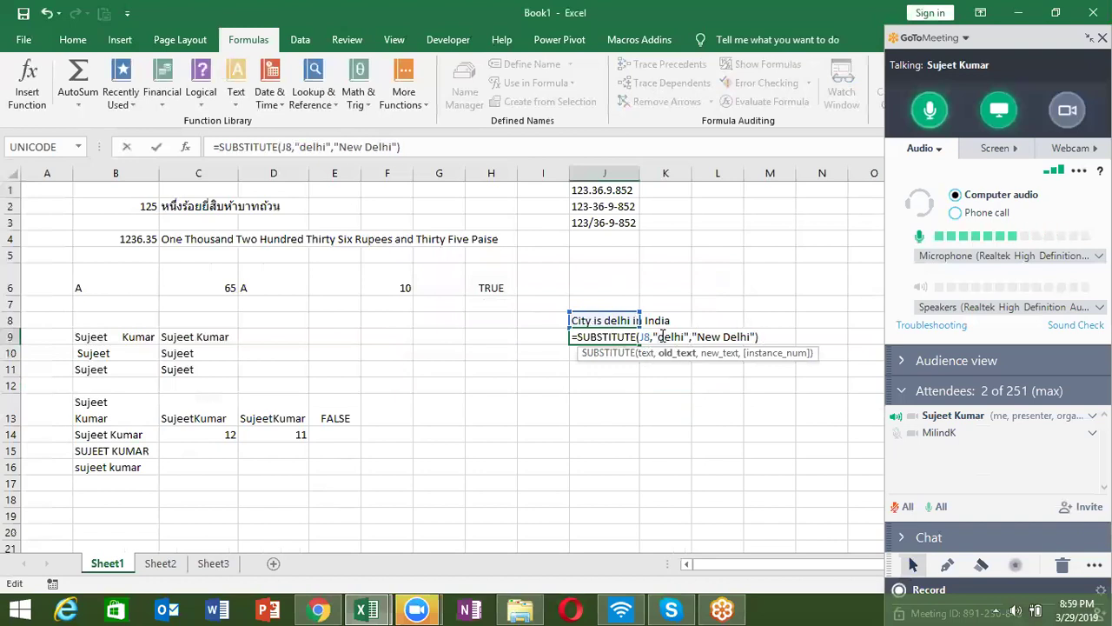
{"action": "key", "text": "Return"}
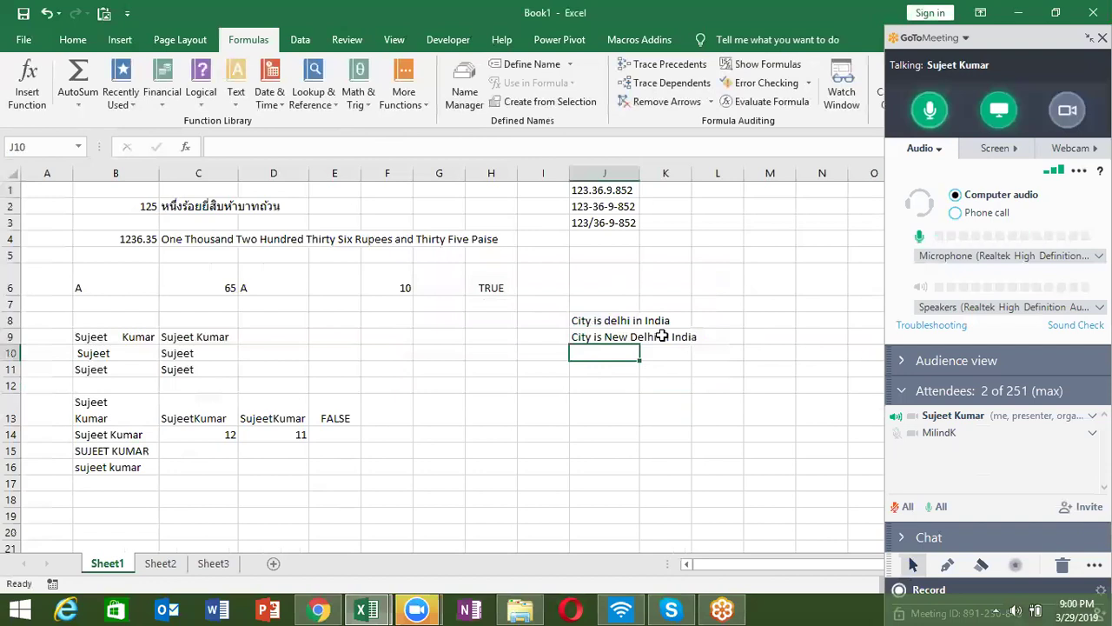
{"action": "left_click", "coordinate": [617, 335]}
{"action": "left_click", "coordinate": [620, 325]}
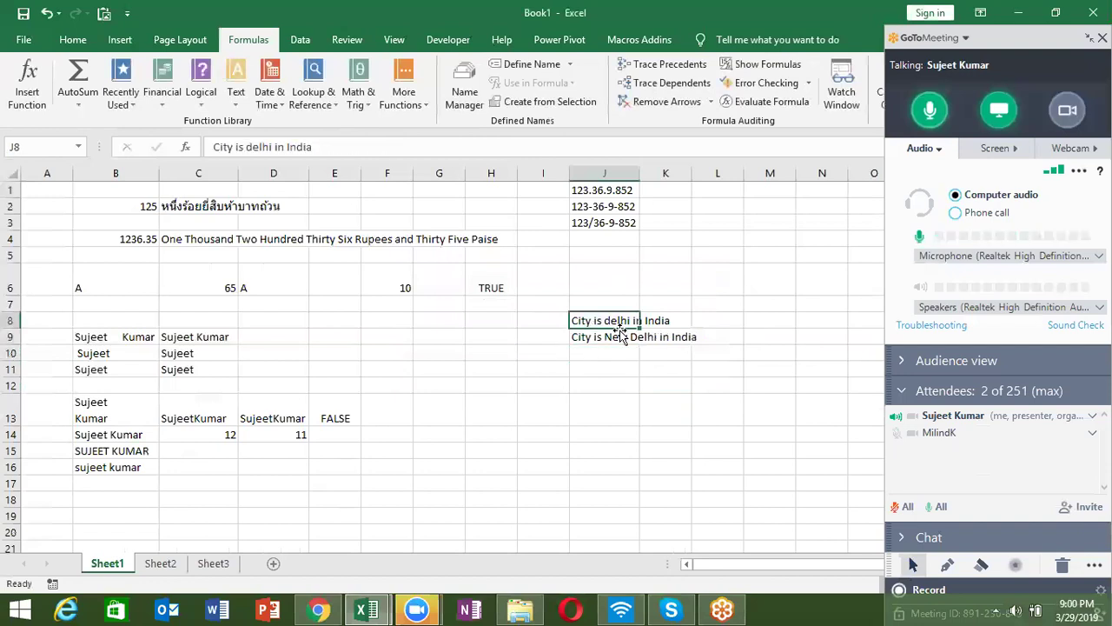
{"action": "double_click", "coordinate": [622, 337]}
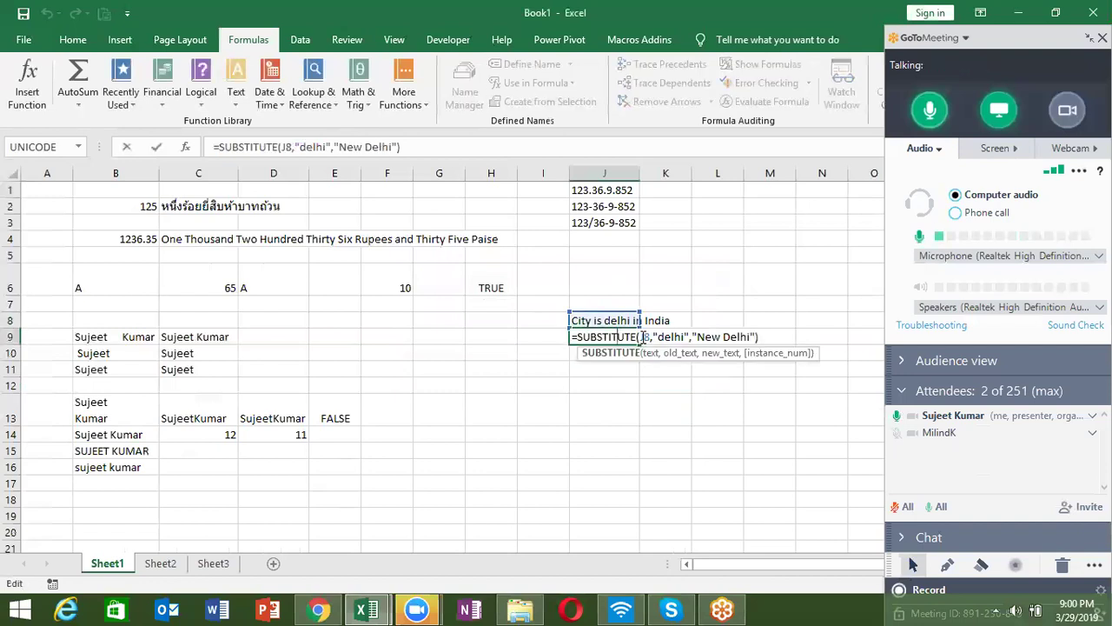
{"action": "left_click", "coordinate": [644, 337]}
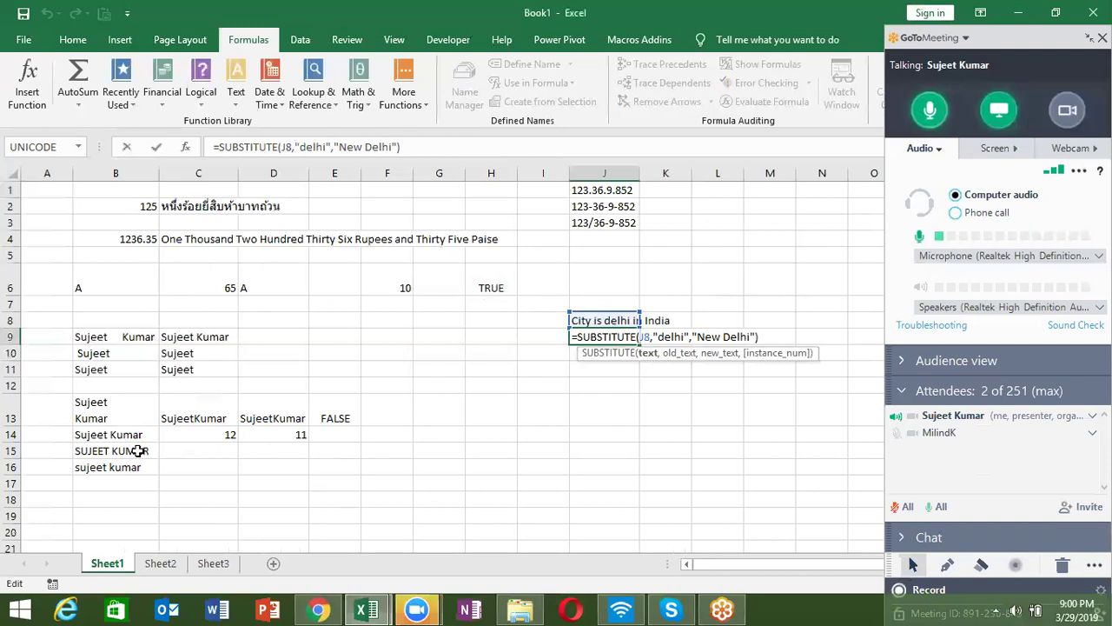
Change J9 to =SUBSTITUTE(UPPER(J8),"DELHI","New Delhi")
{"action": "type", "text": "UPPER("}
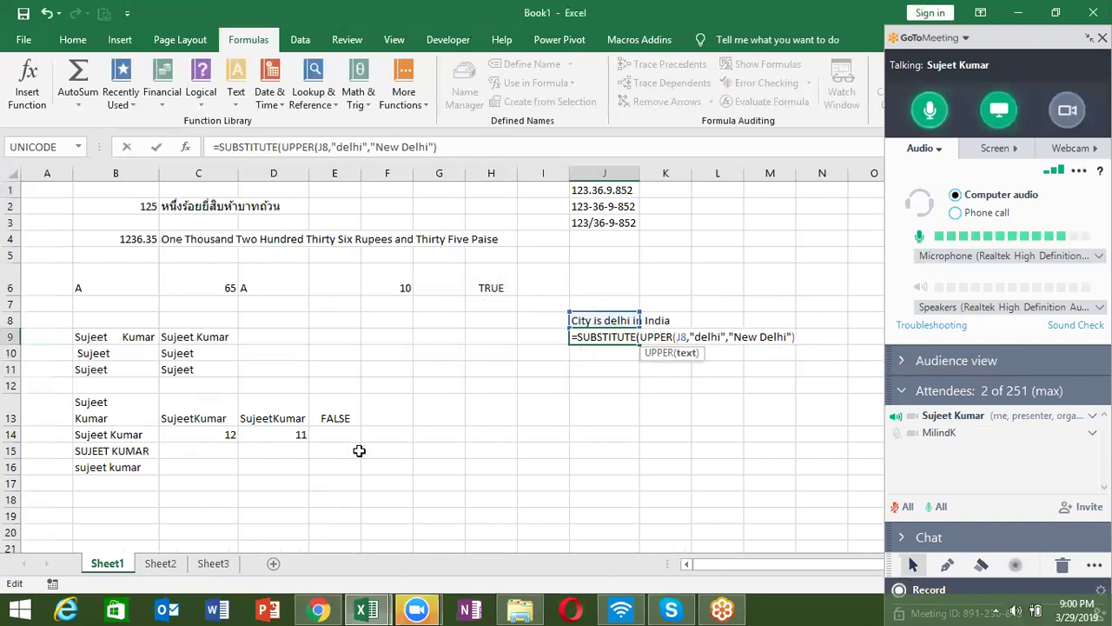
{"action": "left_click", "coordinate": [686, 336]}
{"action": "type", "text": ")"}
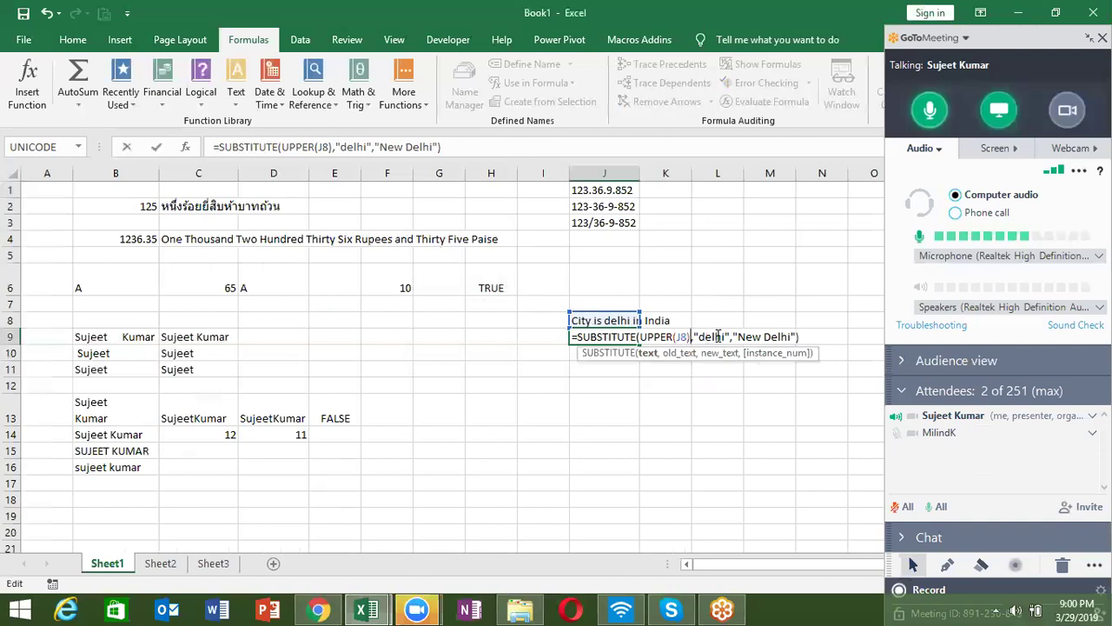
{"action": "double_click", "coordinate": [717, 337]}
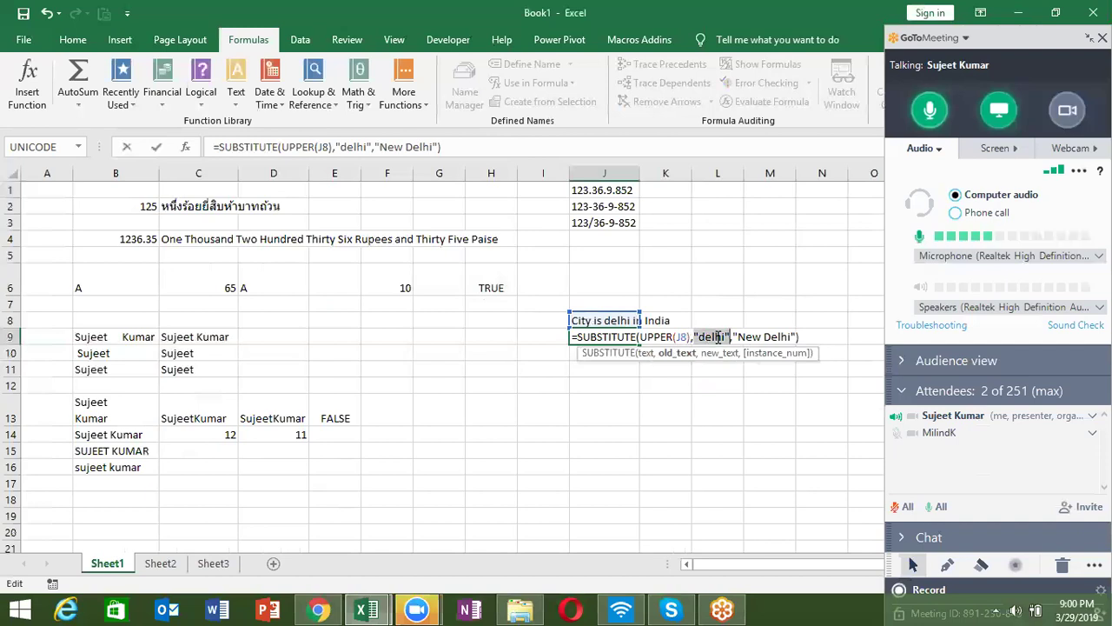
{"action": "type", "text": "\"DELHI\",\""}
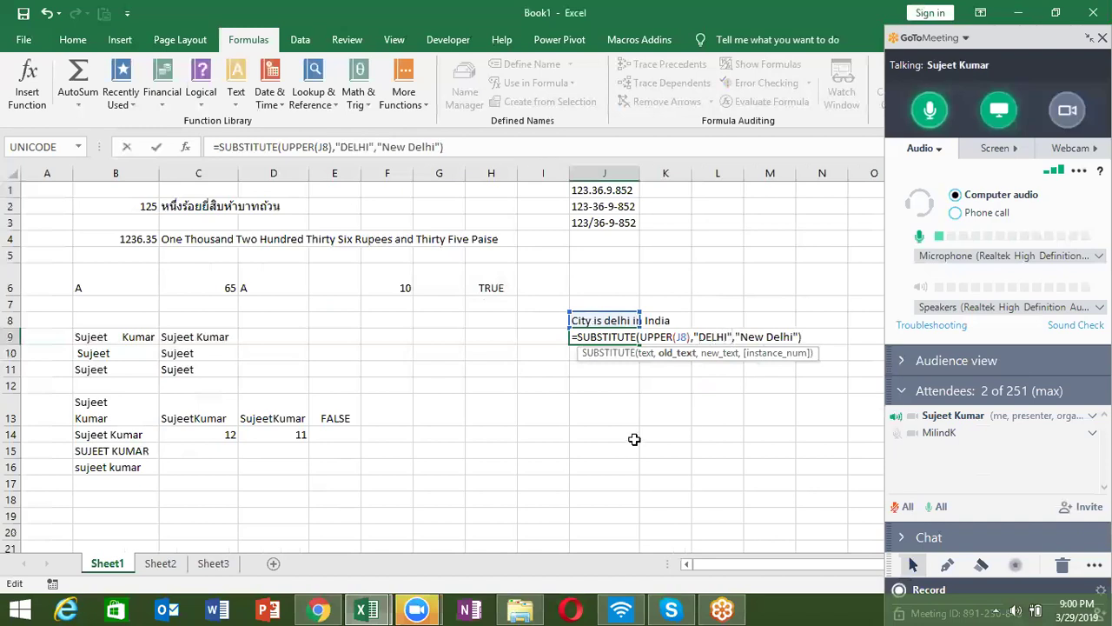
{"action": "key", "text": "Return"}
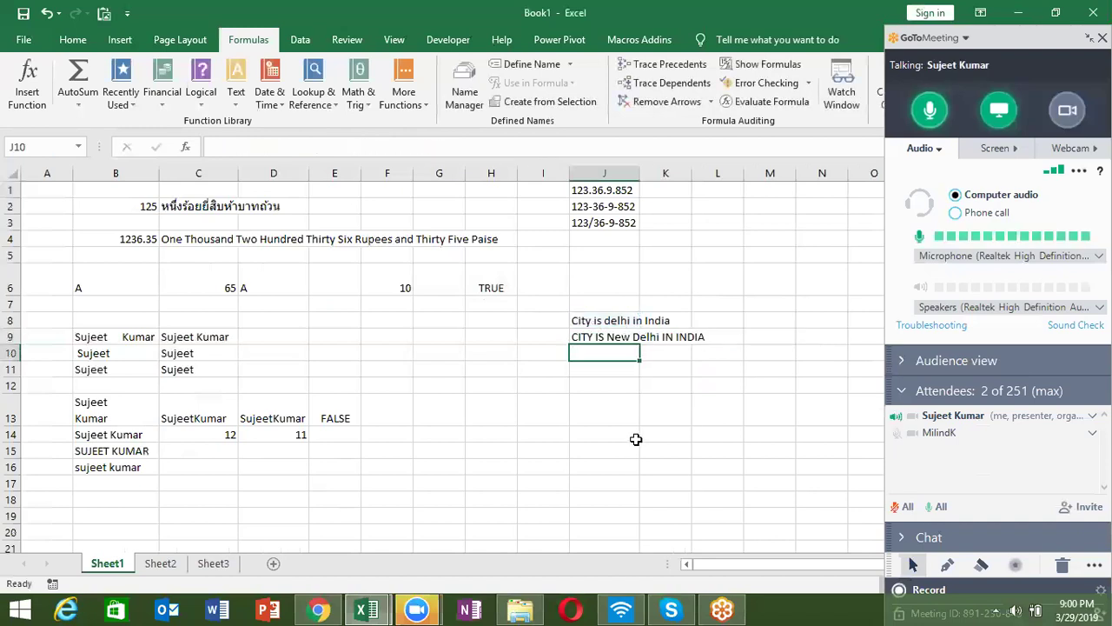
Recheck J9's formula, confirming it shows CITY IS New Delhi IN INDIA
{"action": "key", "text": "Up"}
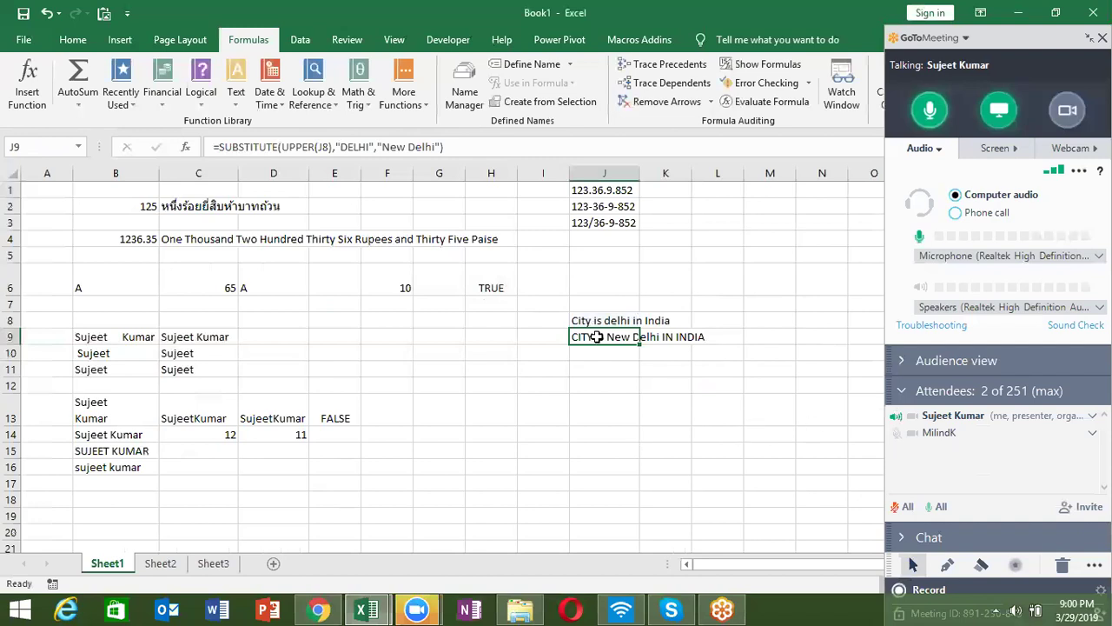
{"action": "double_click", "coordinate": [597, 337]}
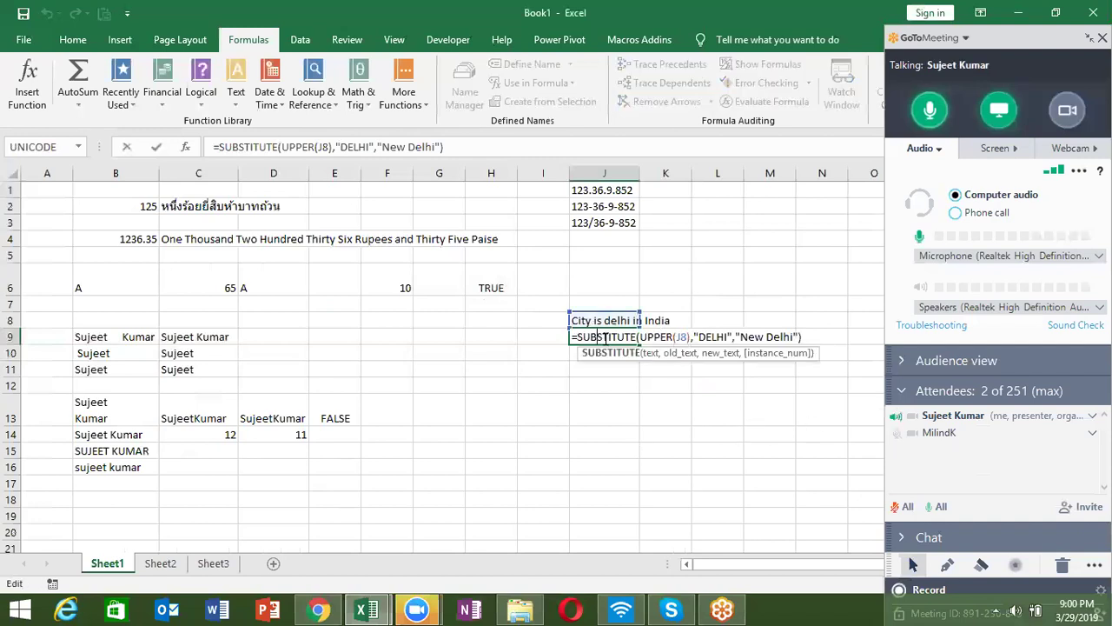
{"action": "key", "text": "Return"}
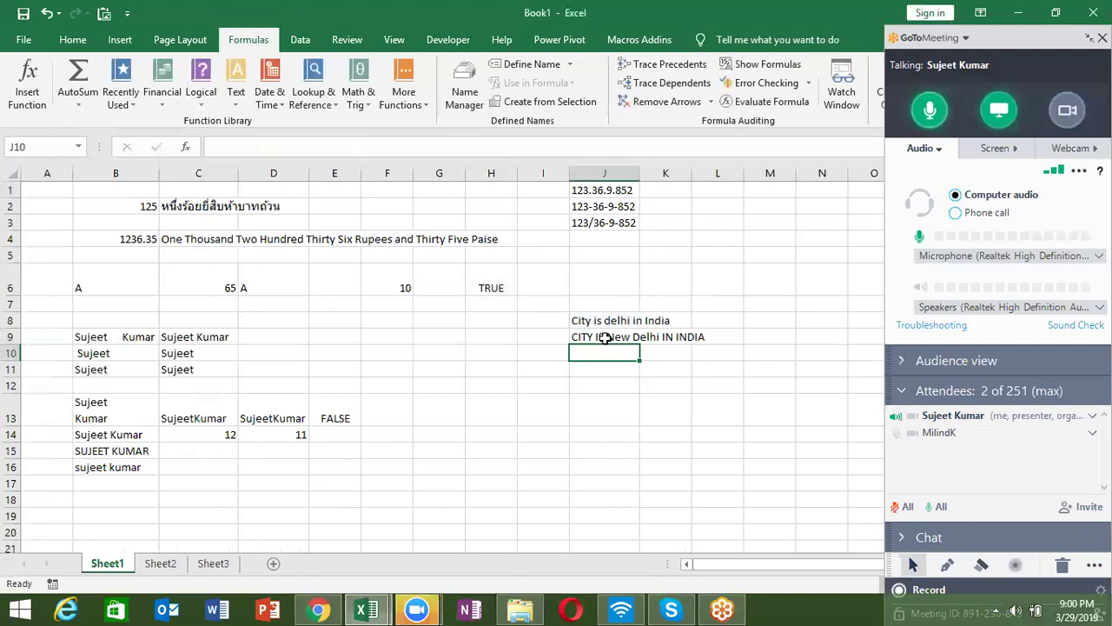
{"action": "left_click", "coordinate": [606, 339]}
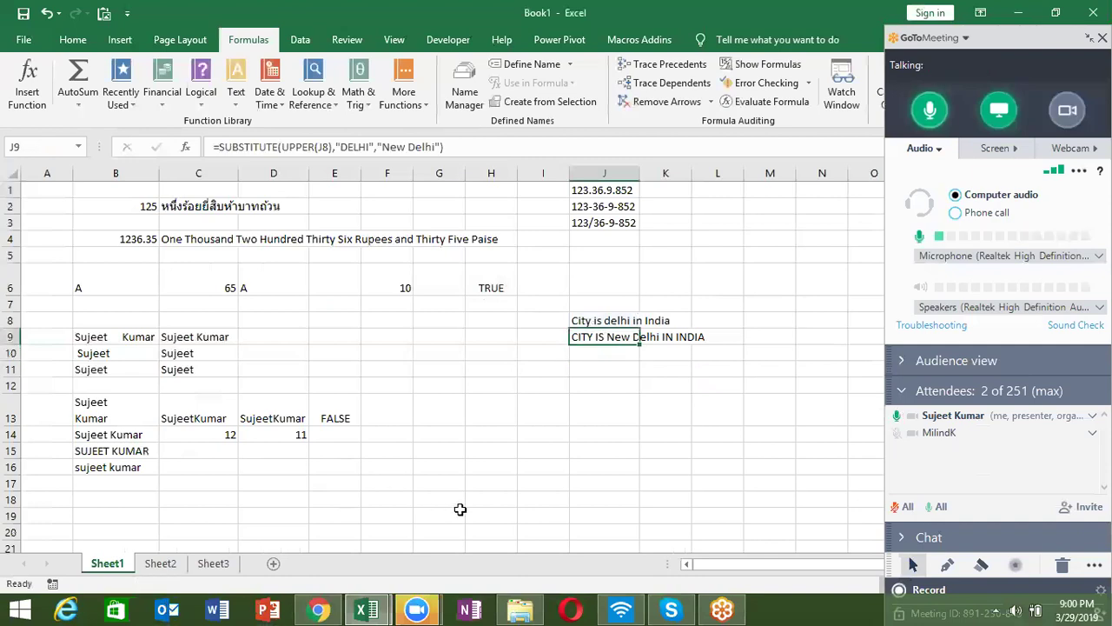
{"action": "double_click", "coordinate": [595, 344]}
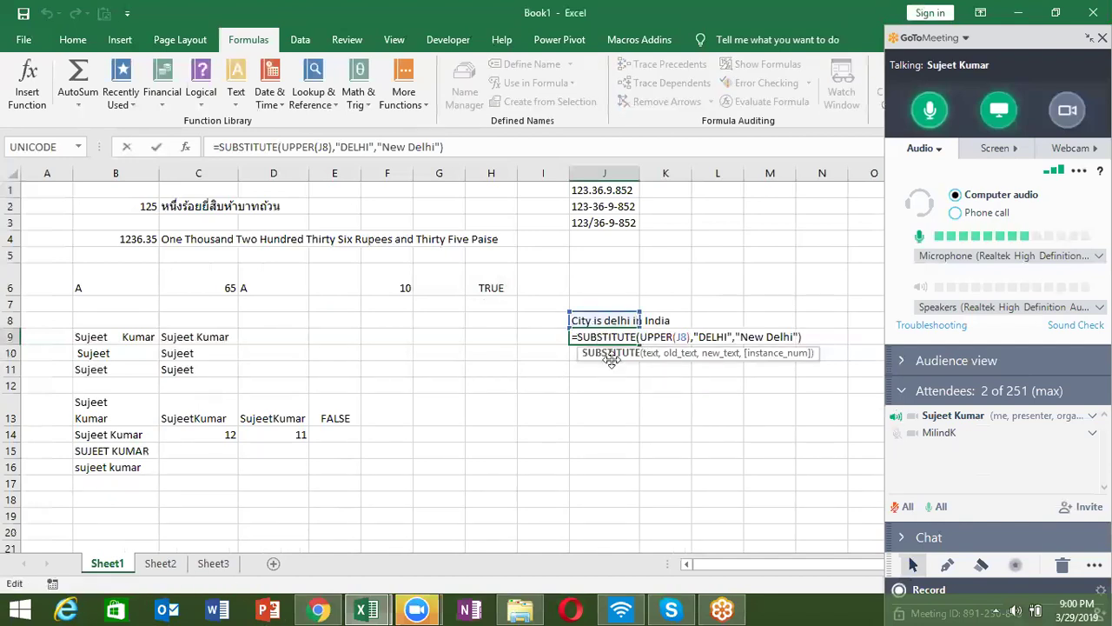
{"action": "key", "text": "Return"}
{"action": "key", "text": "Up"}
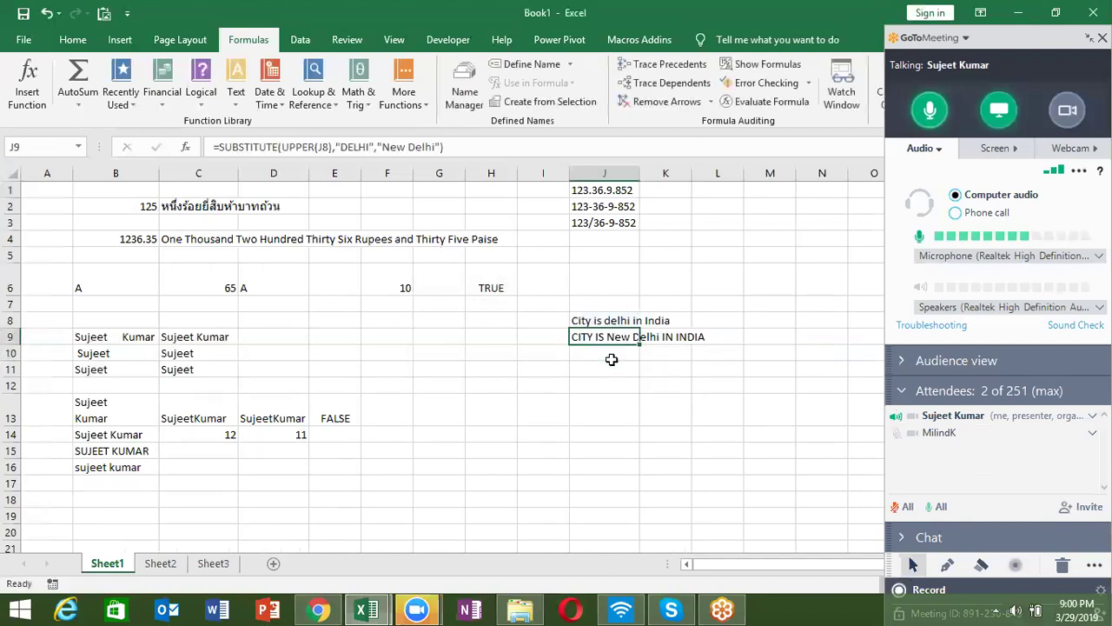
Wrap J9's formula in PROPER to show 'City Is New Delhi In India', then show the desktop
{"action": "left_click", "coordinate": [220, 147]}
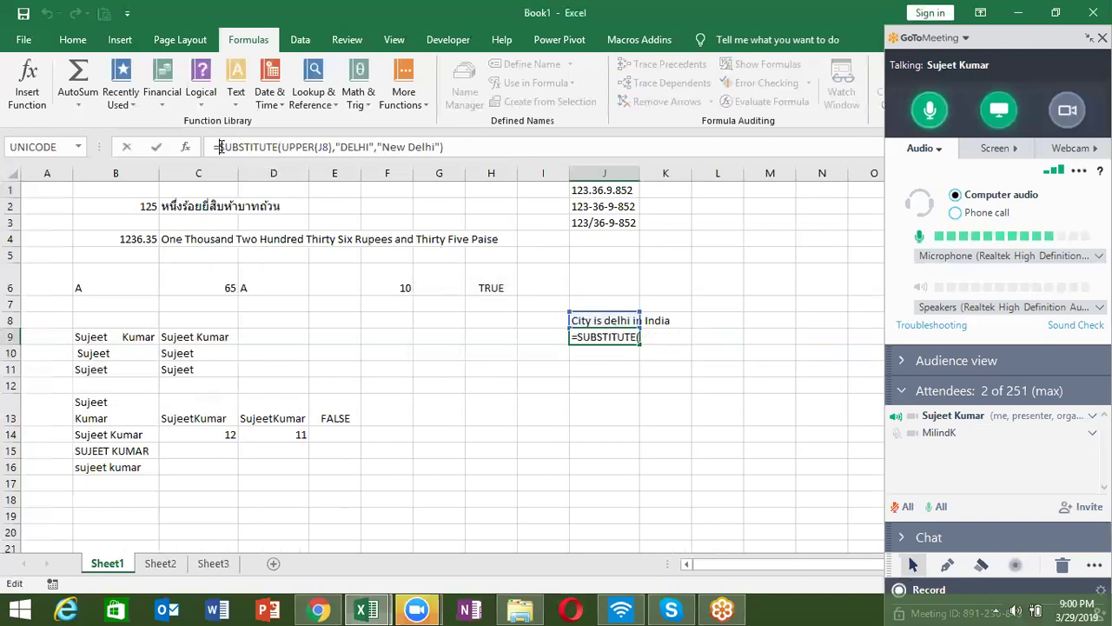
{"action": "type", "text": "="}
{"action": "key", "text": "BackSpace"}
{"action": "type", "text": "l"}
{"action": "key", "text": "BackSpace"}
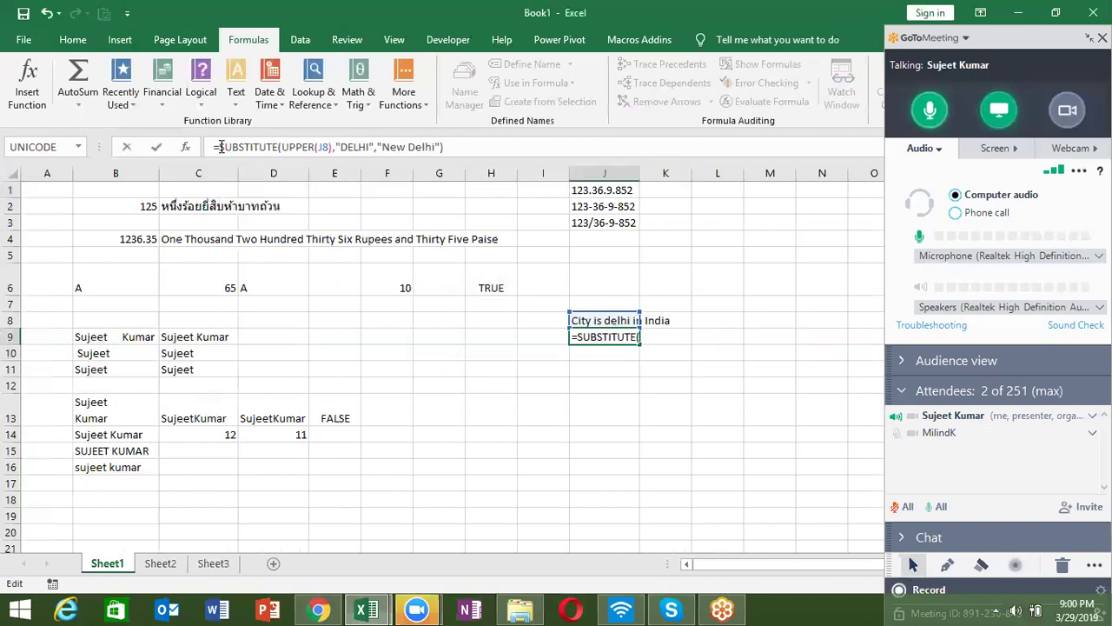
{"action": "type", "text": "pr"}
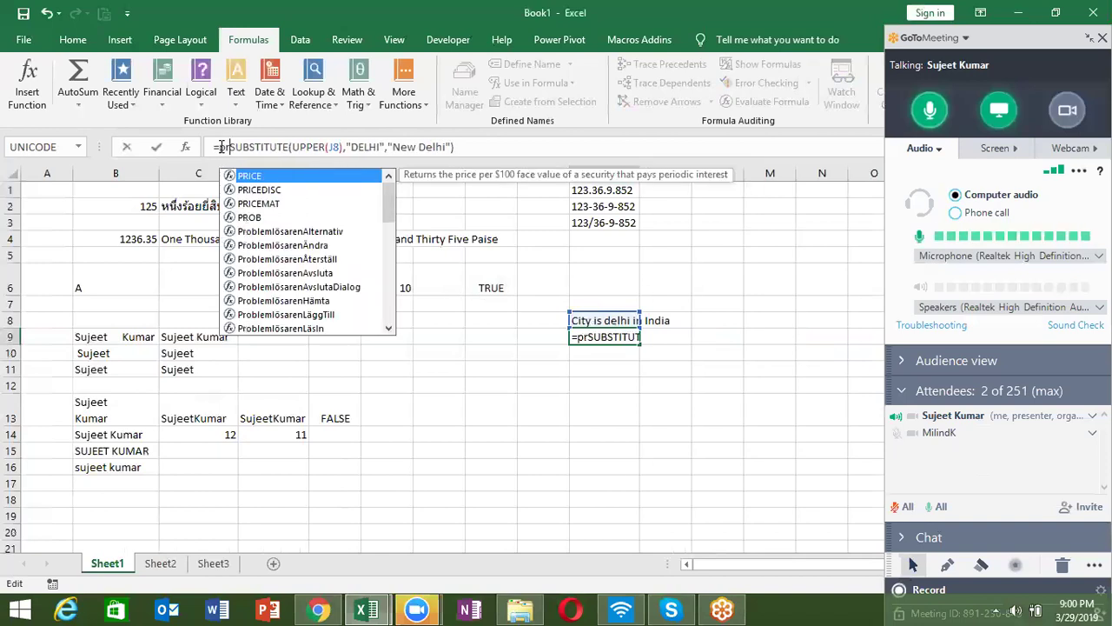
{"action": "type", "text": "o"}
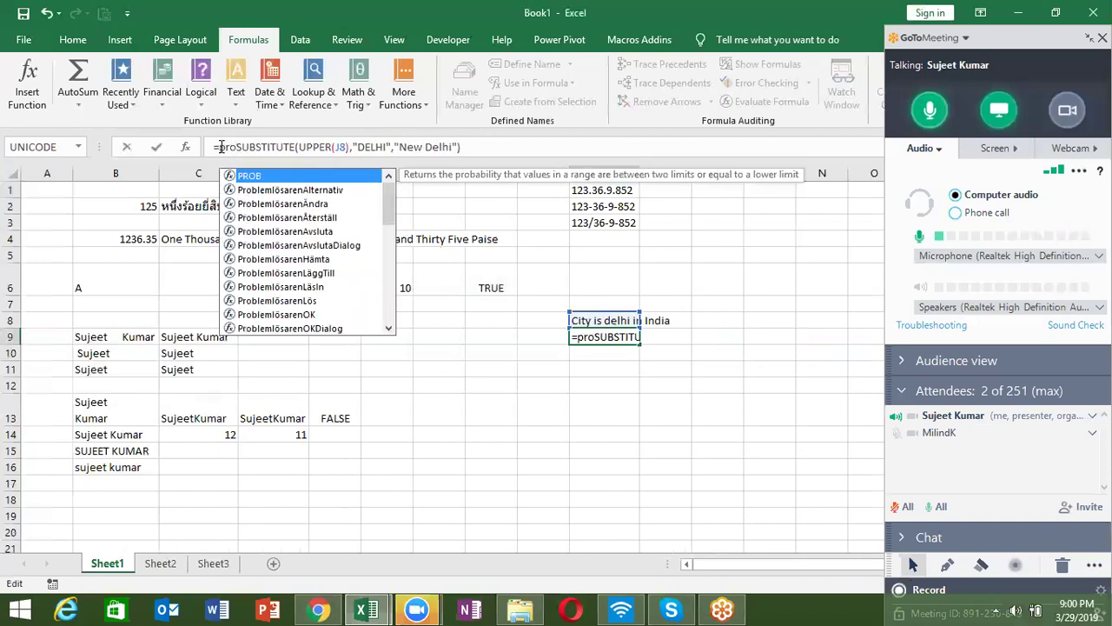
{"action": "type", "text": "p"}
{"action": "key", "text": "Tab"}
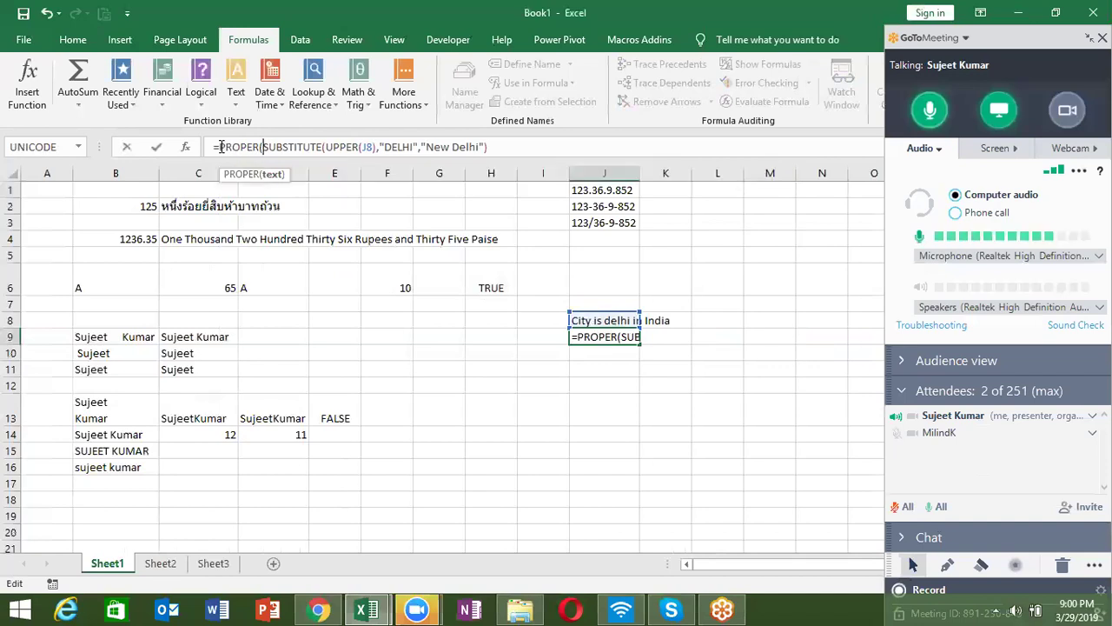
{"action": "key", "text": "Return"}
{"action": "key", "text": "Return"}
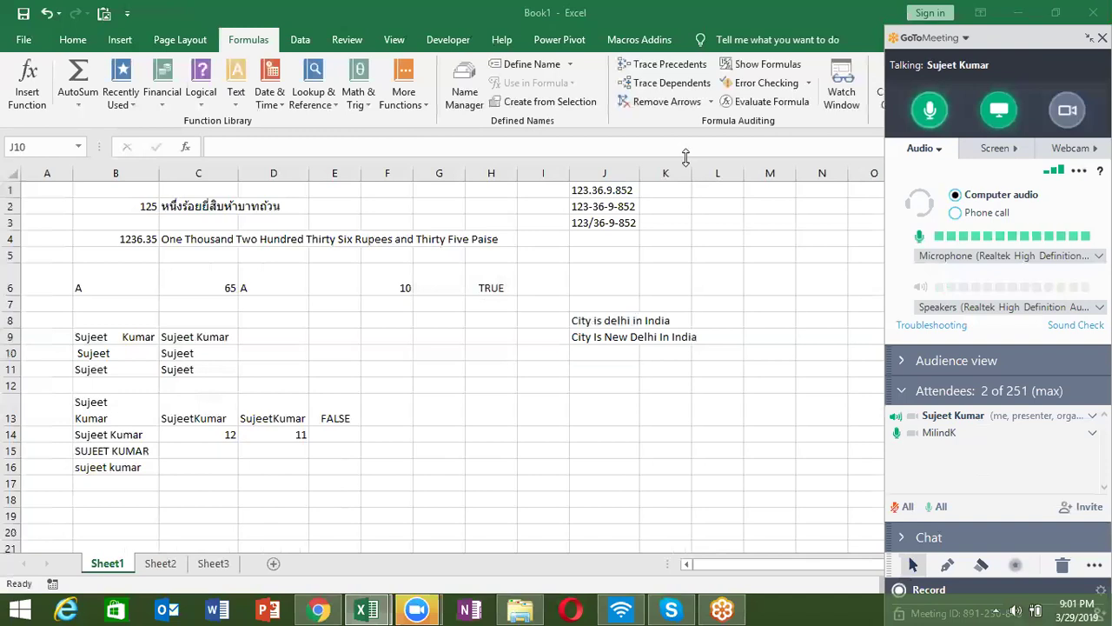
{"action": "key", "text": "super+d"}
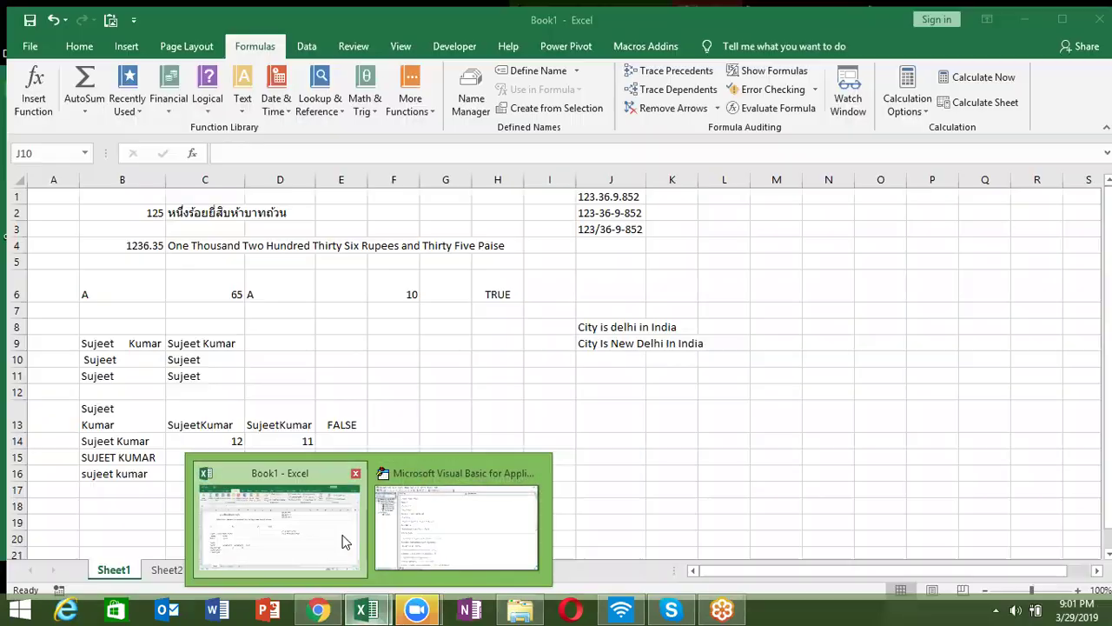
Save the workbook as Book1 on the Desktop, then return to the desktop
{"action": "mouse_move", "coordinate": [366, 609]}
{"action": "left_click", "coordinate": [343, 533]}
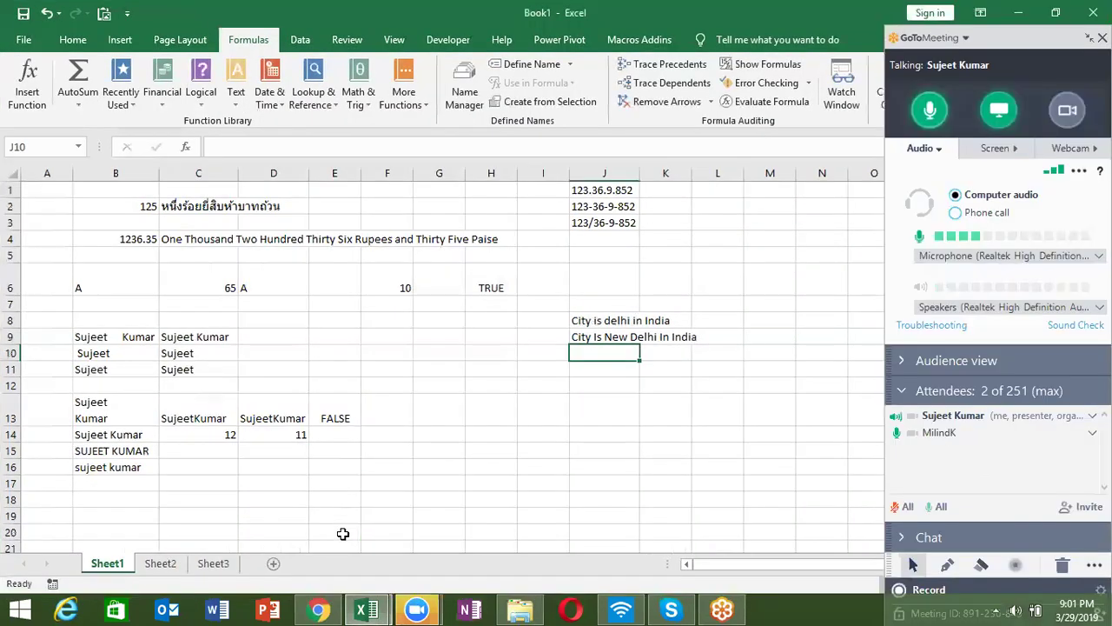
{"action": "left_click", "coordinate": [14, 44]}
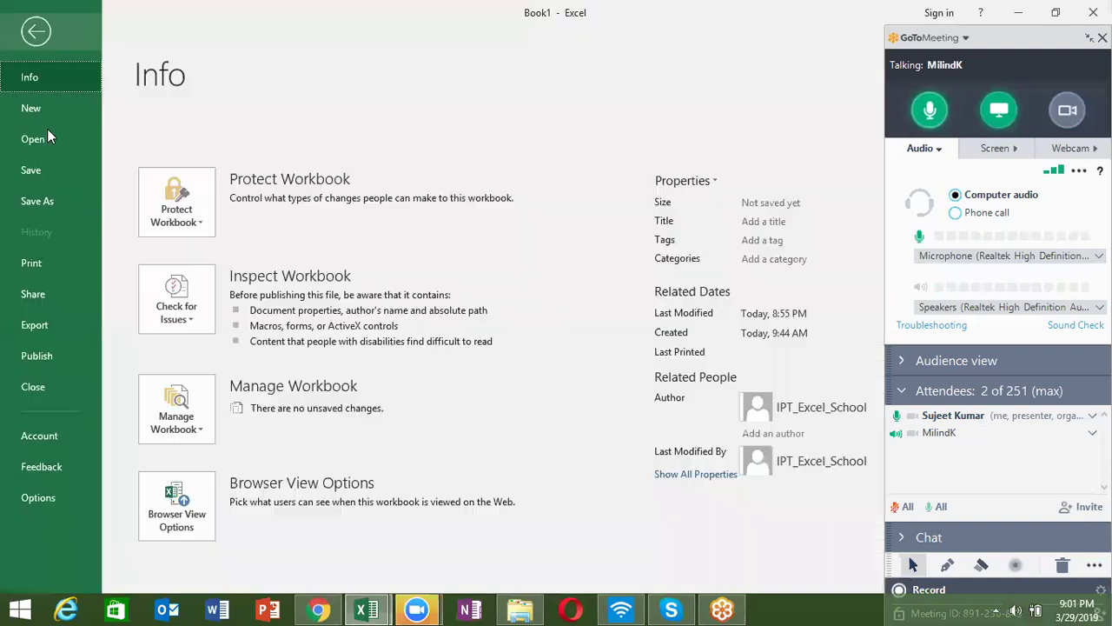
{"action": "left_click", "coordinate": [34, 209]}
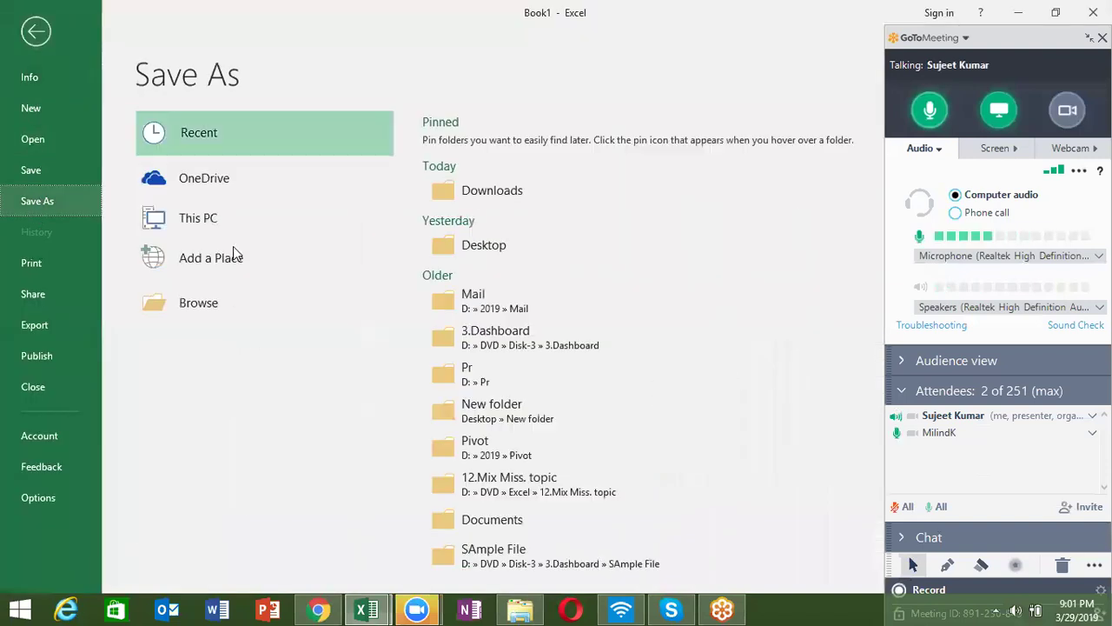
{"action": "left_click", "coordinate": [234, 306]}
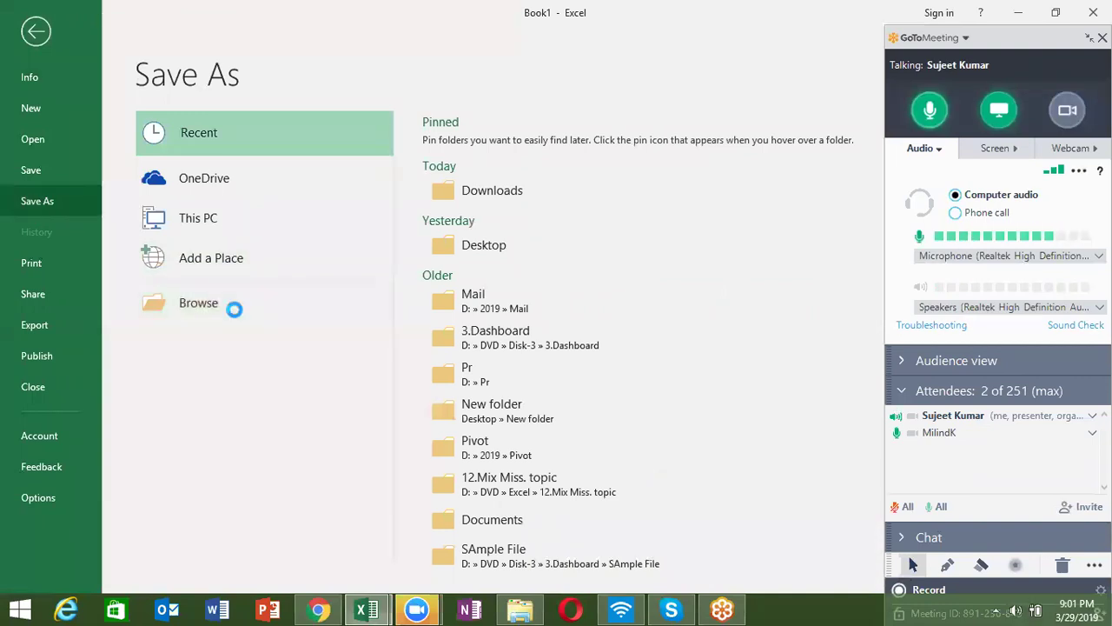
{"action": "left_click", "coordinate": [72, 210]}
{"action": "left_click", "coordinate": [405, 385]}
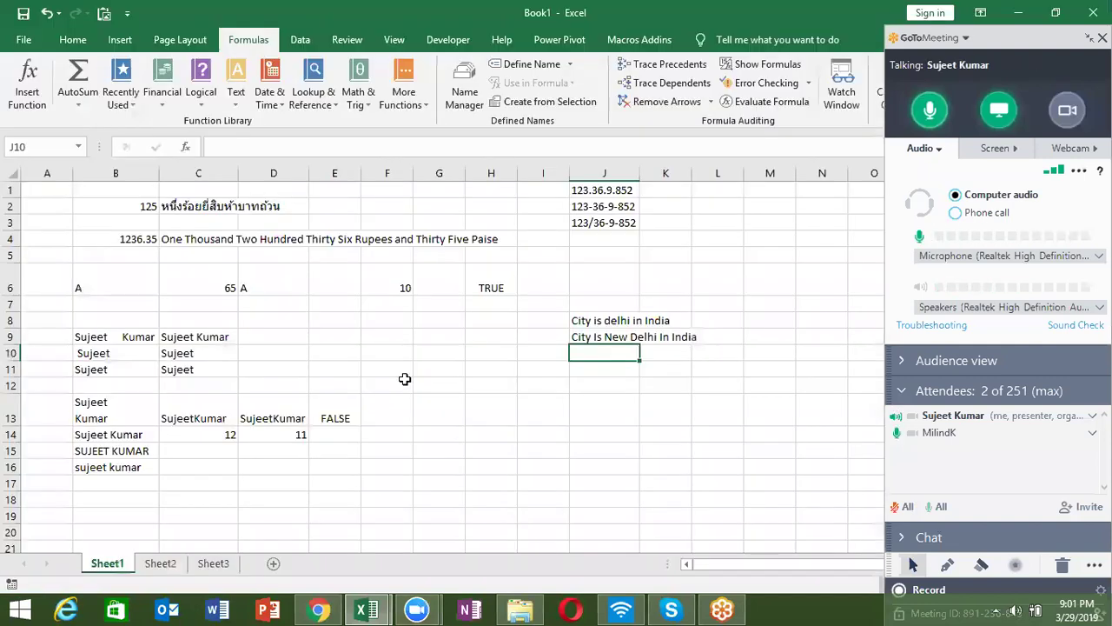
{"action": "key", "text": "alt+F4"}
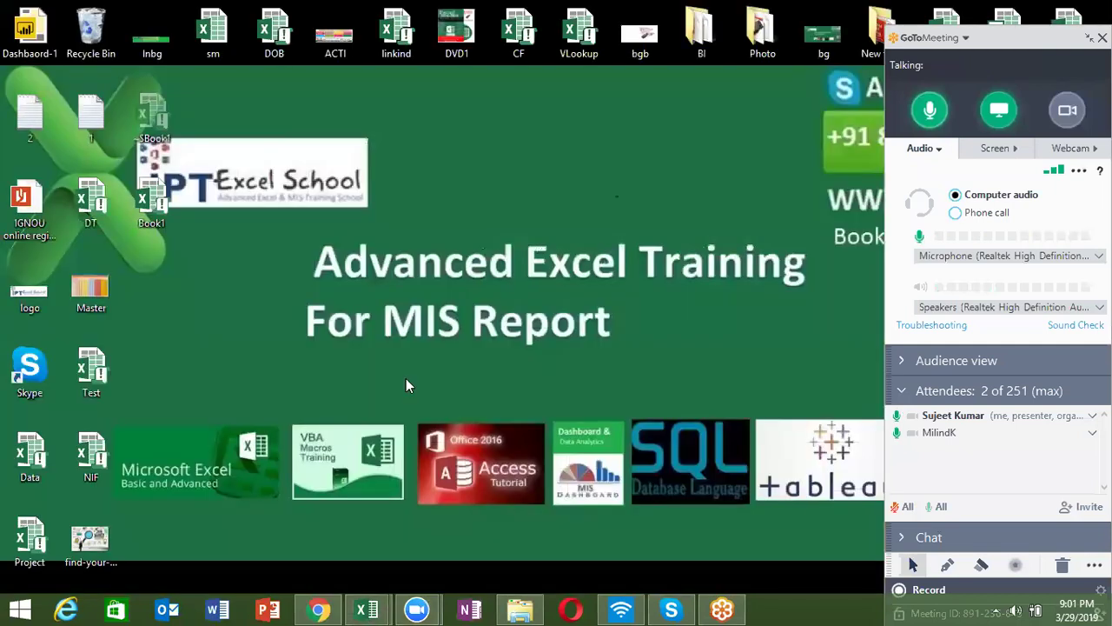